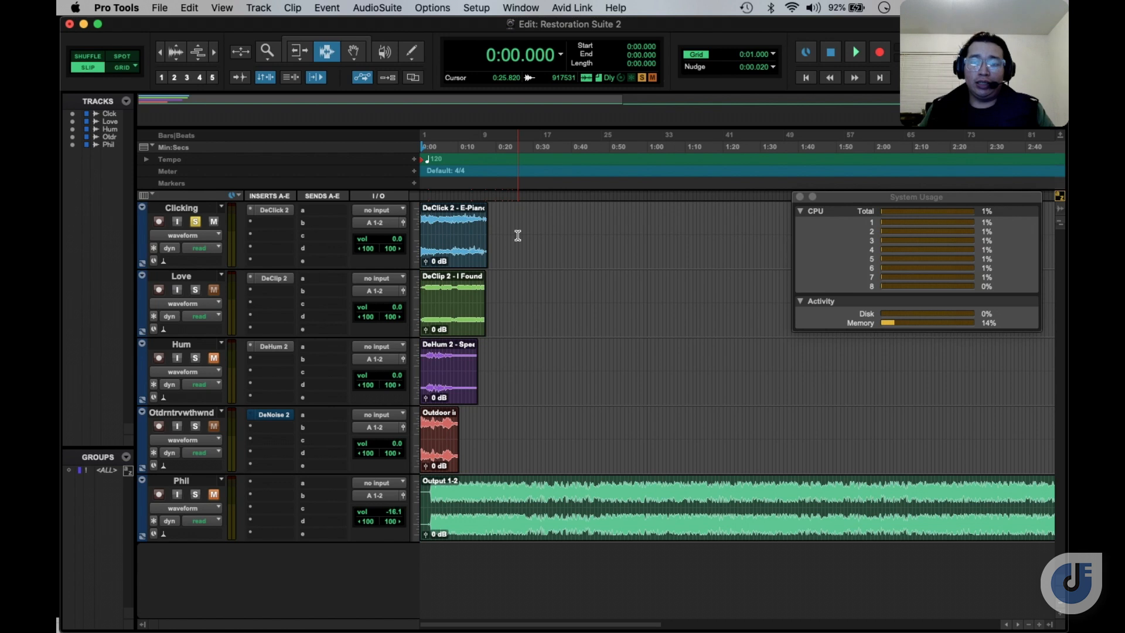
Review the Playback Engine settings, including the hardware buffer size and host engine options, without changing them
{"action": "left_click", "coordinate": [849, 205]}
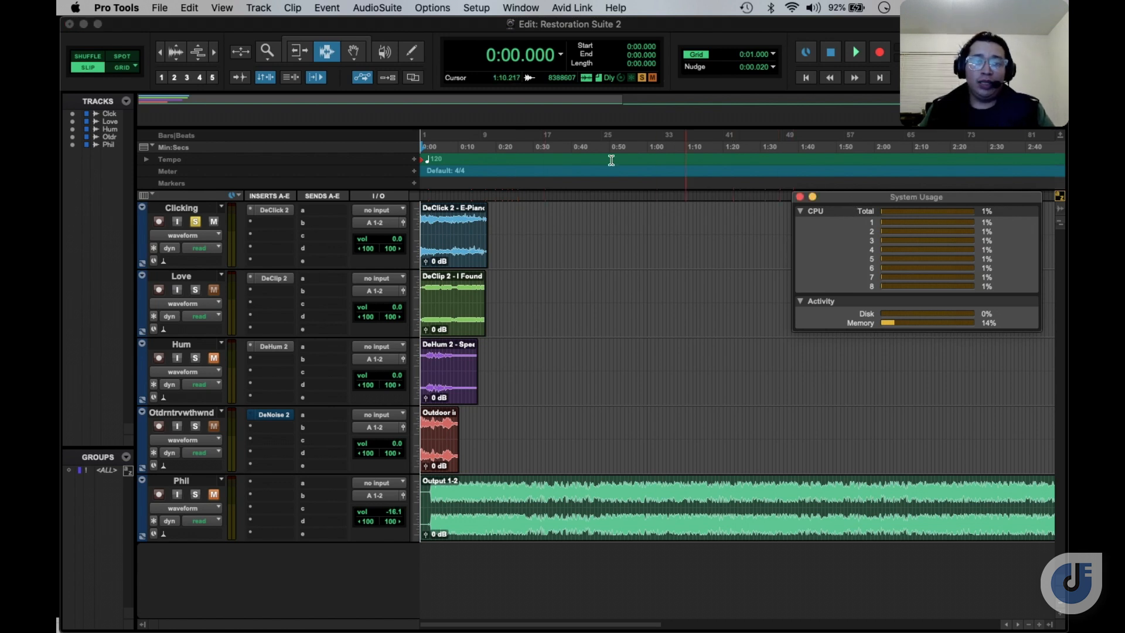
{"action": "left_click", "coordinate": [476, 12]}
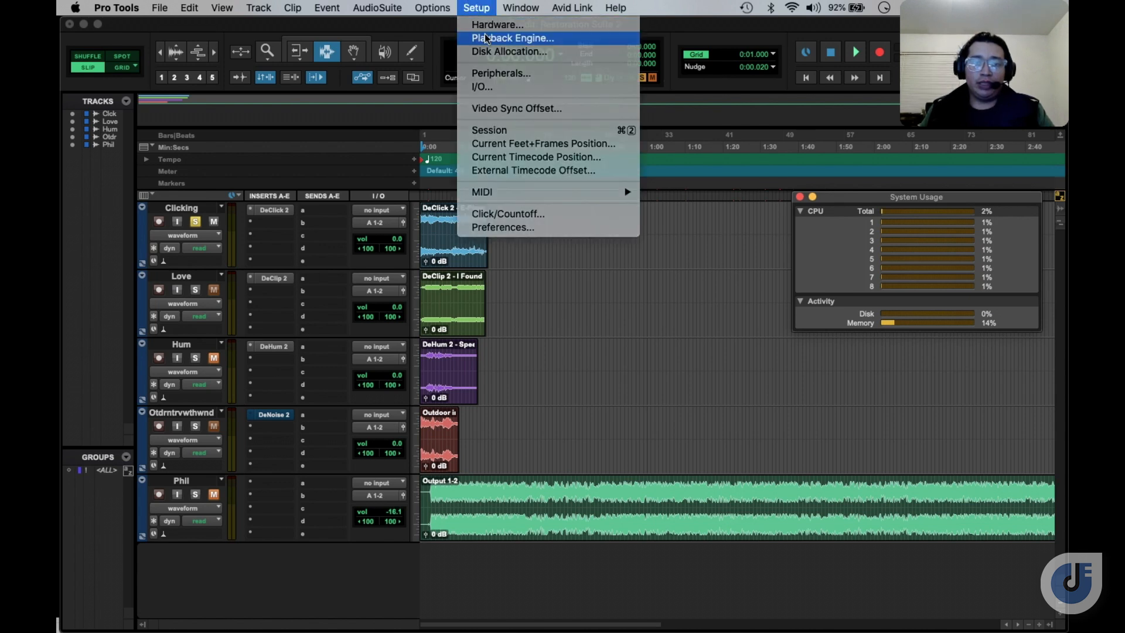
{"action": "left_click", "coordinate": [485, 38]}
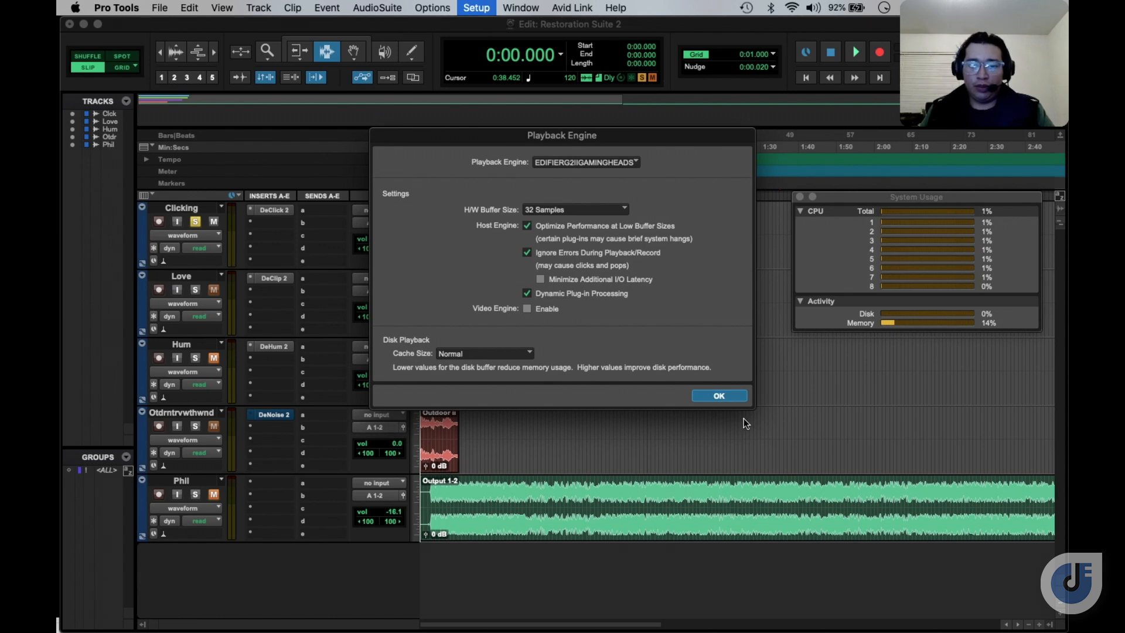
{"action": "left_click", "coordinate": [735, 401]}
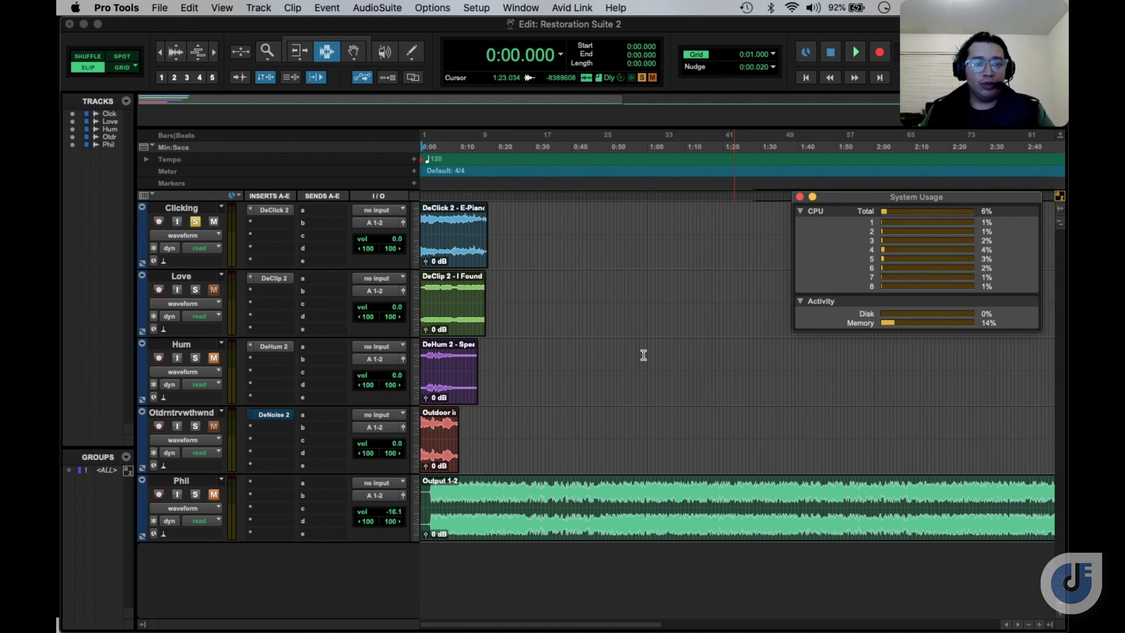
Open the DeClick 2 insert on the Clicking track, position its window over the timeline and bypass the effect
{"action": "left_click", "coordinate": [277, 210]}
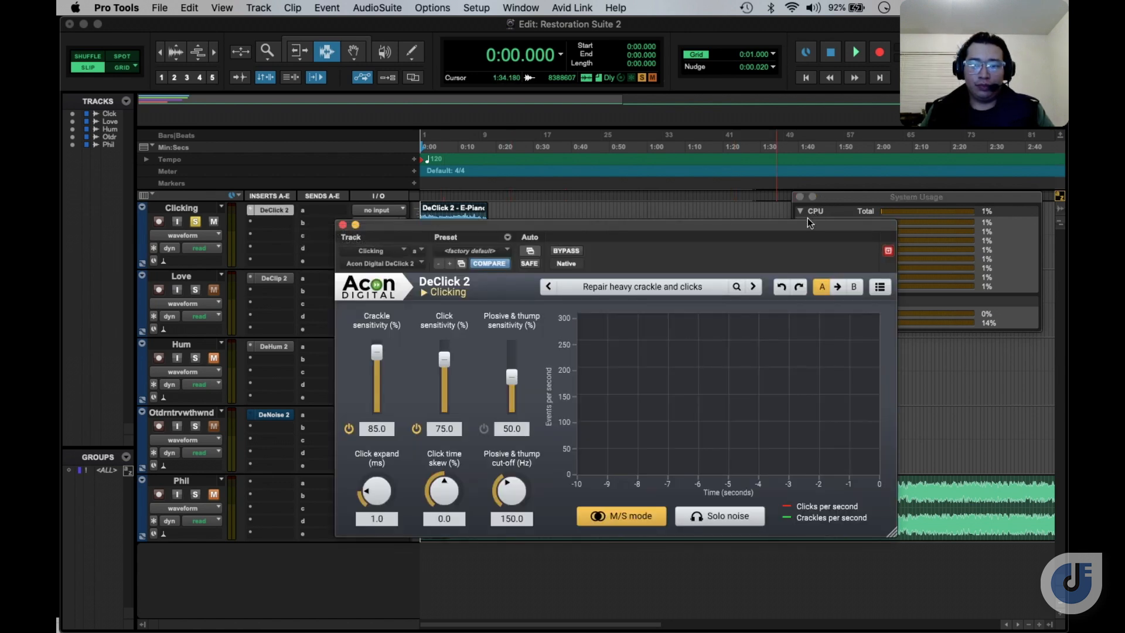
{"action": "left_click_drag", "start_coordinate": [807, 220], "coordinate": [927, 192]}
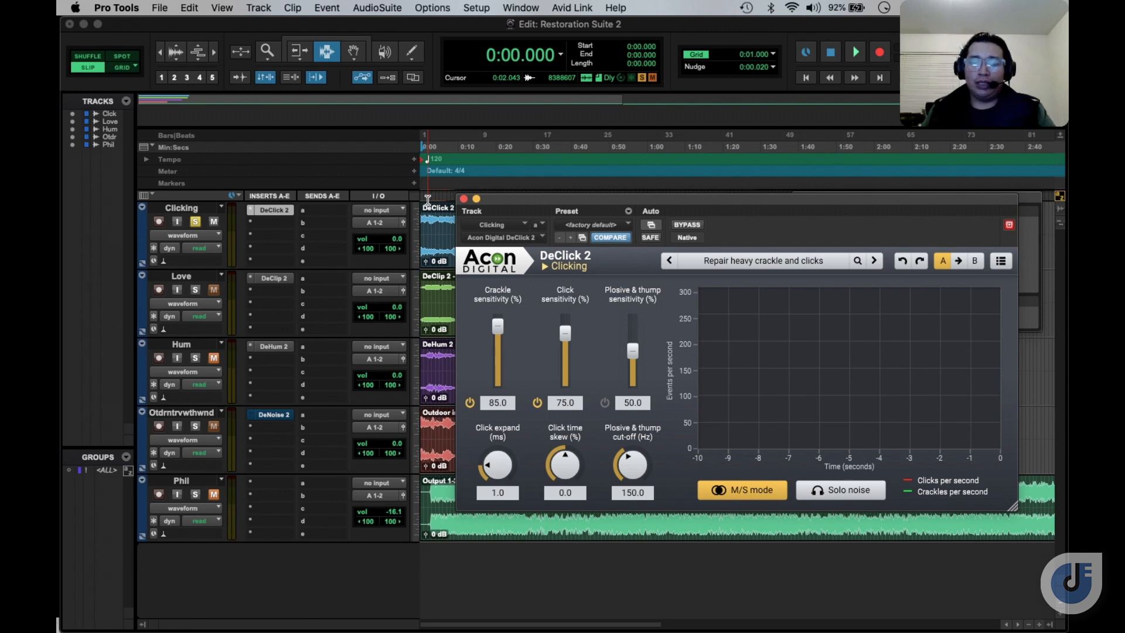
{"action": "left_click_drag", "start_coordinate": [491, 195], "coordinate": [489, 178]}
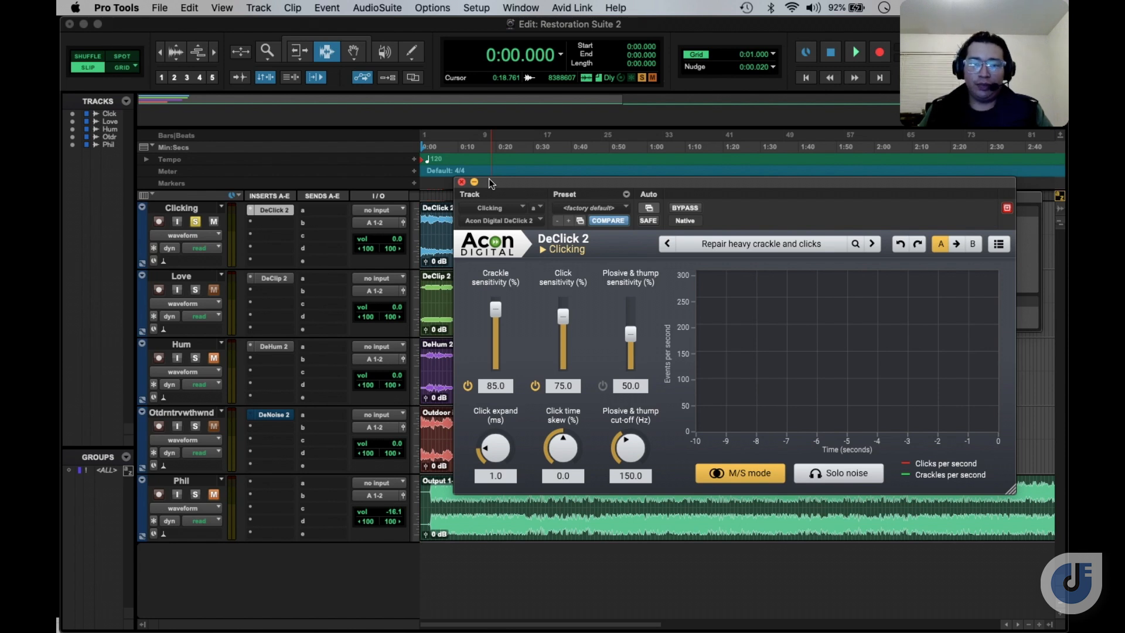
{"action": "left_click", "coordinate": [678, 212]}
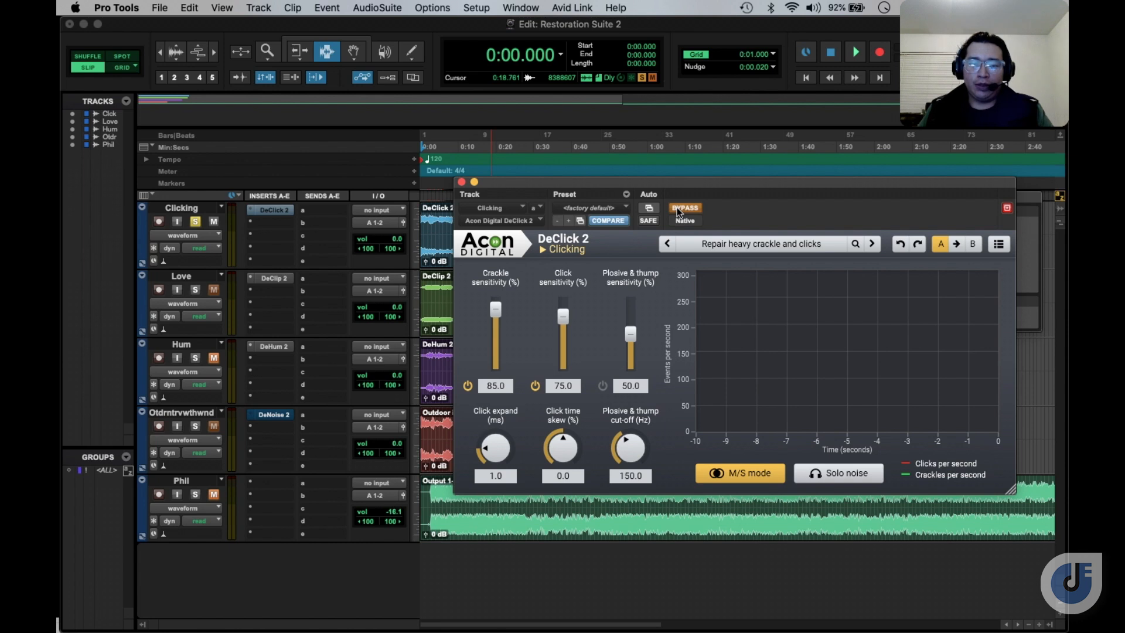
{"action": "left_click_drag", "start_coordinate": [678, 184], "coordinate": [665, 198]}
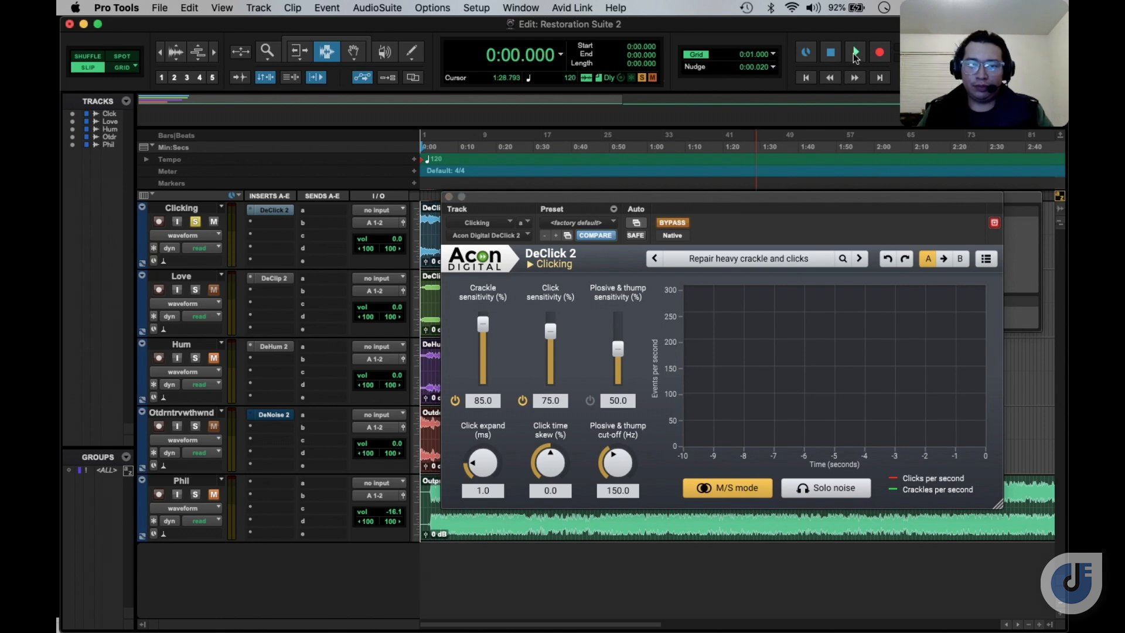
Play the Clicking track while switching the DeClick 2 bypass off and on to compare, ending with the effect active and playback stopped
{"action": "left_click", "coordinate": [855, 54]}
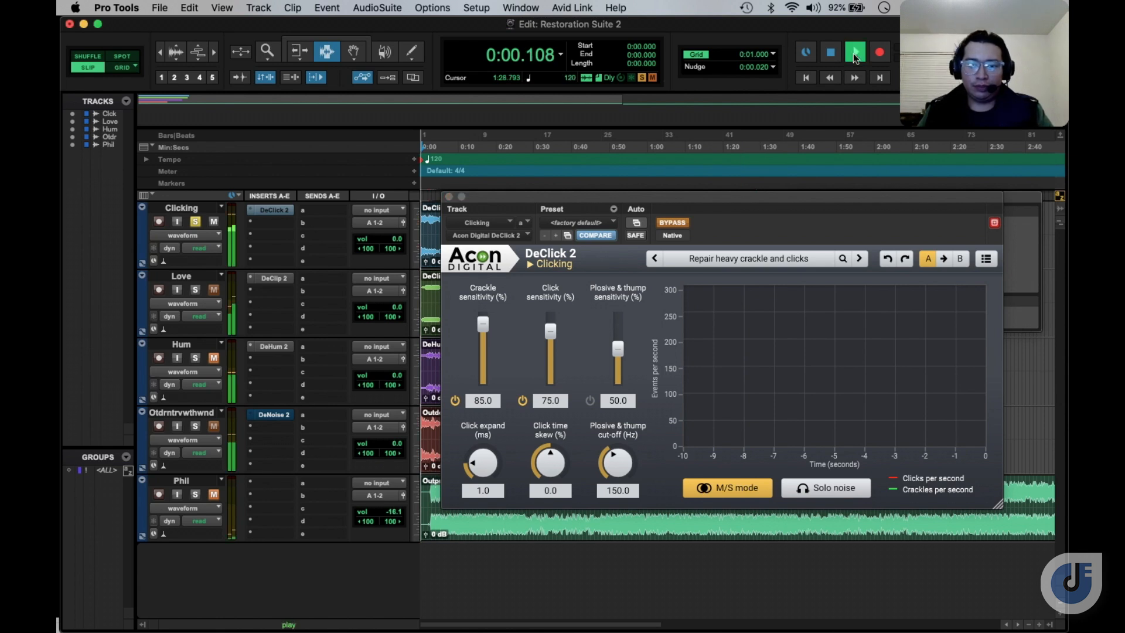
{"action": "left_click", "coordinate": [677, 220]}
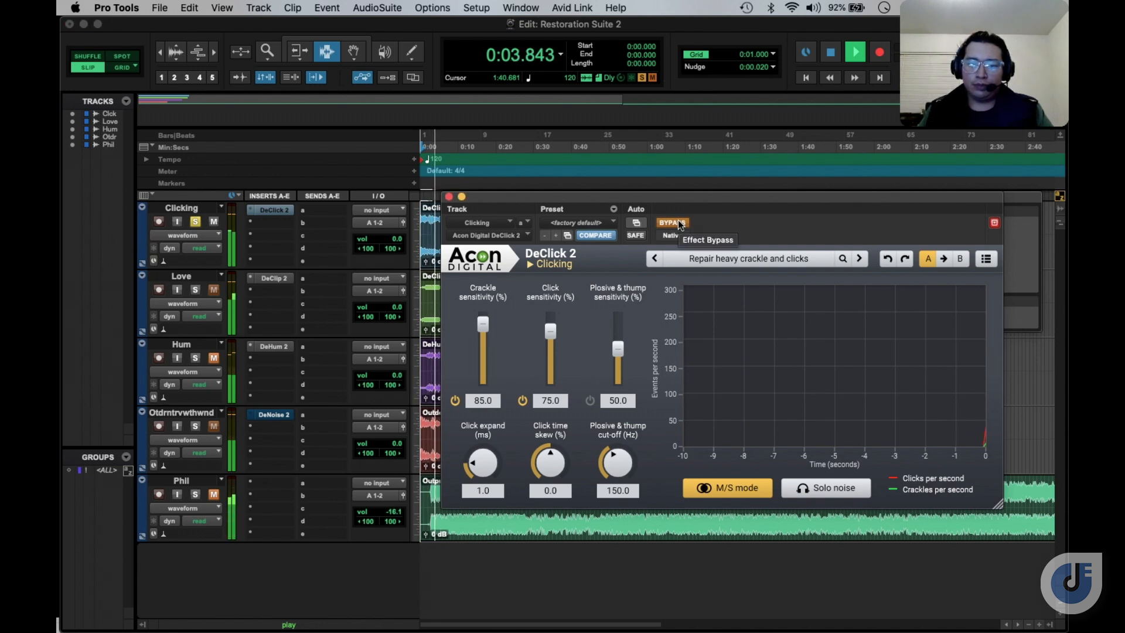
{"action": "left_click", "coordinate": [677, 221]}
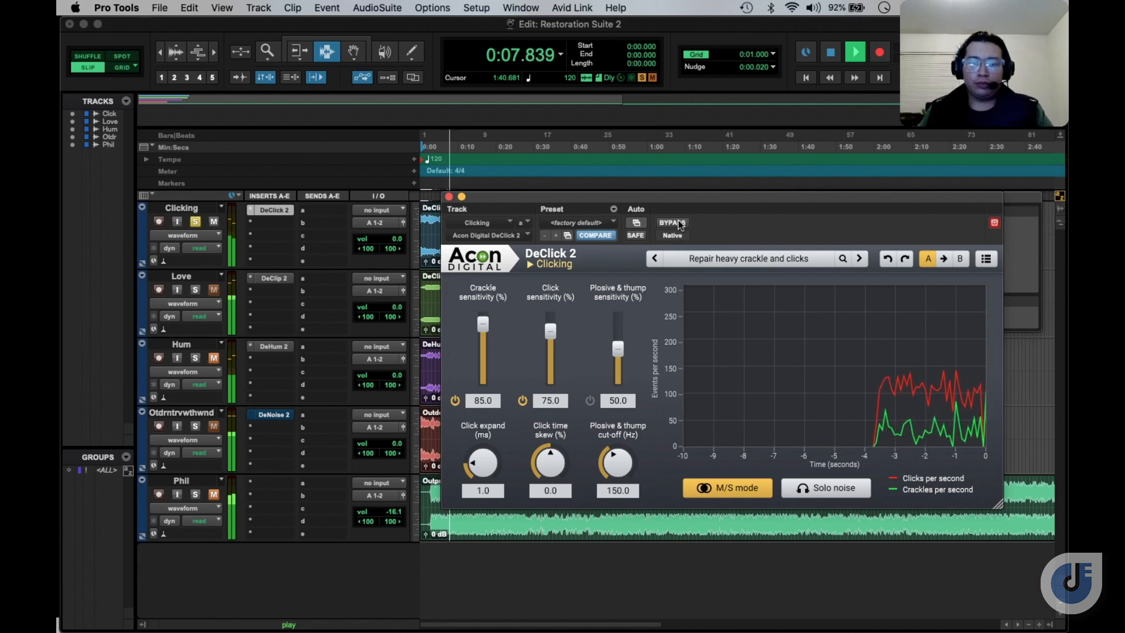
{"action": "left_click", "coordinate": [677, 221]}
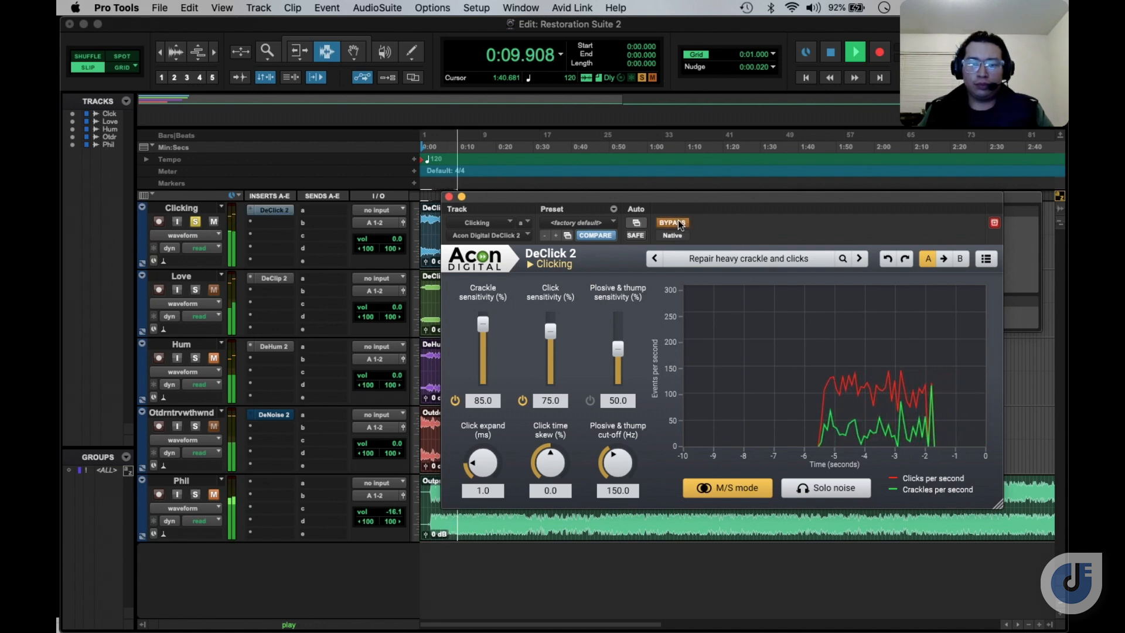
{"action": "left_click", "coordinate": [678, 221]}
{"action": "left_click_drag", "start_coordinate": [698, 195], "coordinate": [614, 195]}
{"action": "left_click", "coordinate": [672, 223]}
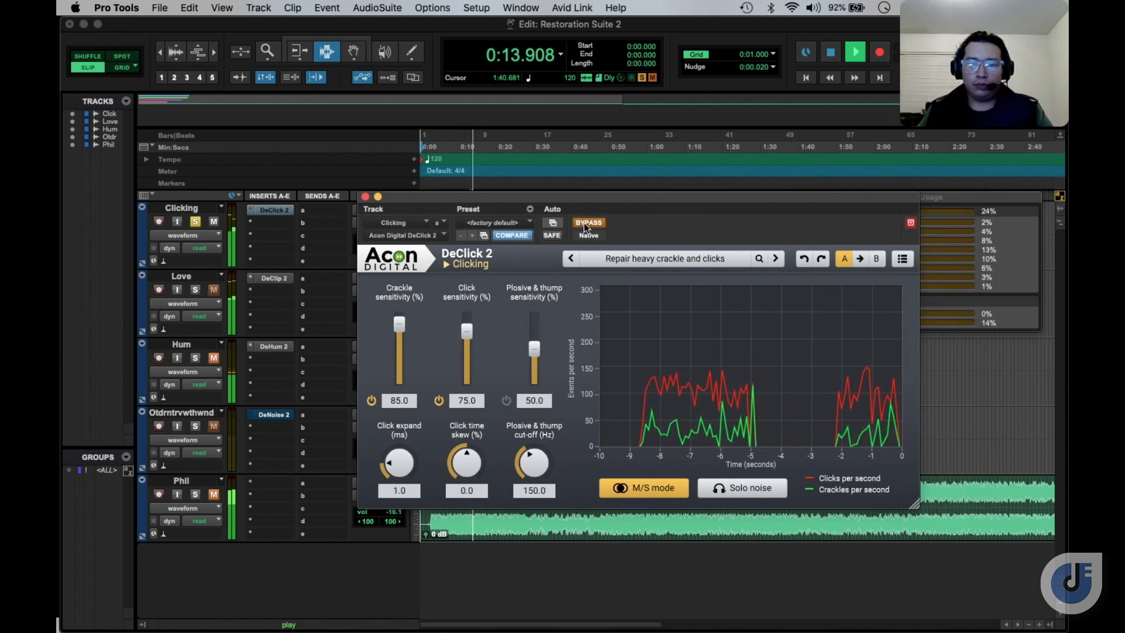
{"action": "left_click", "coordinate": [585, 223]}
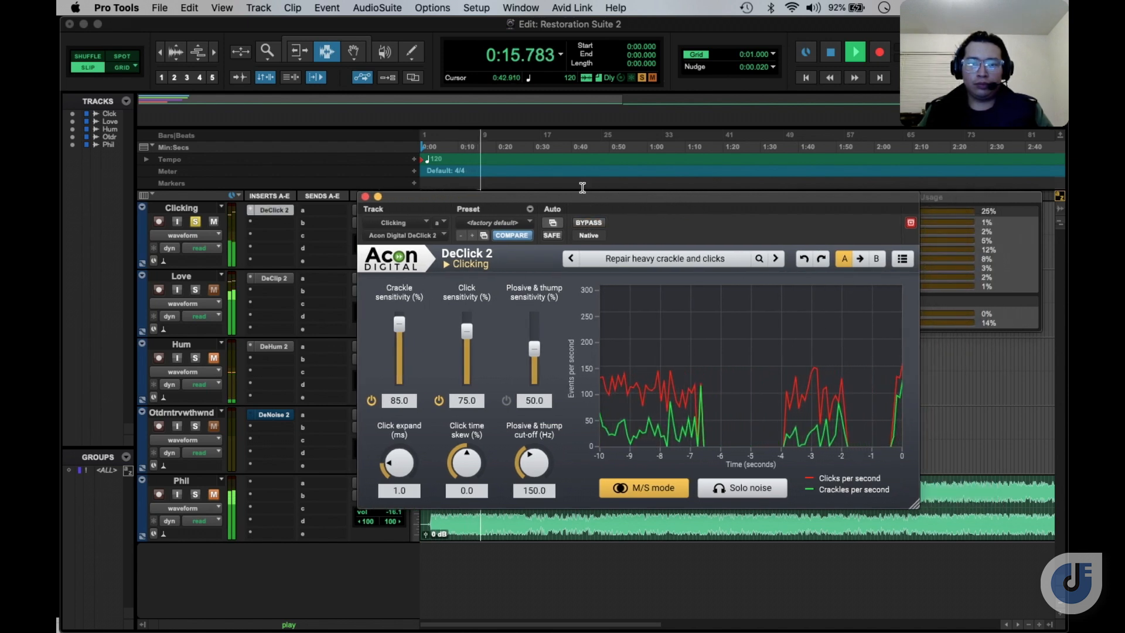
{"action": "key", "text": "space"}
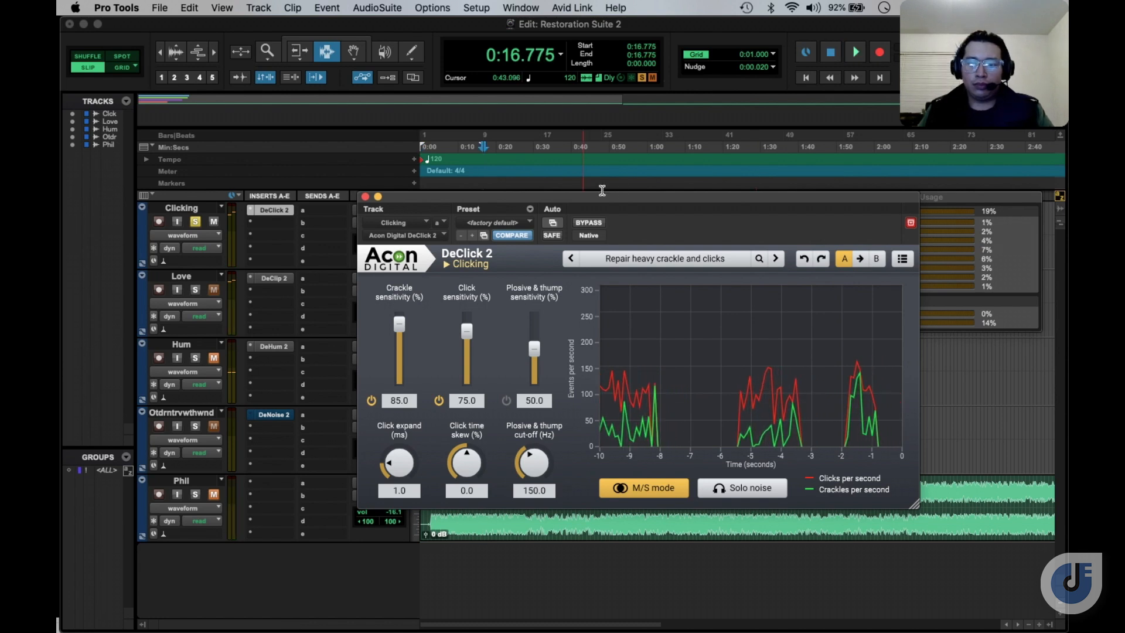
Rearrange the DeClick 2 and System Usage windows so the CPU meters and the Clicking clip are uncovered
{"action": "left_click_drag", "start_coordinate": [673, 201], "coordinate": [591, 209]}
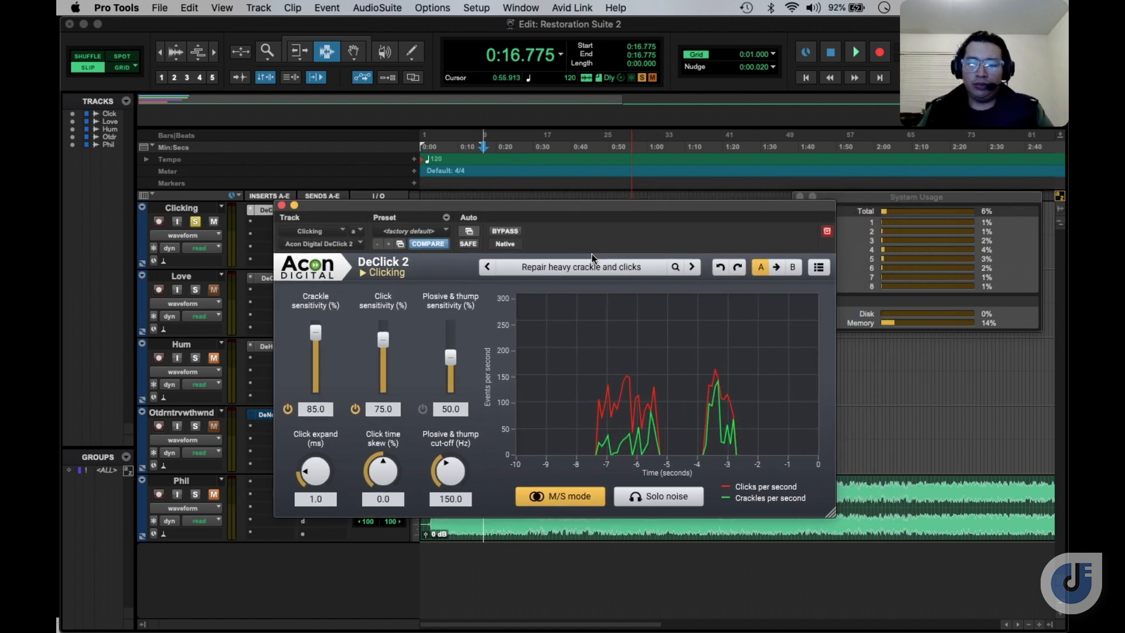
{"action": "left_click_drag", "start_coordinate": [856, 196], "coordinate": [870, 191]}
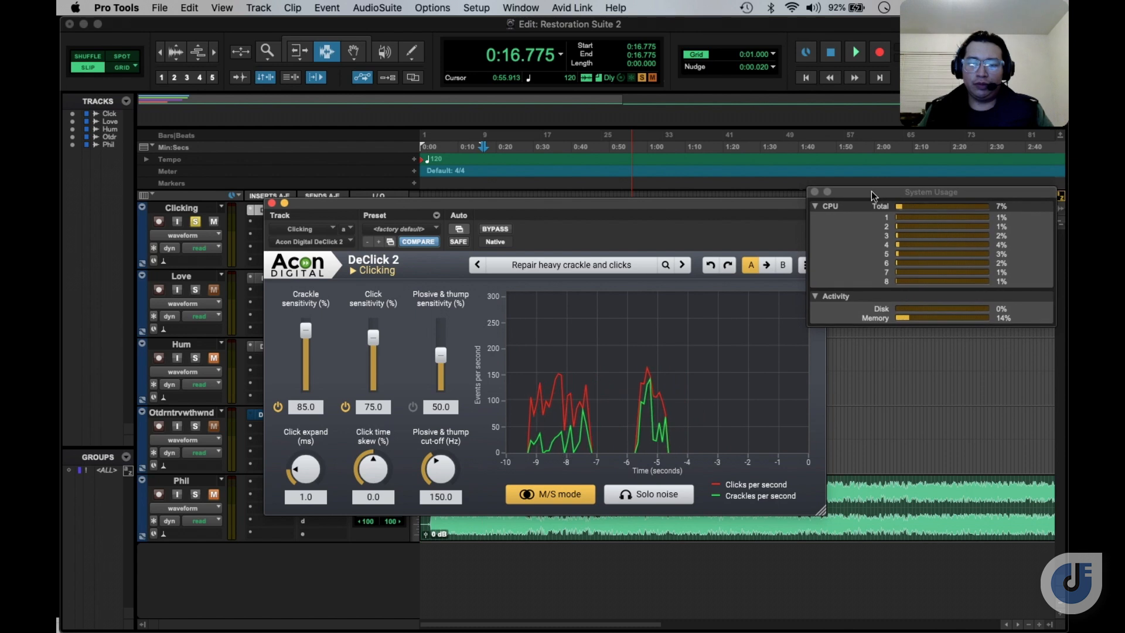
{"action": "left_click_drag", "start_coordinate": [747, 205], "coordinate": [758, 209]}
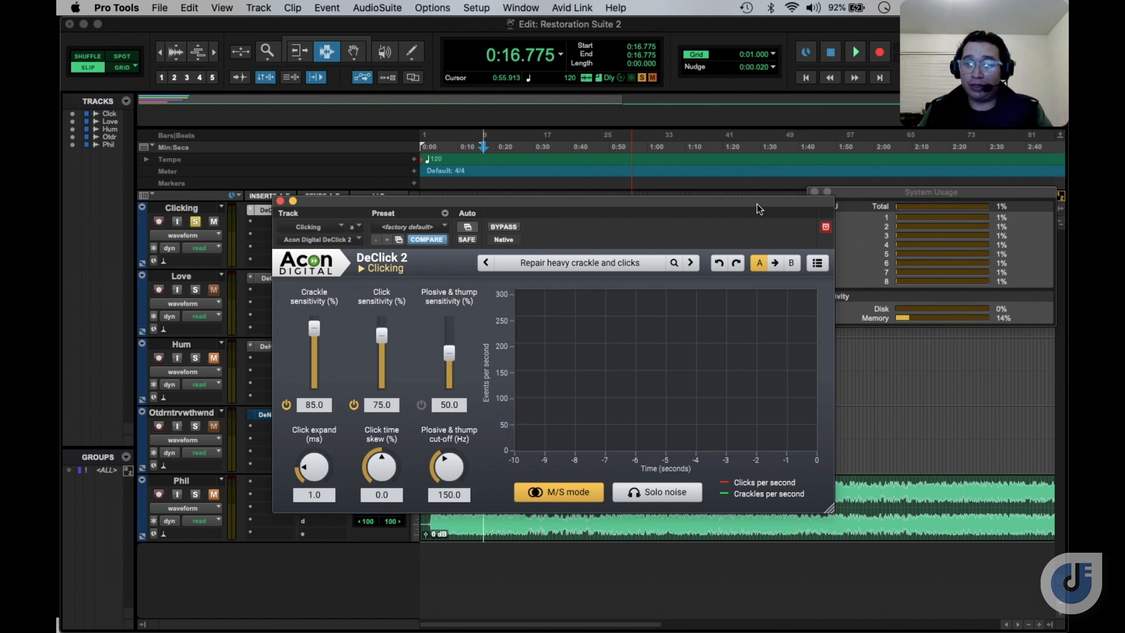
{"action": "left_click_drag", "start_coordinate": [758, 209], "coordinate": [748, 241]}
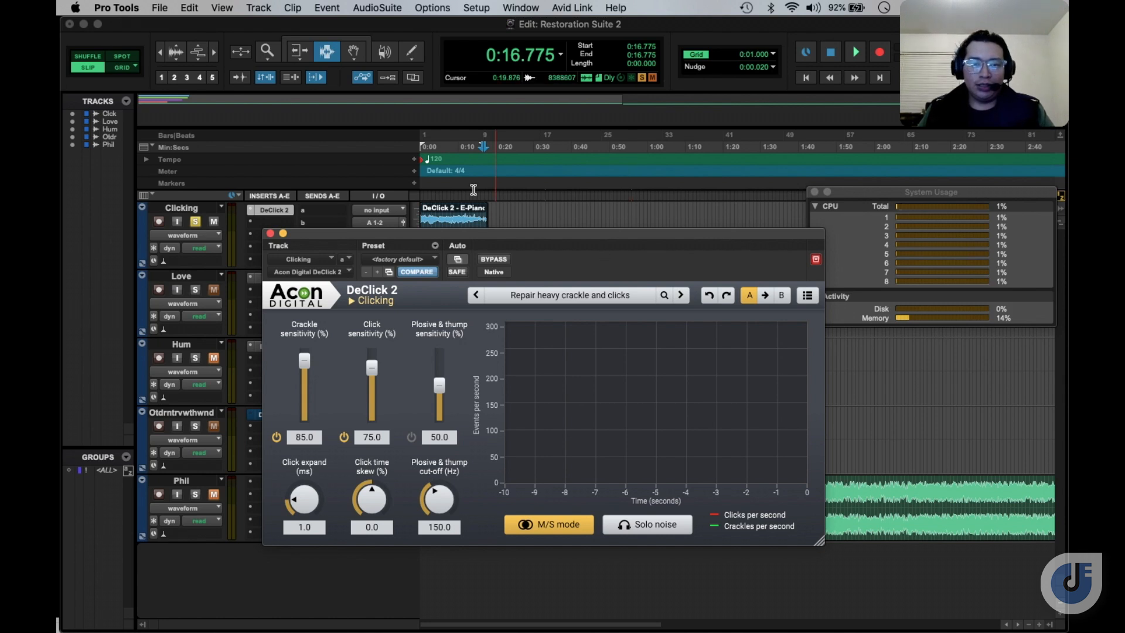
Play from about 0:01.857 and audition the presets Repair crackle, clicks and thumps, Repair crackle and clicks, and Repair clicks and thumps
{"action": "left_click", "coordinate": [427, 151]}
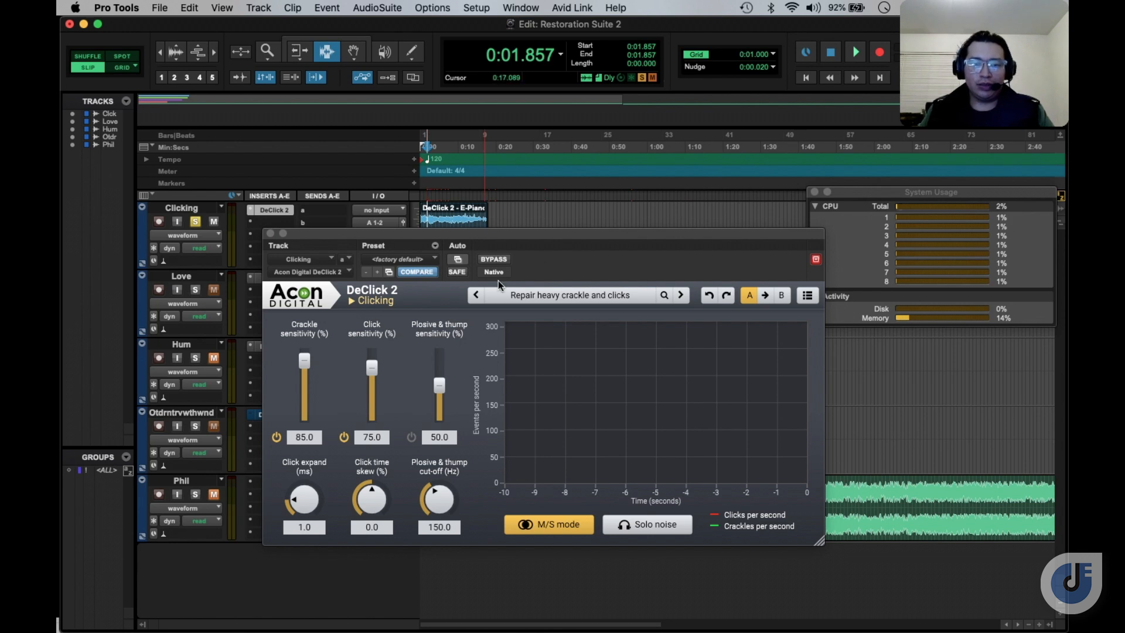
{"action": "key", "text": "space"}
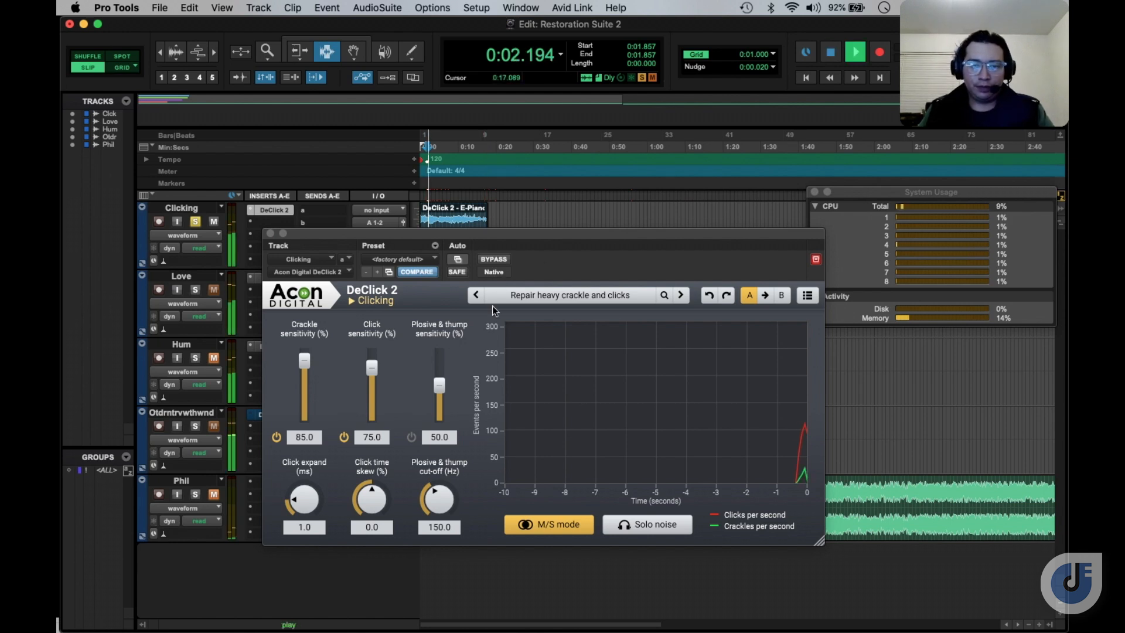
{"action": "left_click", "coordinate": [479, 299]}
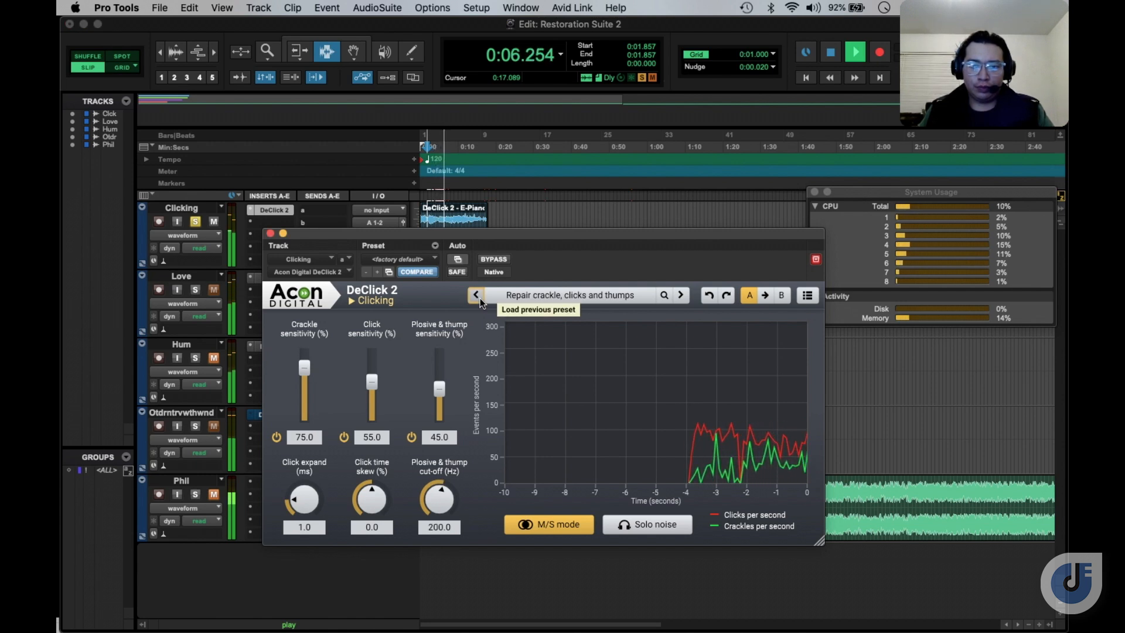
{"action": "left_click", "coordinate": [476, 296]}
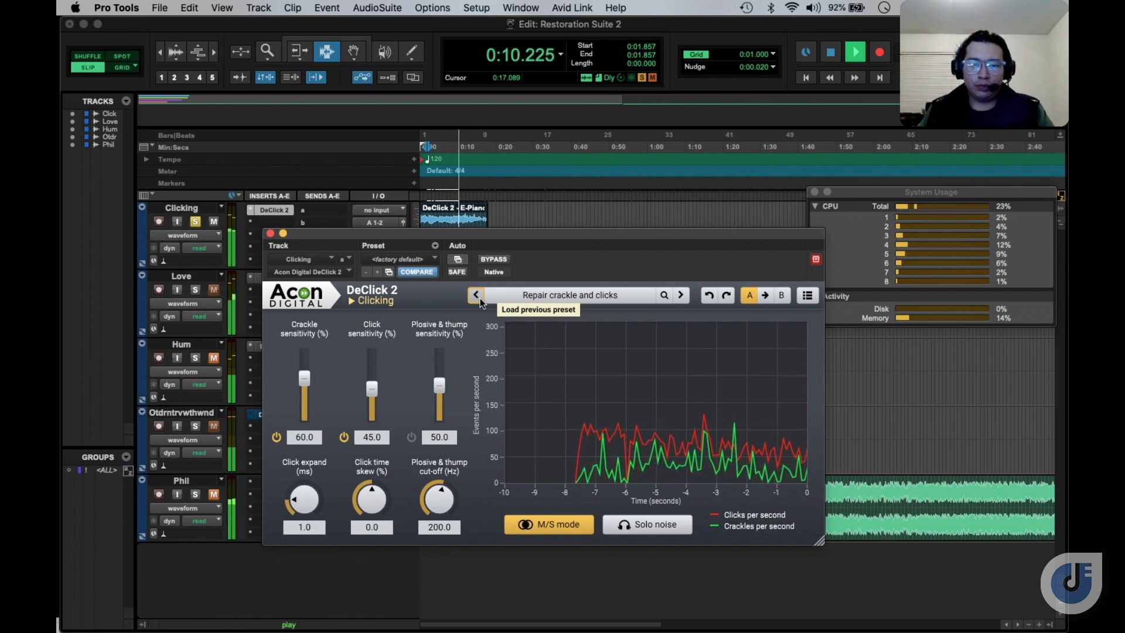
{"action": "left_click", "coordinate": [476, 295]}
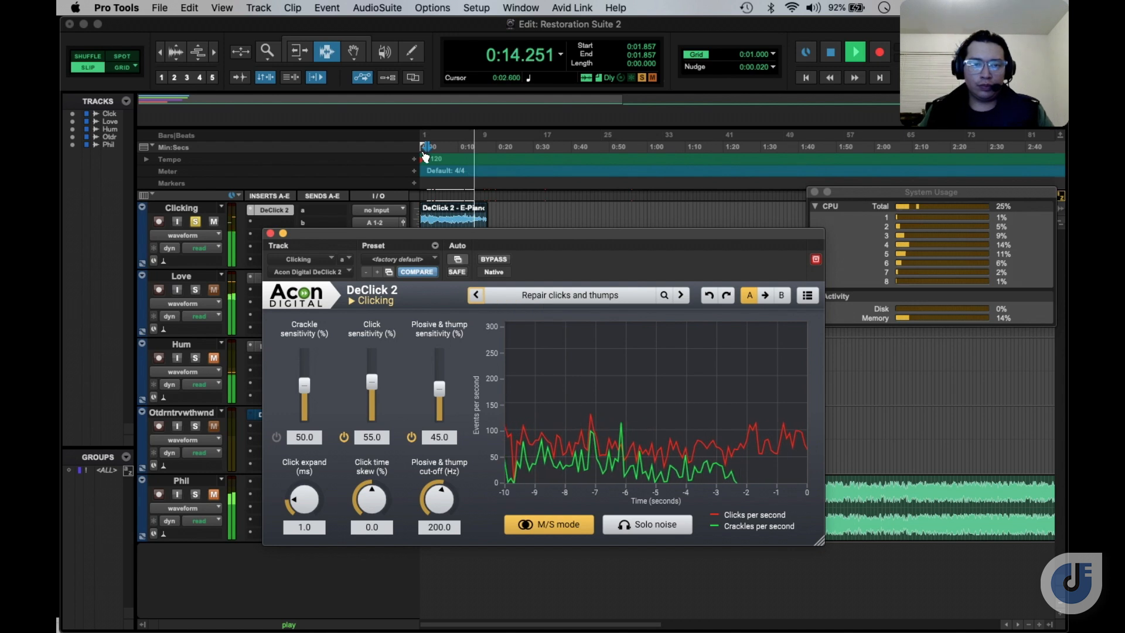
Replay from about 0:03.900 and audition the preceding DeClick 2 presets, from Repair crackle through Reduce mouth clicks, back to Repair heavy crackle and clicks
{"action": "key", "text": "space"}
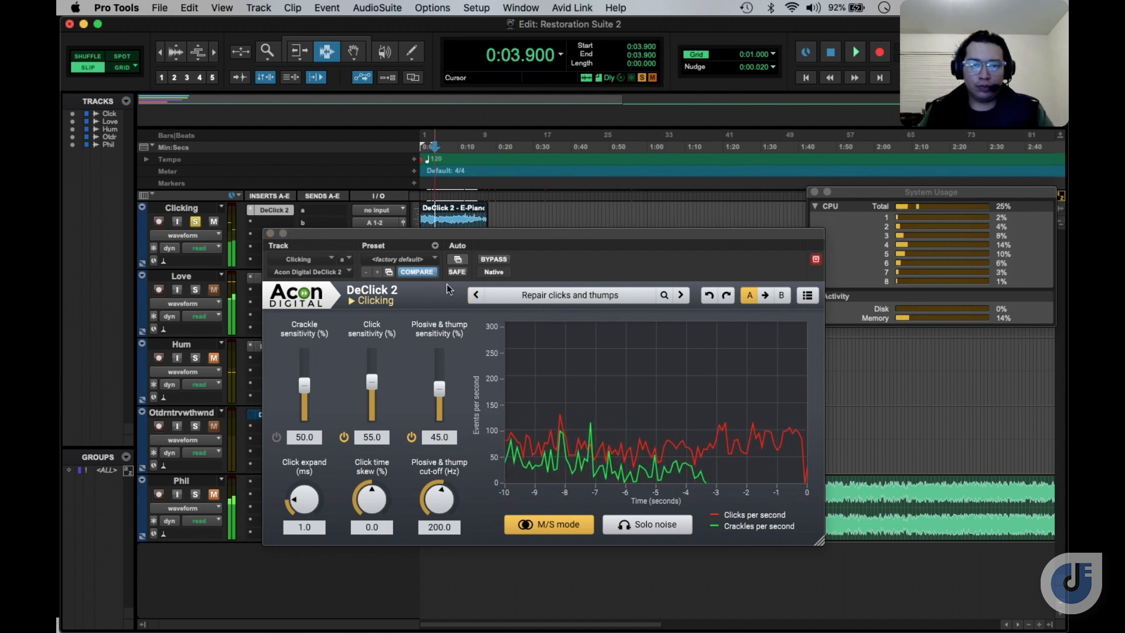
{"action": "key", "text": "space"}
{"action": "left_click", "coordinate": [475, 295]}
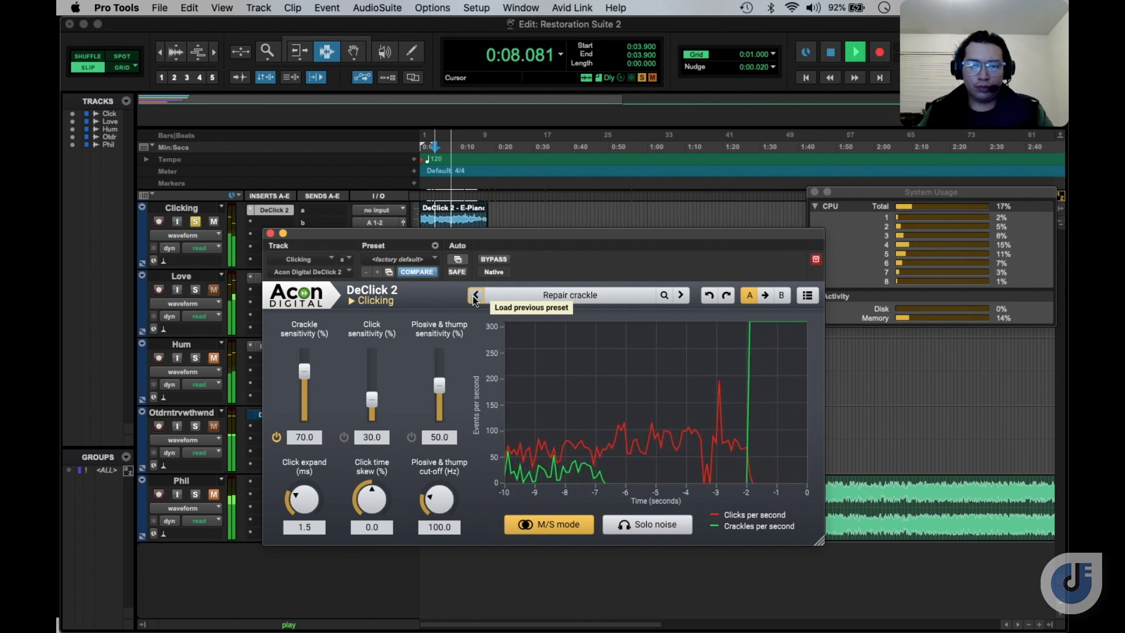
{"action": "left_click", "coordinate": [475, 296]}
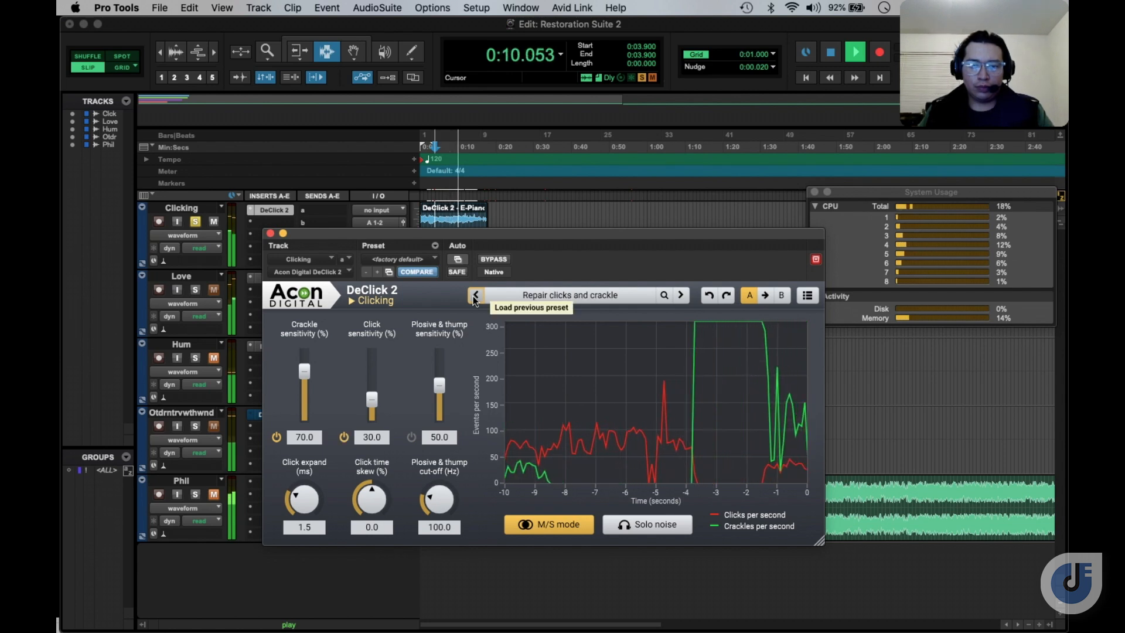
{"action": "left_click", "coordinate": [475, 296]}
{"action": "left_click", "coordinate": [476, 296]}
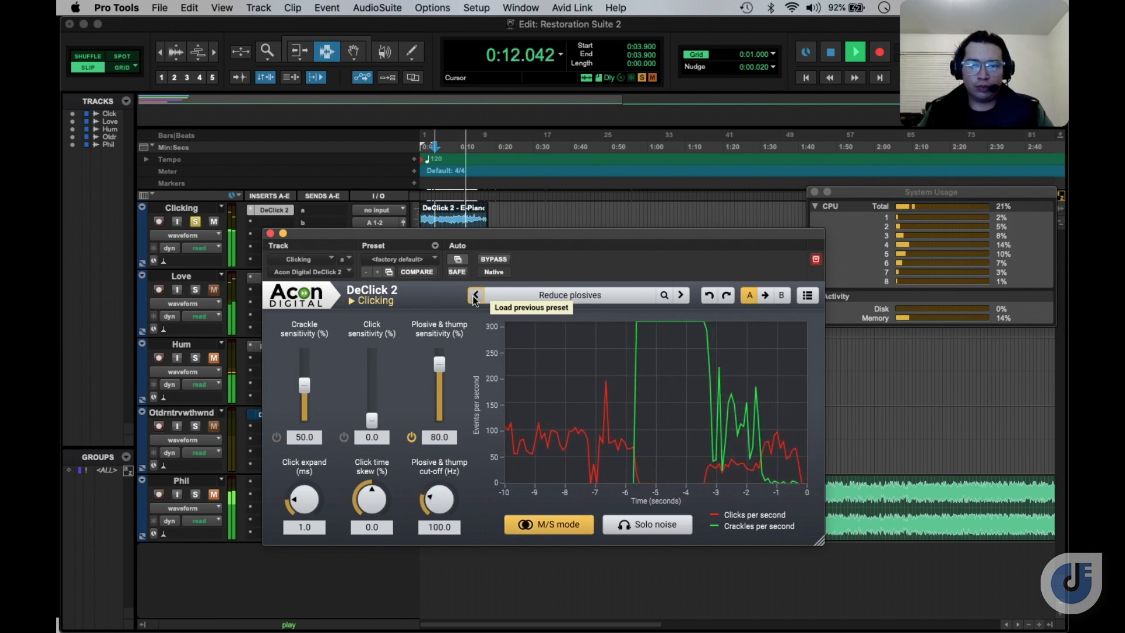
{"action": "left_click", "coordinate": [475, 296]}
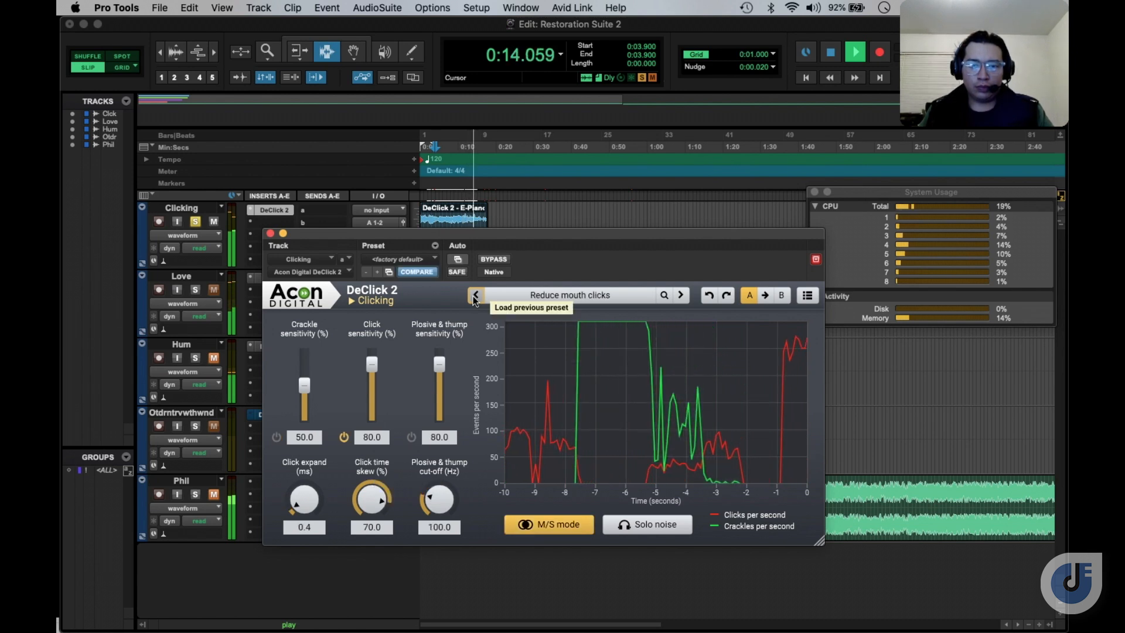
{"action": "left_click", "coordinate": [475, 296]}
{"action": "left_click", "coordinate": [475, 296]}
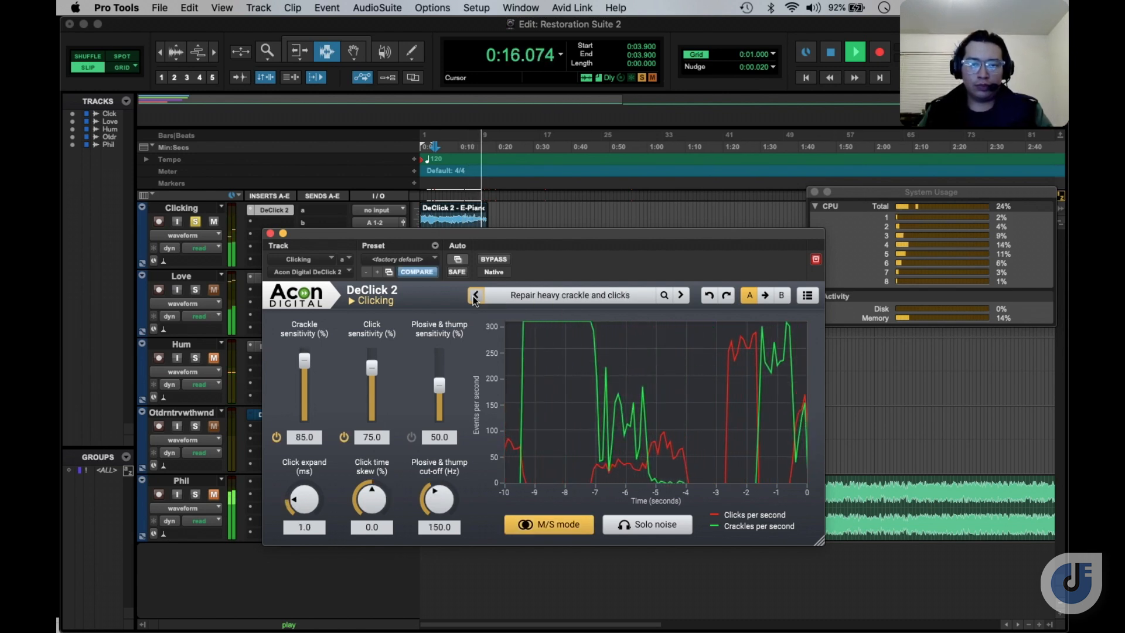
{"action": "left_click_drag", "start_coordinate": [554, 237], "coordinate": [656, 141]}
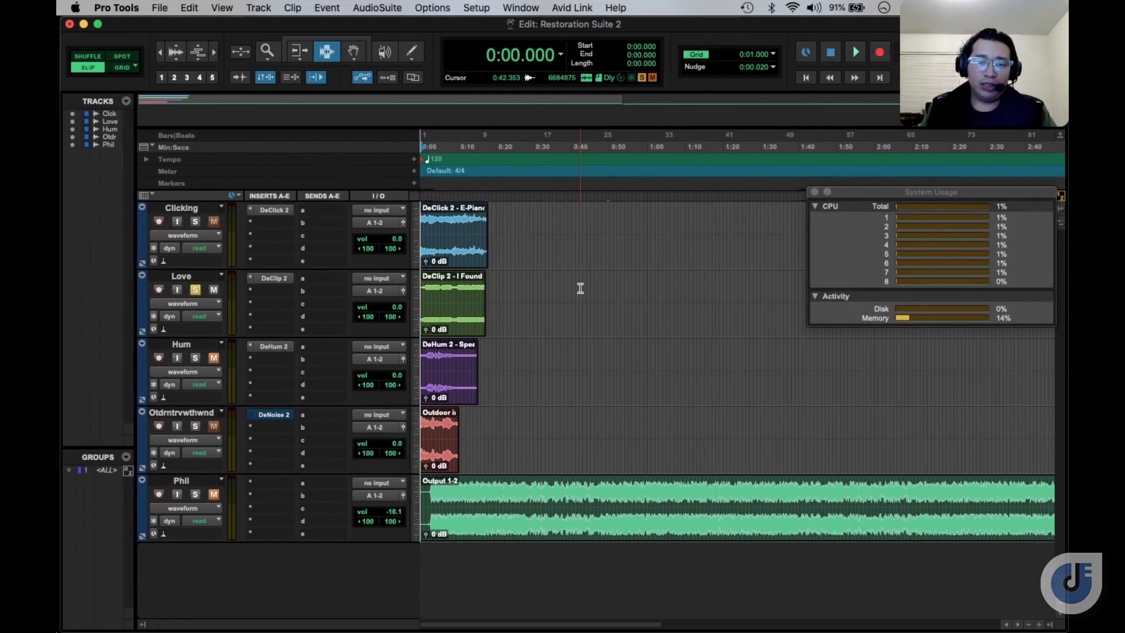
Open the DeClip 2 insert on the Love track, move its window clear of the clips and bypass the effect
{"action": "left_click", "coordinate": [281, 278]}
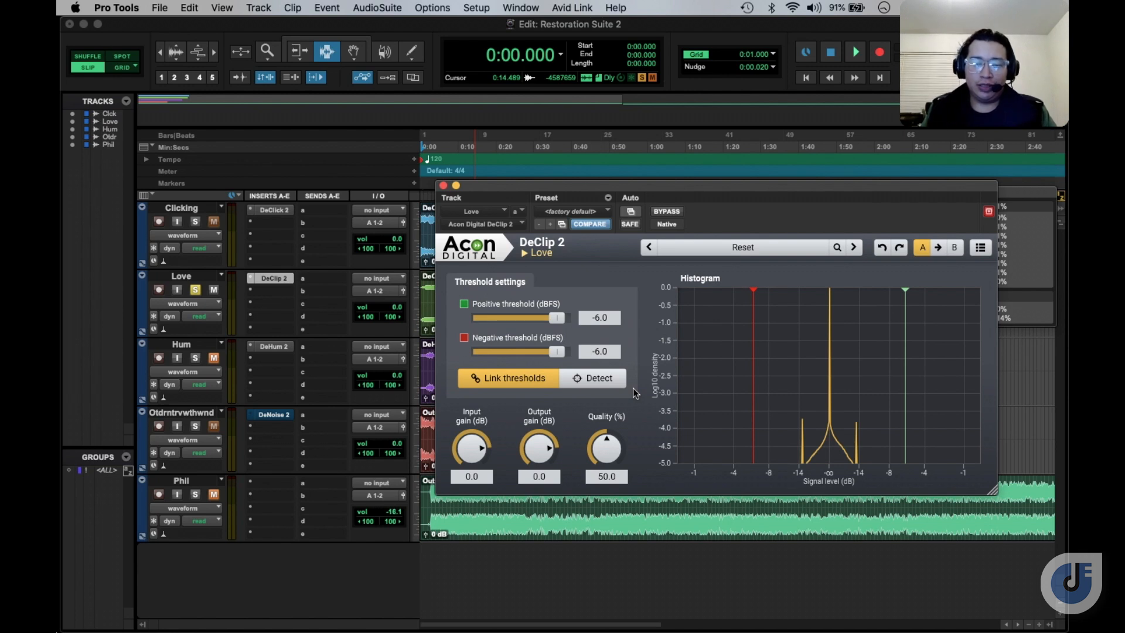
{"action": "left_click_drag", "start_coordinate": [470, 188], "coordinate": [557, 177]}
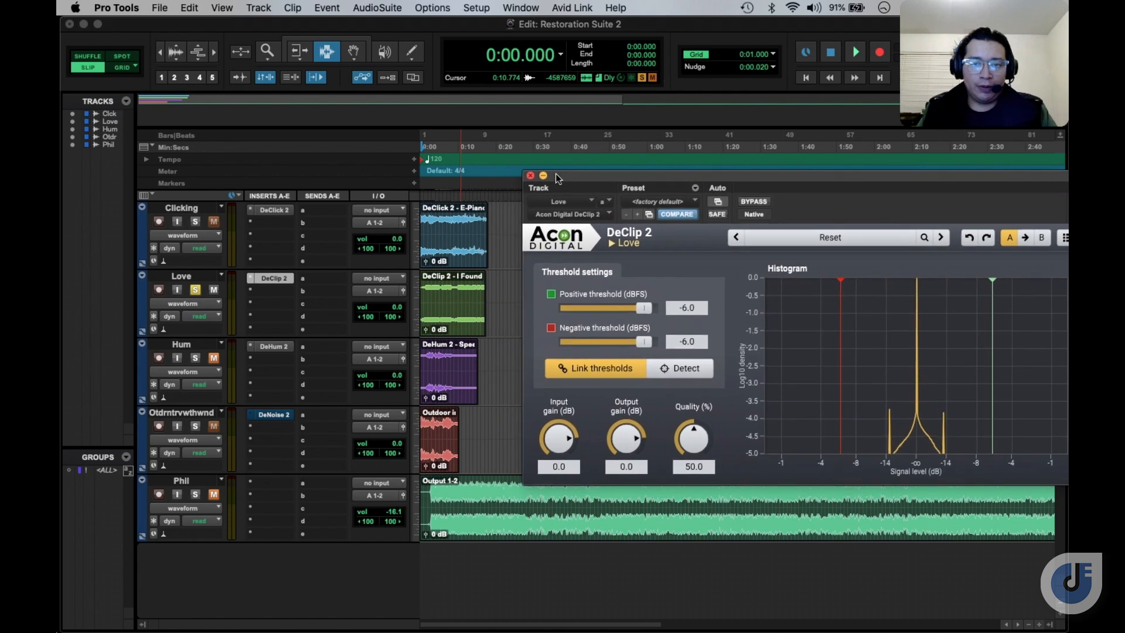
{"action": "left_click", "coordinate": [754, 202]}
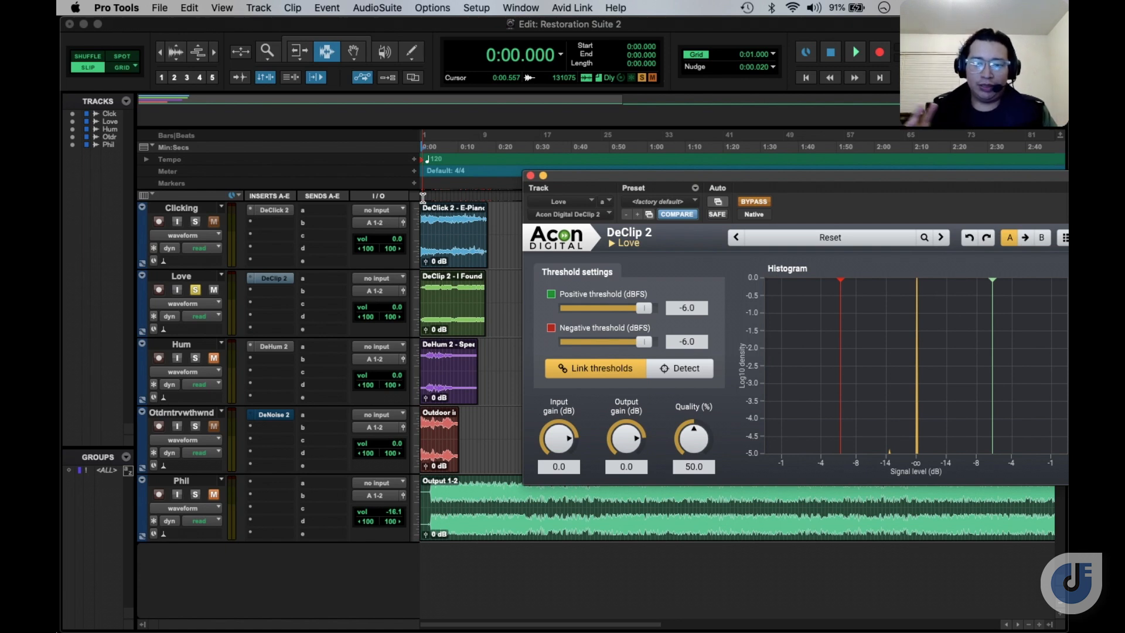
Move the DeClip 2 window off the CPU meters and play the Love track from the start with the effect bypassed
{"action": "left_click_drag", "start_coordinate": [666, 172], "coordinate": [620, 252]}
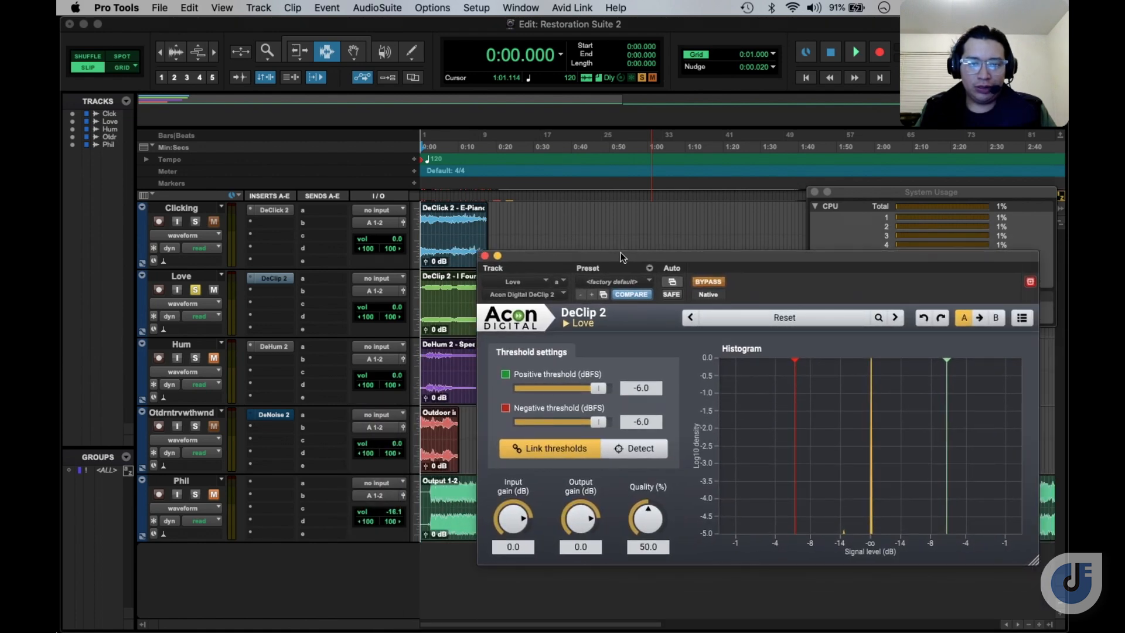
{"action": "left_click", "coordinate": [857, 53]}
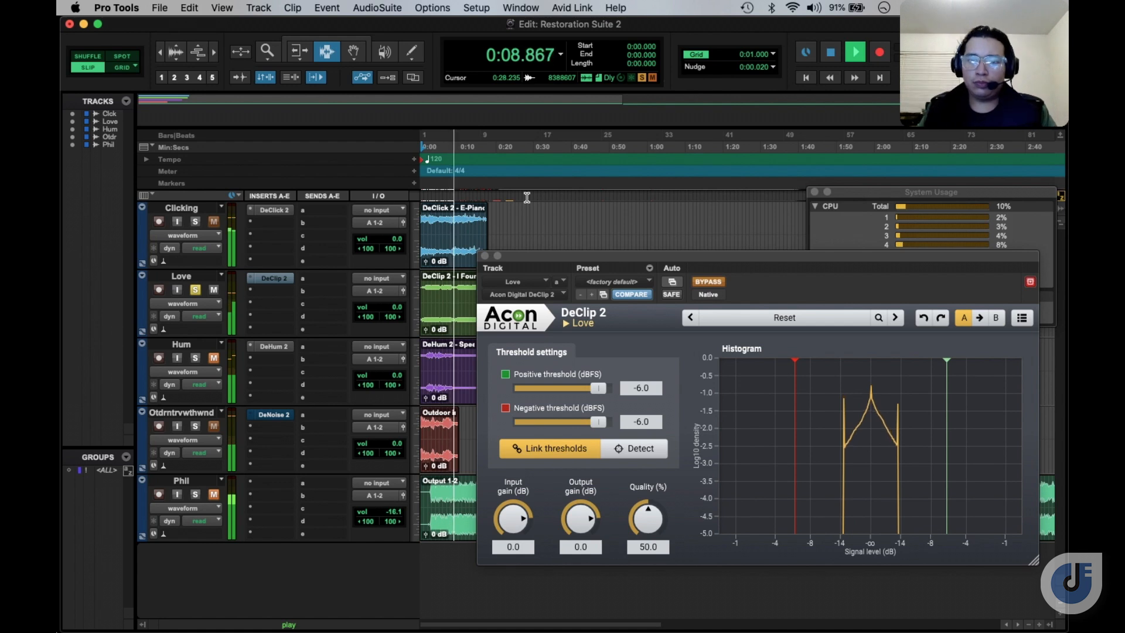
{"action": "key", "text": "space"}
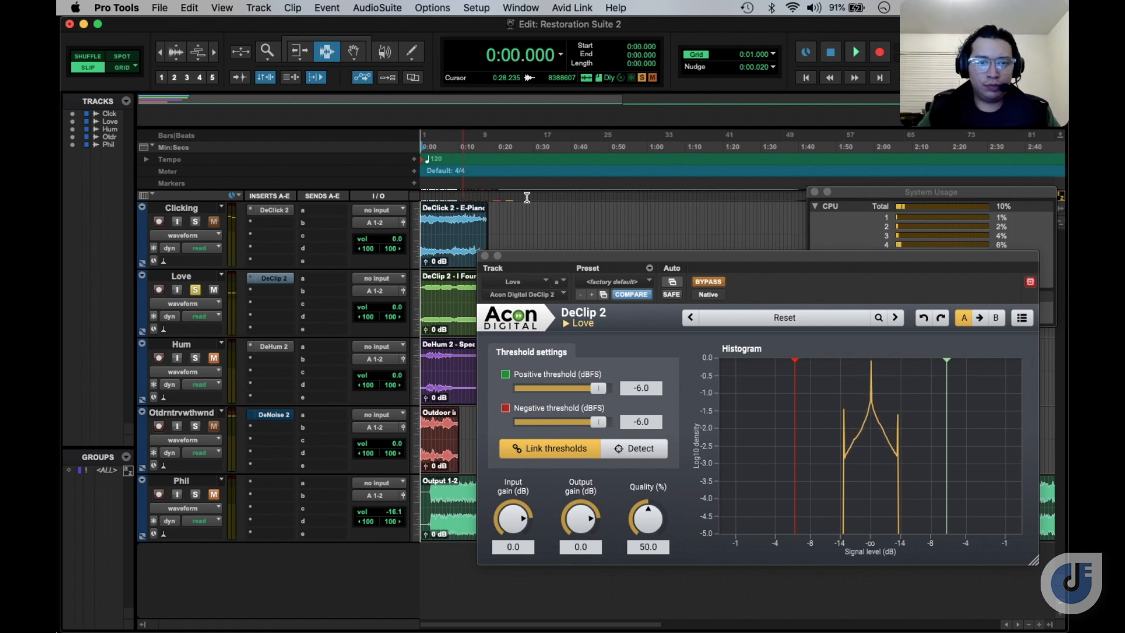
Take DeClip 2 out of bypass and detect its linked clipping thresholds while playing the Love track from the start
{"action": "left_click", "coordinate": [700, 283]}
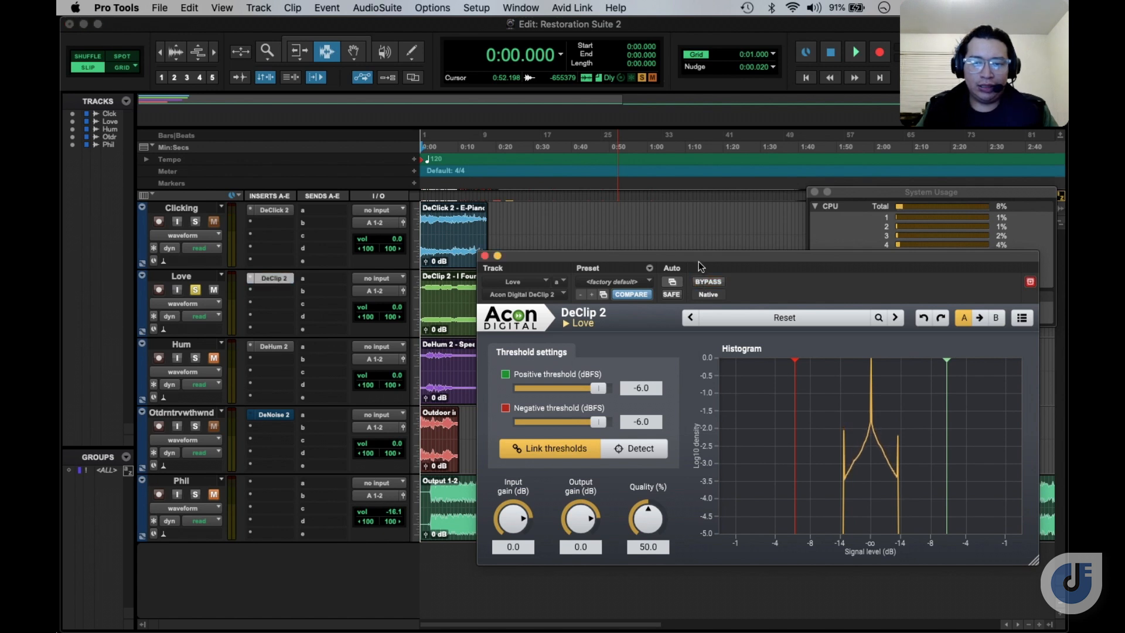
{"action": "mouse_move", "coordinate": [698, 257]}
{"action": "left_mouse_down"}
{"action": "mouse_move", "coordinate": [698, 239]}
{"action": "mouse_move", "coordinate": [698, 274]}
{"action": "mouse_move", "coordinate": [704, 263]}
{"action": "left_mouse_up"}
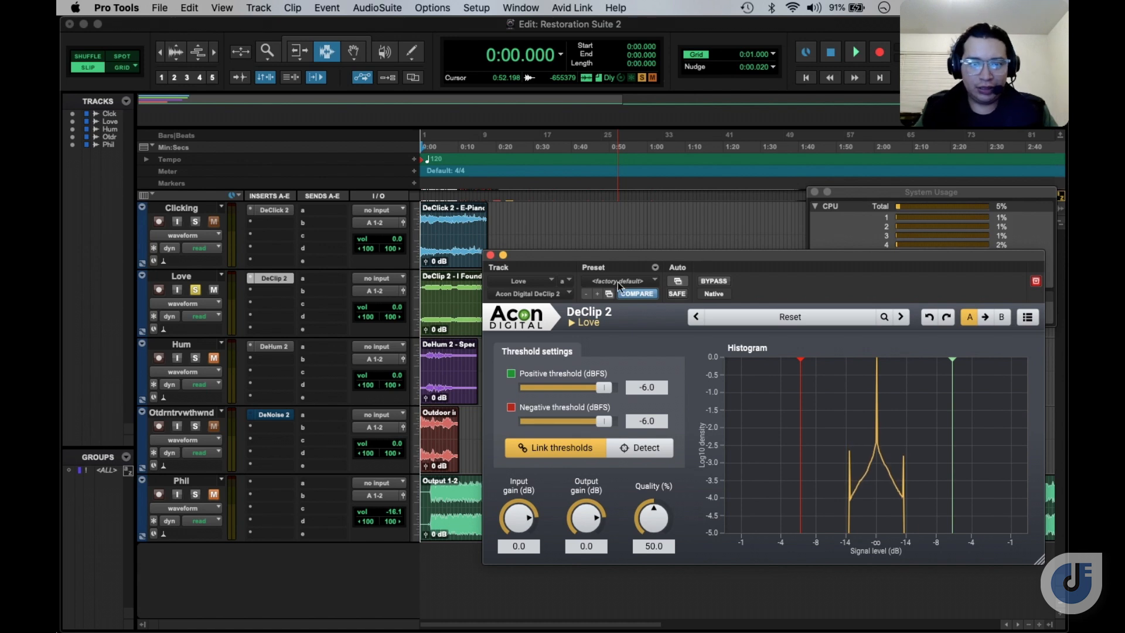
{"action": "left_click", "coordinate": [588, 202]}
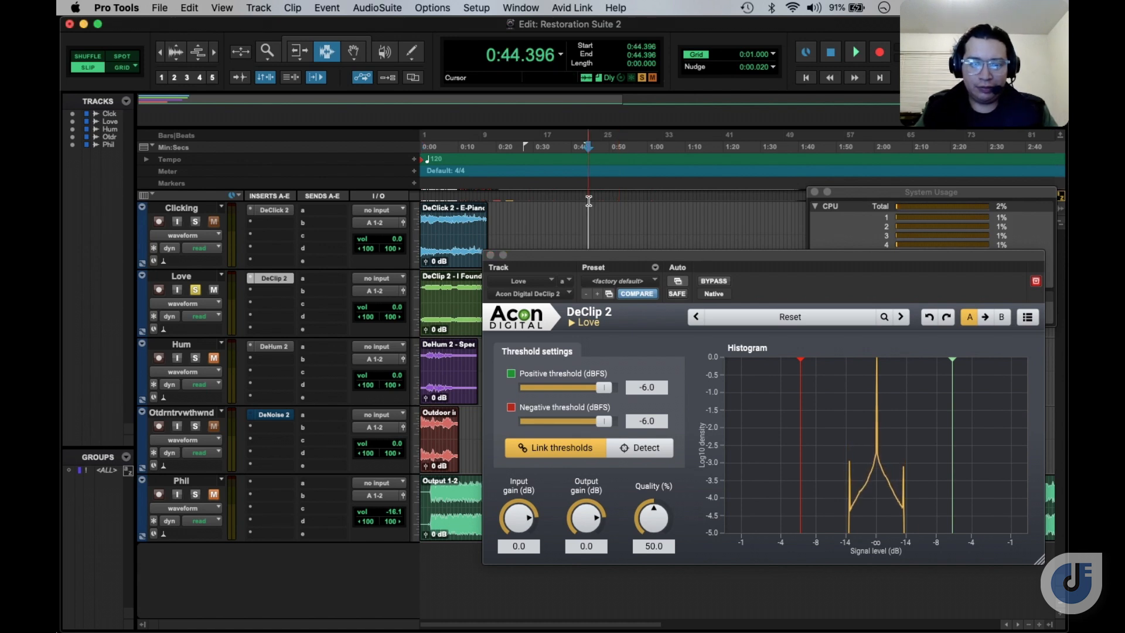
{"action": "key", "text": "space"}
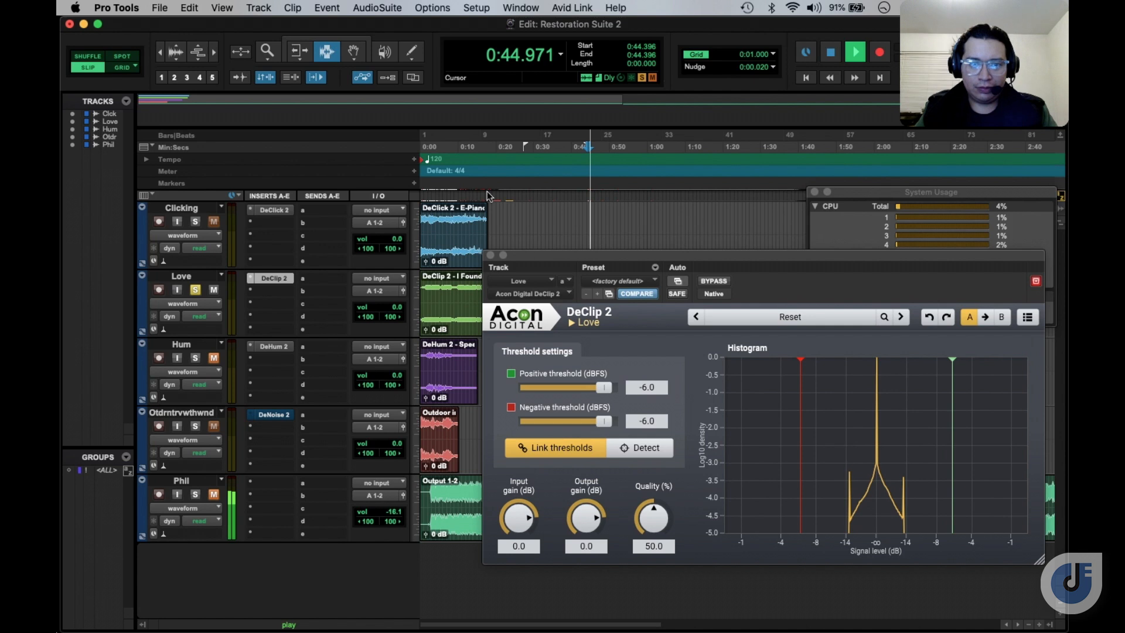
{"action": "left_click", "coordinate": [480, 190]}
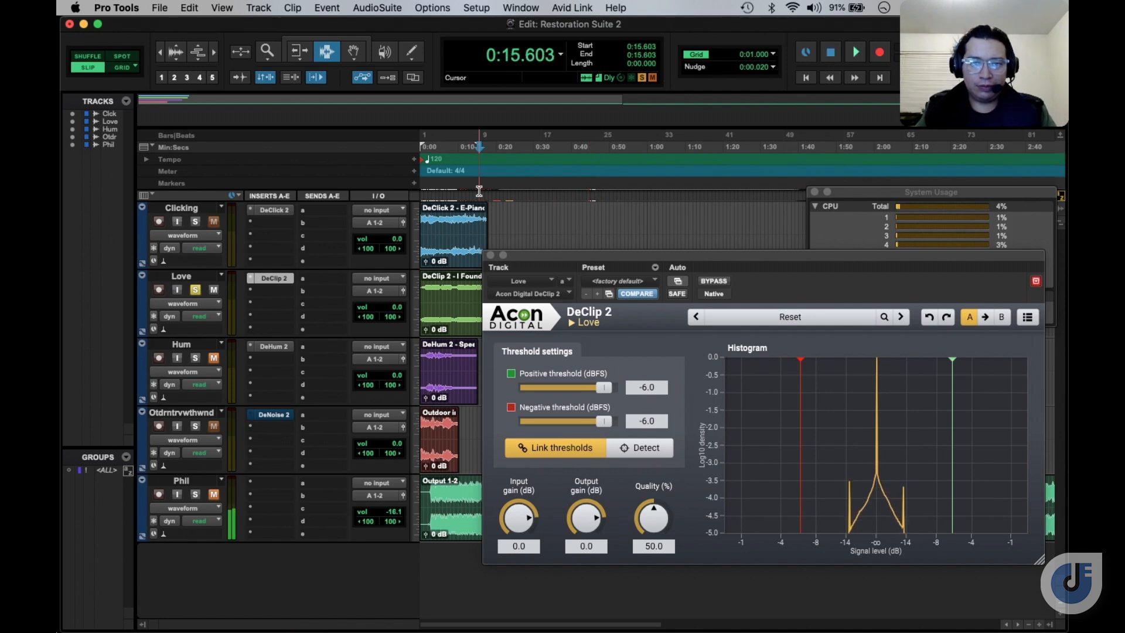
{"action": "key", "text": "space"}
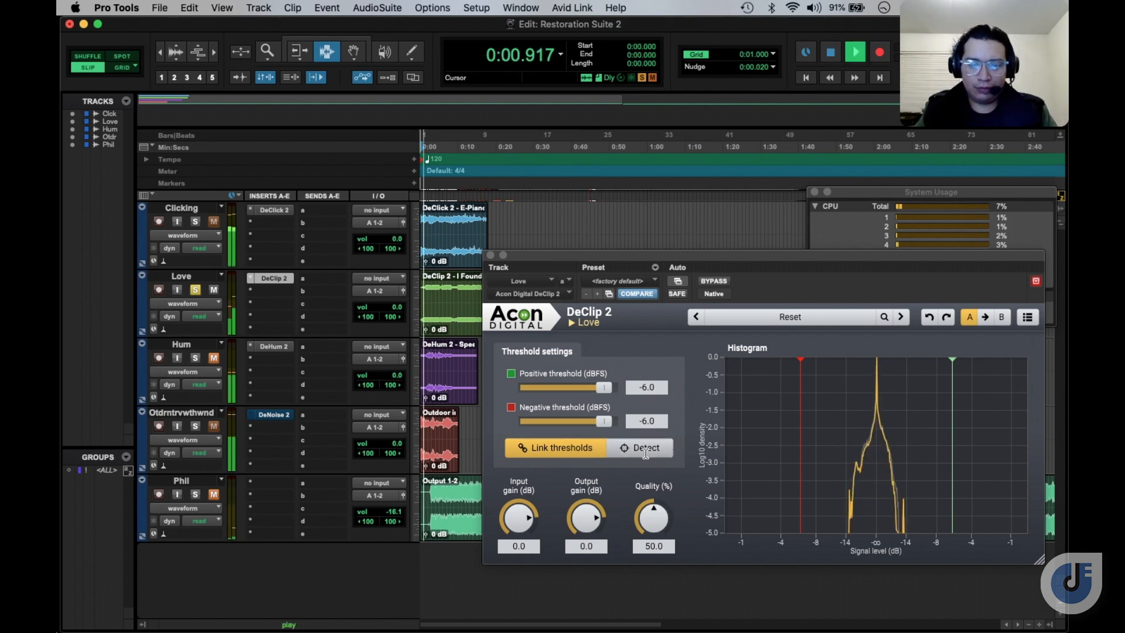
{"action": "left_click", "coordinate": [646, 451]}
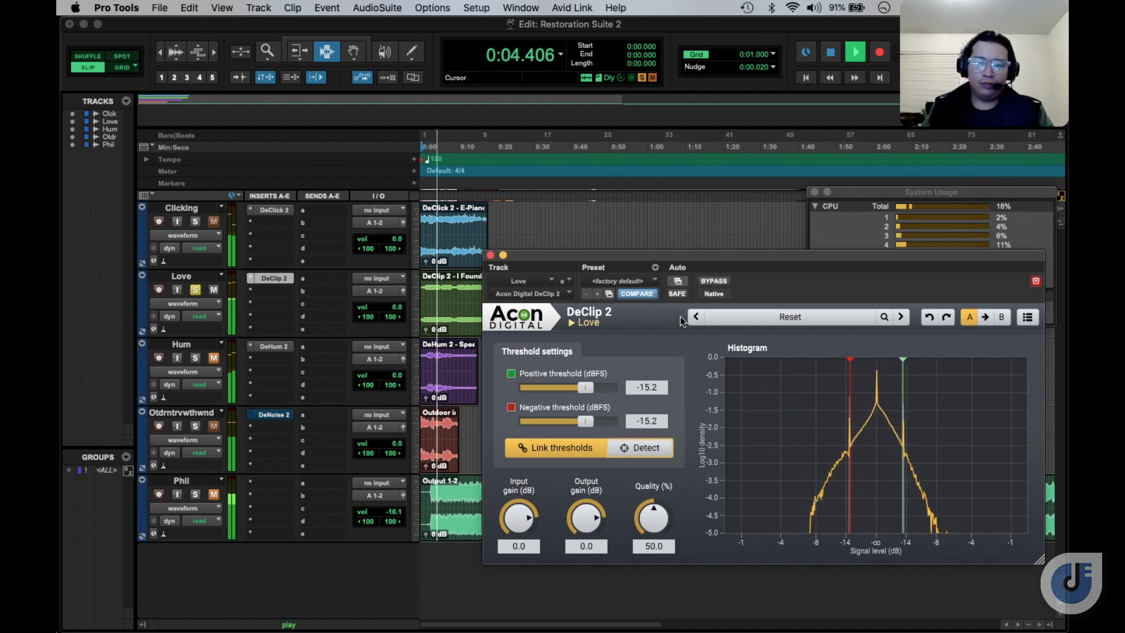
Compare the bypassed and de-clipped Love audio during playback, stopping at about 0:16.606 with DeClip 2 bypassed
{"action": "left_click", "coordinate": [707, 281]}
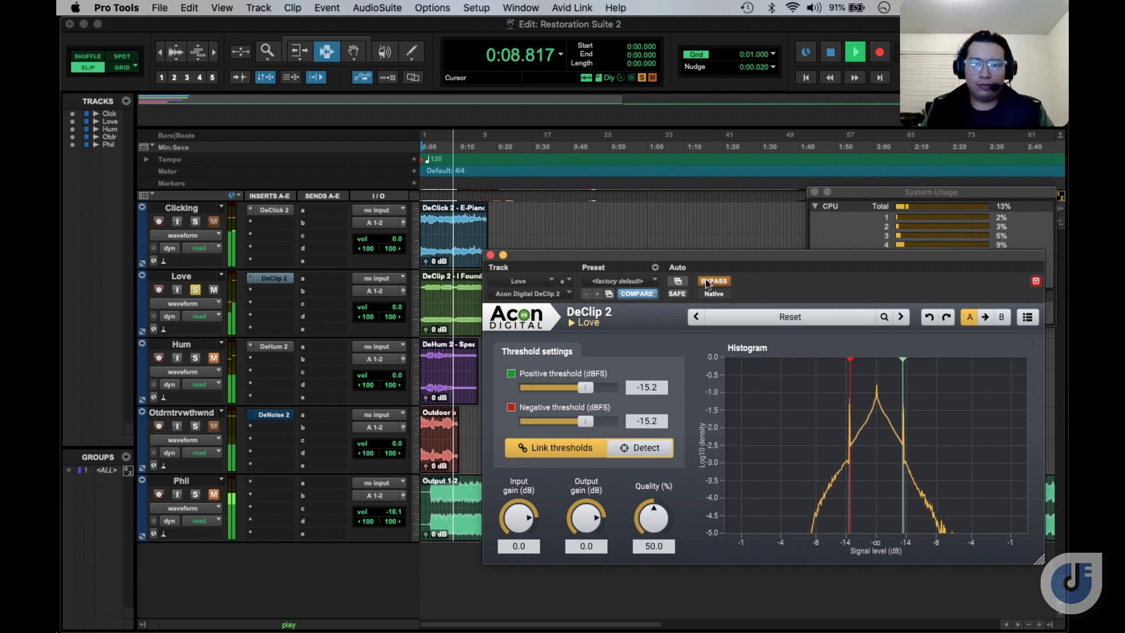
{"action": "left_click", "coordinate": [705, 280]}
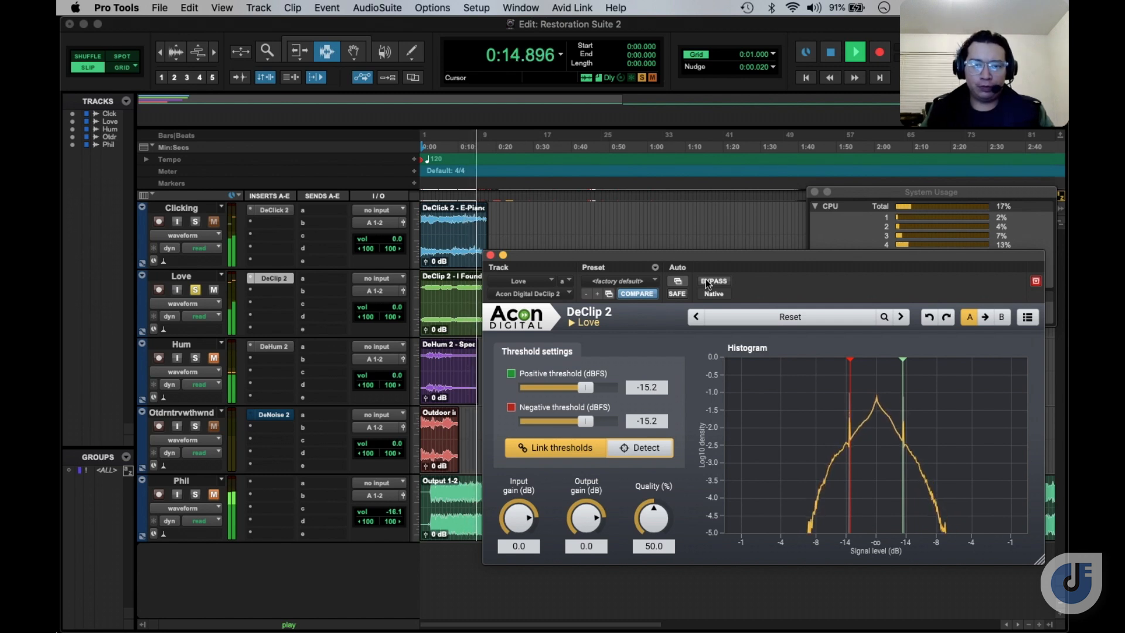
{"action": "left_click", "coordinate": [710, 282]}
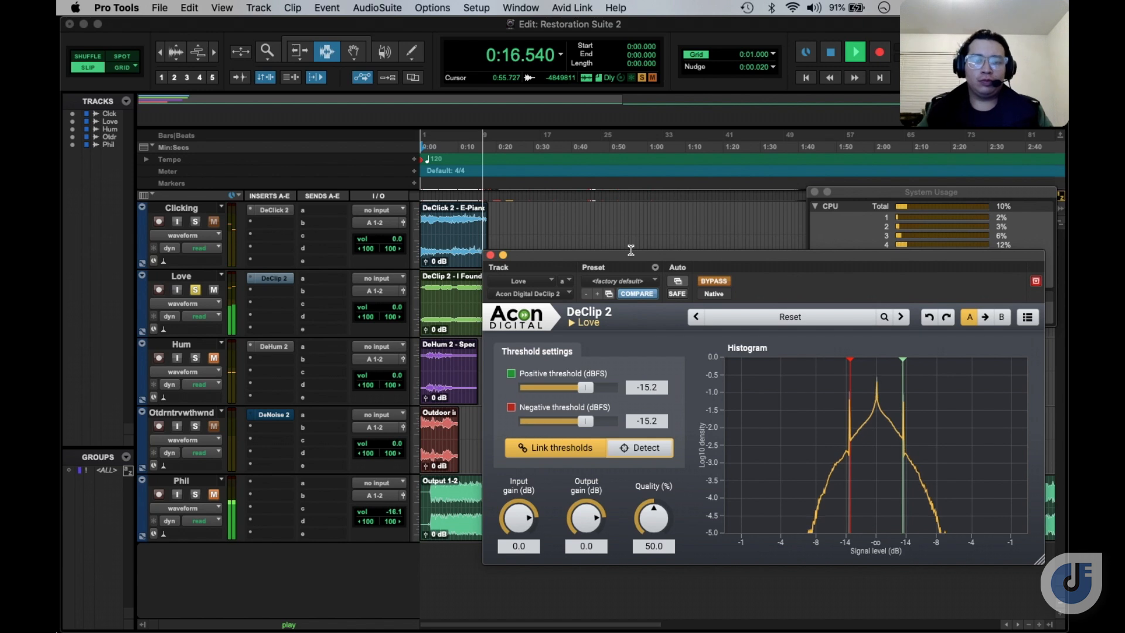
{"action": "key", "text": "space"}
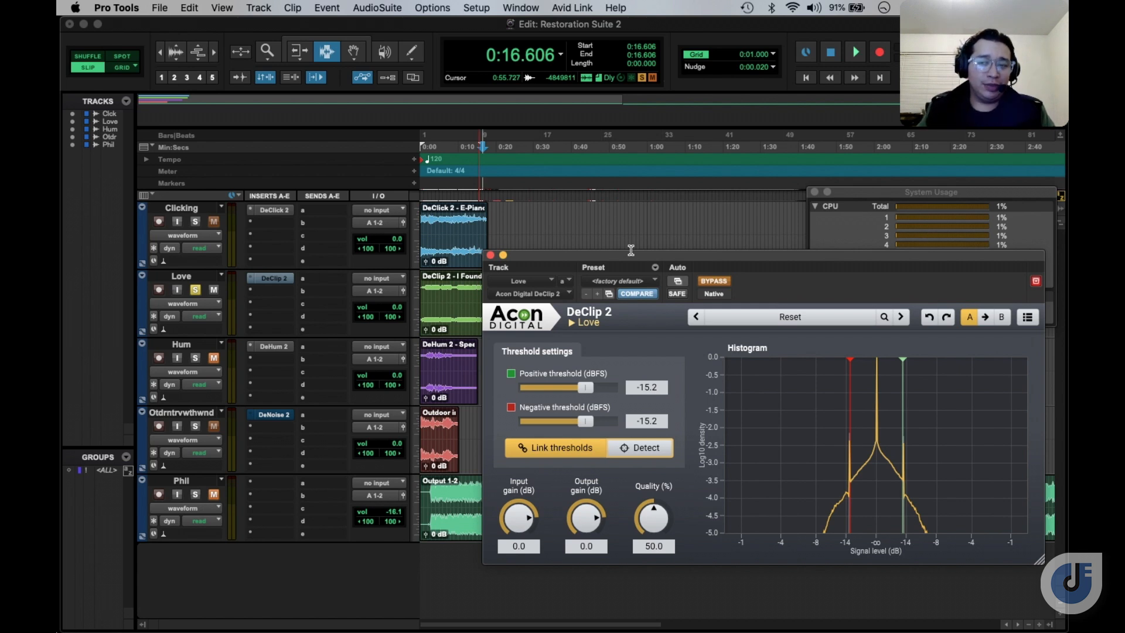
{"action": "left_click_drag", "start_coordinate": [636, 251], "coordinate": [622, 195]}
{"action": "left_click_drag", "start_coordinate": [737, 196], "coordinate": [661, 231]}
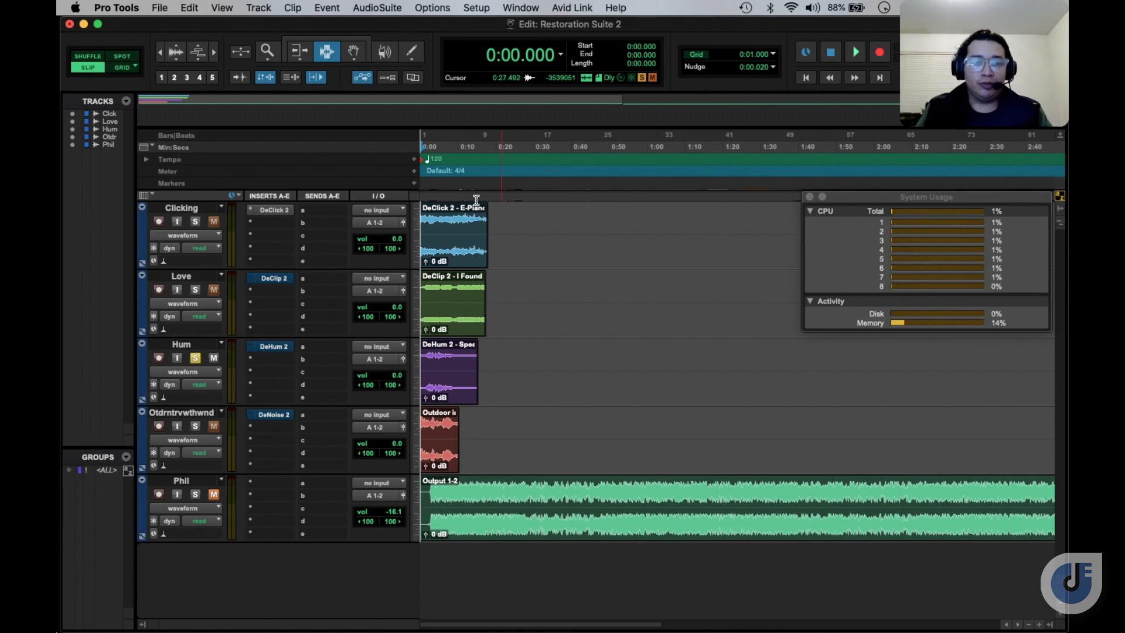
Open the DeHum 2 insert on the Hum track and play from the start with the effect bypassed
{"action": "left_click", "coordinate": [270, 347]}
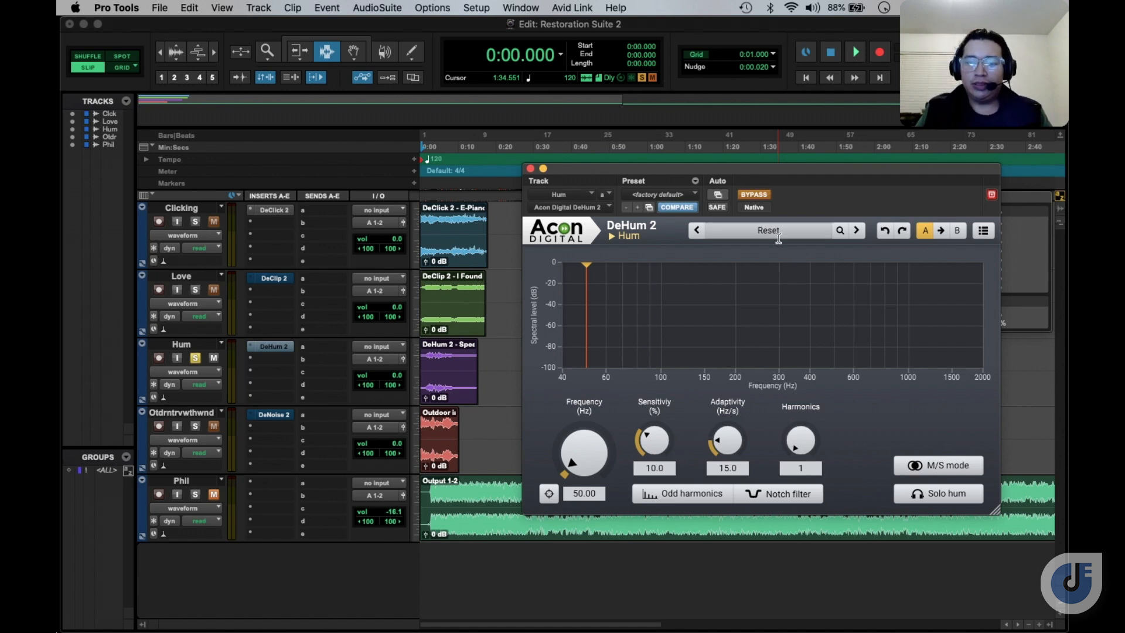
{"action": "key", "text": "space"}
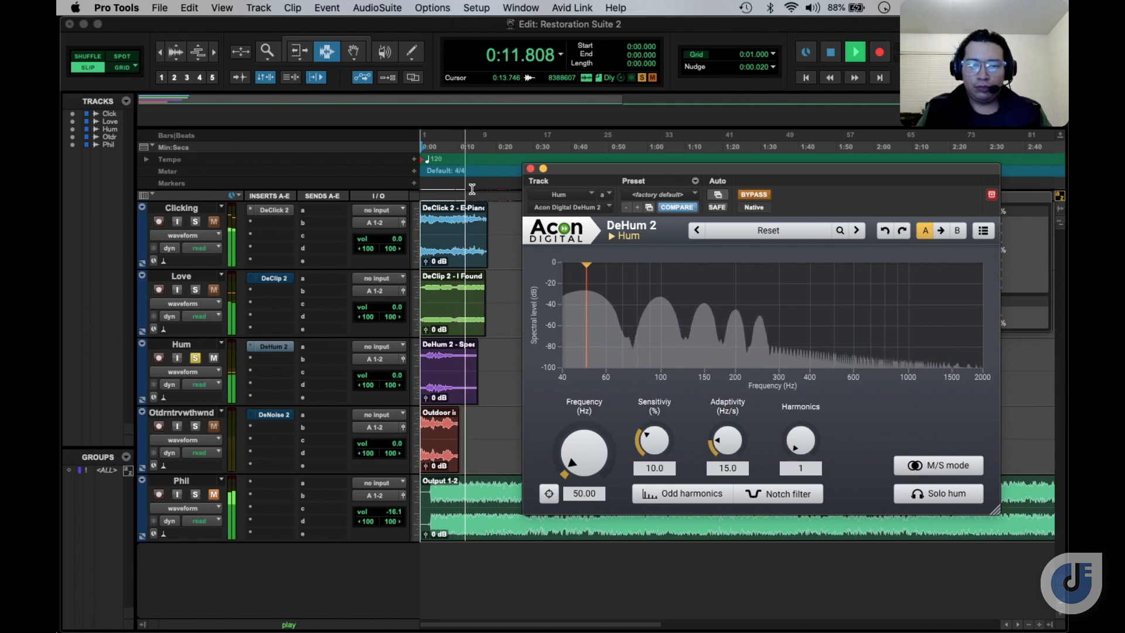
{"action": "left_click", "coordinate": [426, 201]}
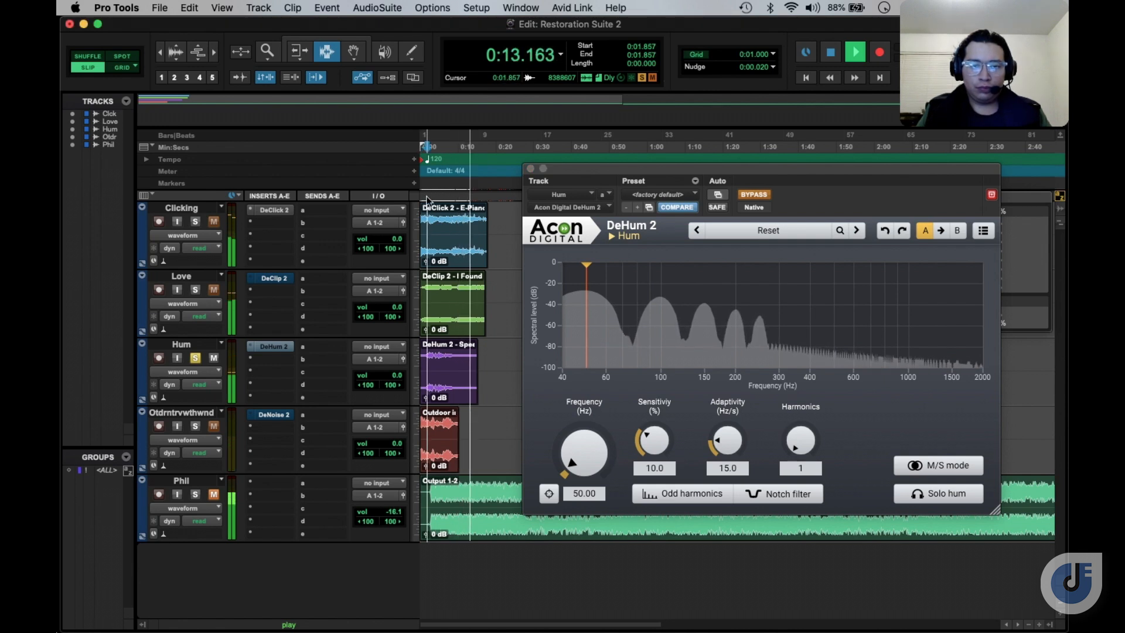
{"action": "key", "text": "space"}
Take DeHum 2 out of bypass and detect the hum frequency while playing from about 0:01.857
{"action": "left_click", "coordinate": [764, 200]}
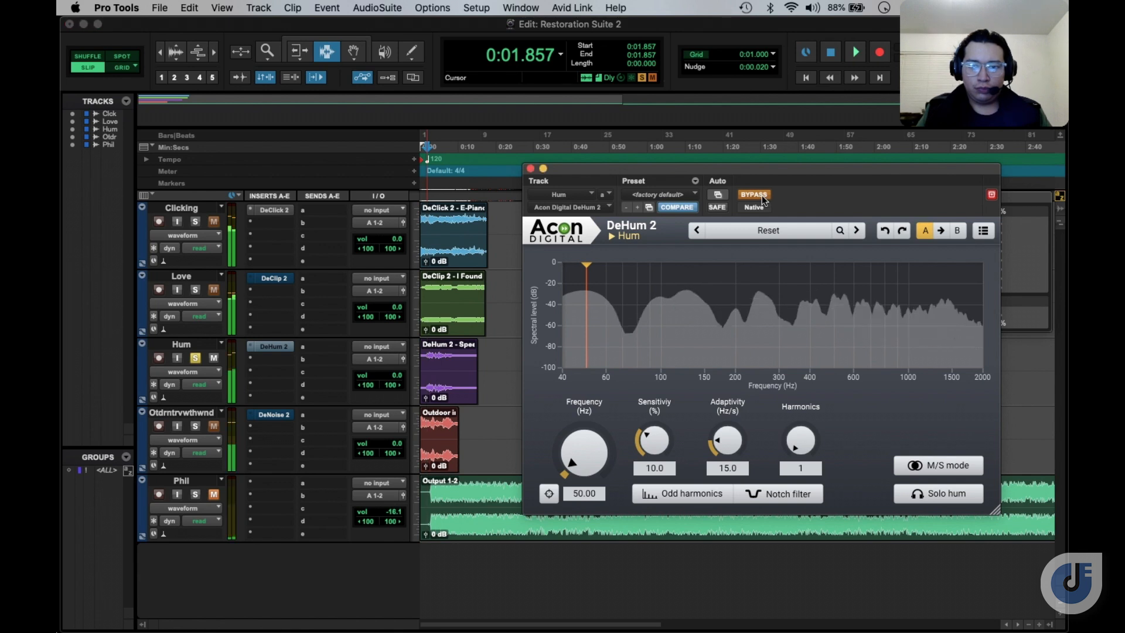
{"action": "left_click", "coordinate": [753, 194]}
{"action": "key", "text": "space"}
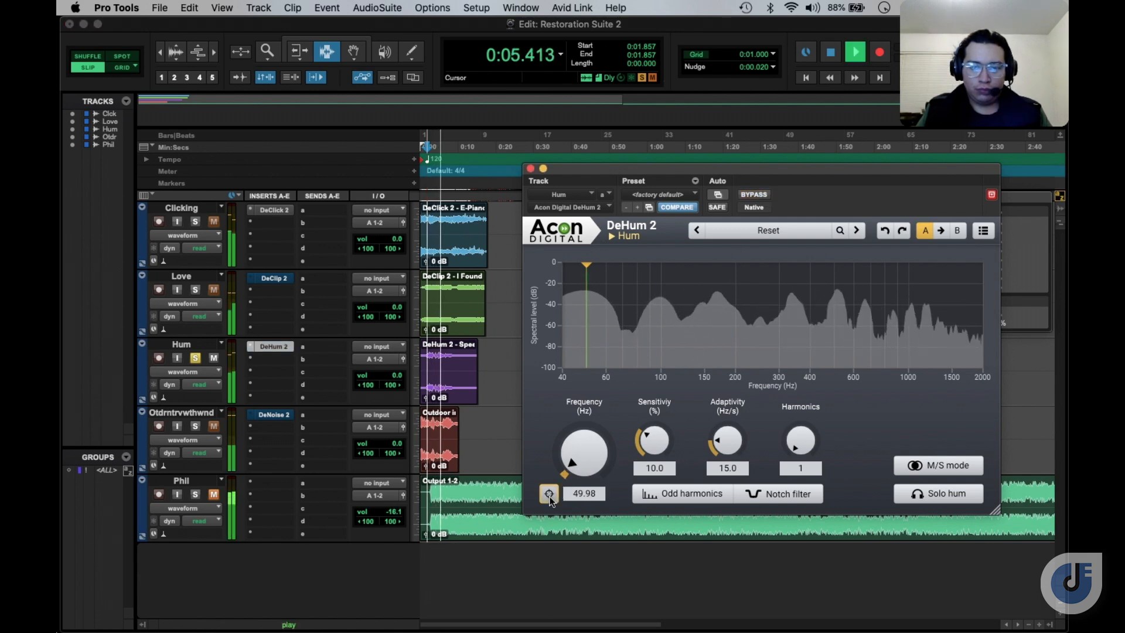
{"action": "left_click", "coordinate": [549, 495]}
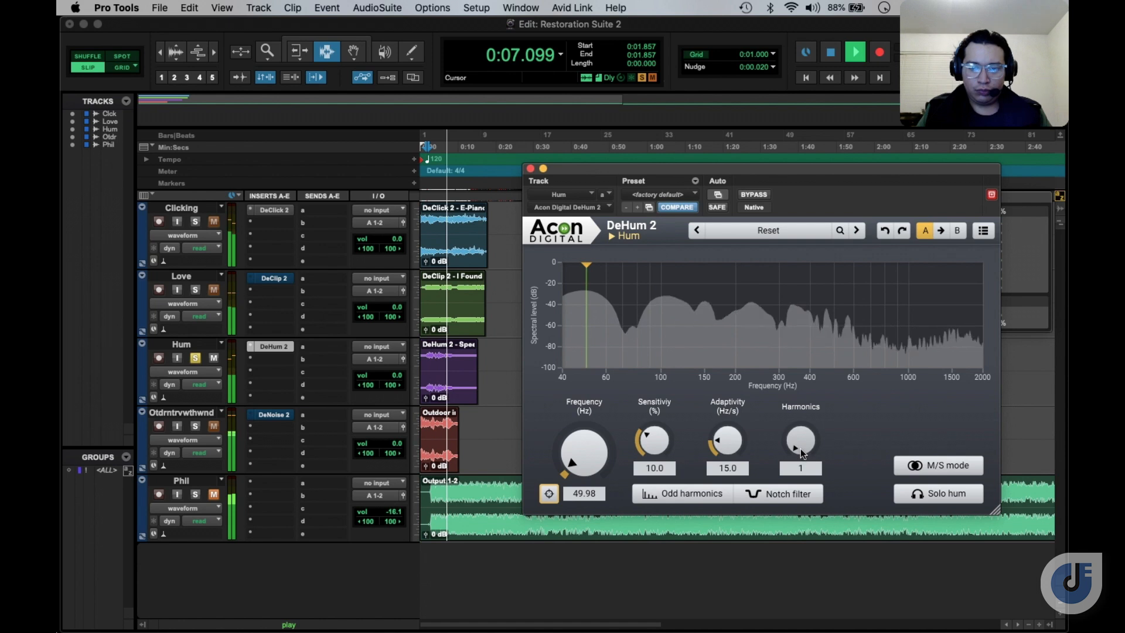
Turn on DeHum 2's notch filter and adjust the harmonics to 7, then 5, replaying from about 0:01.114
{"action": "left_click_drag", "start_coordinate": [800, 448], "coordinate": [797, 433]}
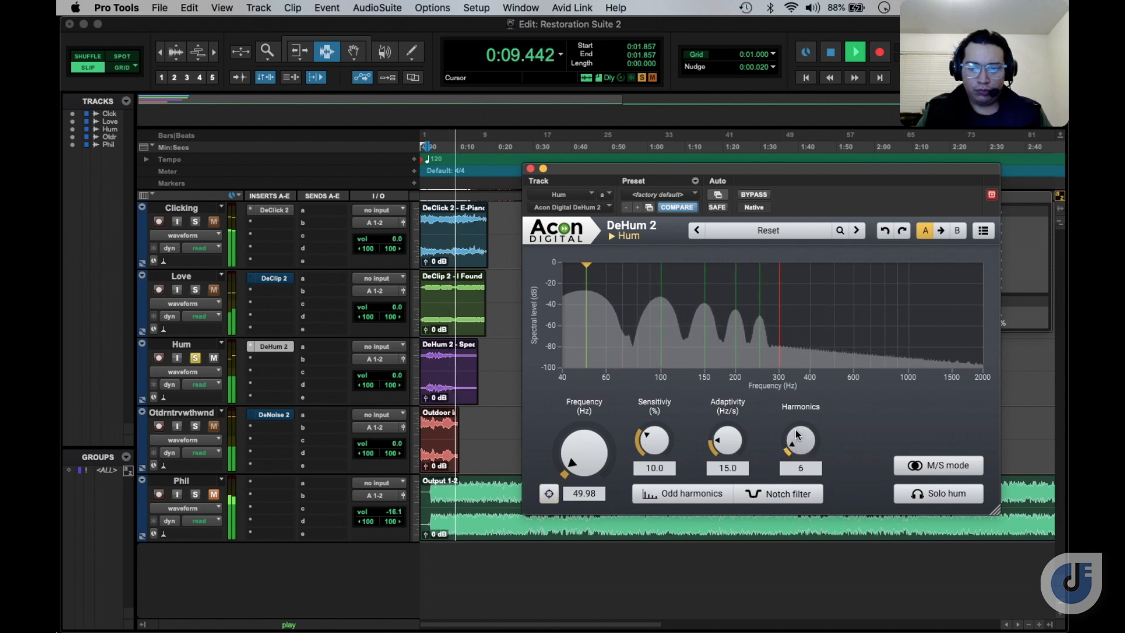
{"action": "left_click", "coordinate": [786, 494]}
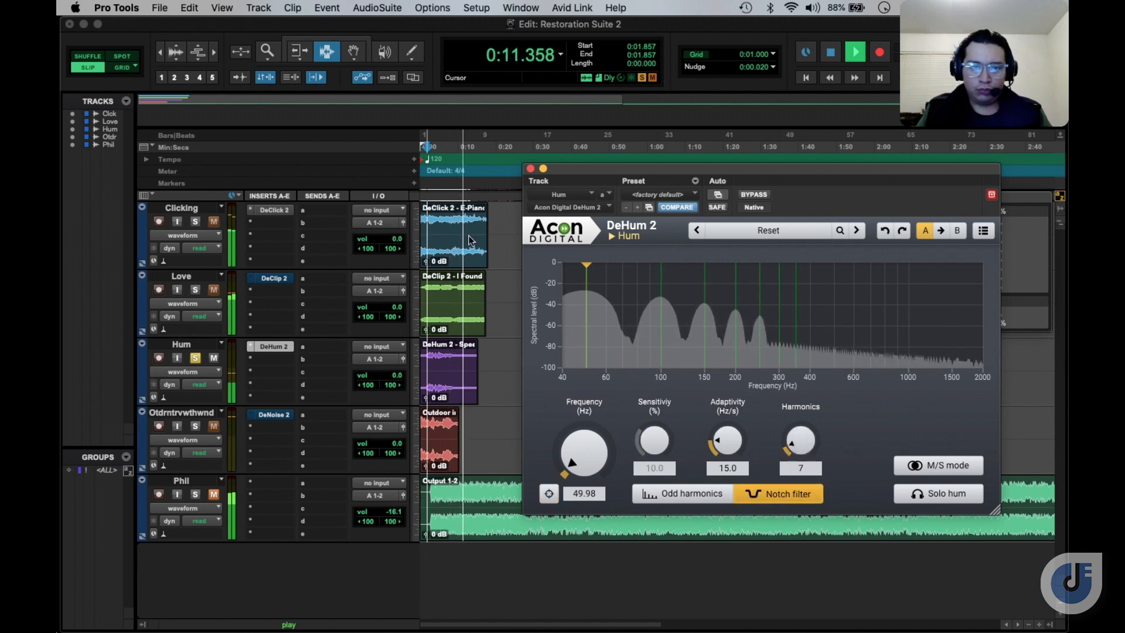
{"action": "left_click", "coordinate": [424, 198]}
{"action": "key", "text": "space"}
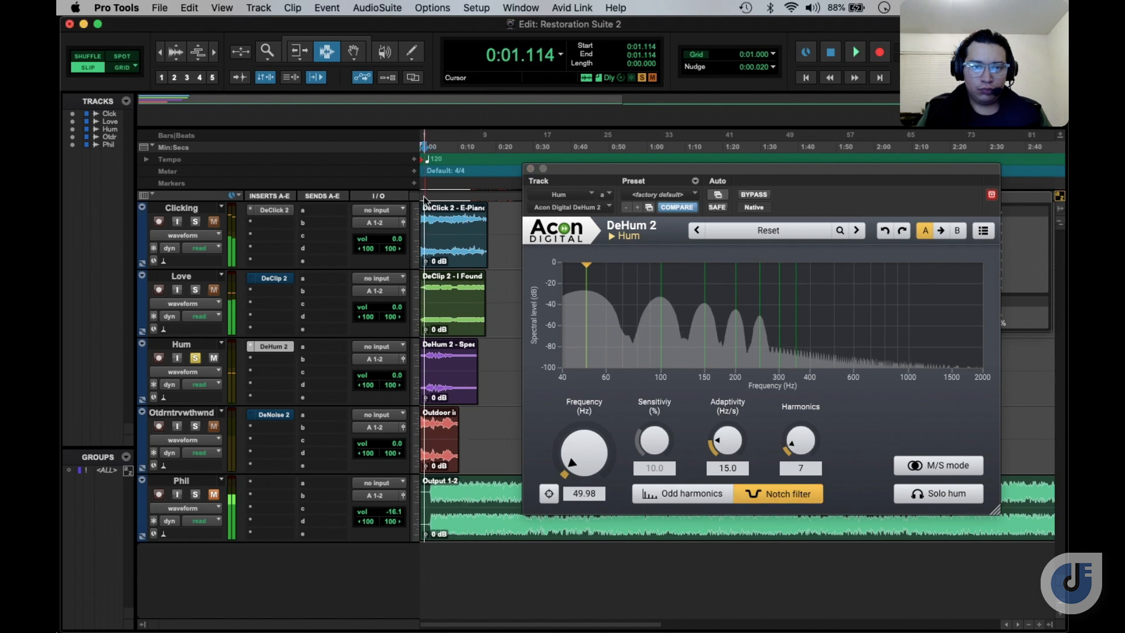
{"action": "key", "text": "space"}
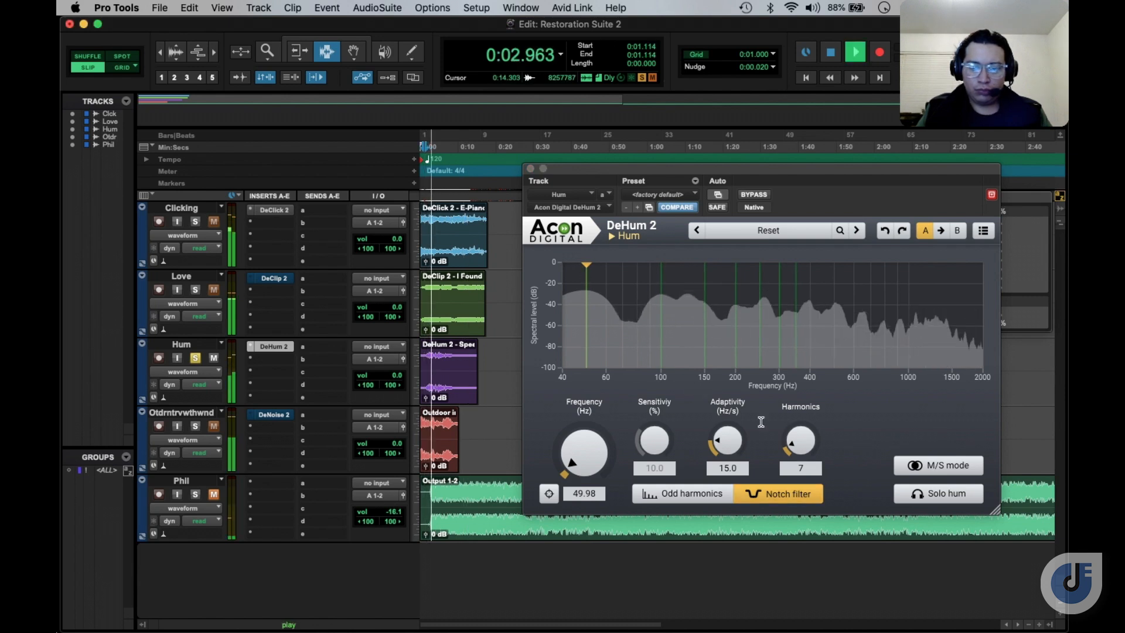
{"action": "left_click_drag", "start_coordinate": [796, 438], "coordinate": [797, 445]}
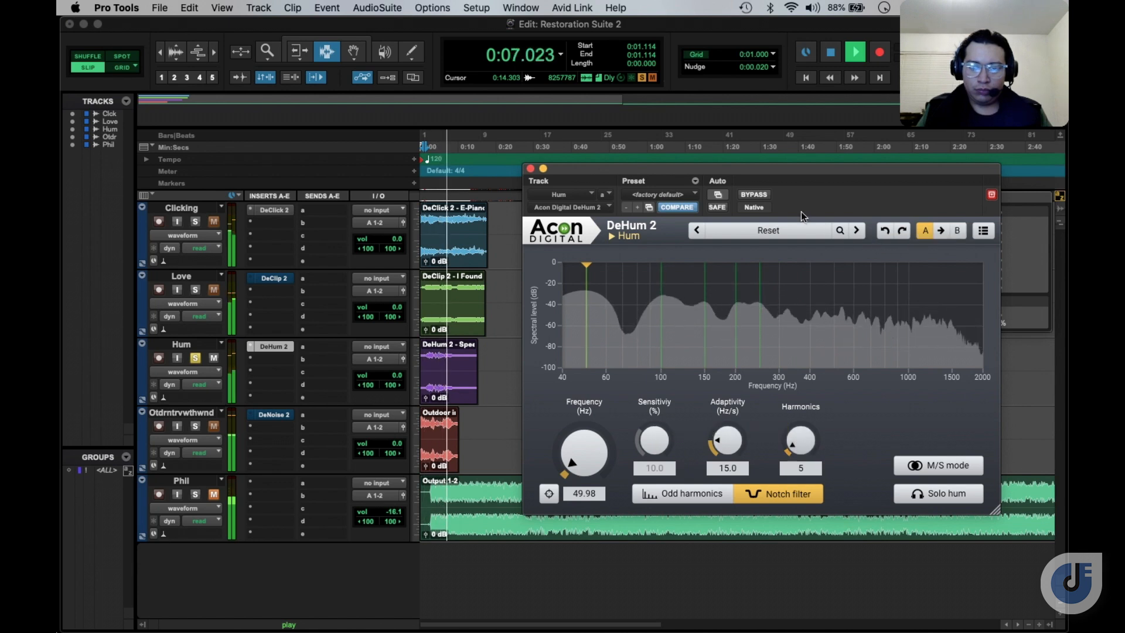
Compare the Hum track with DeHum 2 bypassed and active, replaying it from about 0:01.857
{"action": "left_click", "coordinate": [754, 194]}
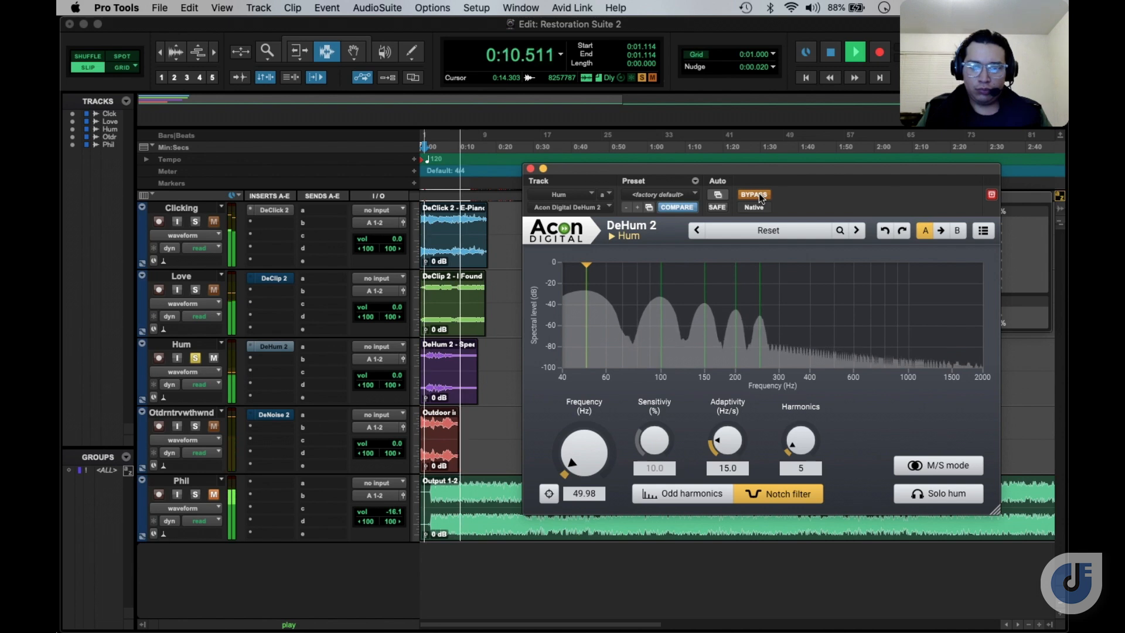
{"action": "left_click", "coordinate": [754, 194]}
{"action": "left_click", "coordinate": [427, 203]}
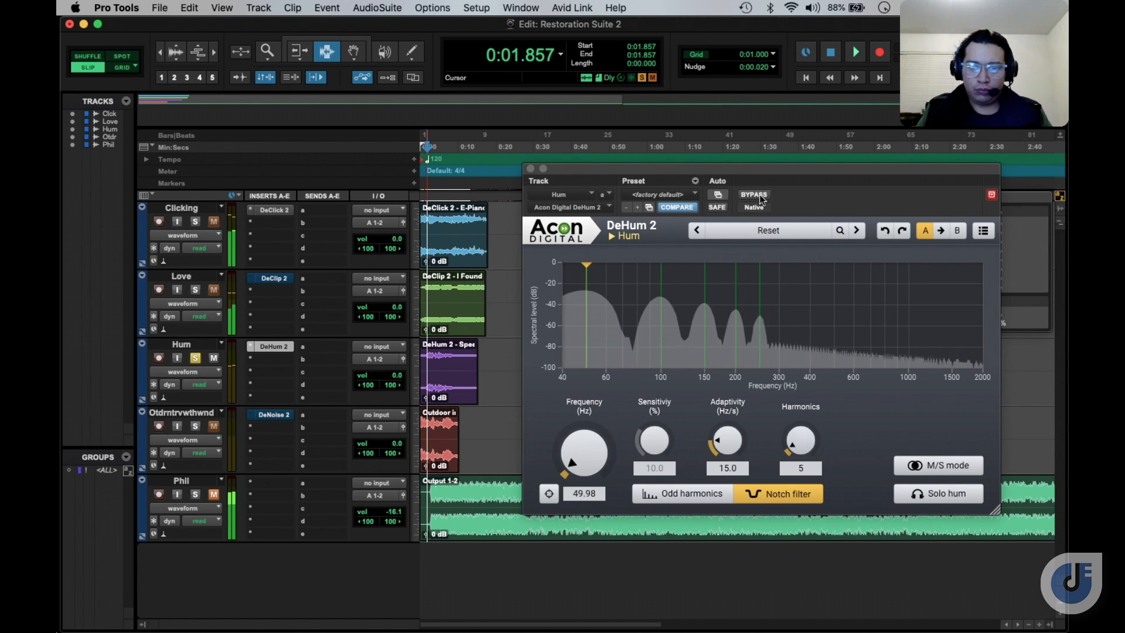
{"action": "key", "text": "space"}
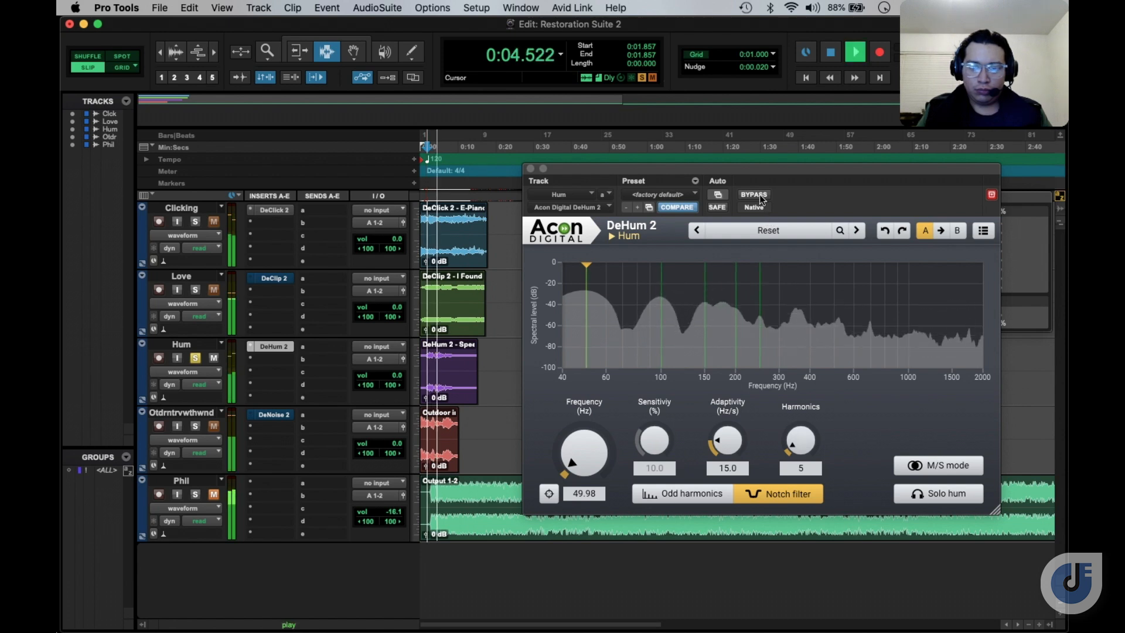
{"action": "left_click", "coordinate": [762, 199]}
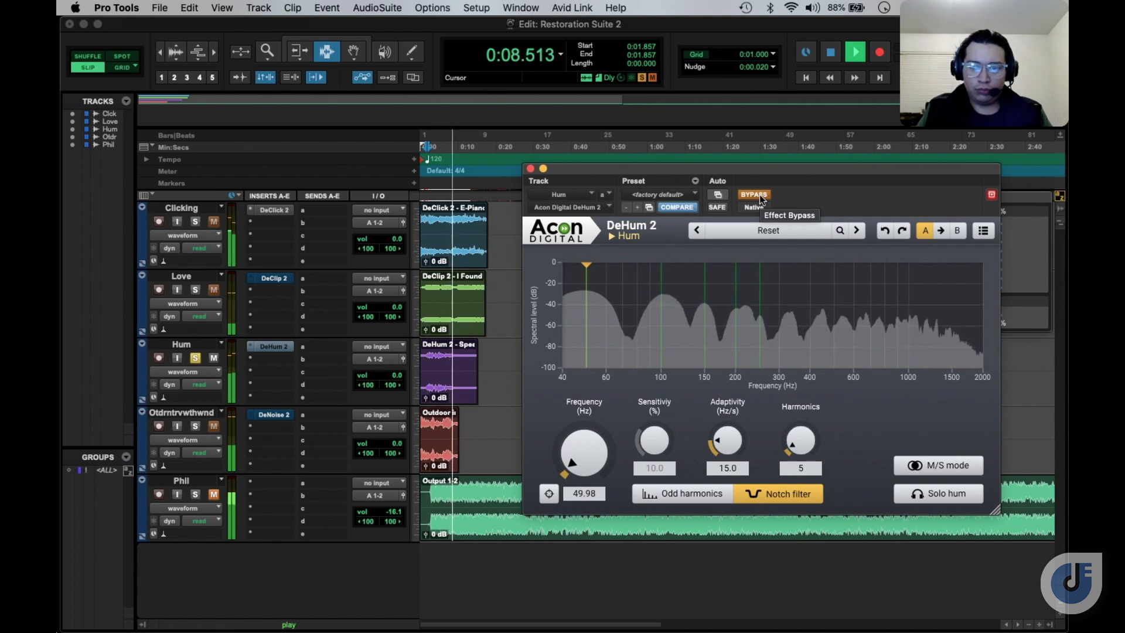
Uncover the CPU meters behind the DeHum 2 window, reactivate the effect during playback and stop at about 0:13.695
{"action": "left_click_drag", "start_coordinate": [768, 184], "coordinate": [706, 290]}
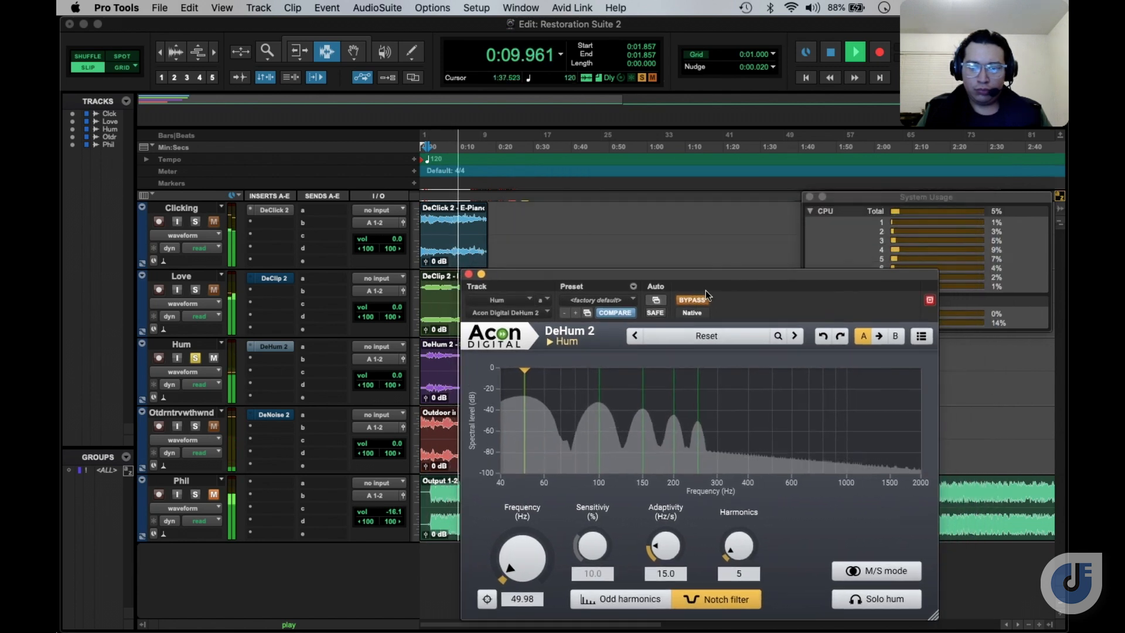
{"action": "left_click", "coordinate": [686, 298]}
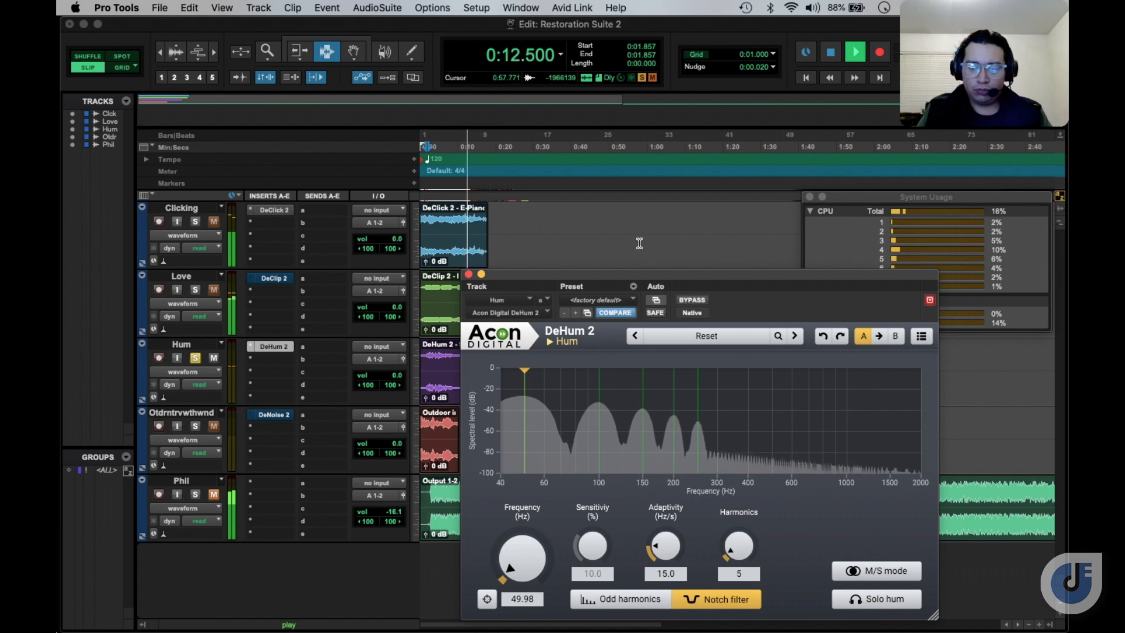
{"action": "key", "text": "space"}
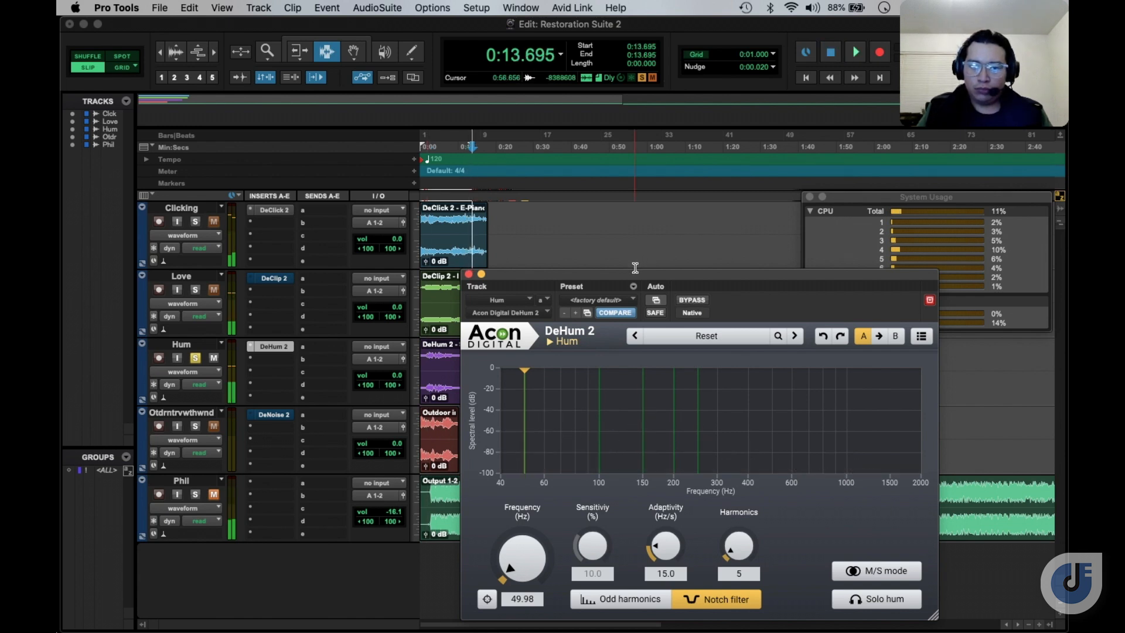
{"action": "left_click_drag", "start_coordinate": [631, 274], "coordinate": [574, 160]}
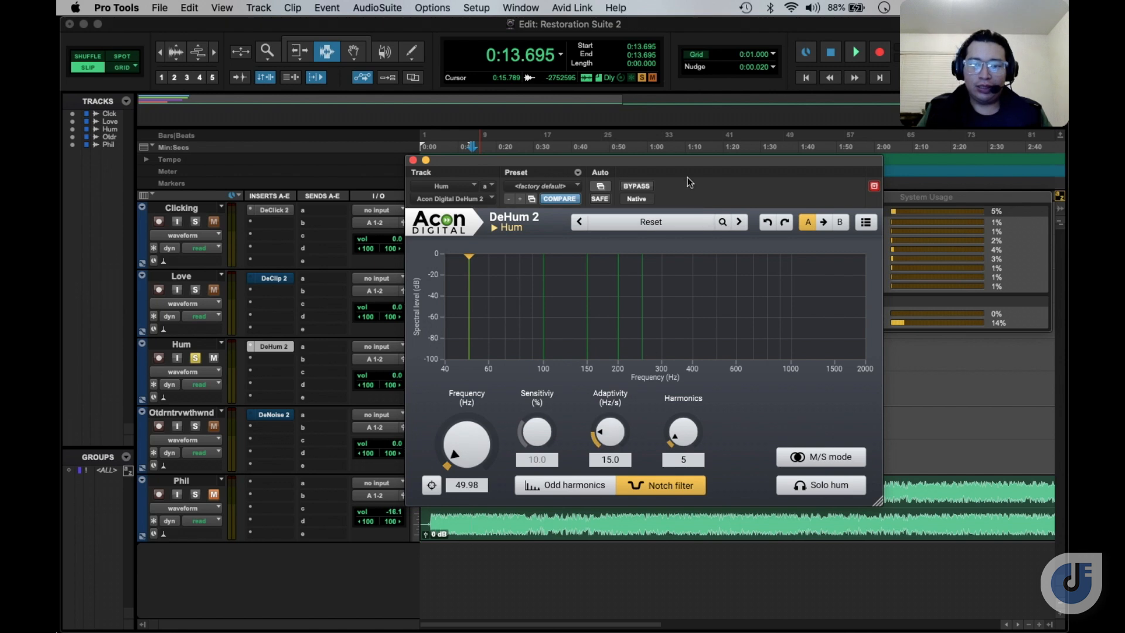
{"action": "left_click_drag", "start_coordinate": [683, 169], "coordinate": [709, 167]}
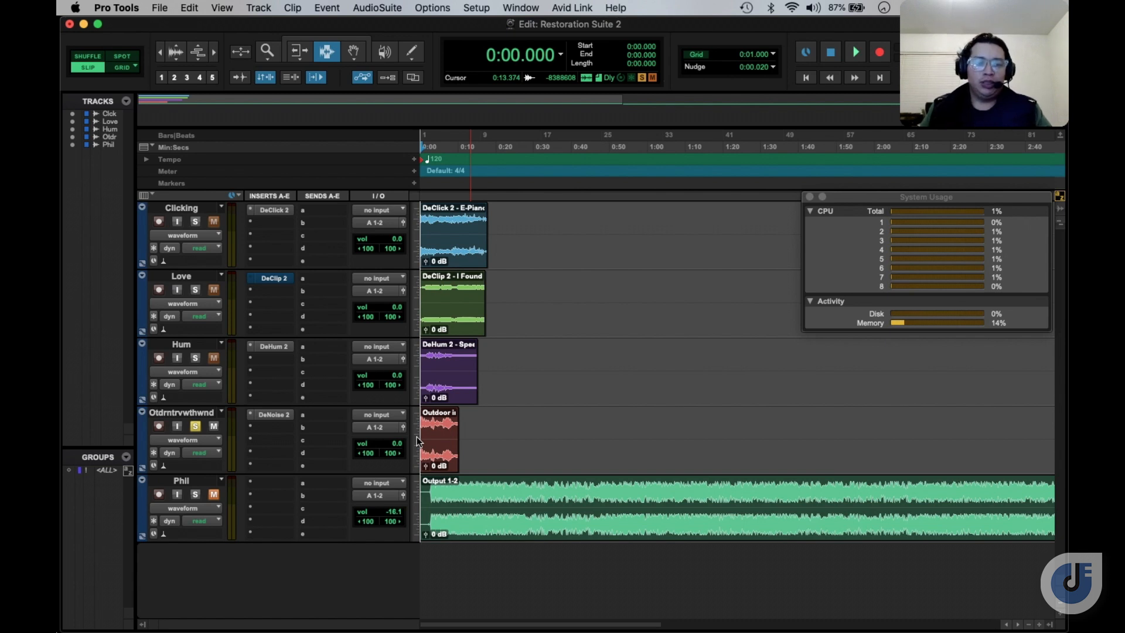
Open DeNoise 2 on the outdoor interview track, try the De-wind (gentle) preset and load De-wind (normal)
{"action": "left_click", "coordinate": [267, 416]}
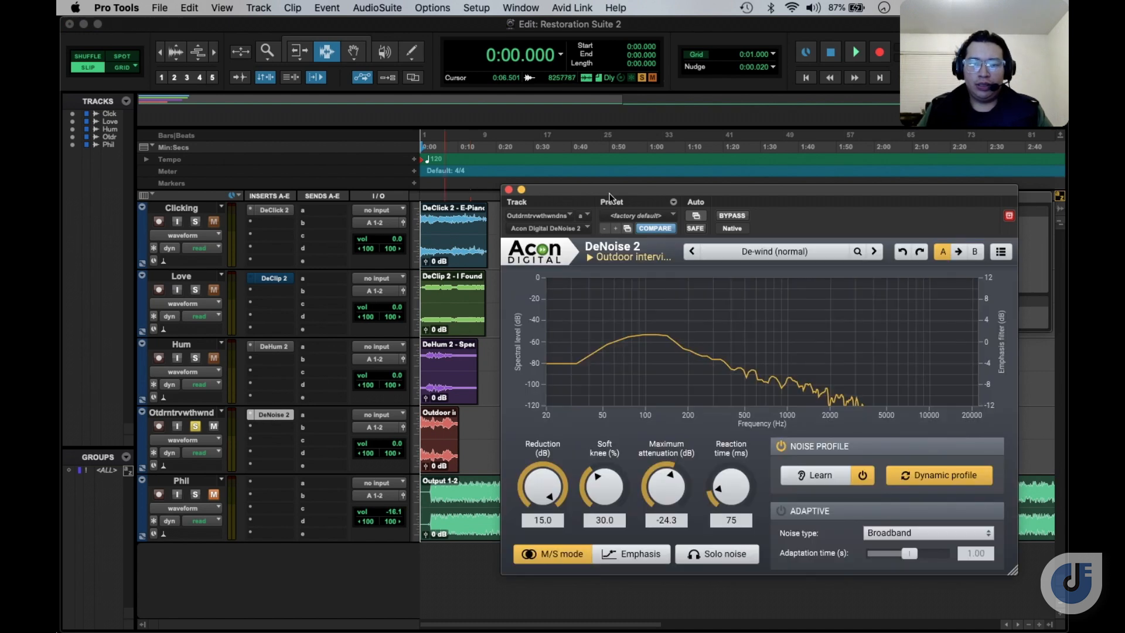
{"action": "left_click_drag", "start_coordinate": [609, 193], "coordinate": [515, 172]}
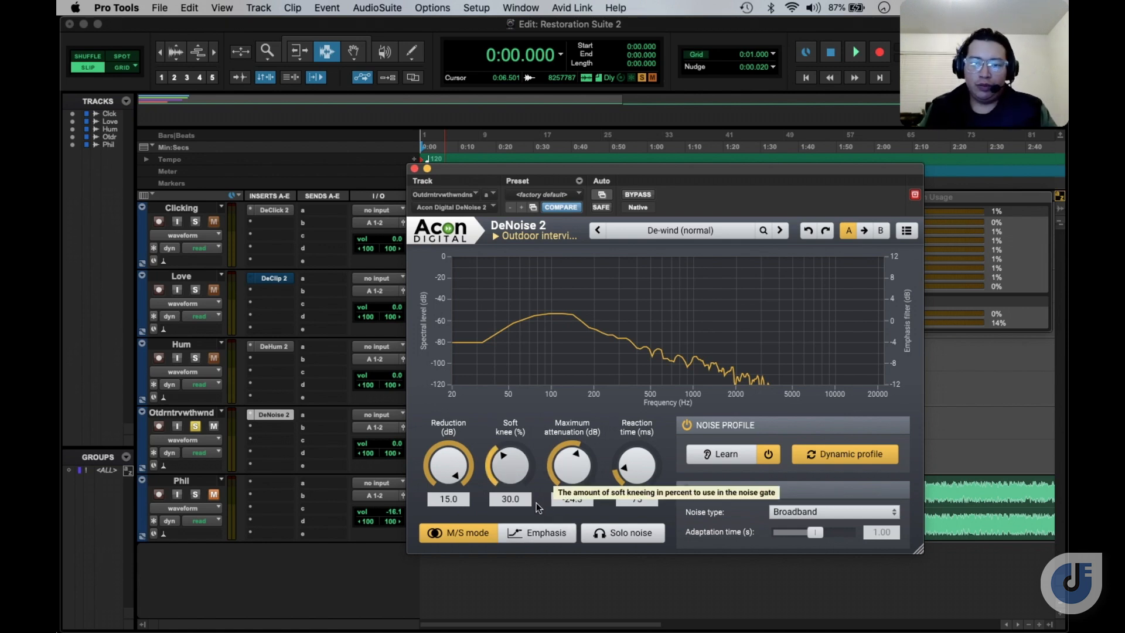
{"action": "left_click", "coordinate": [598, 230]}
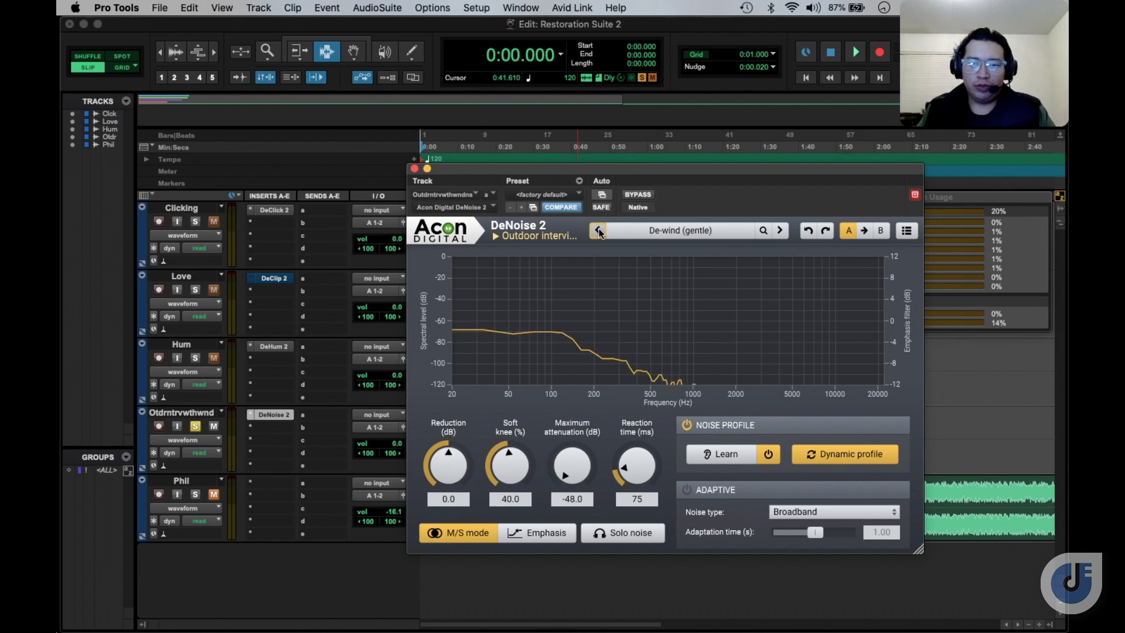
{"action": "left_click", "coordinate": [781, 231]}
{"action": "left_click_drag", "start_coordinate": [706, 172], "coordinate": [822, 166]}
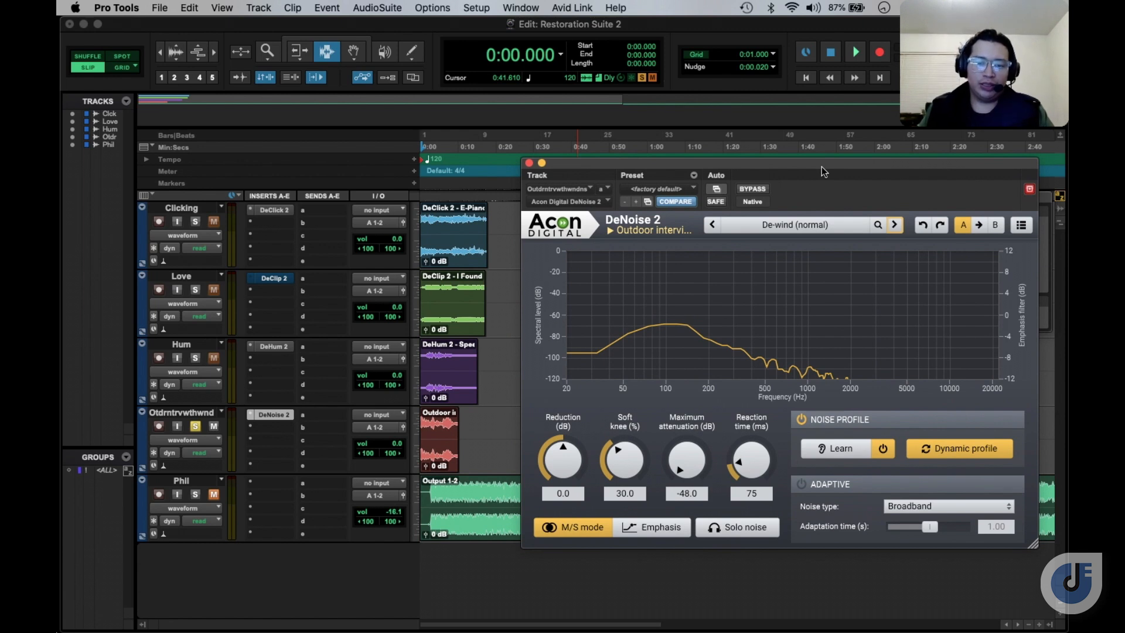
Compare the outdoor interview from the start with DeNoise 2 bypassed and active, stopping at about 0:12.861
{"action": "left_click", "coordinate": [745, 188]}
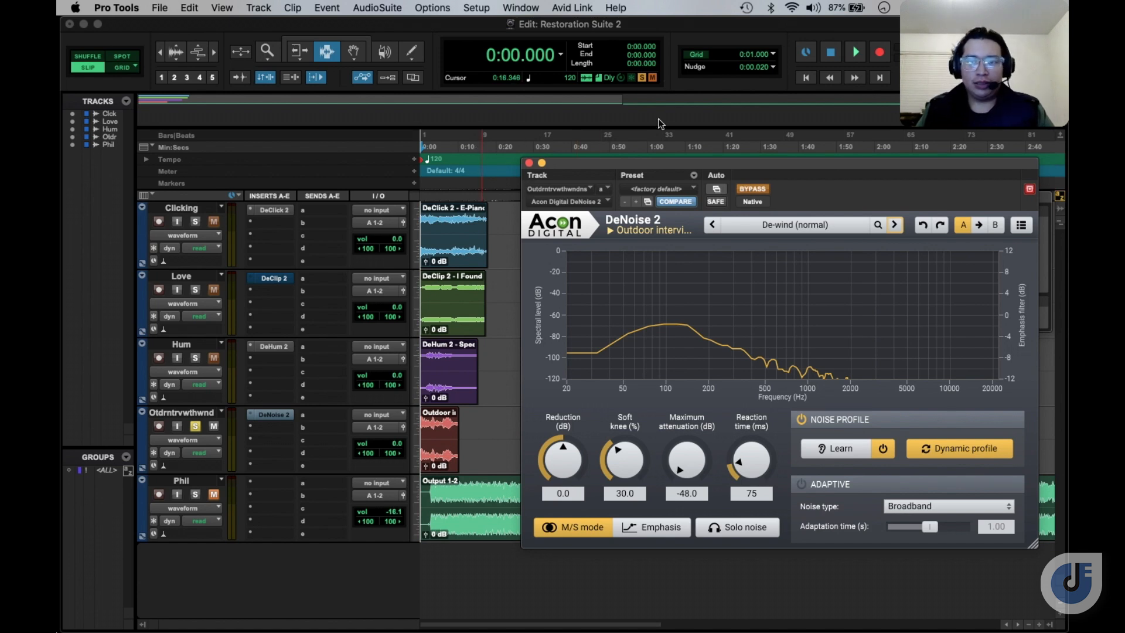
{"action": "left_click", "coordinate": [856, 52]}
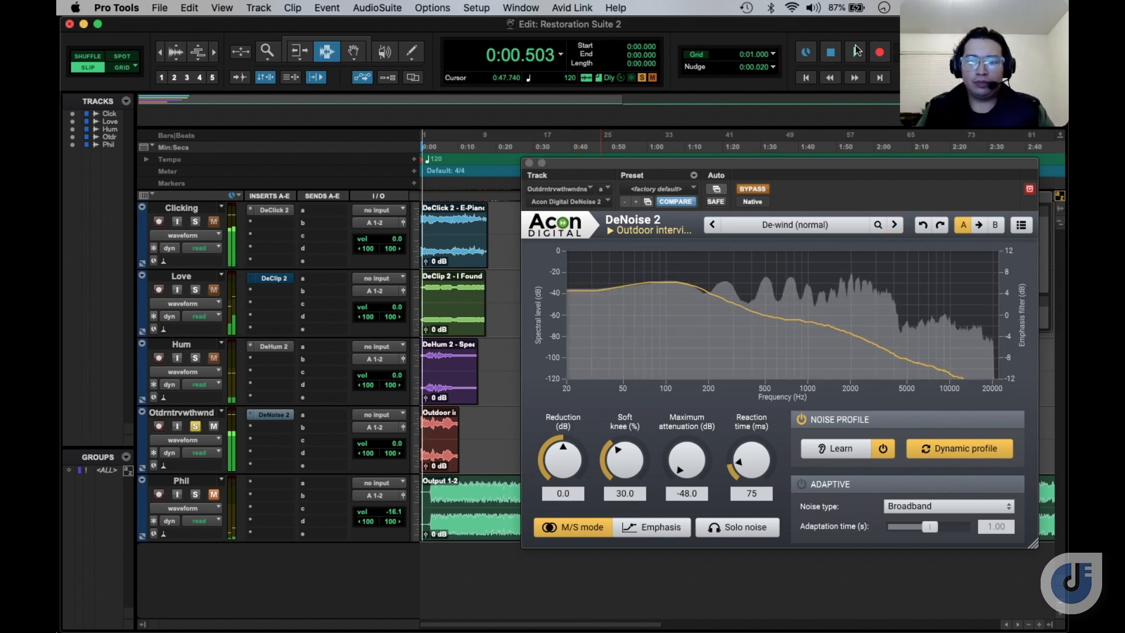
{"action": "left_click_drag", "start_coordinate": [795, 160], "coordinate": [730, 154]}
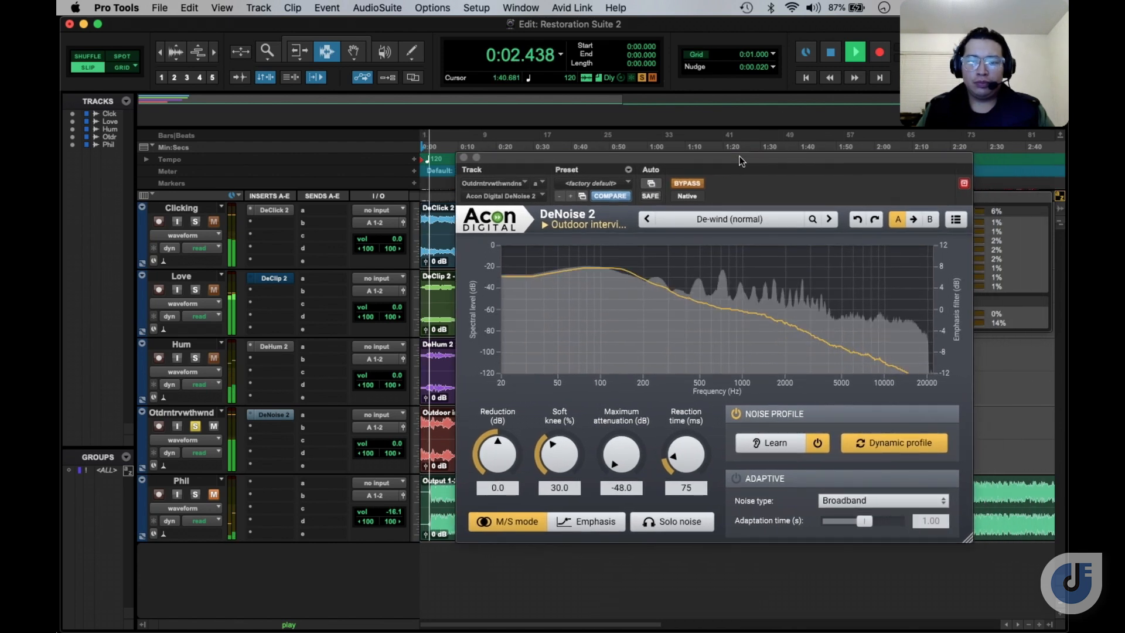
{"action": "left_click", "coordinate": [694, 185]}
{"action": "left_click", "coordinate": [694, 186]}
{"action": "left_click_drag", "start_coordinate": [688, 157], "coordinate": [723, 160]}
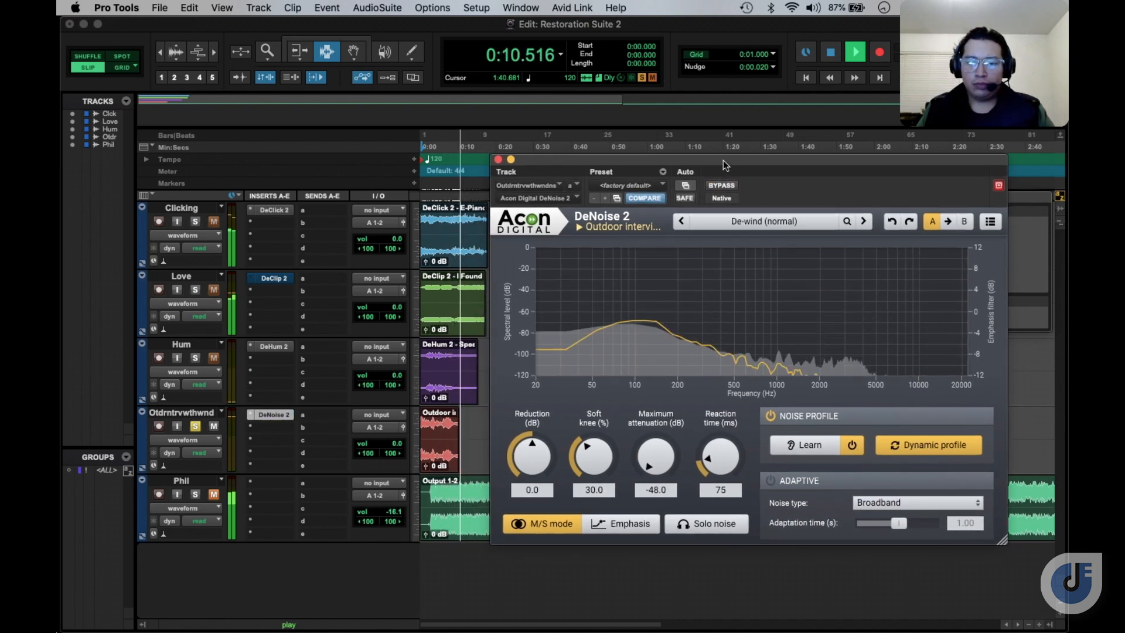
{"action": "left_click", "coordinate": [832, 54]}
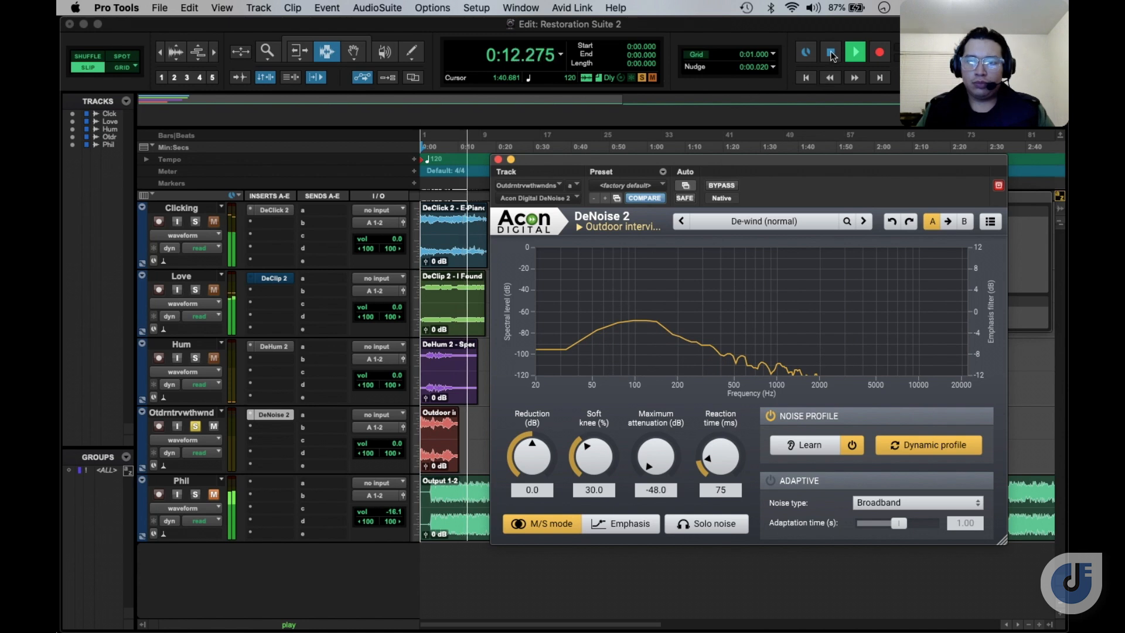
{"action": "left_click", "coordinate": [831, 54]}
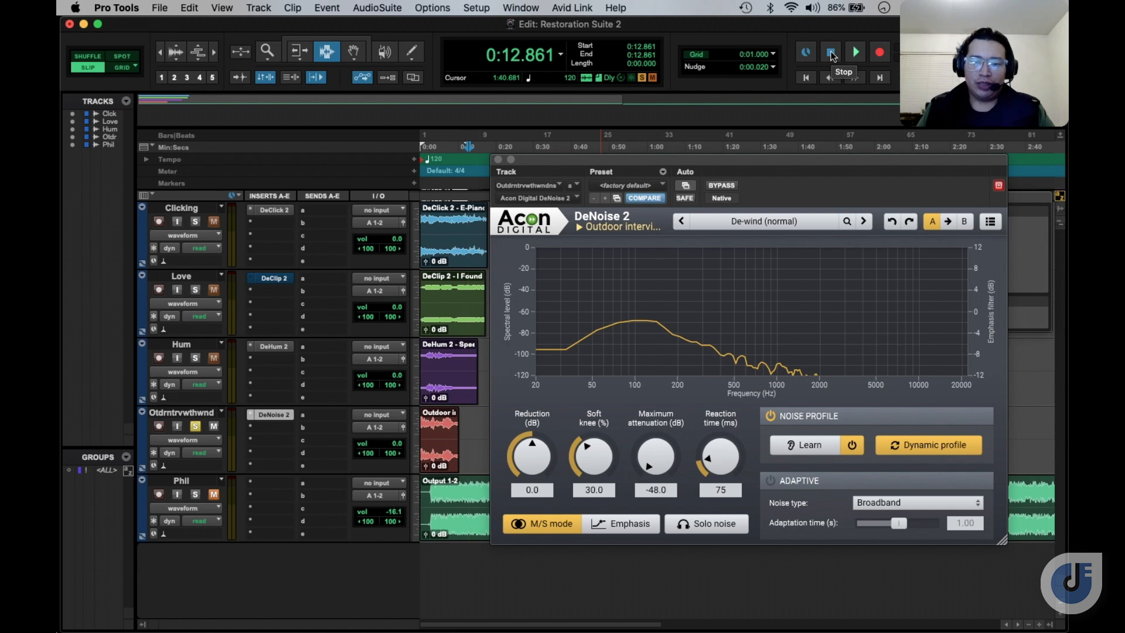
Replay from about 0:03.529 while setting DeNoise 2's maximum attenuation to -38.8 dB and reduction to 15.0 dB
{"action": "left_click", "coordinate": [851, 54]}
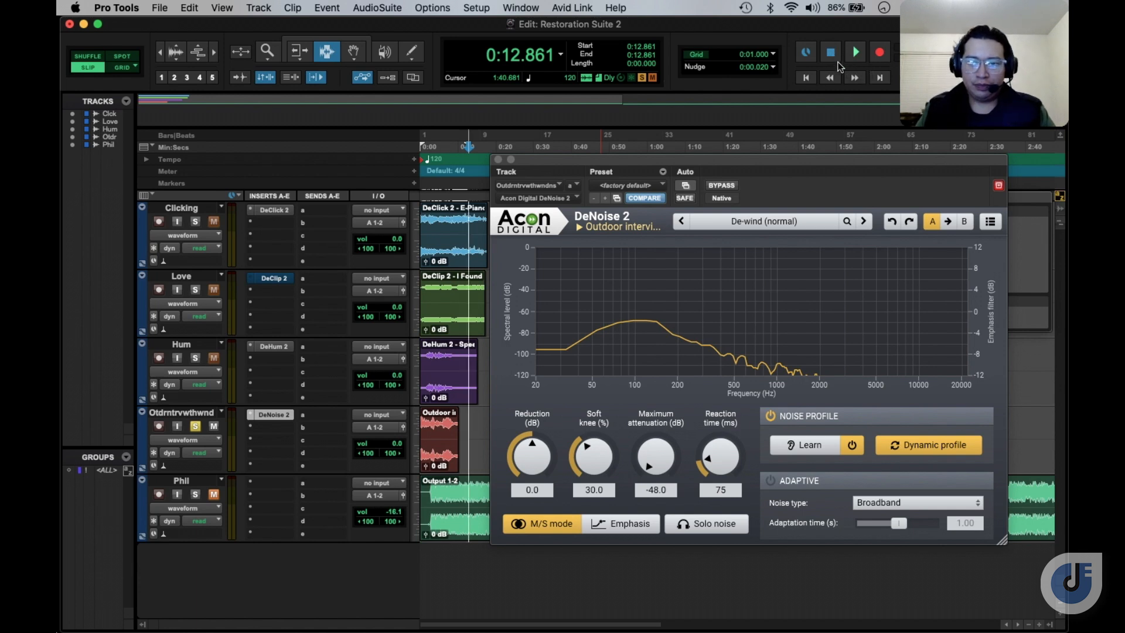
{"action": "left_click", "coordinate": [434, 137]}
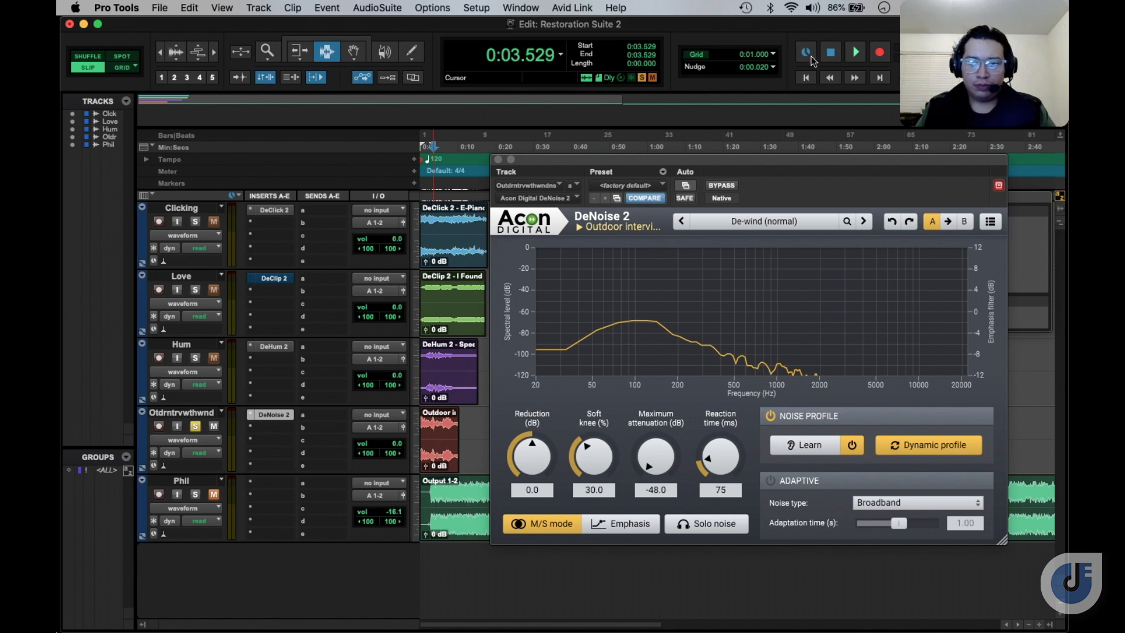
{"action": "left_click", "coordinate": [855, 54]}
{"action": "left_click_drag", "start_coordinate": [656, 450], "coordinate": [646, 420]}
{"action": "left_click_drag", "start_coordinate": [539, 460], "coordinate": [543, 329]}
Replay from about 0:02.600 while lowering DeNoise 2's reduction to 0.1 dB and maximum attenuation to -44.5 dB
{"action": "left_click", "coordinate": [430, 202]}
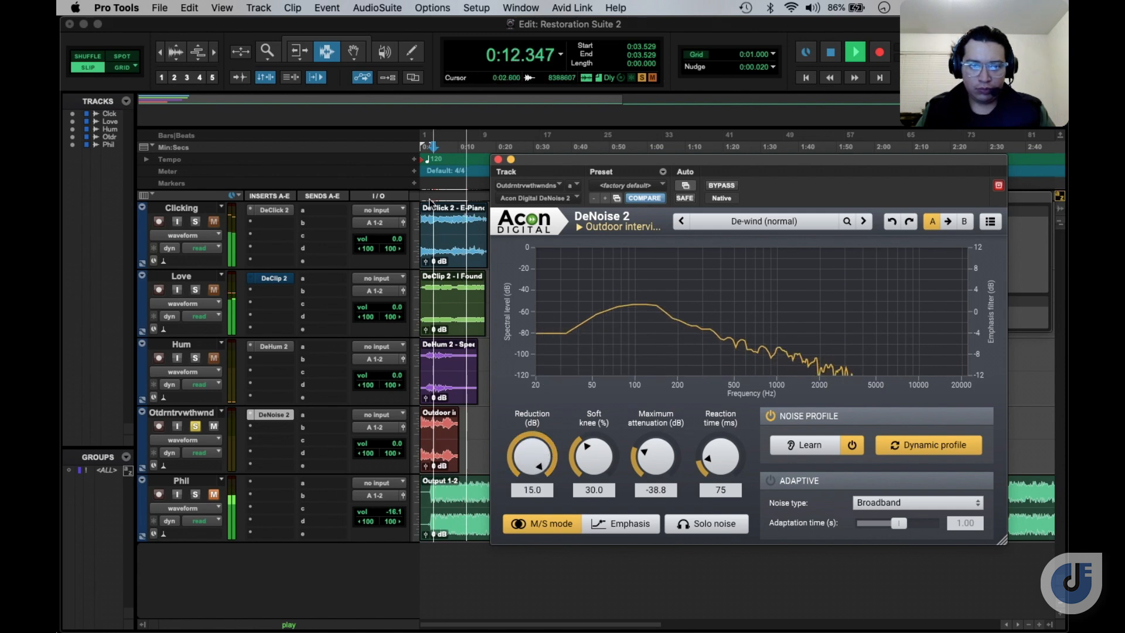
{"action": "key", "text": "space"}
{"action": "key", "text": "space"}
{"action": "left_click_drag", "start_coordinate": [539, 460], "coordinate": [532, 549]}
{"action": "left_click_drag", "start_coordinate": [652, 458], "coordinate": [657, 480]}
{"action": "left_click_drag", "start_coordinate": [535, 462], "coordinate": [535, 450]}
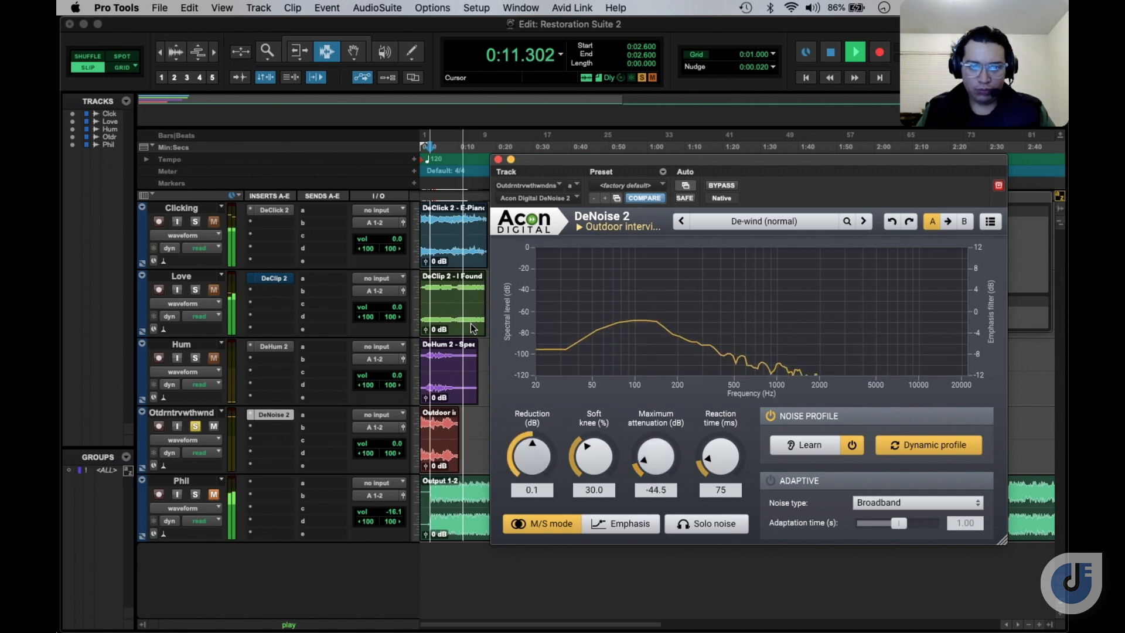
Replay from about 0:04.458, set DeNoise 2's reduction to 6.6 dB and stop at about 0:10.262
{"action": "left_click", "coordinate": [437, 152]}
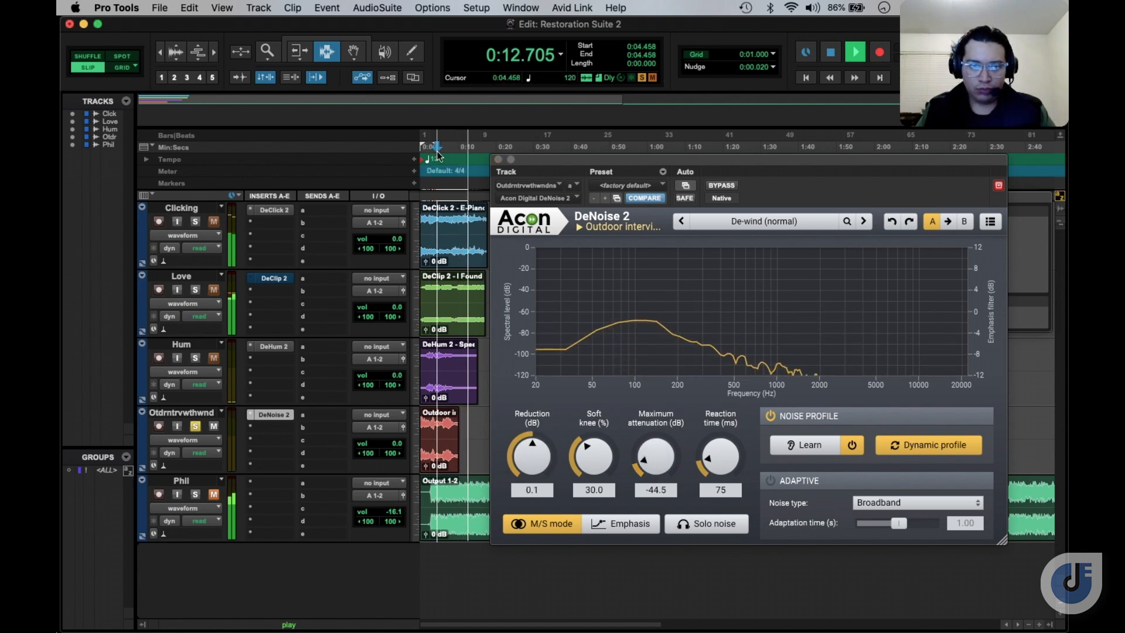
{"action": "key", "text": "space"}
{"action": "left_click_drag", "start_coordinate": [528, 448], "coordinate": [519, 420]}
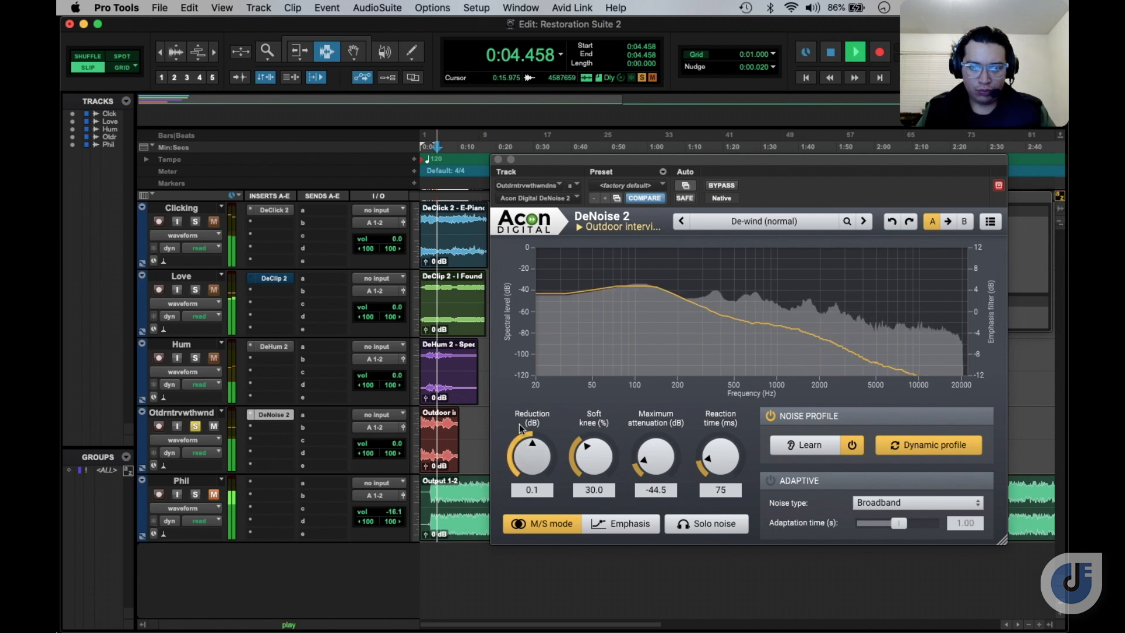
{"action": "key", "text": "space"}
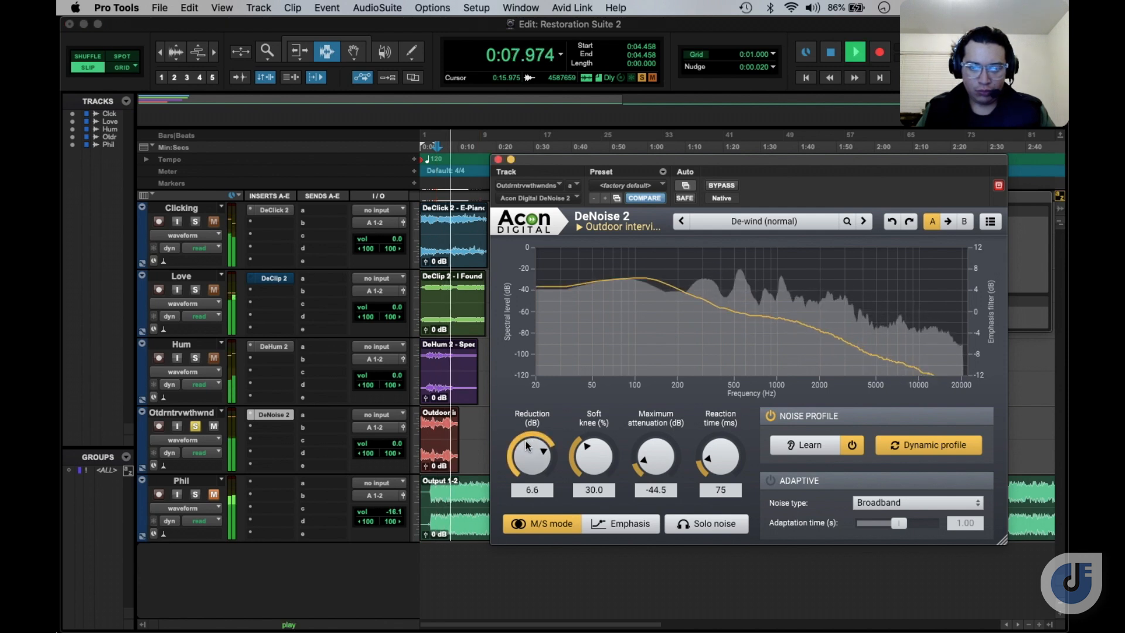
{"action": "key", "text": "space"}
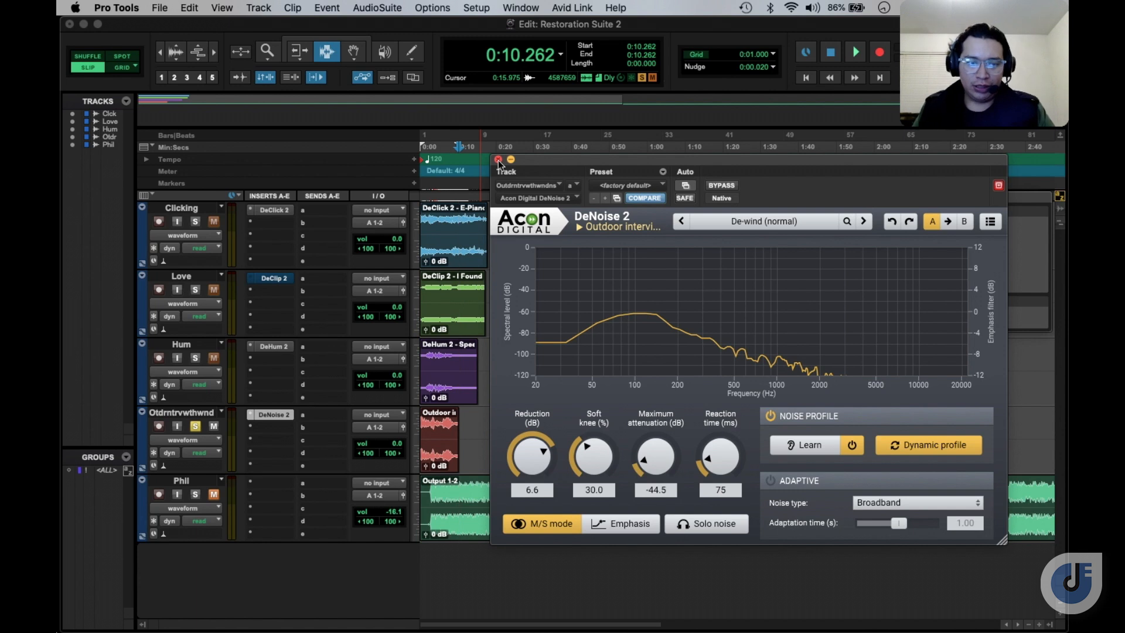
Insert the stereo Acon Digital DeClick 2 plug-in after DeNoise 2 on the outdoor interview track
{"action": "left_click", "coordinate": [286, 431]}
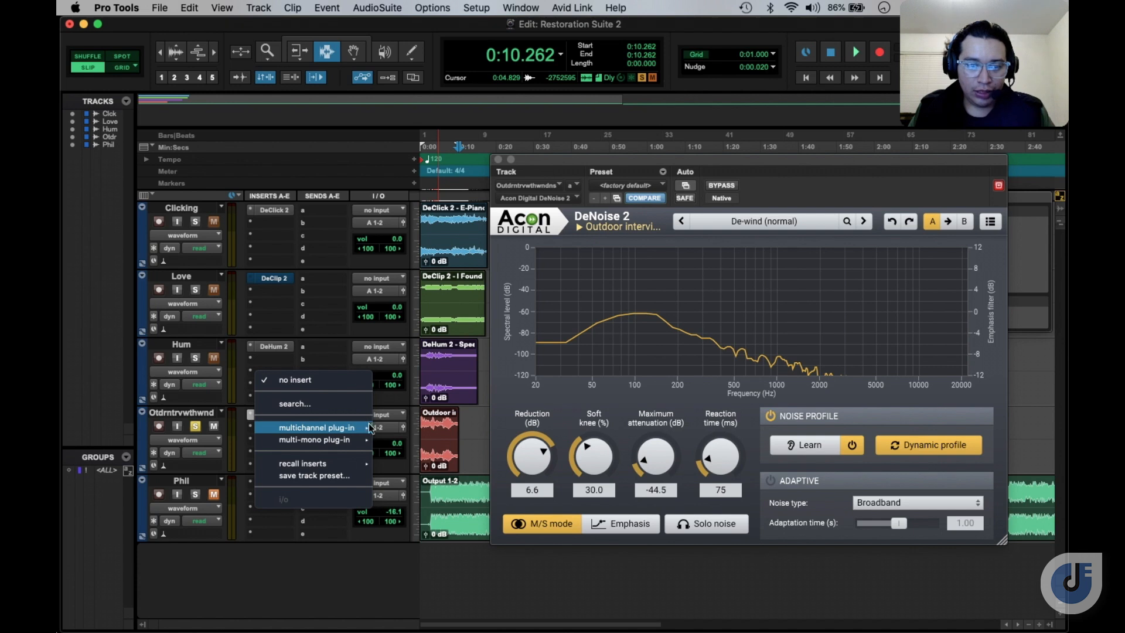
{"action": "mouse_move", "coordinate": [367, 432]}
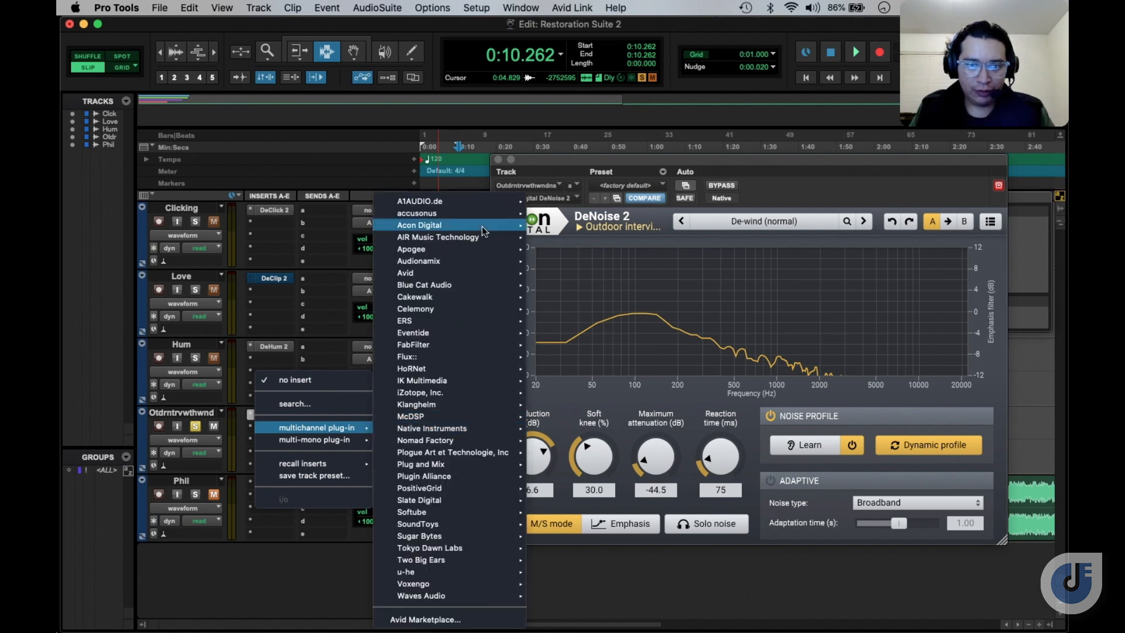
{"action": "mouse_move", "coordinate": [482, 227]}
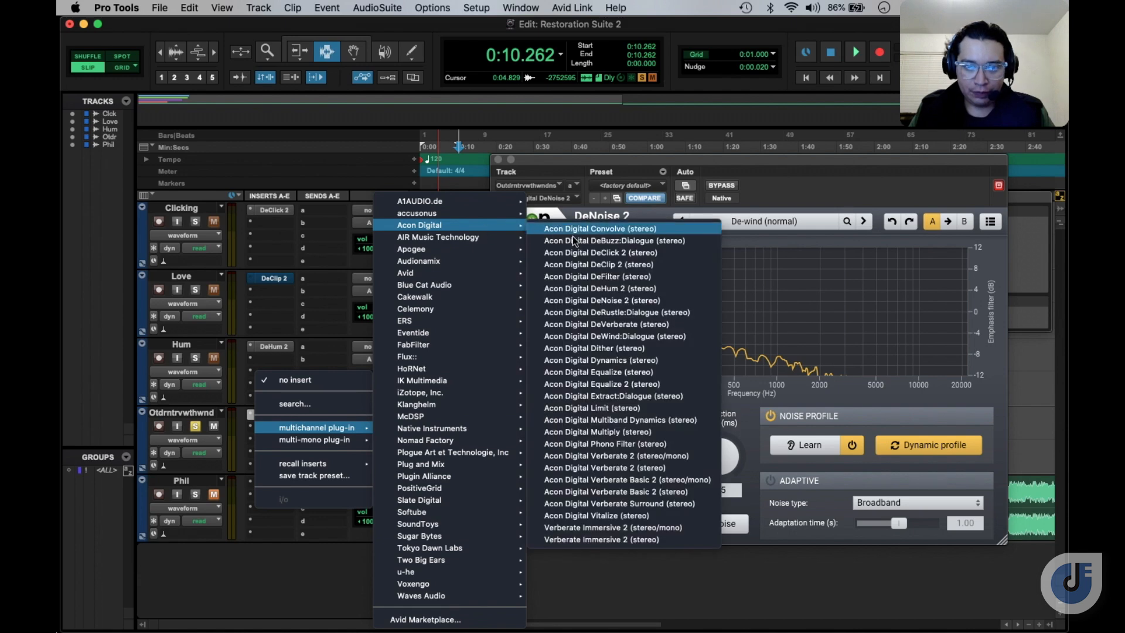
{"action": "key", "text": "Escape"}
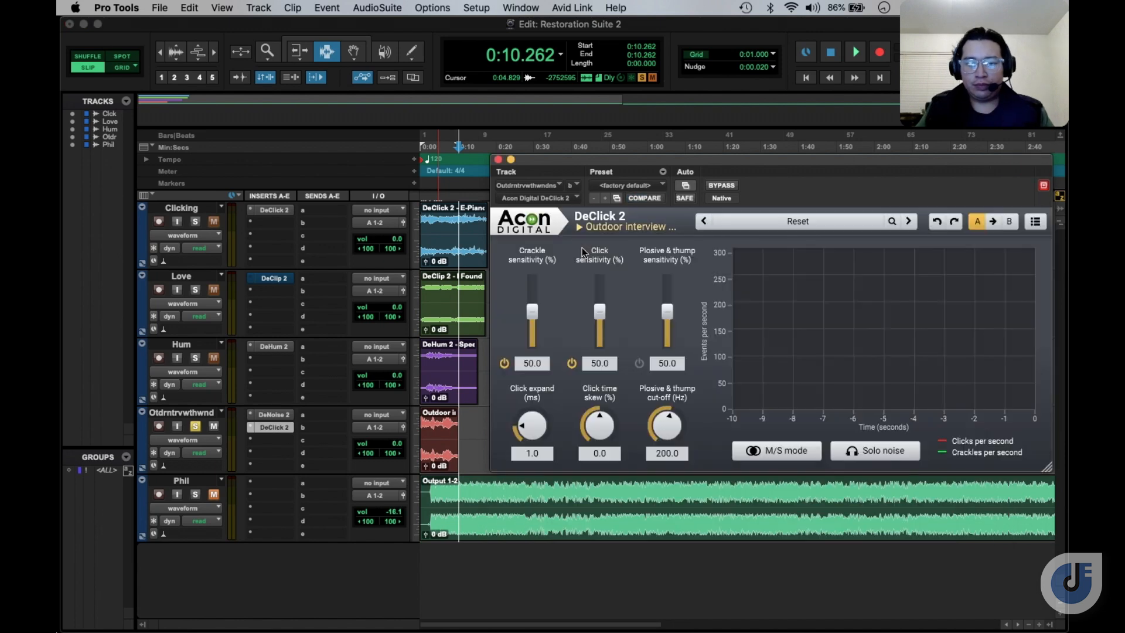
Load DeClick 2's Repair heavy crackle and clicks preset and move its window clear of the CPU meters
{"action": "left_click_drag", "start_coordinate": [728, 156], "coordinate": [624, 158]}
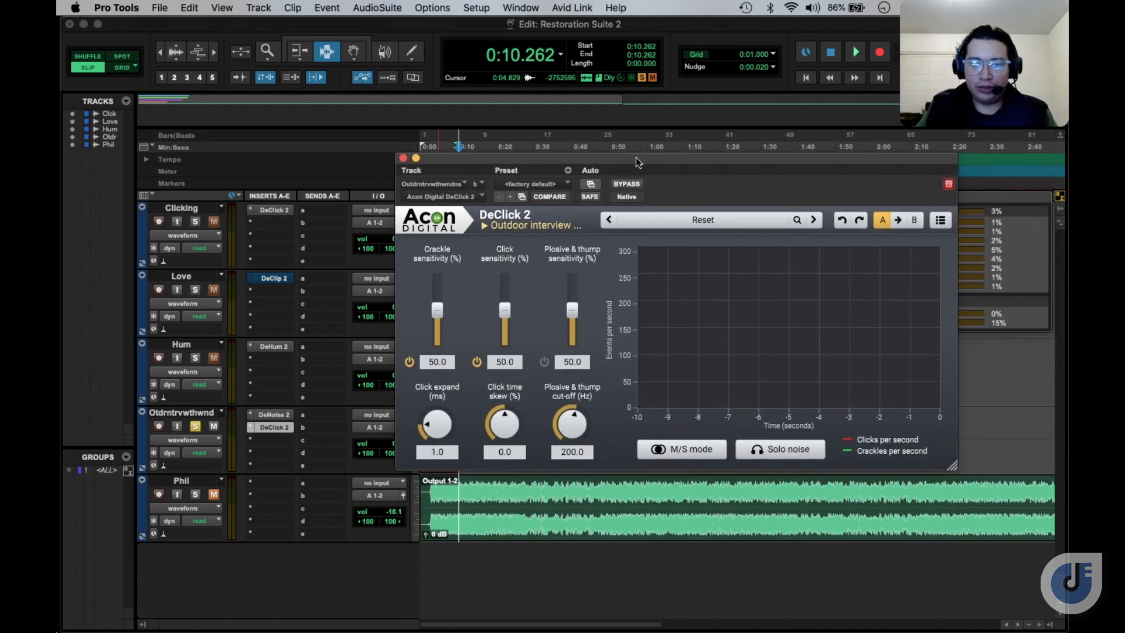
{"action": "left_click", "coordinate": [608, 220]}
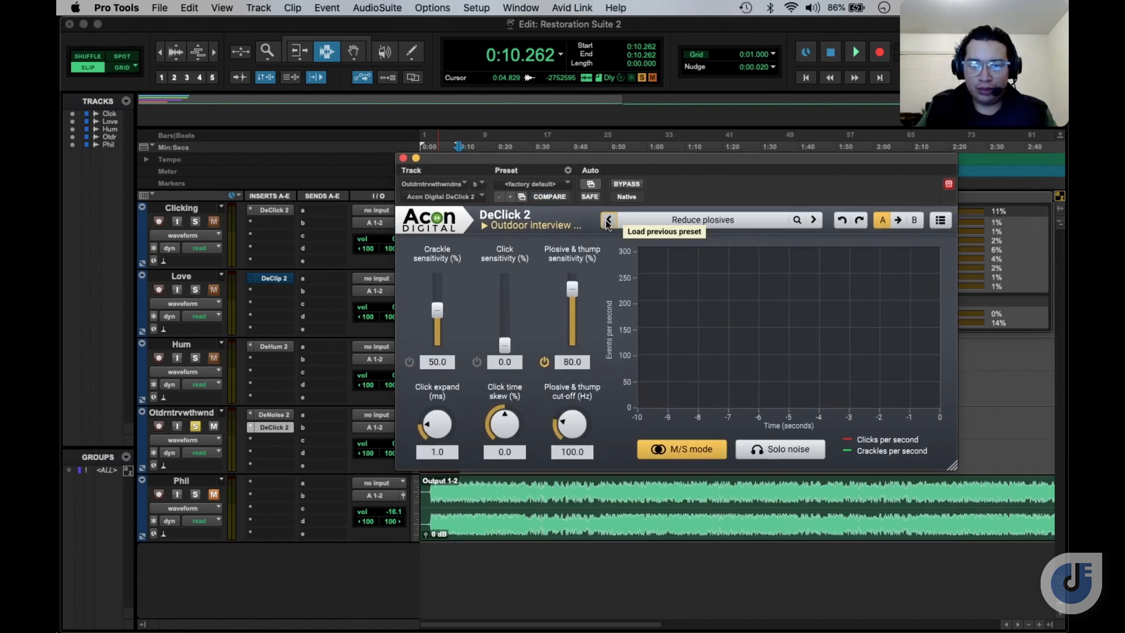
{"action": "left_click", "coordinate": [608, 220]}
{"action": "left_click", "coordinate": [608, 220]}
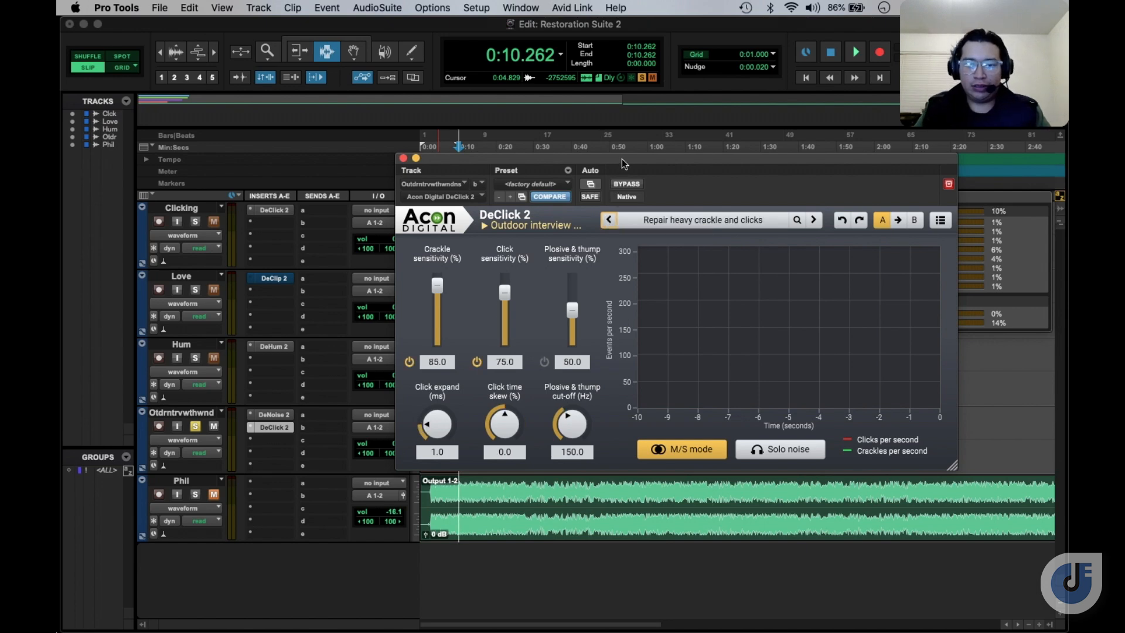
{"action": "left_click_drag", "start_coordinate": [621, 160], "coordinate": [604, 318]}
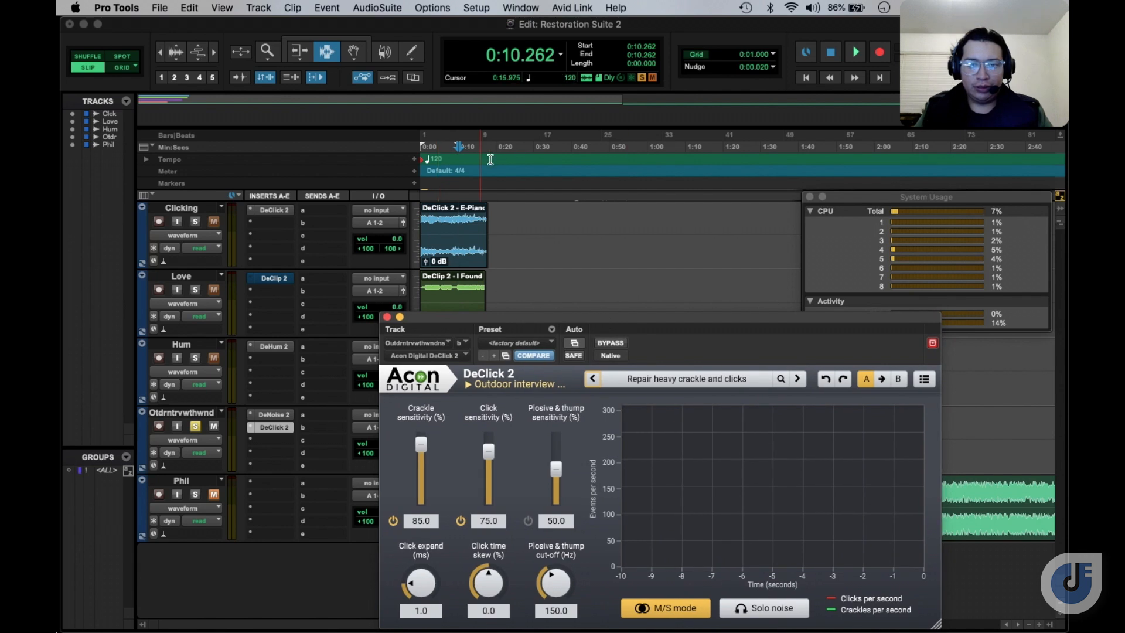
Play the outdoor interview from about 0:02.786 and switch DeClick 2 to the Repair crackle and clicks preset
{"action": "left_click", "coordinate": [430, 153]}
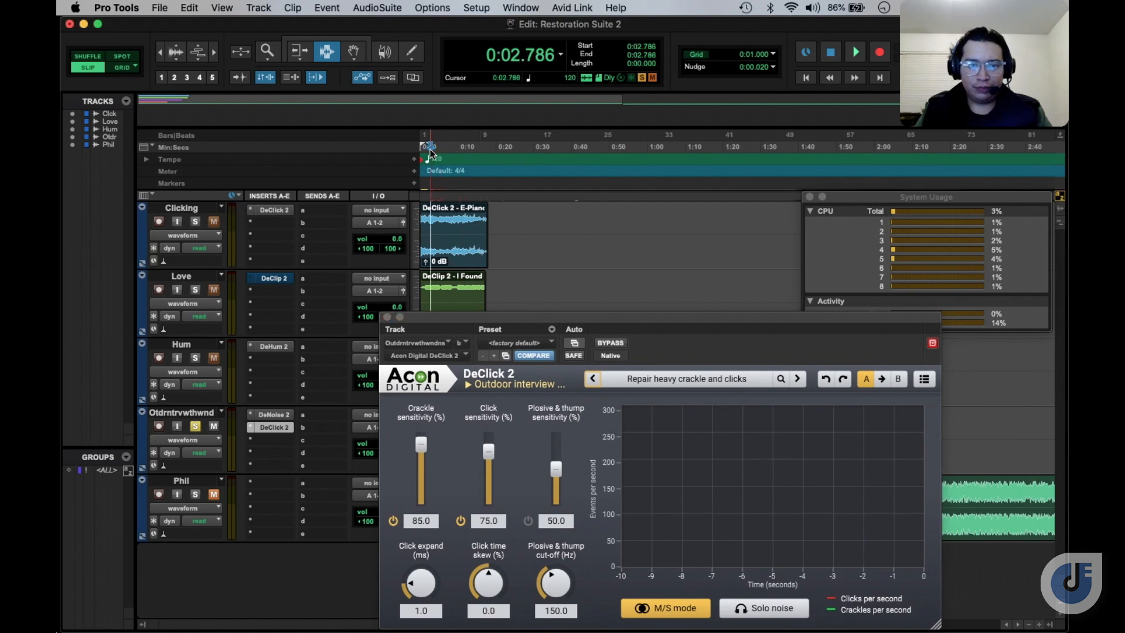
{"action": "key", "text": "space"}
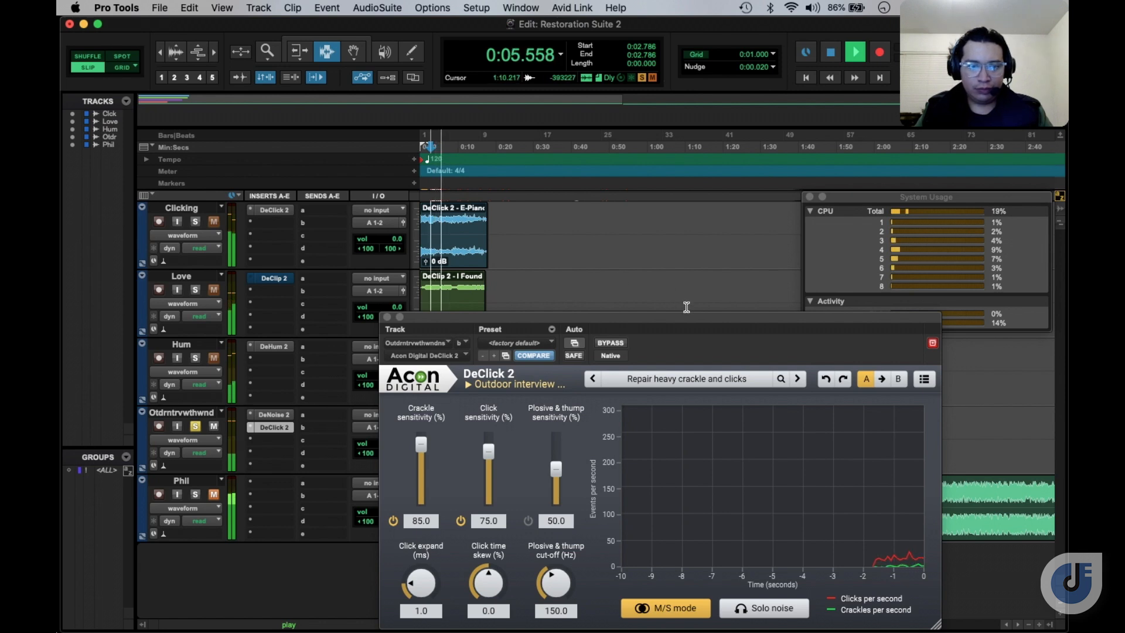
{"action": "left_click_drag", "start_coordinate": [688, 315], "coordinate": [631, 203]}
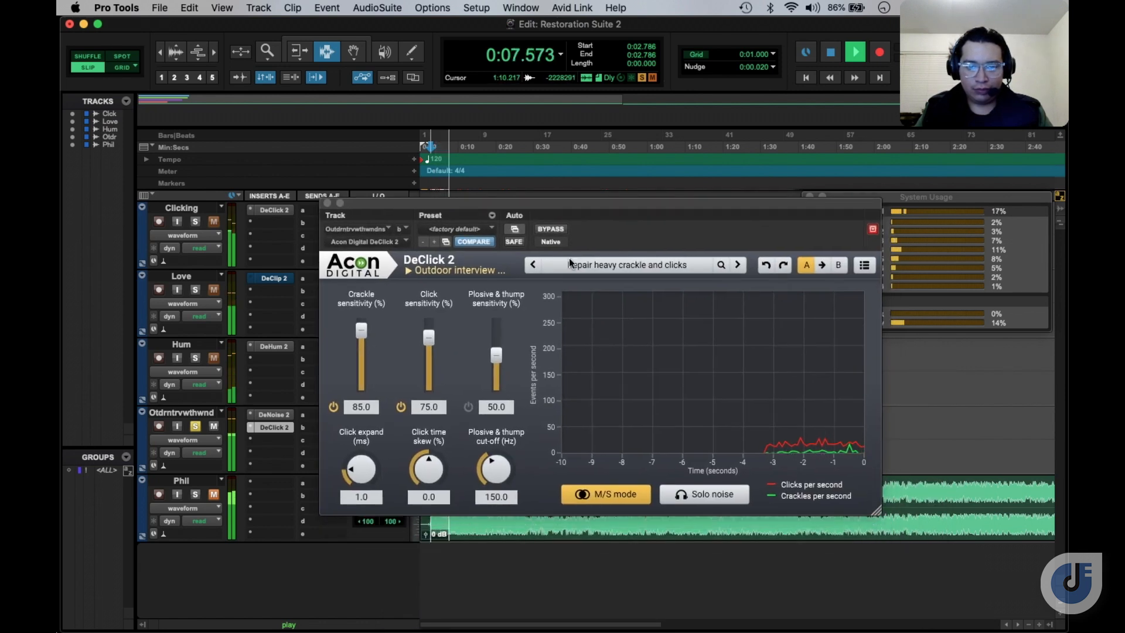
{"action": "left_click", "coordinate": [534, 265]}
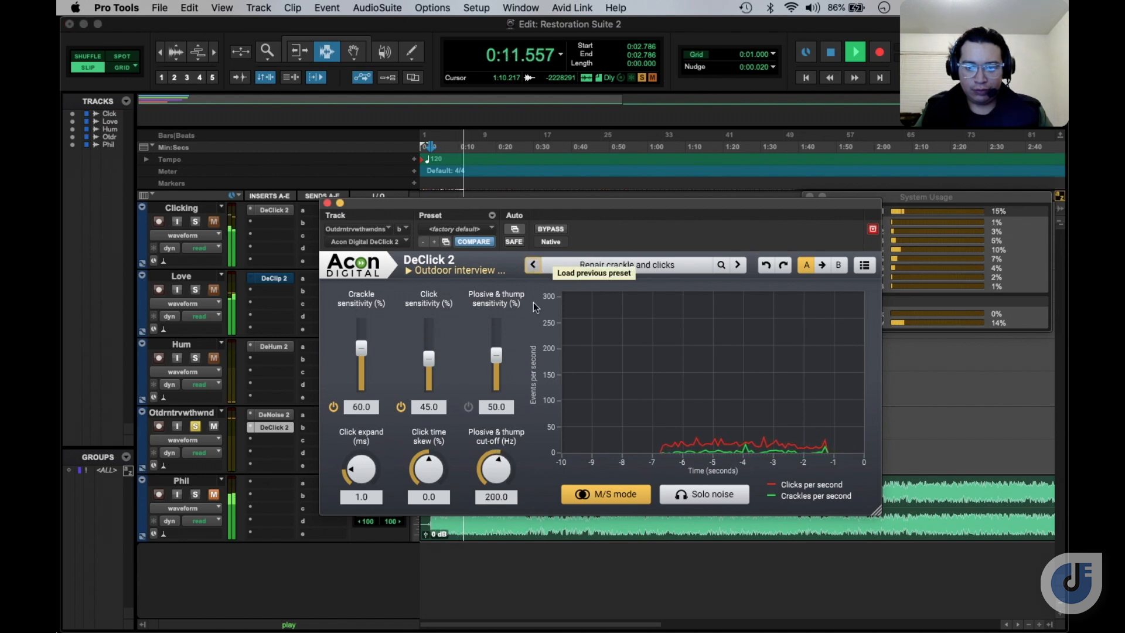
Replay the outdoor interview from about 0:04.086, close the DeClick 2 window and stop at about 0:13.647
{"action": "left_click", "coordinate": [437, 148]}
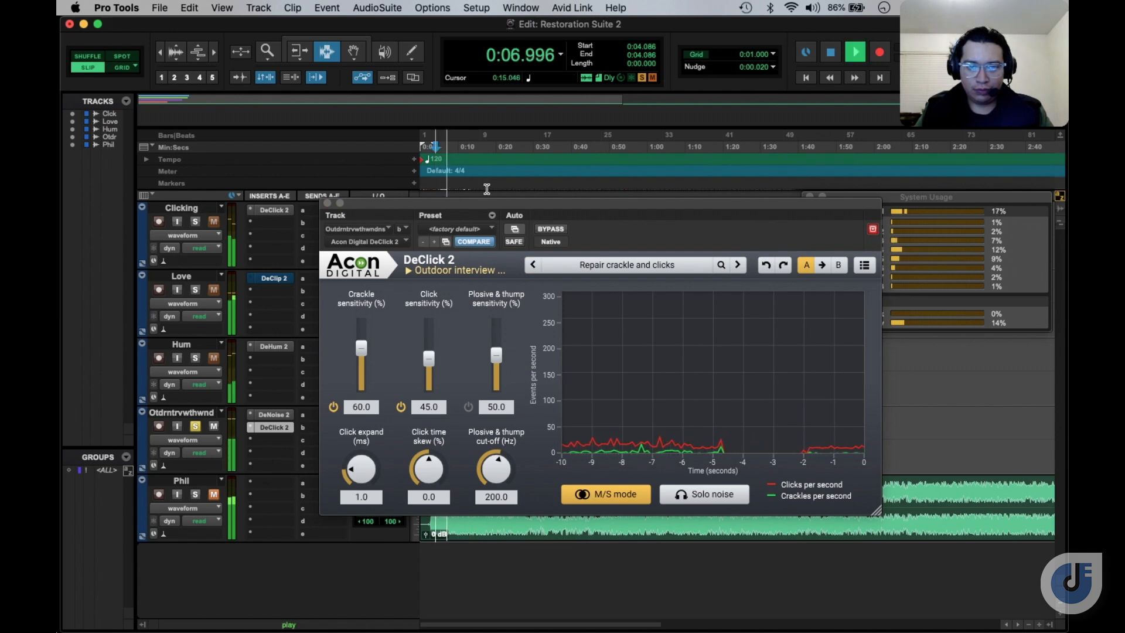
{"action": "left_click_drag", "start_coordinate": [493, 198], "coordinate": [533, 157]}
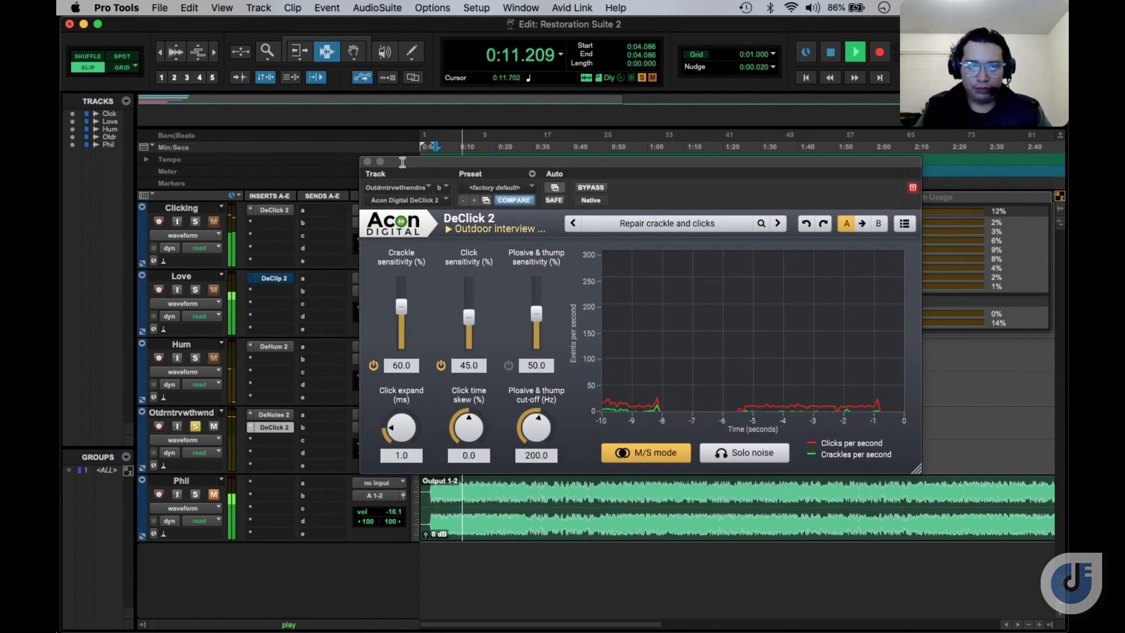
{"action": "left_click", "coordinate": [368, 162]}
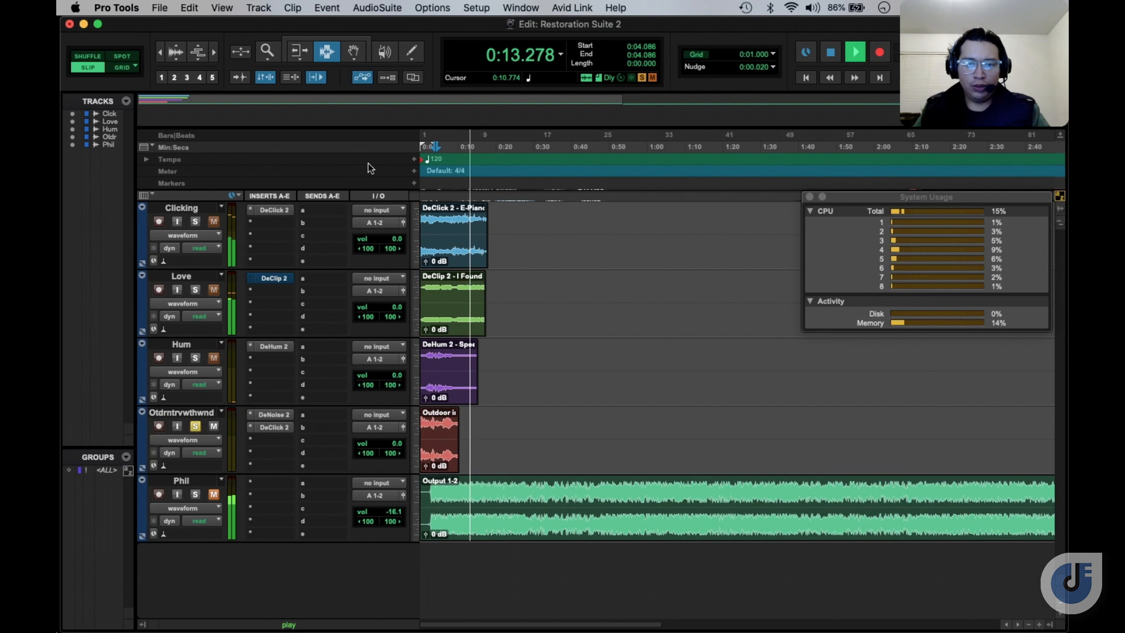
{"action": "key", "text": "space"}
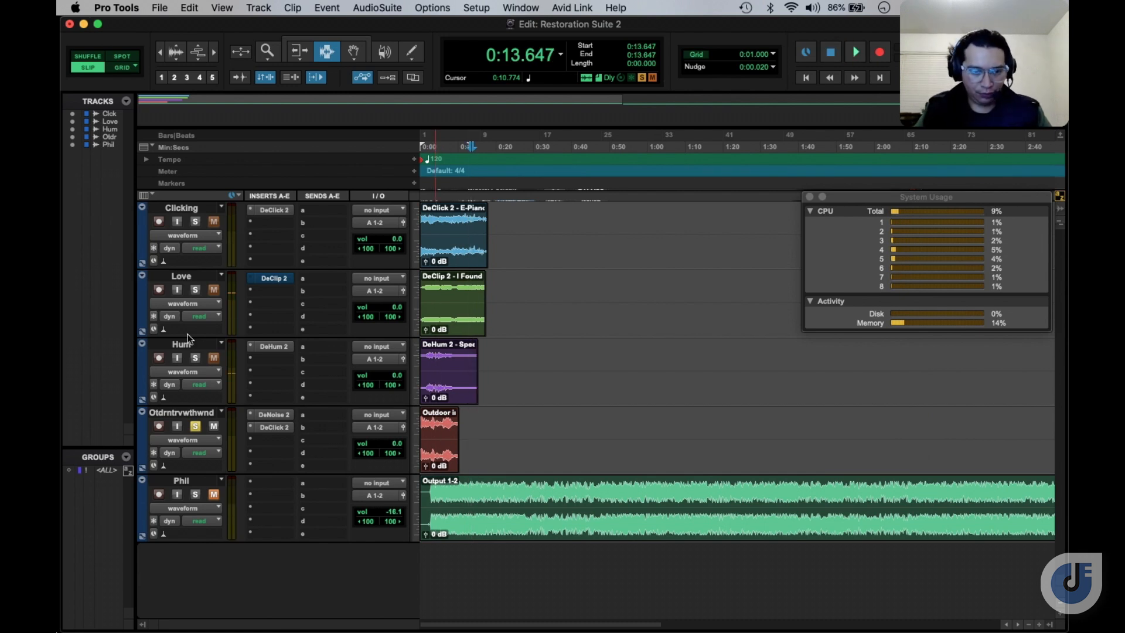
Insert the stereo Acon Digital DeHum 2 plug-in after DeClick 2 on the outdoor interview track
{"action": "left_click", "coordinate": [282, 441]}
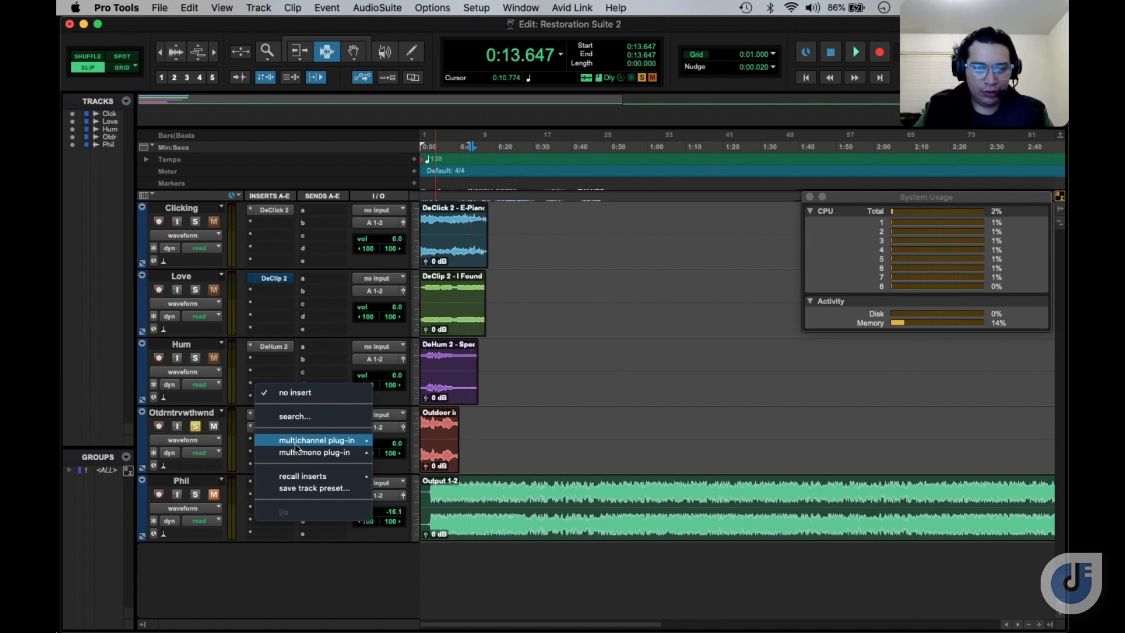
{"action": "mouse_move", "coordinate": [369, 441]}
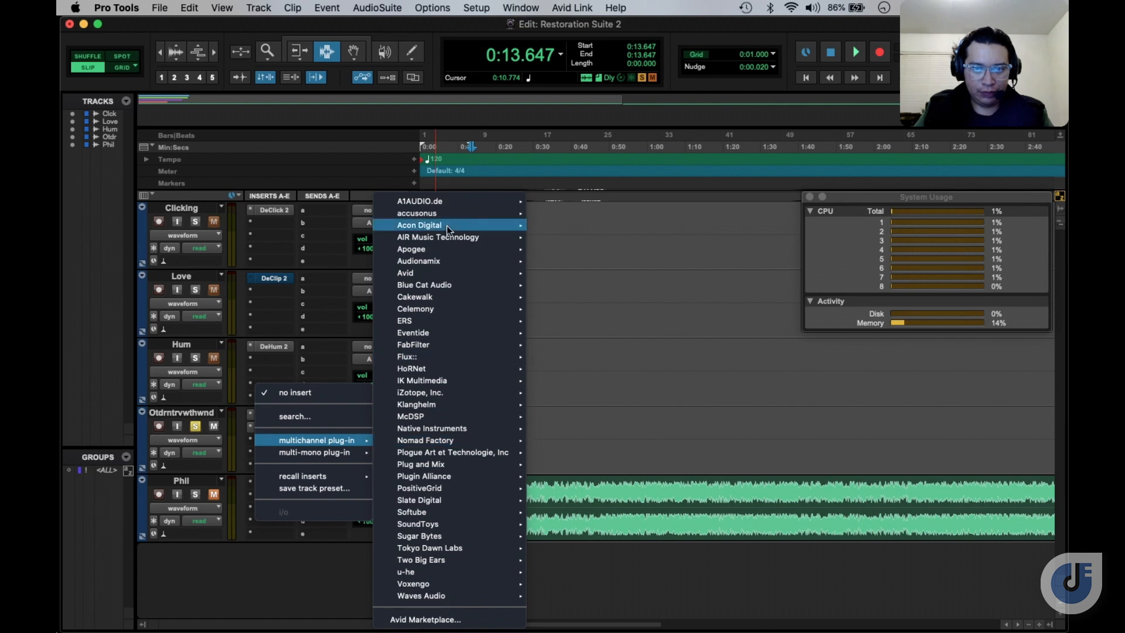
{"action": "mouse_move", "coordinate": [446, 226]}
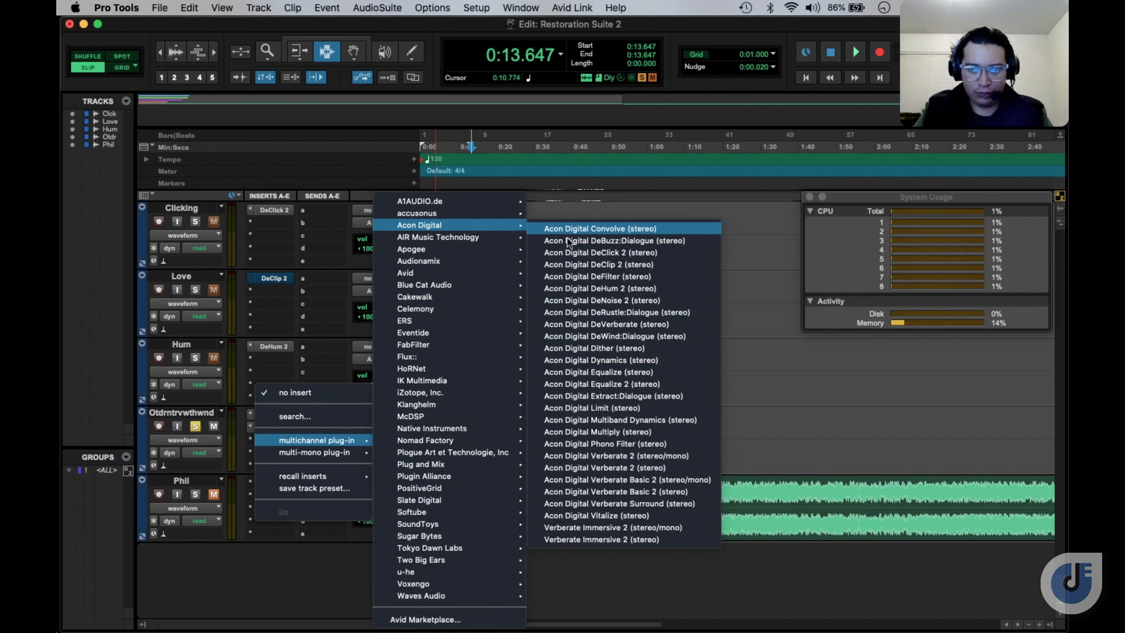
{"action": "left_click", "coordinate": [593, 285]}
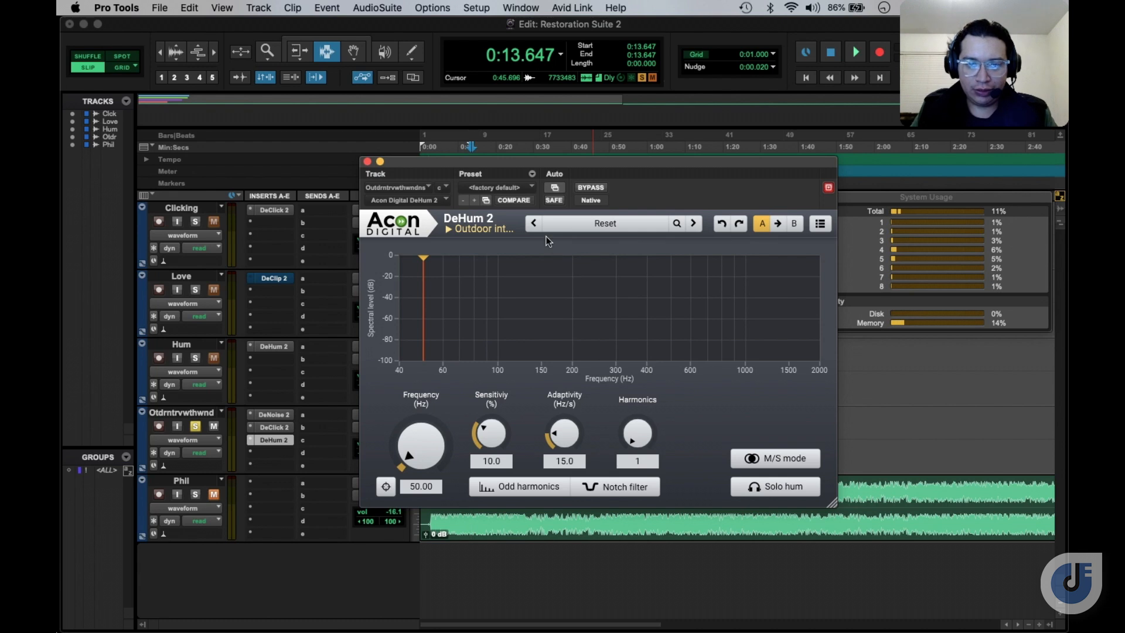
While playing from about 0:02.786, auto-detect DeHum 2's hum frequency, set harmonics to 5 and enable the notch filter
{"action": "key", "text": "space"}
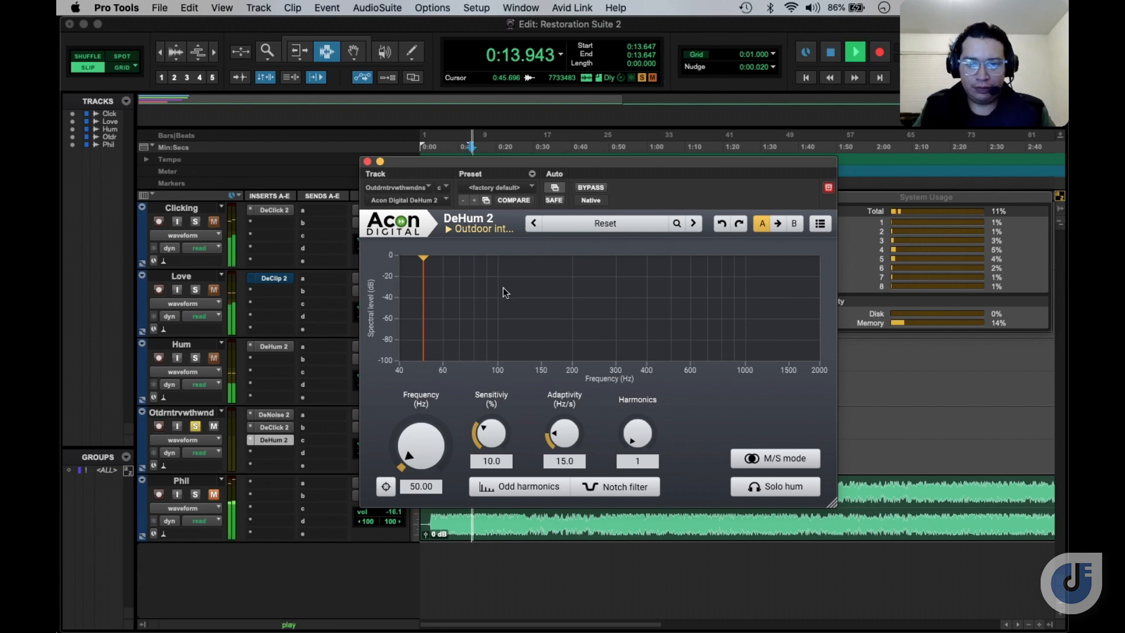
{"action": "left_click", "coordinate": [430, 147]}
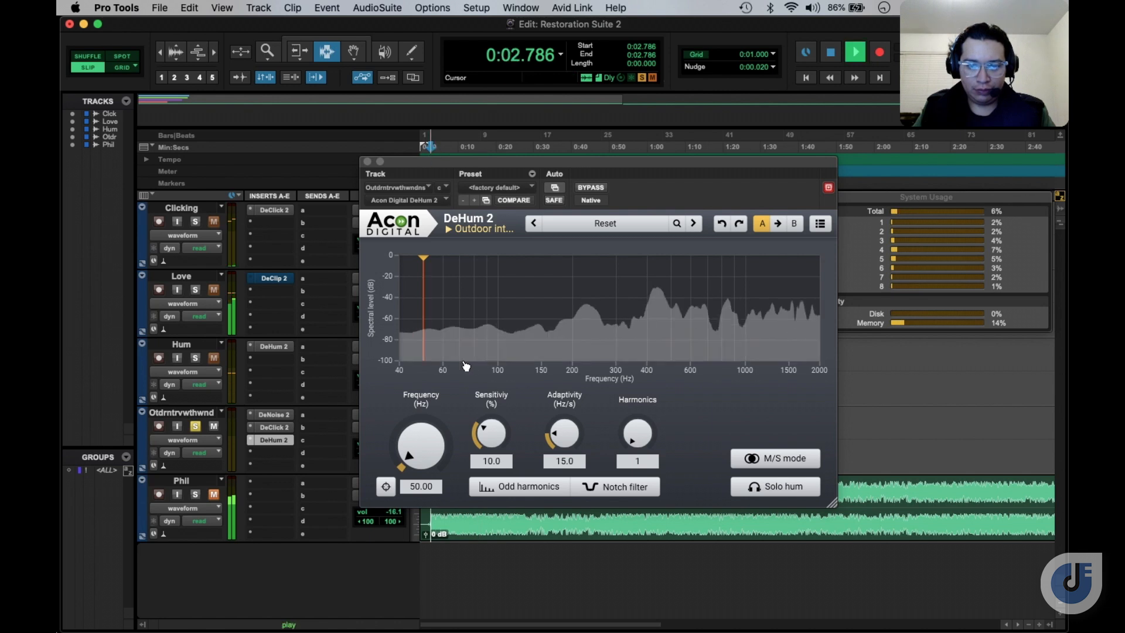
{"action": "left_click", "coordinate": [385, 486]}
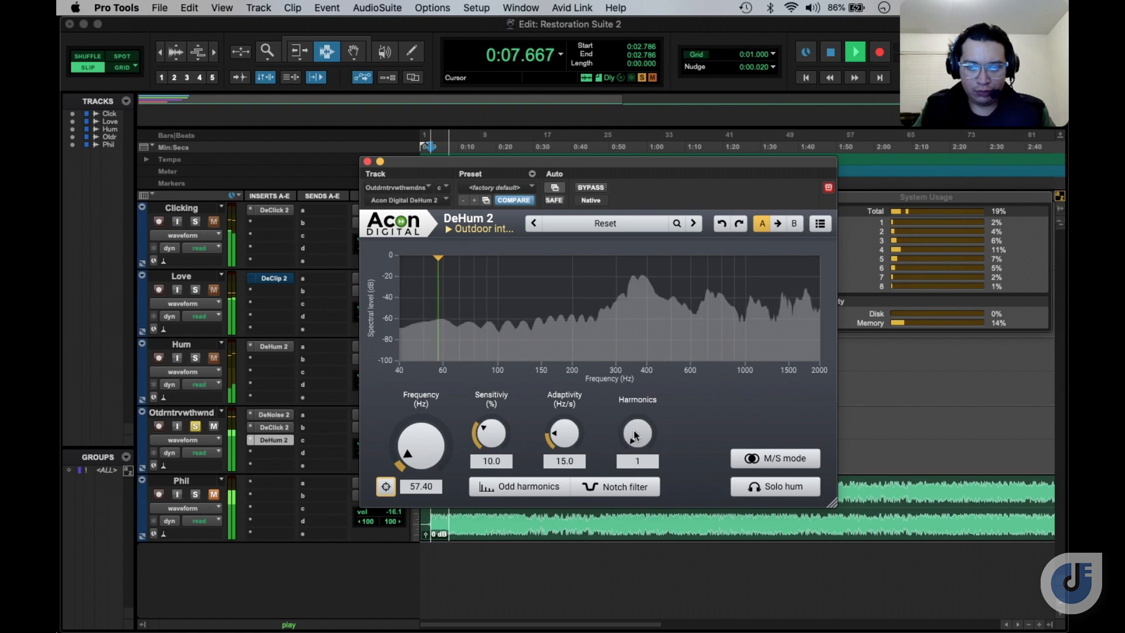
{"action": "left_click_drag", "start_coordinate": [632, 427], "coordinate": [628, 416]}
{"action": "left_click", "coordinate": [616, 487]}
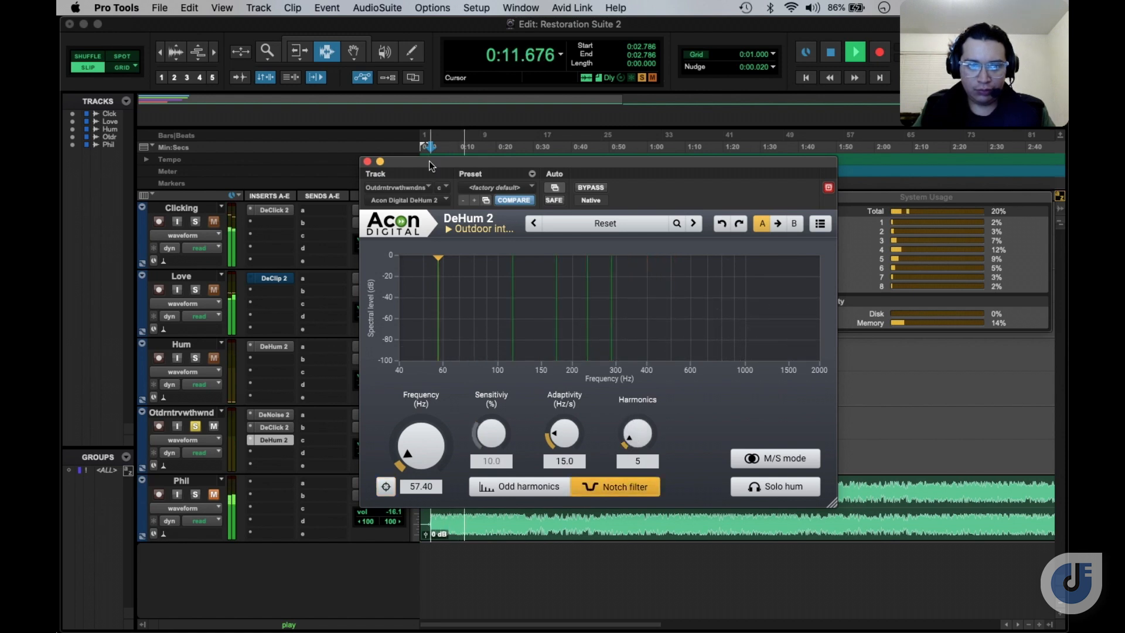
Move the DeHum 2 window clear of the CPU meters, replay the outdoor interview from about 0:05.387 and close the window
{"action": "left_click_drag", "start_coordinate": [432, 164], "coordinate": [491, 289]}
{"action": "left_click", "coordinate": [440, 149]}
{"action": "key", "text": "space"}
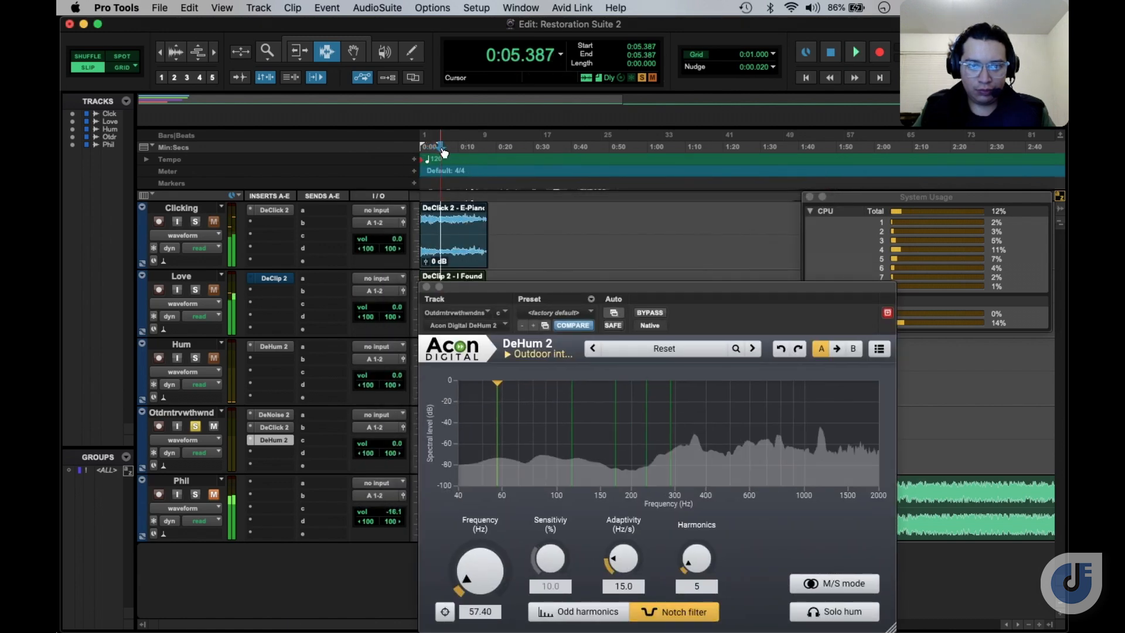
{"action": "key", "text": "space"}
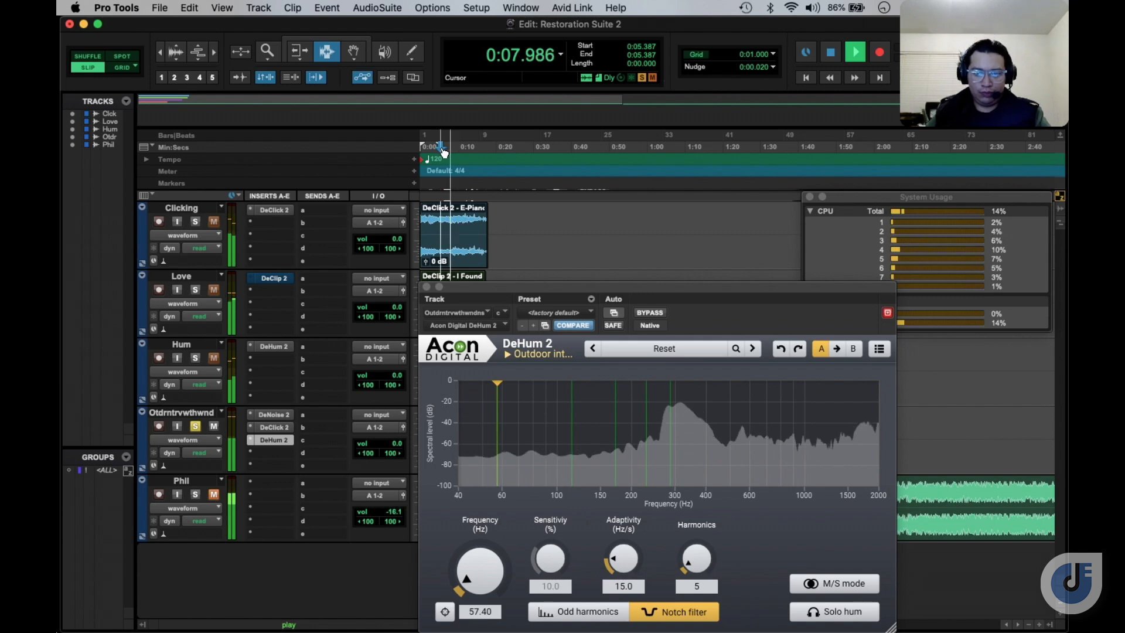
{"action": "left_click", "coordinate": [426, 287]}
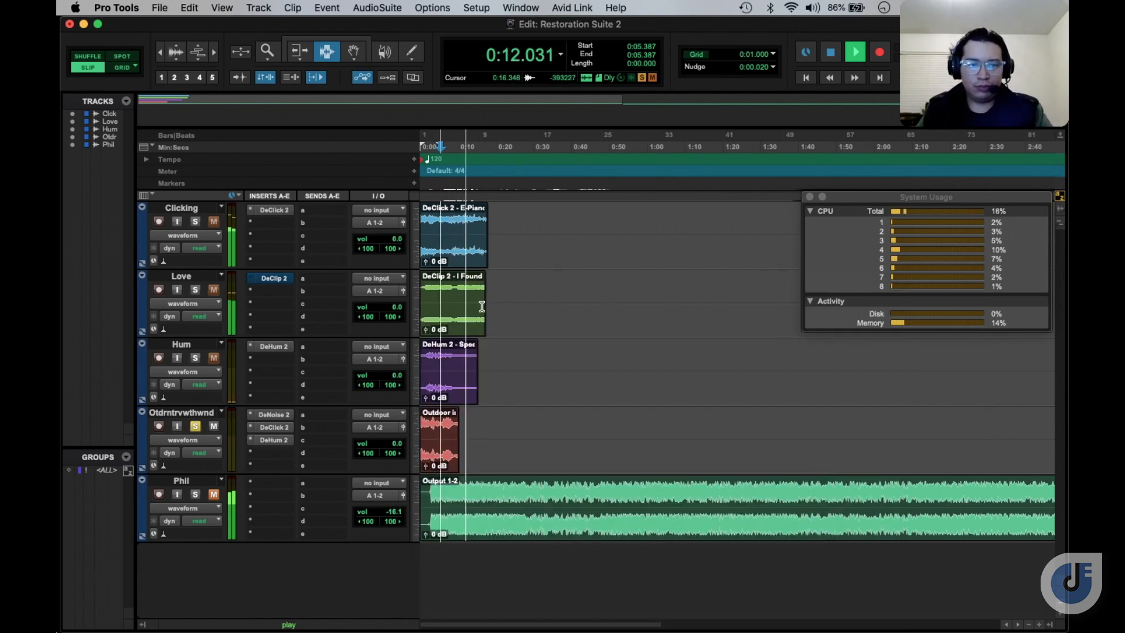
Stop playback, replay the outdoor interview from about 0:02.786 with all three plug-ins active, and stop again
{"action": "key", "text": "space"}
{"action": "left_click", "coordinate": [432, 149]}
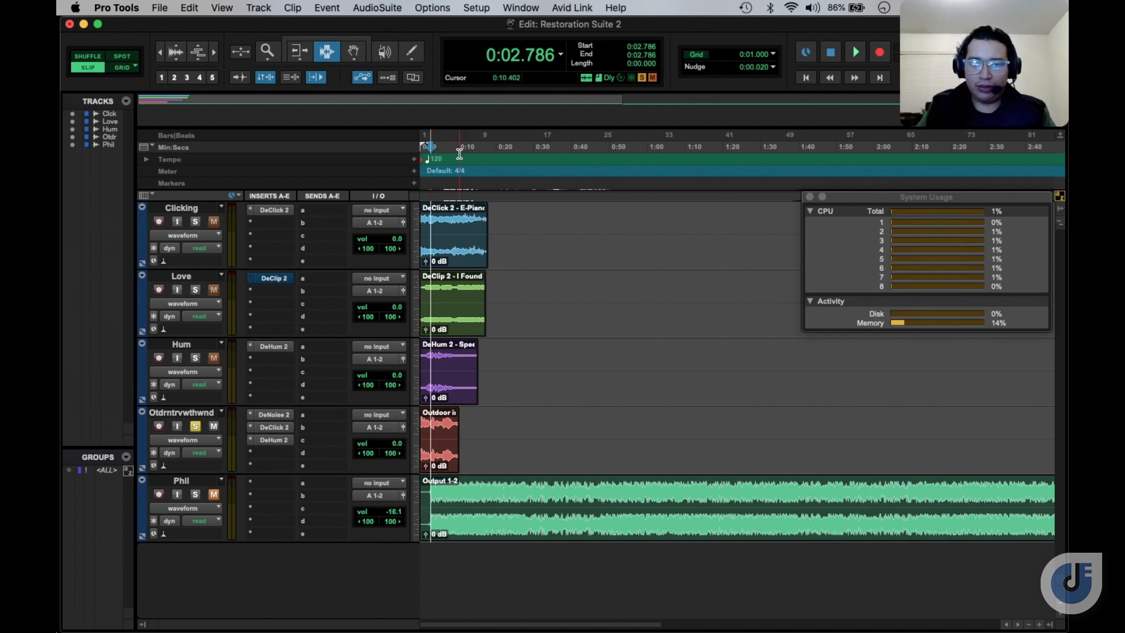
{"action": "key", "text": "space"}
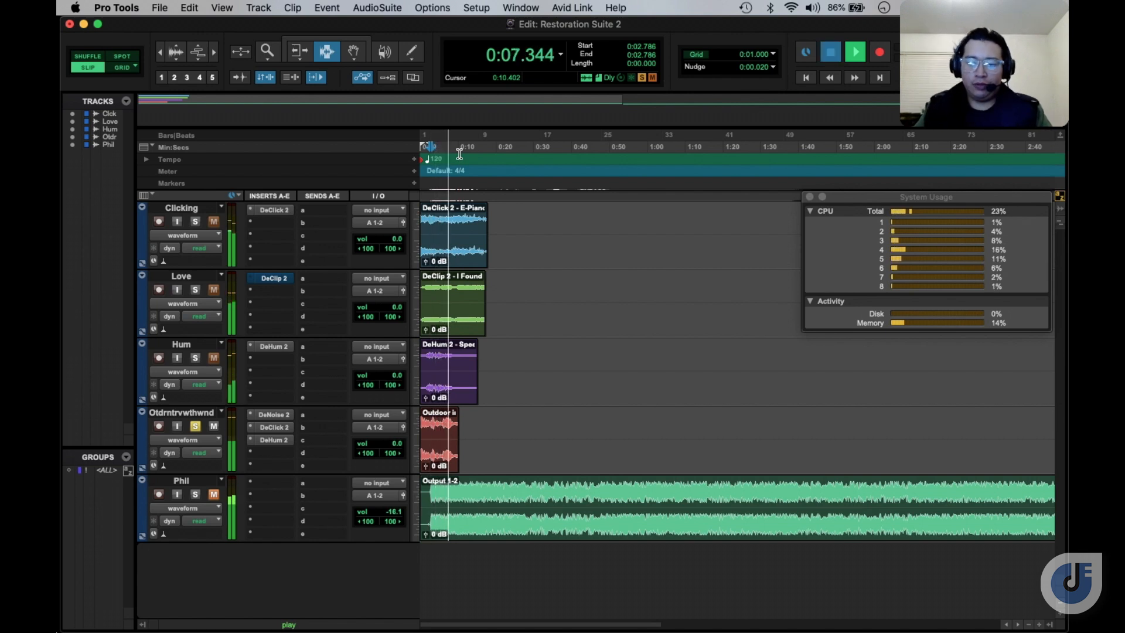
{"action": "key", "text": "space"}
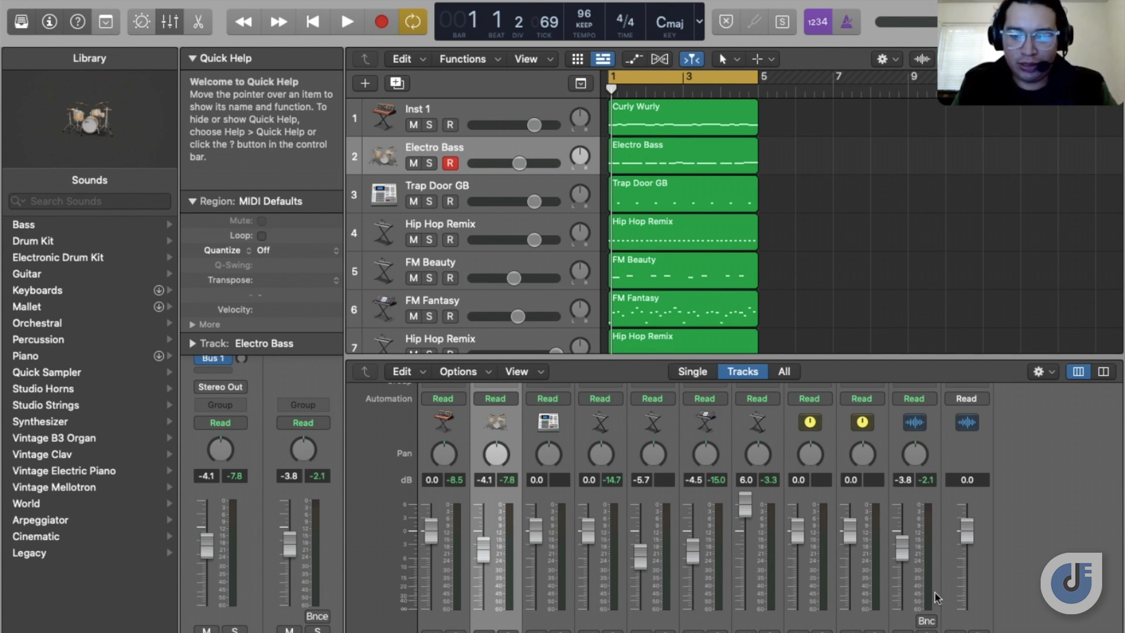
In the Logic Pro project, start playback and look over the mixer's channel strips and level meters
{"action": "scroll", "coordinate": [936, 598], "scroll_direction": "up", "scroll_amount": 3}
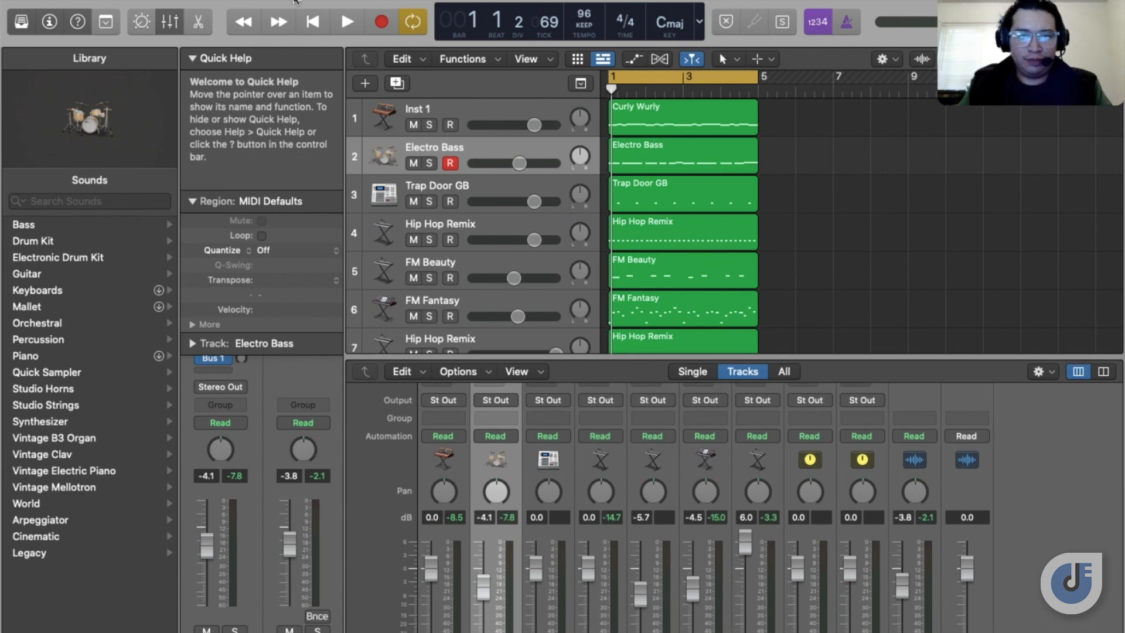
{"action": "left_click", "coordinate": [346, 21]}
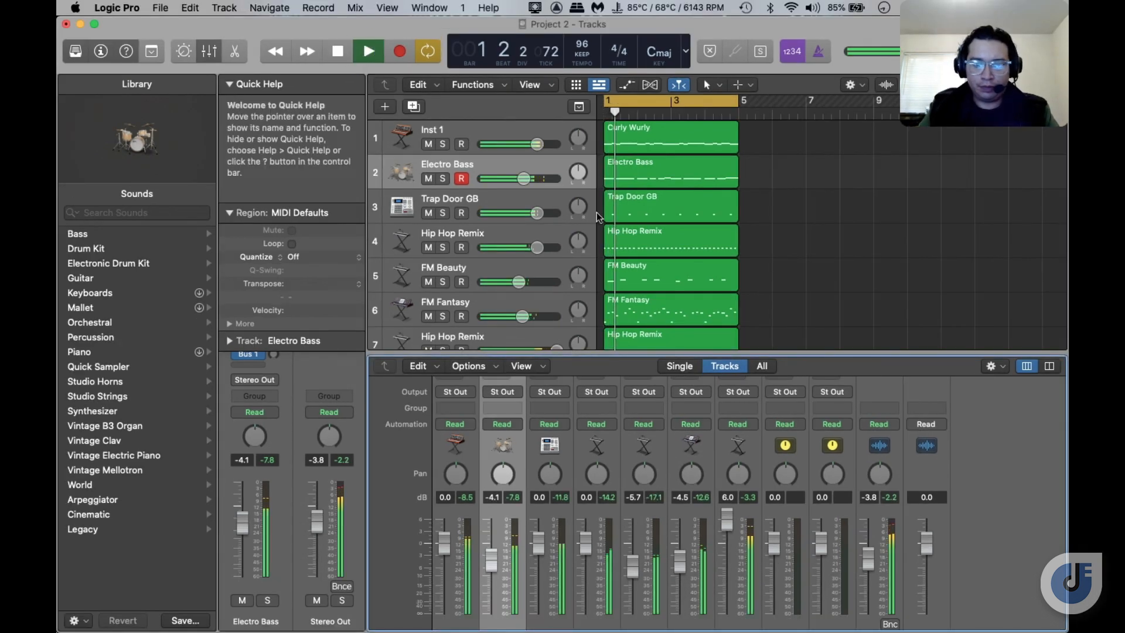
{"action": "scroll", "coordinate": [652, 400], "scroll_direction": "down", "scroll_amount": 3}
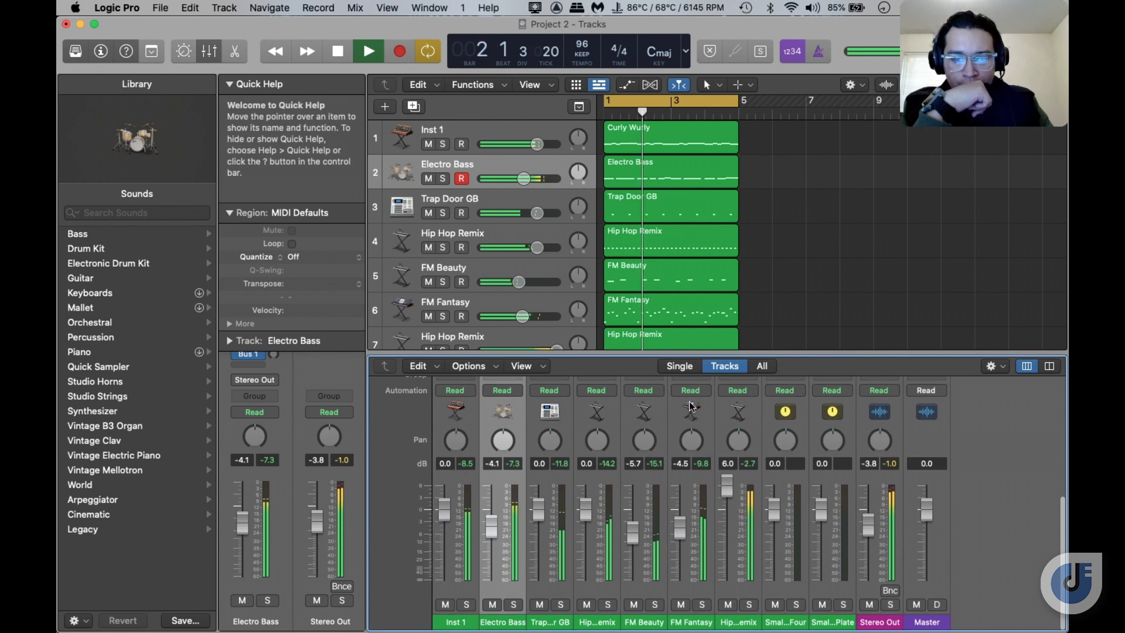
{"action": "scroll", "coordinate": [674, 478], "scroll_direction": "up", "scroll_amount": 9}
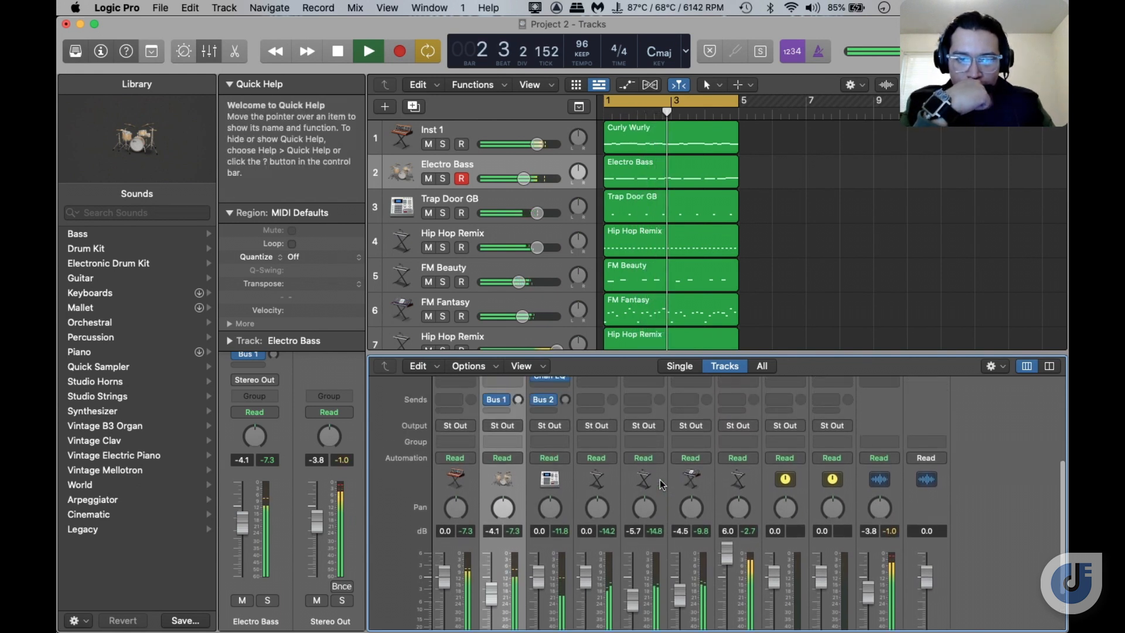
{"action": "scroll", "coordinate": [661, 484], "scroll_direction": "down", "scroll_amount": 9}
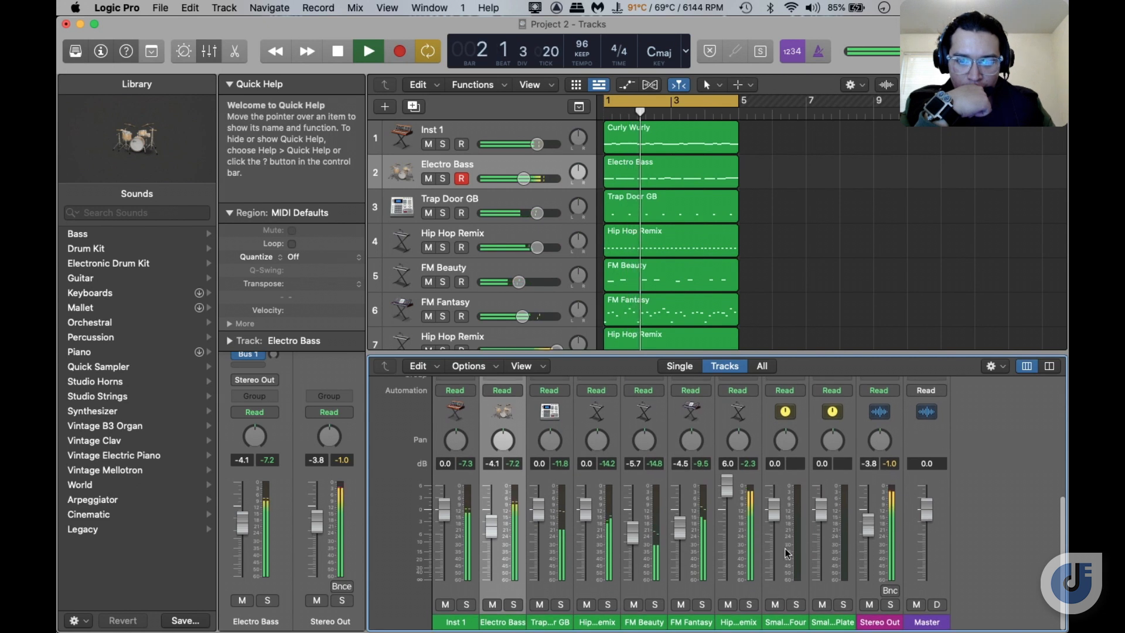
Briefly solo the last Hip Hop Remix channel and the FM Fantasy channel in turn to hear each alone
{"action": "left_click", "coordinate": [749, 604]}
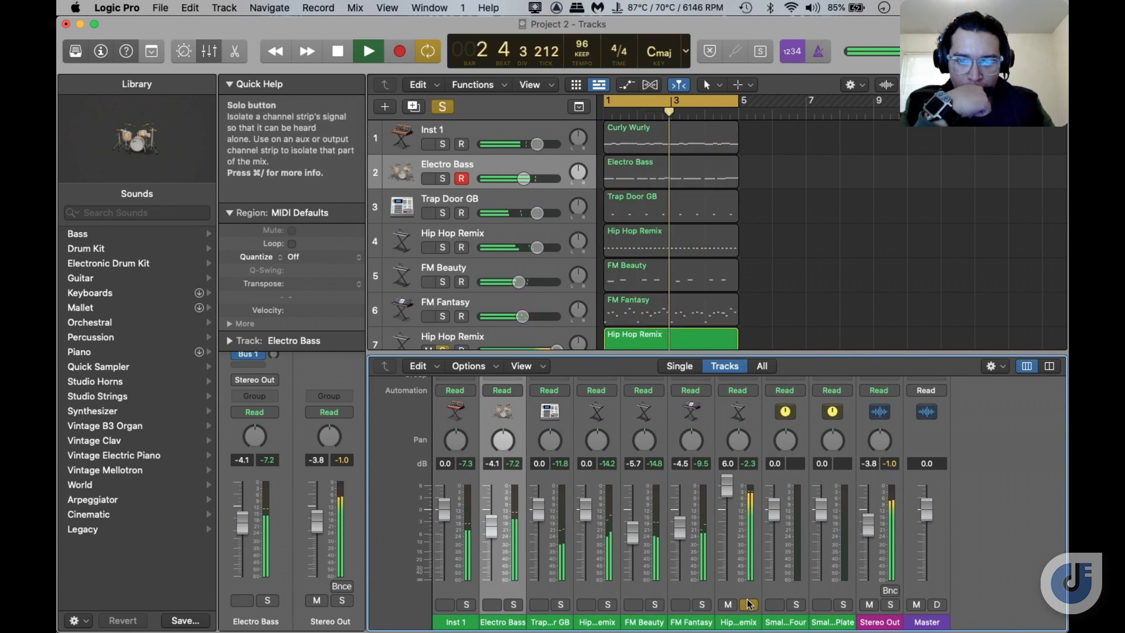
{"action": "left_click", "coordinate": [749, 604]}
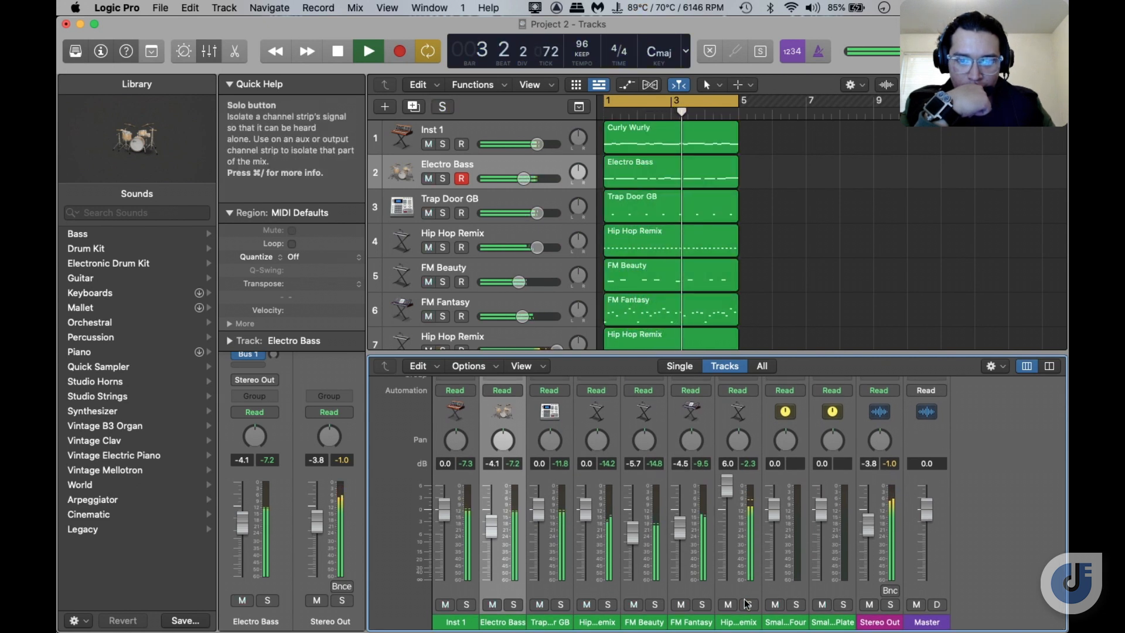
{"action": "left_click", "coordinate": [702, 604]}
{"action": "left_click", "coordinate": [702, 604]}
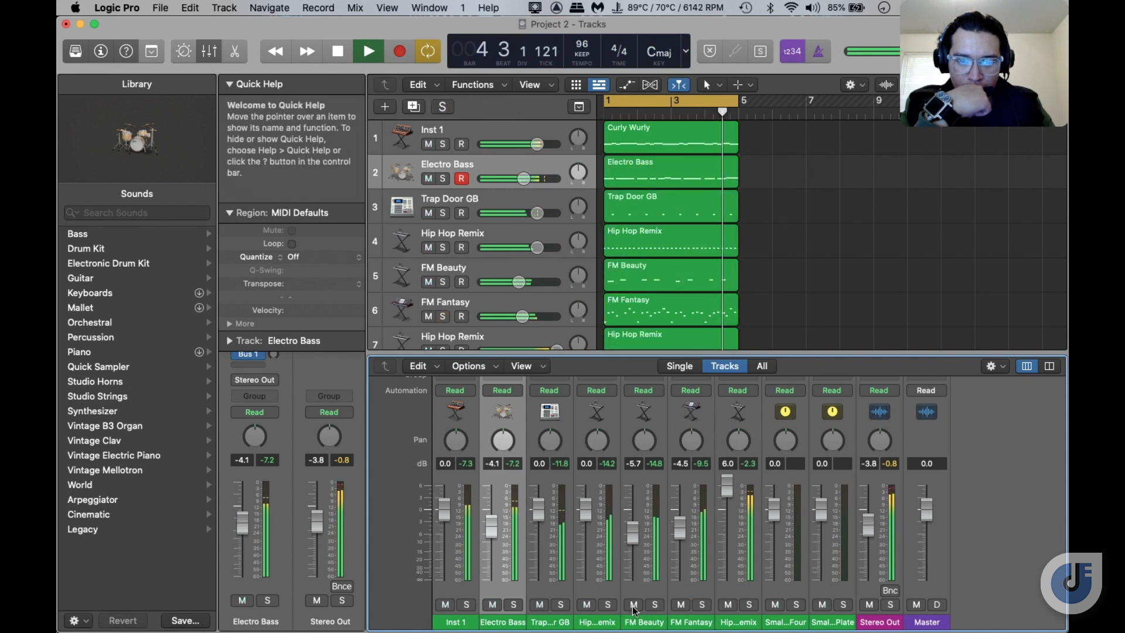
Solo the Electro Bass channel and insert Acon Digital DeClip 2 in stereo after its compressor
{"action": "left_click", "coordinate": [514, 604]}
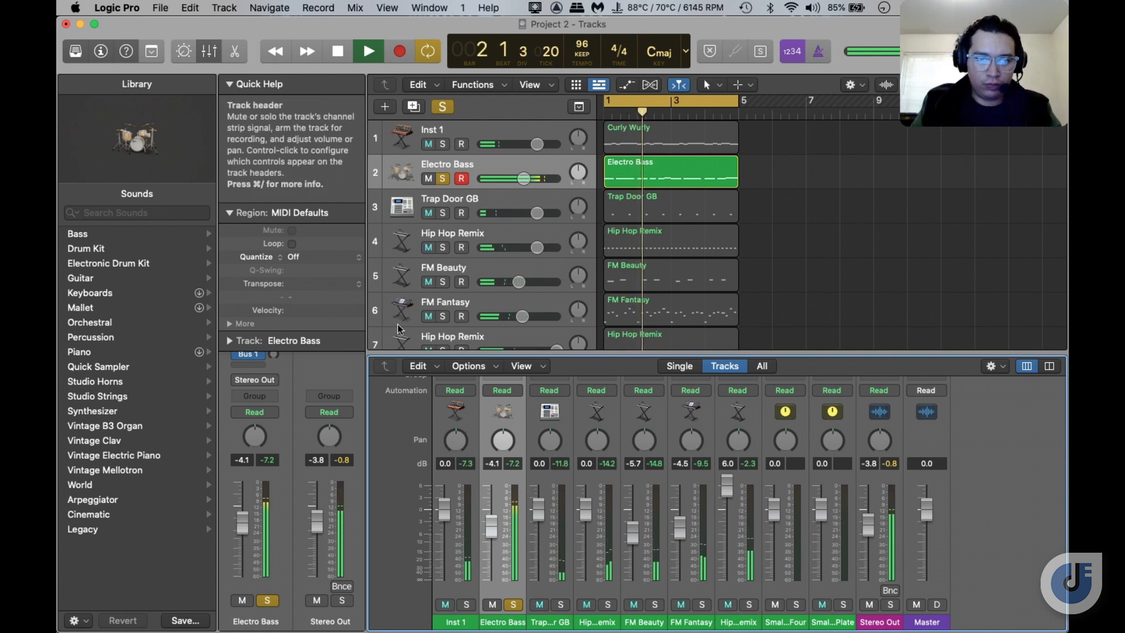
{"action": "scroll", "coordinate": [512, 385], "scroll_direction": "up", "scroll_amount": 10}
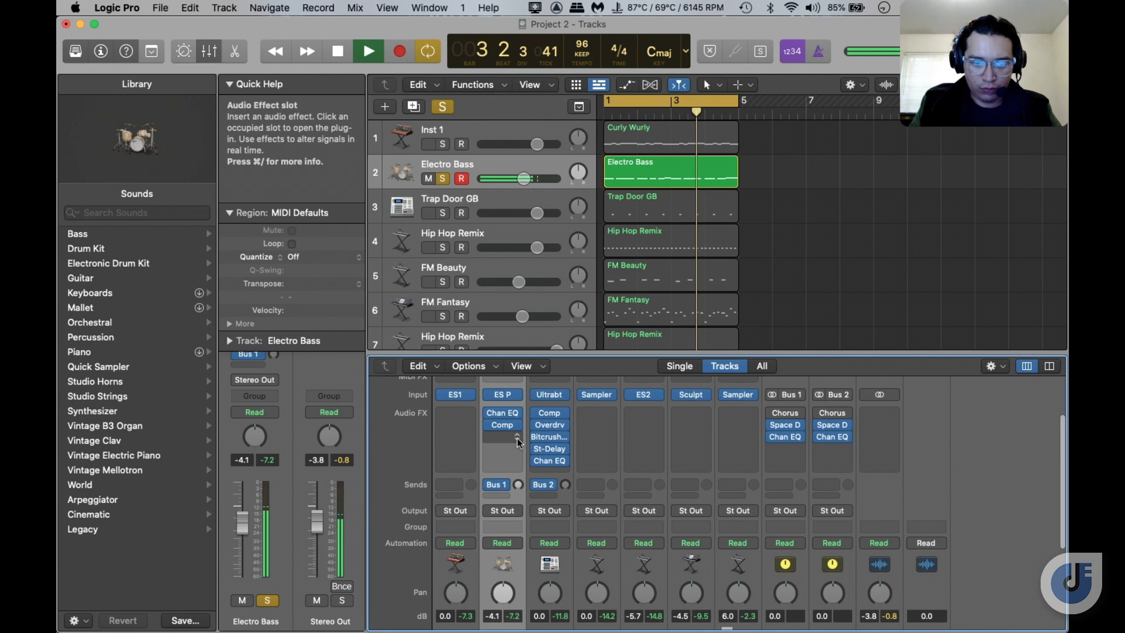
{"action": "left_click", "coordinate": [518, 438]}
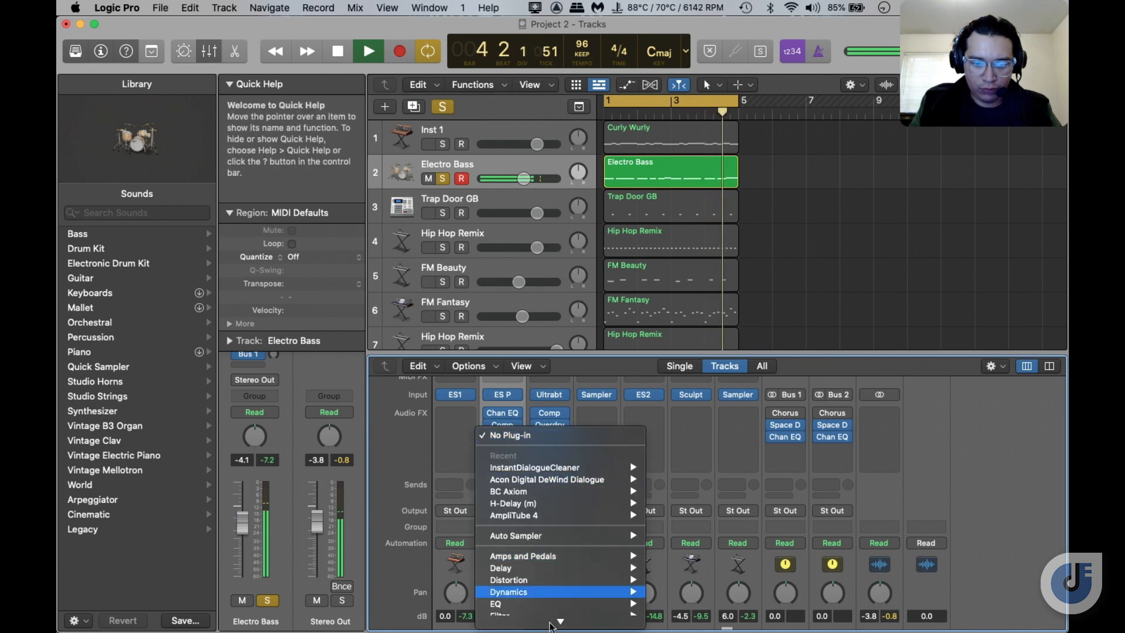
{"action": "mouse_move", "coordinate": [551, 625]}
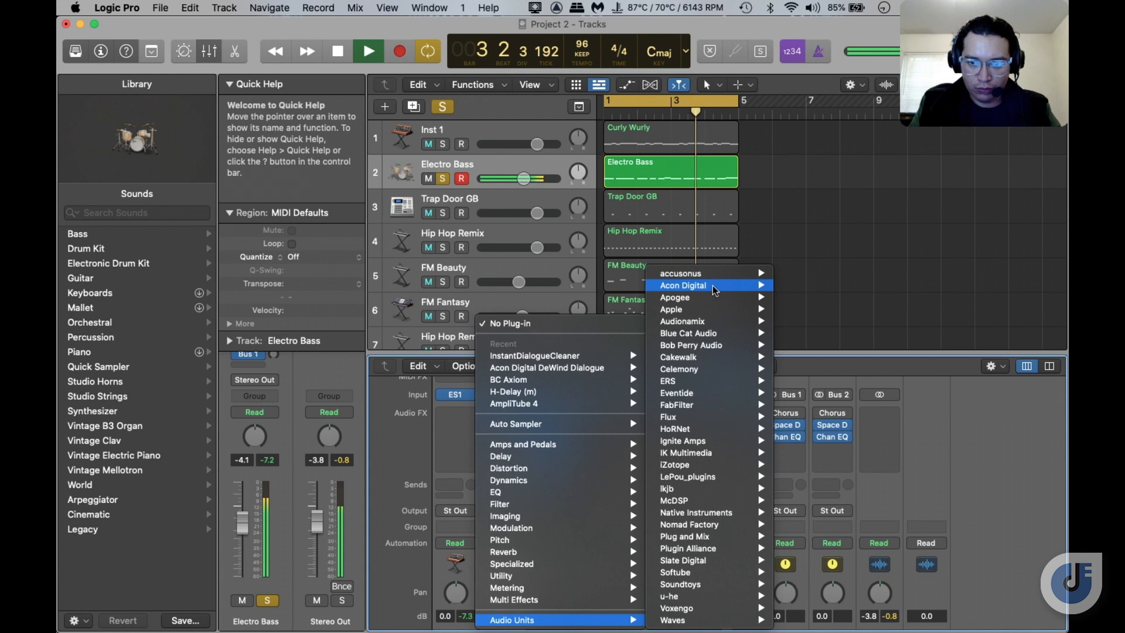
{"action": "mouse_move", "coordinate": [714, 290]}
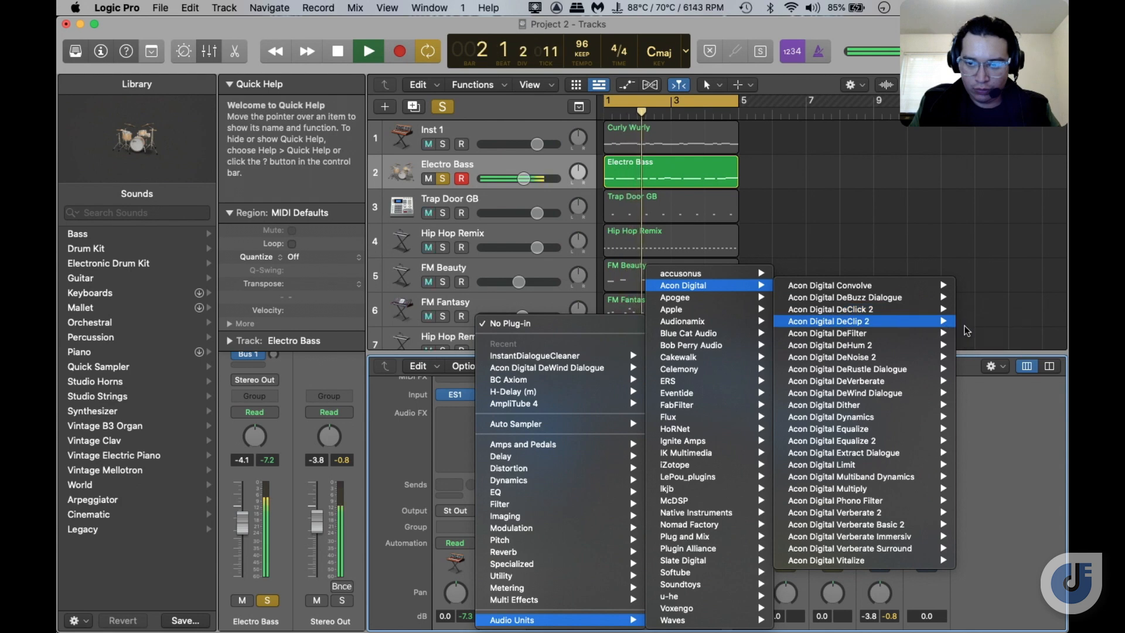
{"action": "mouse_move", "coordinate": [938, 333]}
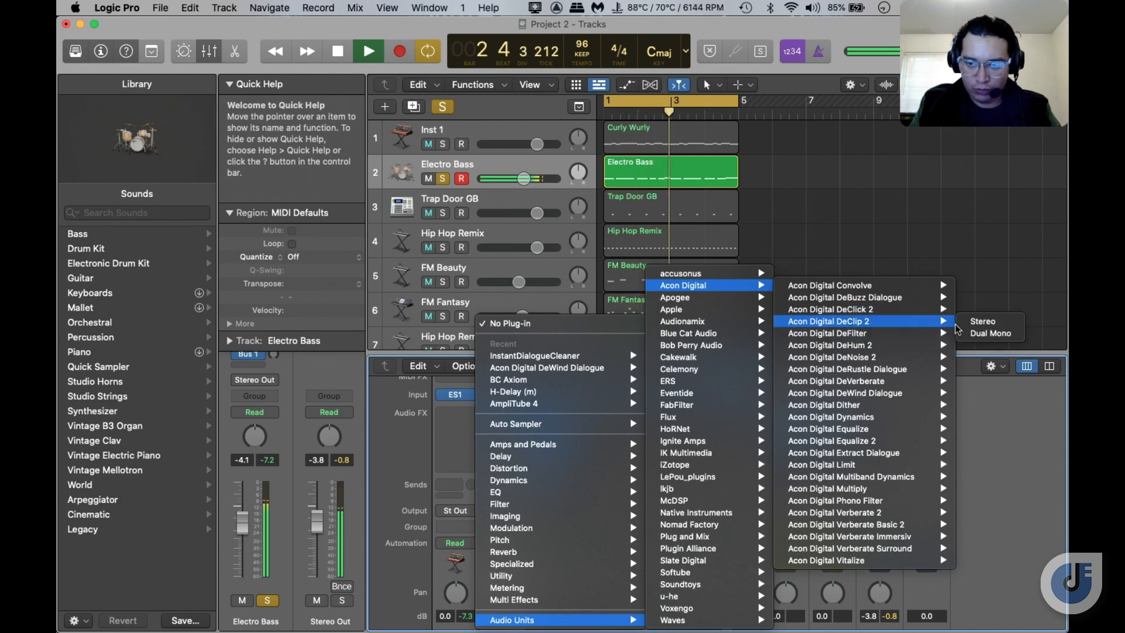
{"action": "left_click", "coordinate": [973, 323]}
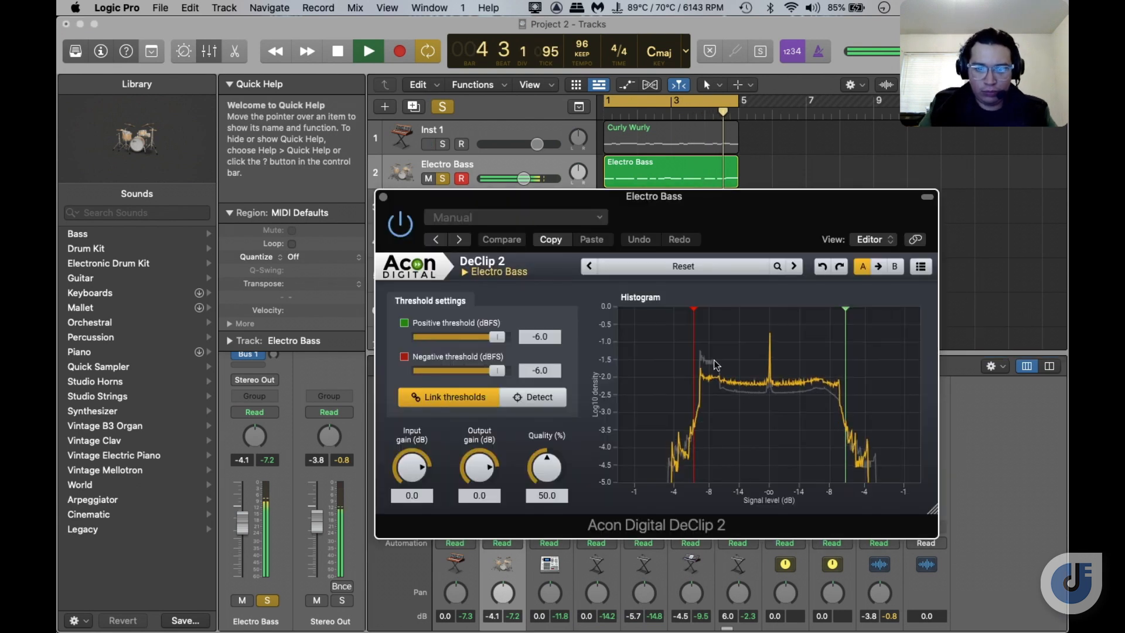
Auto-detect DeClip 2's thresholds on Electro Bass, close the plug-in window and unsolo the channel
{"action": "left_click", "coordinate": [546, 398]}
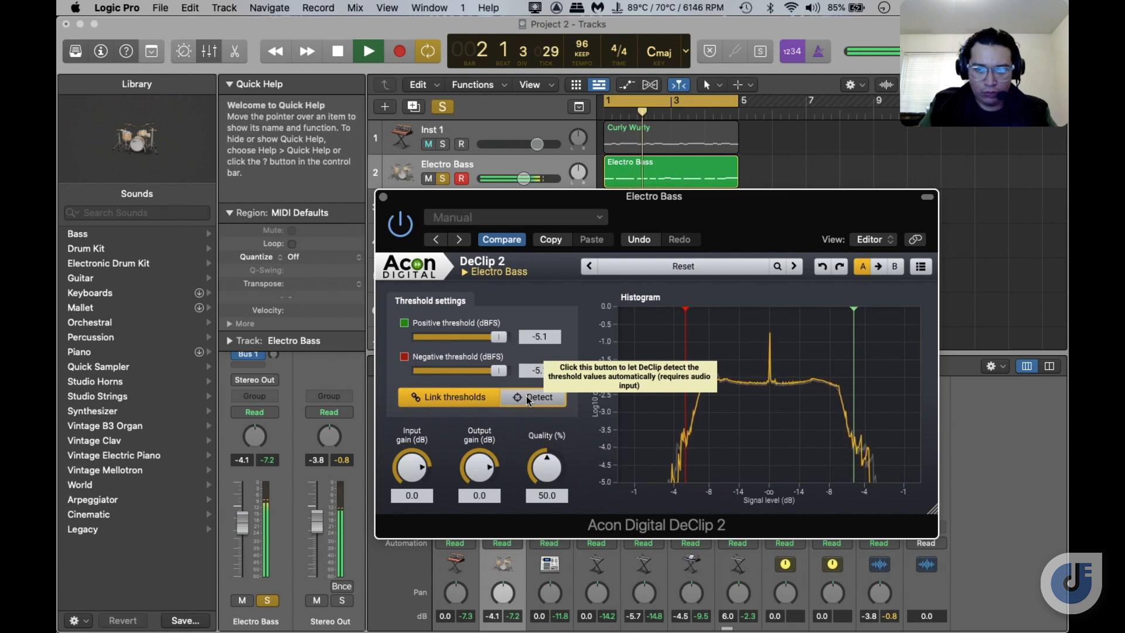
{"action": "left_click", "coordinate": [383, 196]}
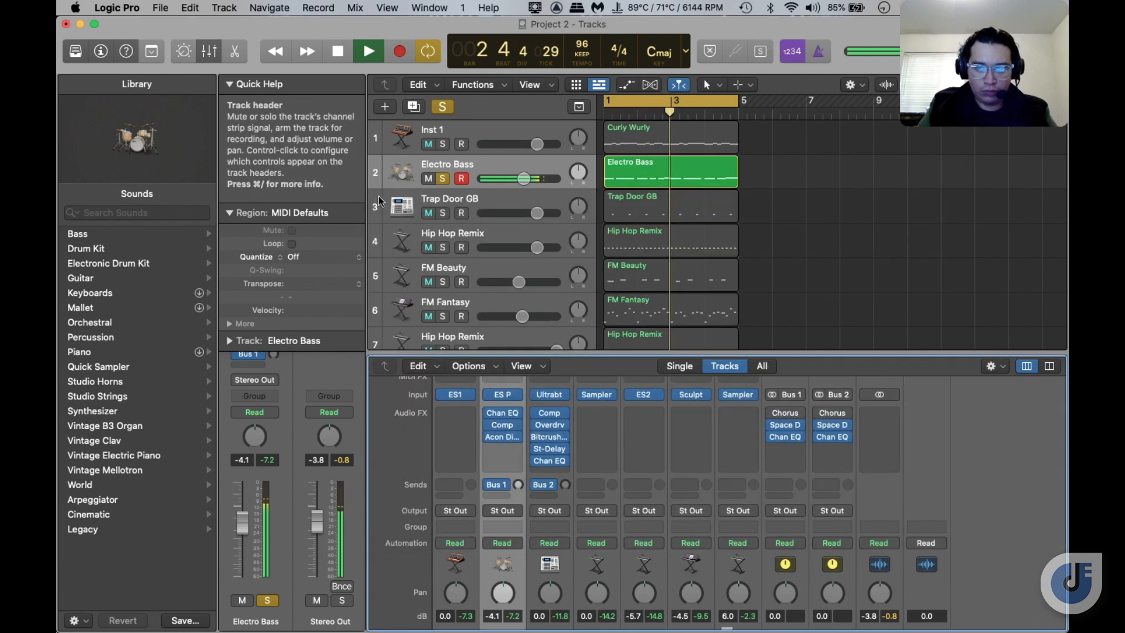
{"action": "scroll", "coordinate": [494, 396], "scroll_direction": "down", "scroll_amount": 2}
{"action": "scroll", "coordinate": [492, 391], "scroll_direction": "down", "scroll_amount": 3}
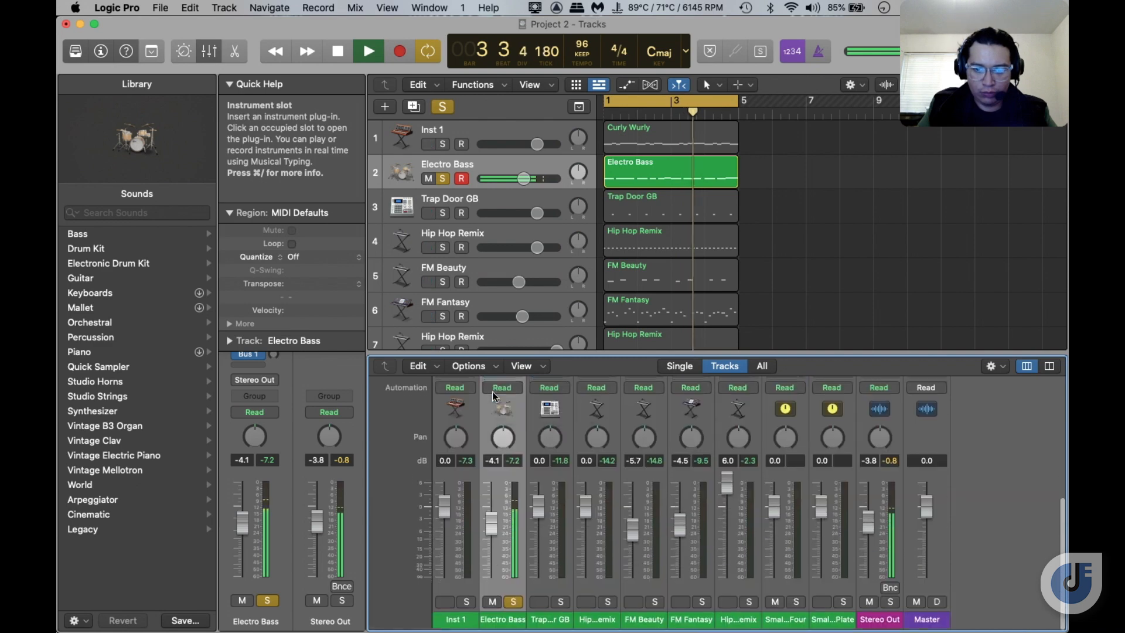
{"action": "scroll", "coordinate": [498, 469], "scroll_direction": "up", "scroll_amount": 1}
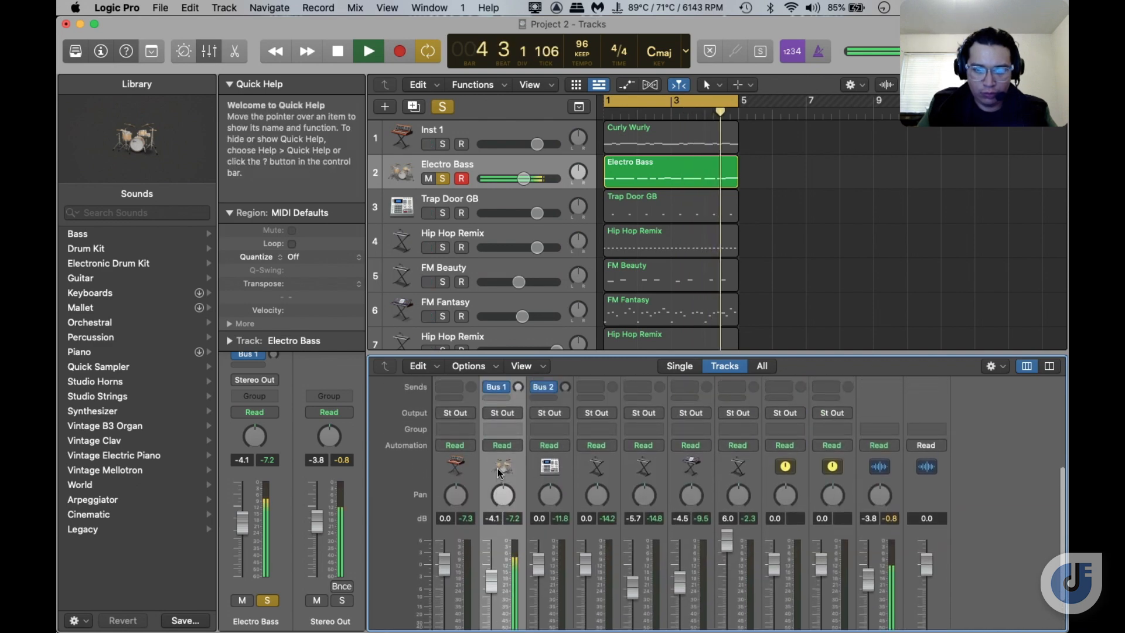
{"action": "scroll", "coordinate": [498, 469], "scroll_direction": "down", "scroll_amount": 2}
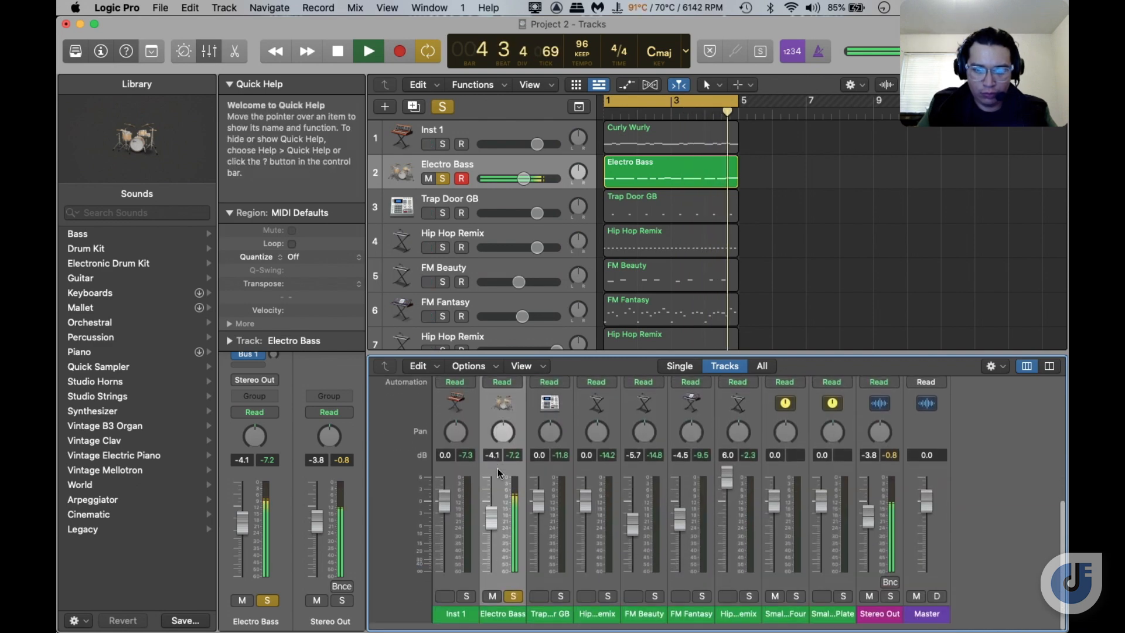
{"action": "left_click", "coordinate": [513, 604]}
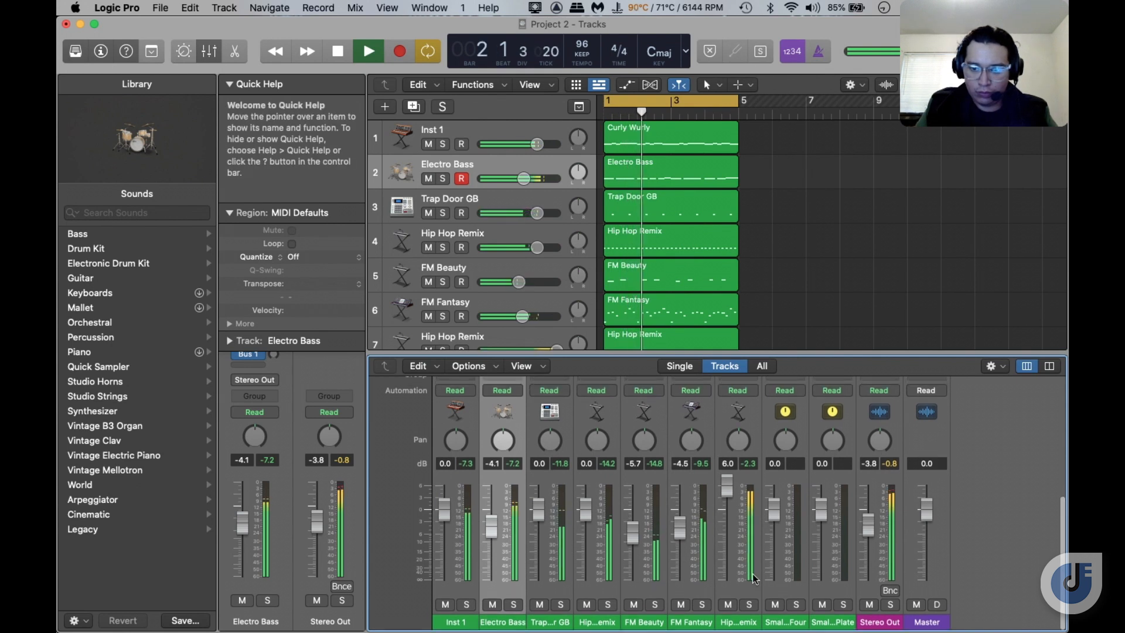
Briefly solo the last Hip Hop Remix channel to hear it alone, and solo the FM Fantasy channel in its place
{"action": "left_click", "coordinate": [751, 605]}
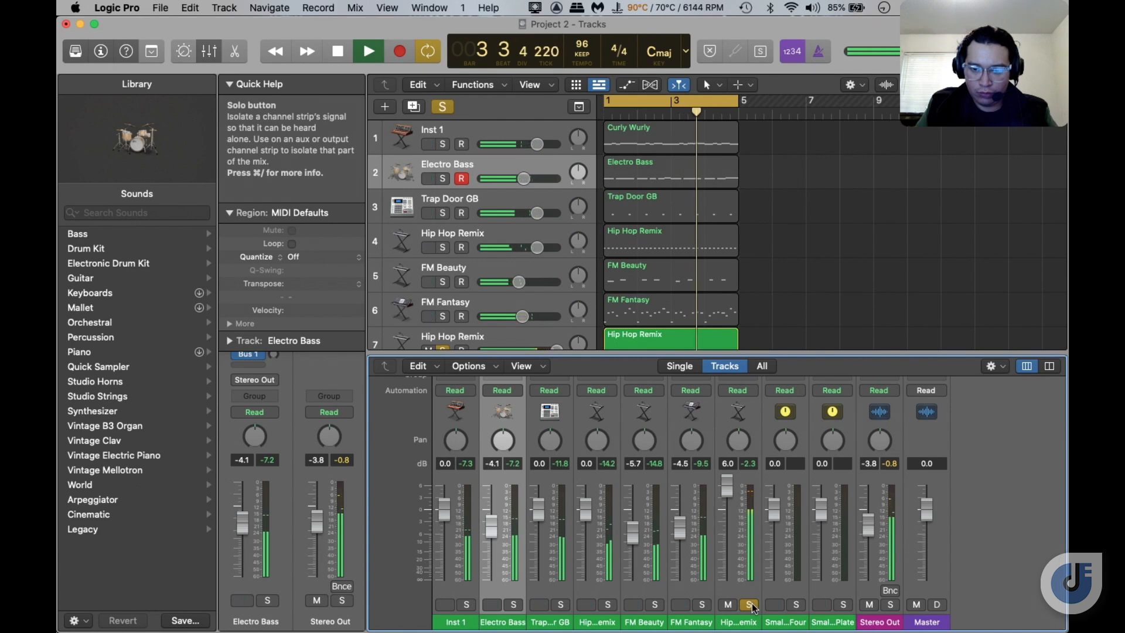
{"action": "left_click", "coordinate": [750, 605]}
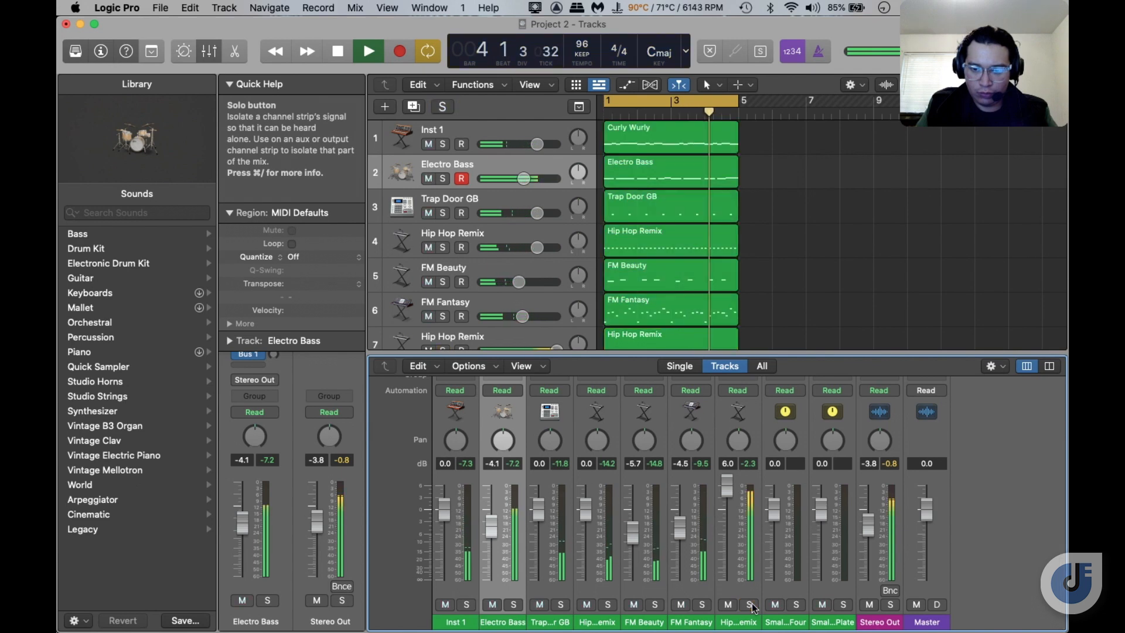
{"action": "left_click", "coordinate": [702, 604]}
Insert Acon Digital Verberate Basic 2 in stereo in the FM Fantasy channel's first audio effect slot
{"action": "scroll", "coordinate": [668, 540], "scroll_direction": "up", "scroll_amount": 3}
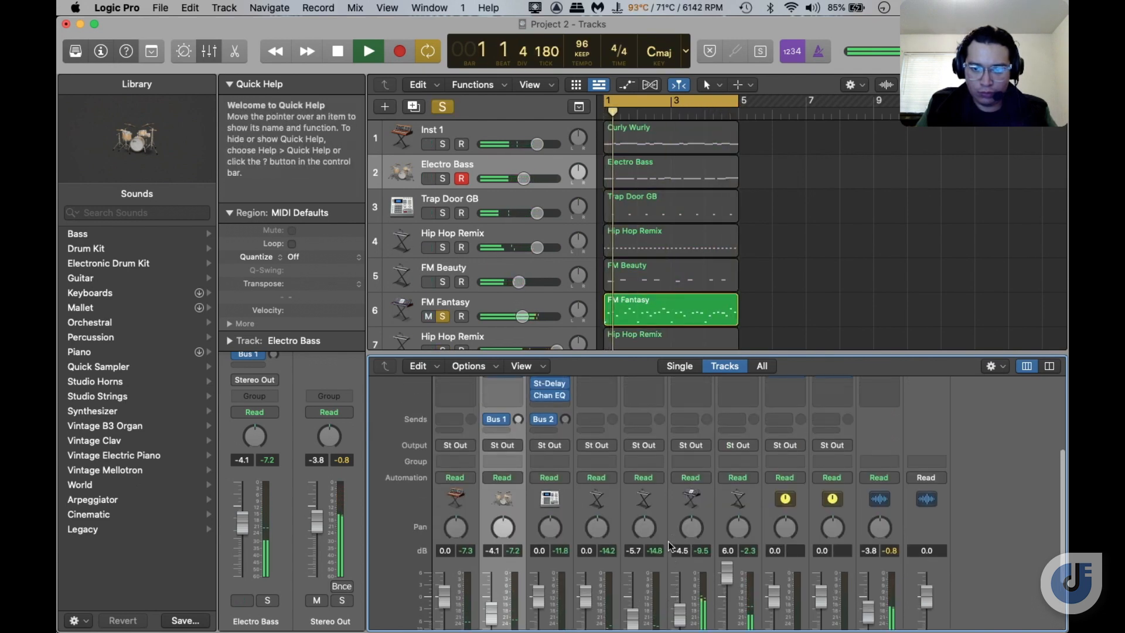
{"action": "scroll", "coordinate": [668, 540], "scroll_direction": "up", "scroll_amount": 4}
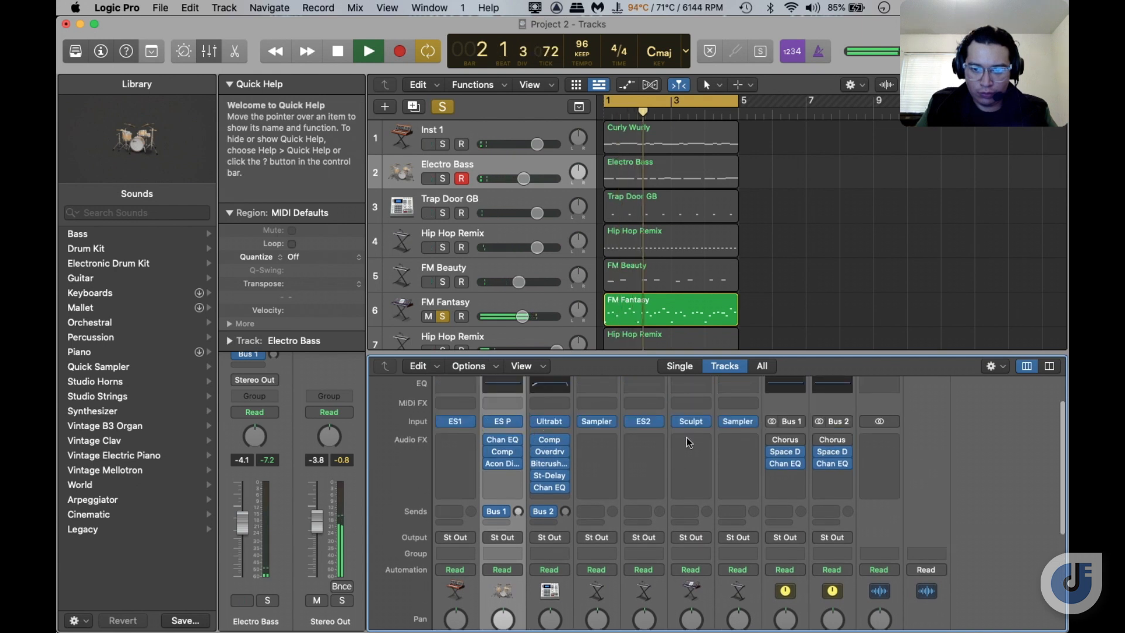
{"action": "left_click", "coordinate": [689, 440]}
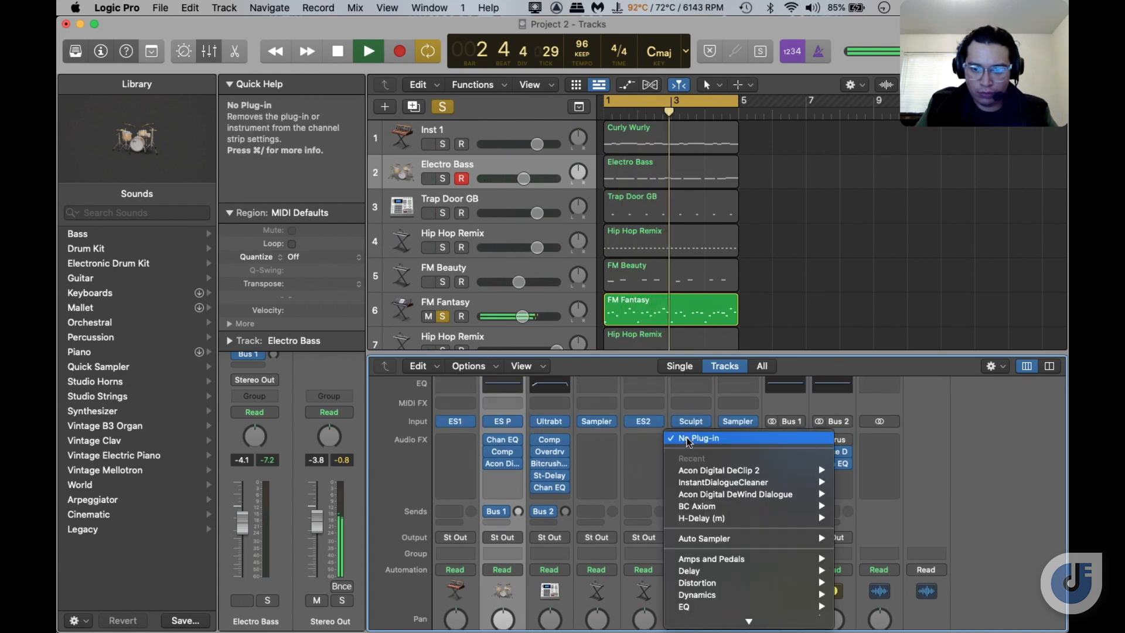
{"action": "mouse_move", "coordinate": [742, 628]}
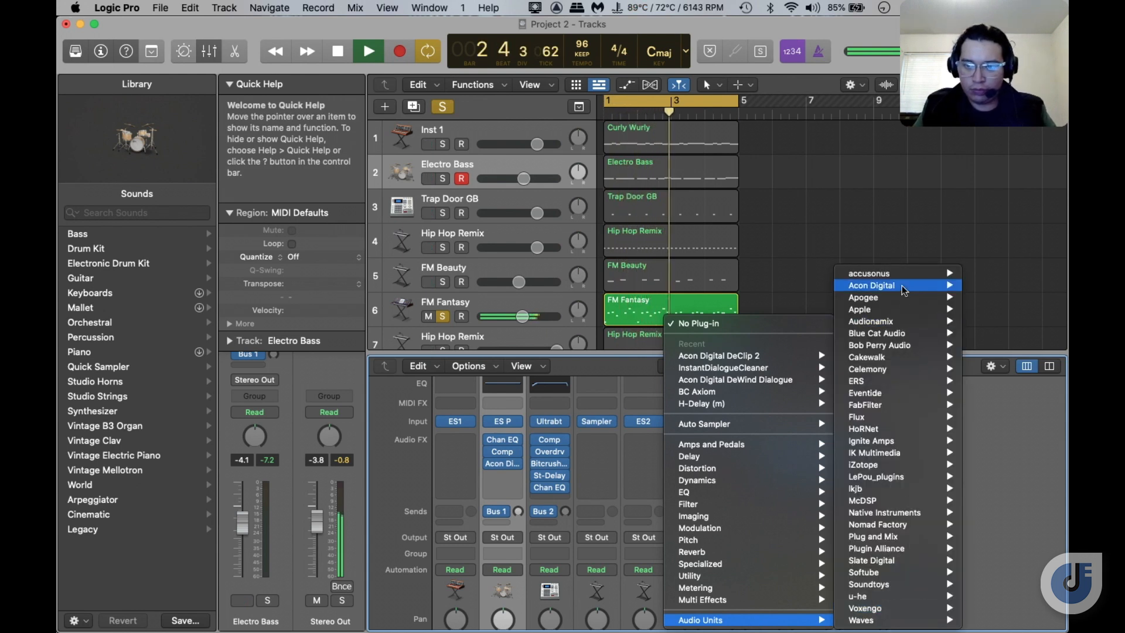
{"action": "mouse_move", "coordinate": [903, 287]}
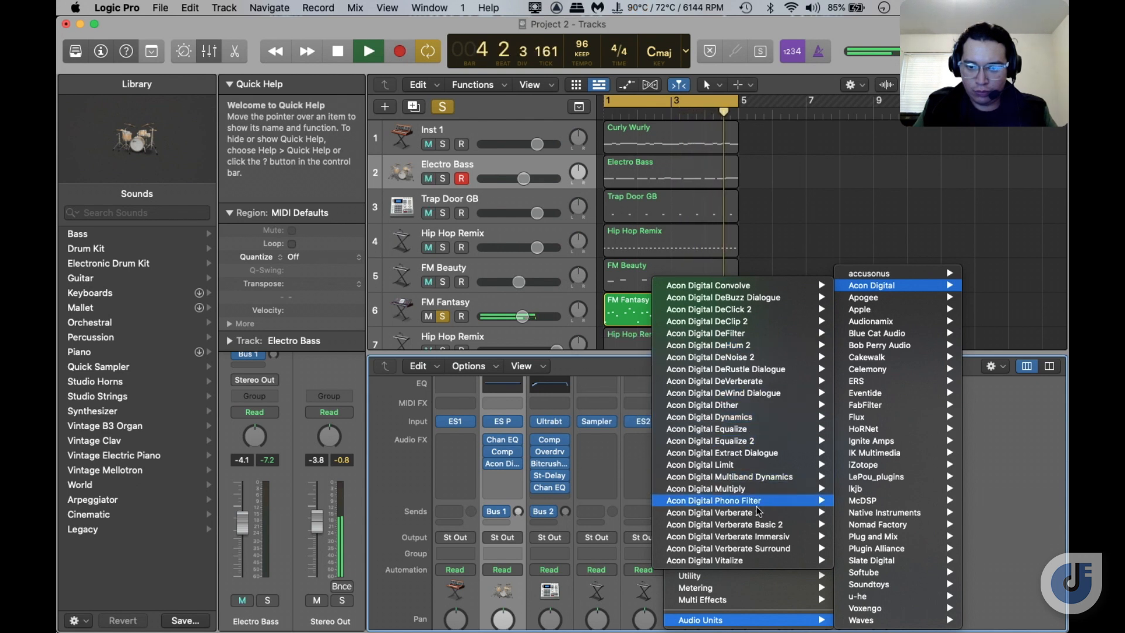
{"action": "mouse_move", "coordinate": [761, 526]}
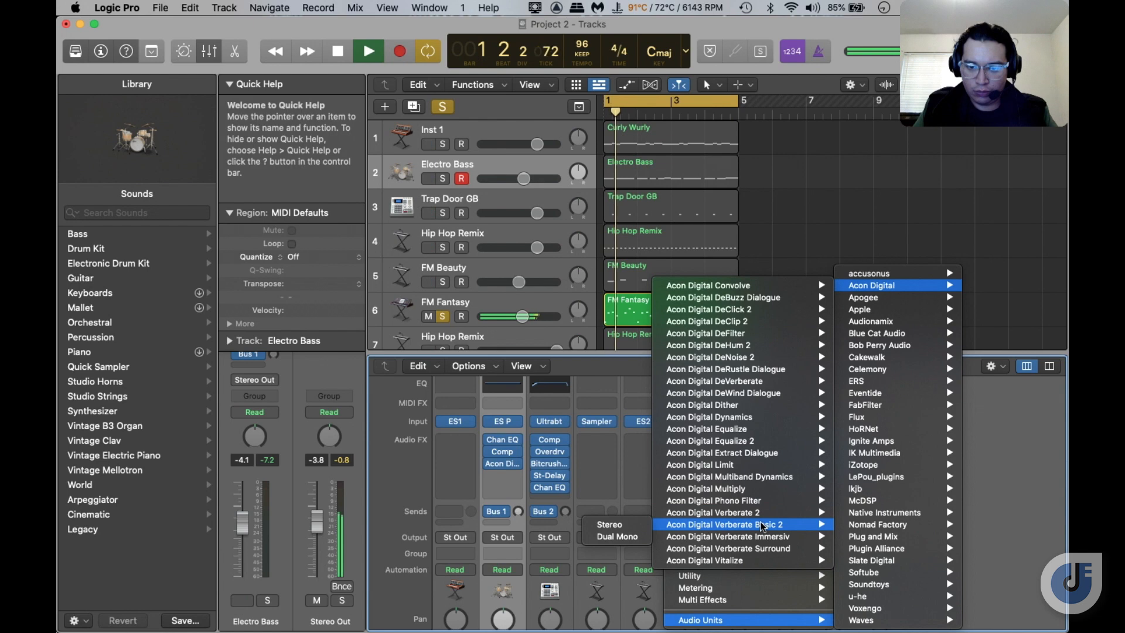
{"action": "left_click", "coordinate": [640, 525]}
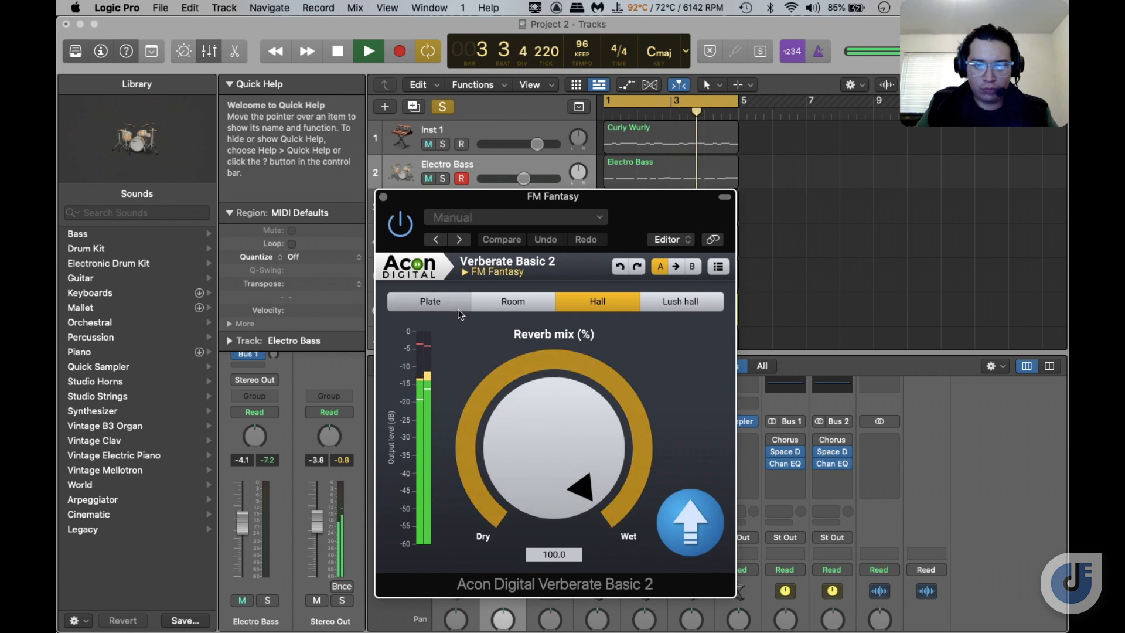
Set Verberate Basic 2's reverb mix to about 60% with the Lush hall type, and close the plug-in window
{"action": "left_click_drag", "start_coordinate": [586, 371], "coordinate": [586, 470]}
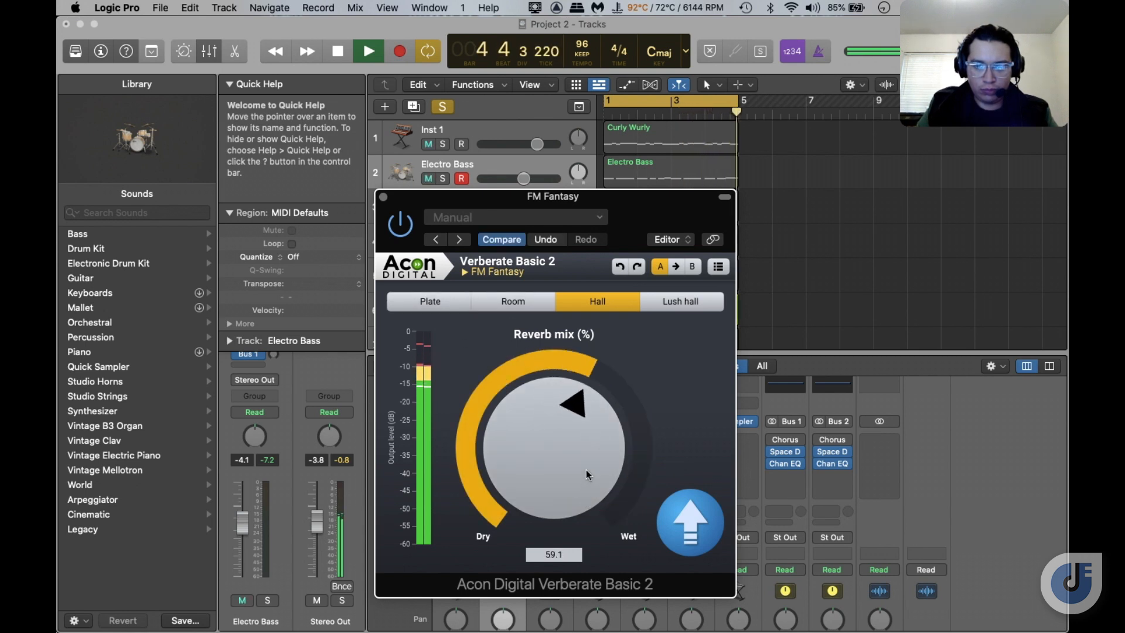
{"action": "left_click", "coordinate": [655, 300]}
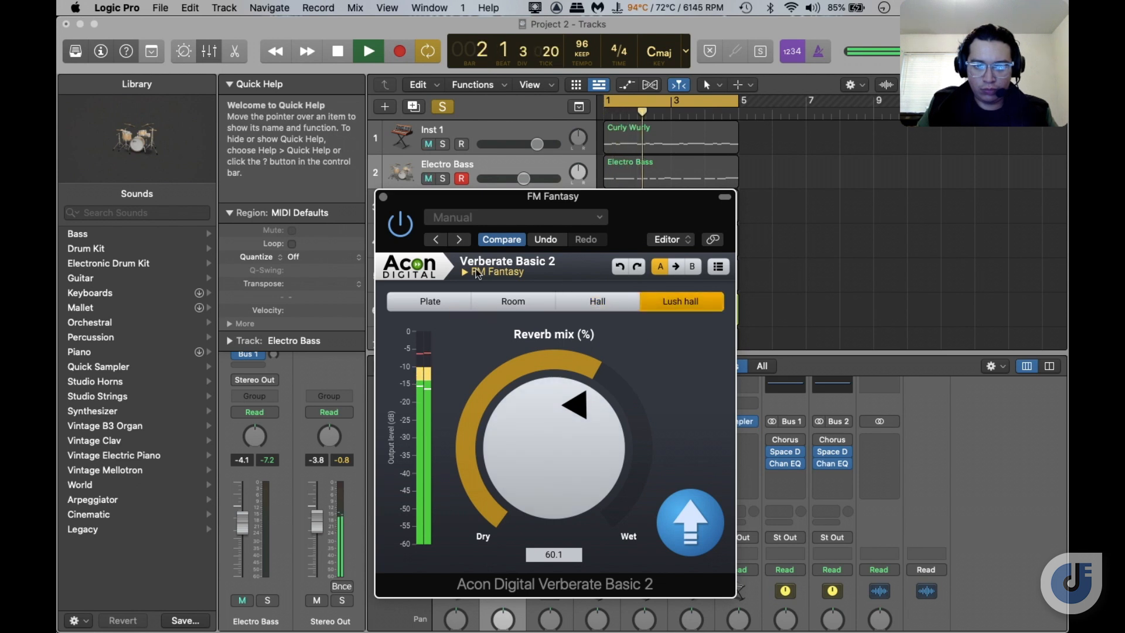
{"action": "left_click", "coordinate": [384, 197]}
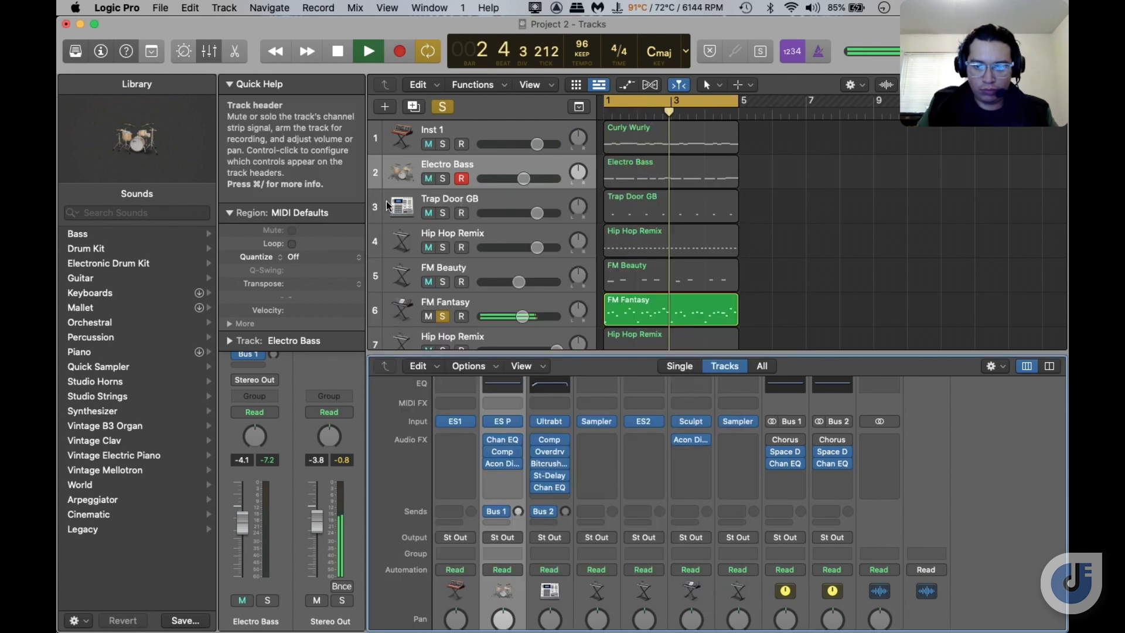
Insert Acon Digital Multiply in stereo below the reverb on the FM Fantasy channel
{"action": "left_click", "coordinate": [681, 451]}
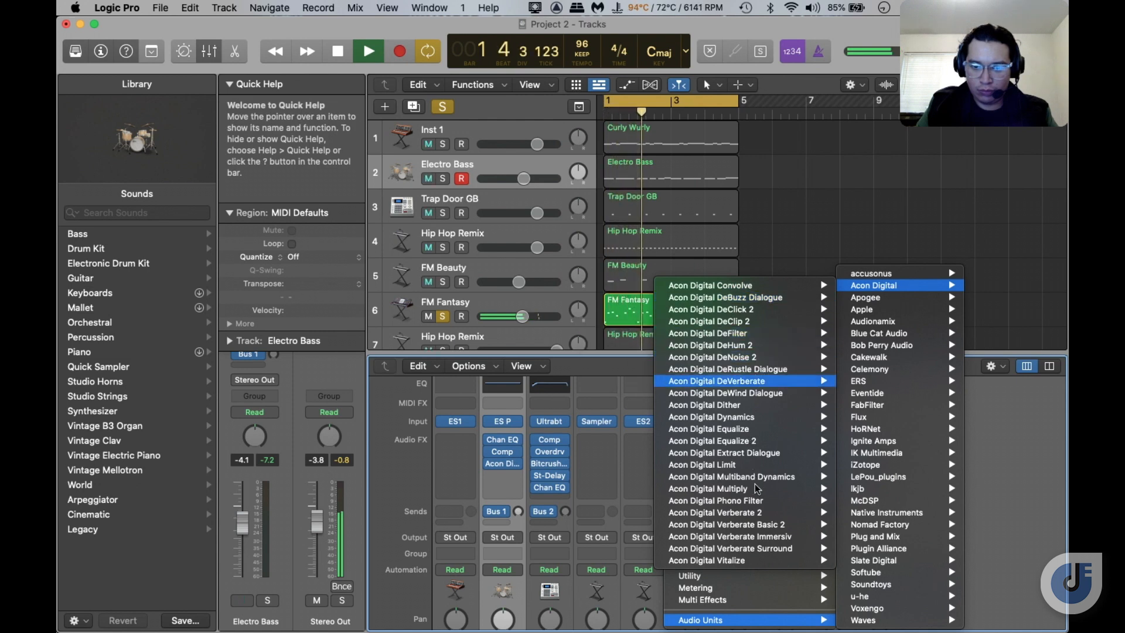
{"action": "mouse_move", "coordinate": [753, 514]}
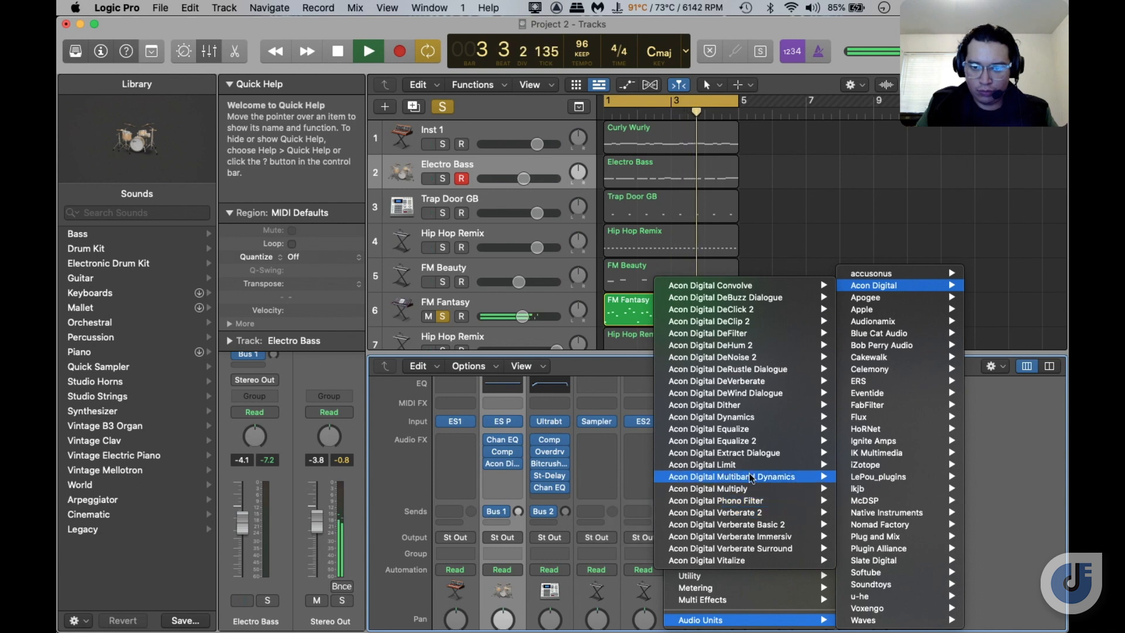
{"action": "mouse_move", "coordinate": [713, 490]}
{"action": "left_click", "coordinate": [645, 489]}
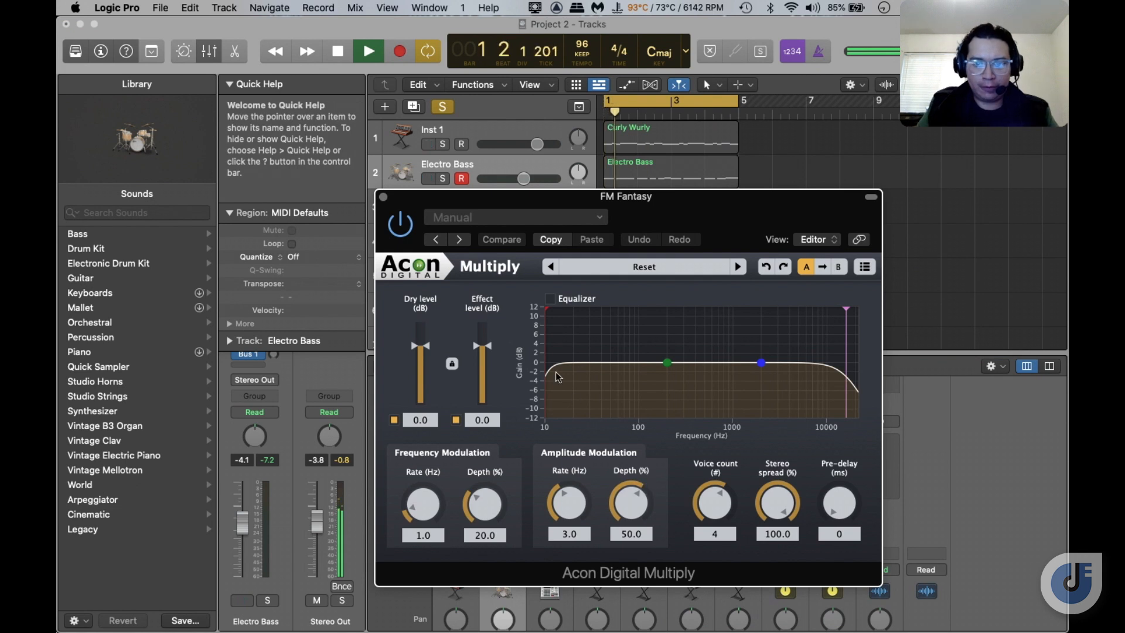
Step backwards through Multiply's presets, auditioning each one, and load Enhance stereo
{"action": "left_click", "coordinate": [551, 267]}
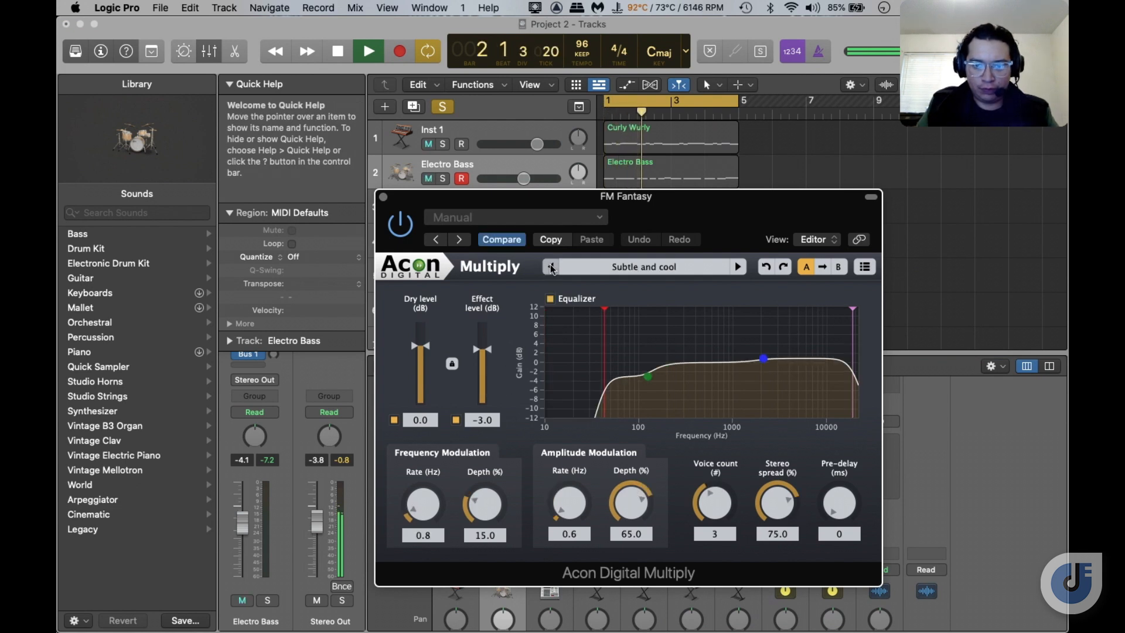
{"action": "left_click", "coordinate": [551, 267]}
{"action": "left_click", "coordinate": [551, 267]}
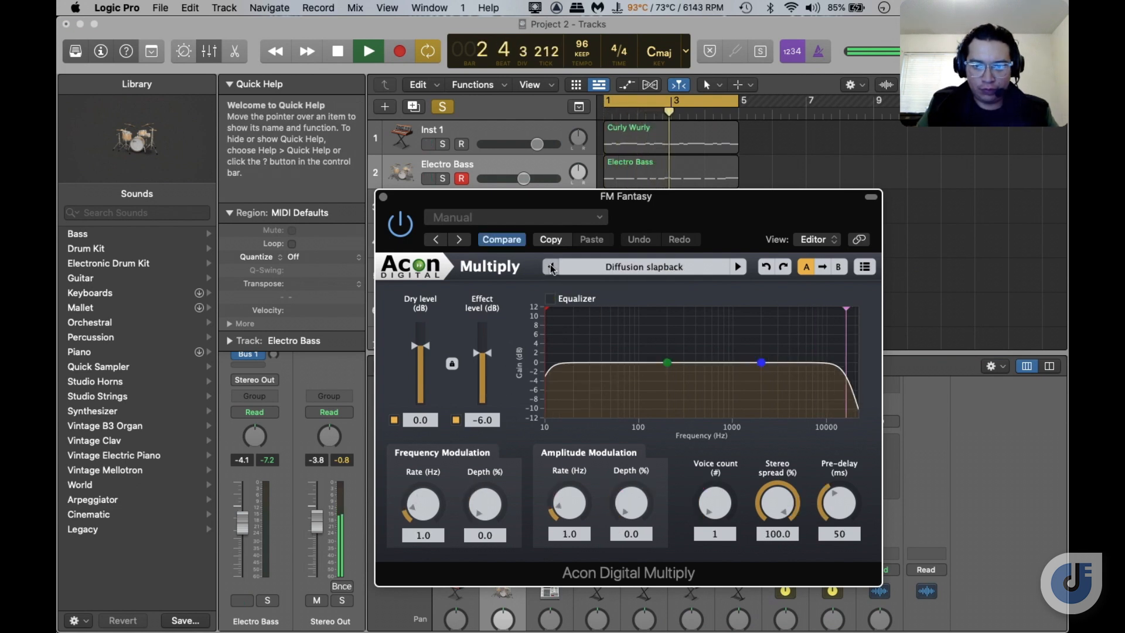
{"action": "left_click", "coordinate": [551, 267]}
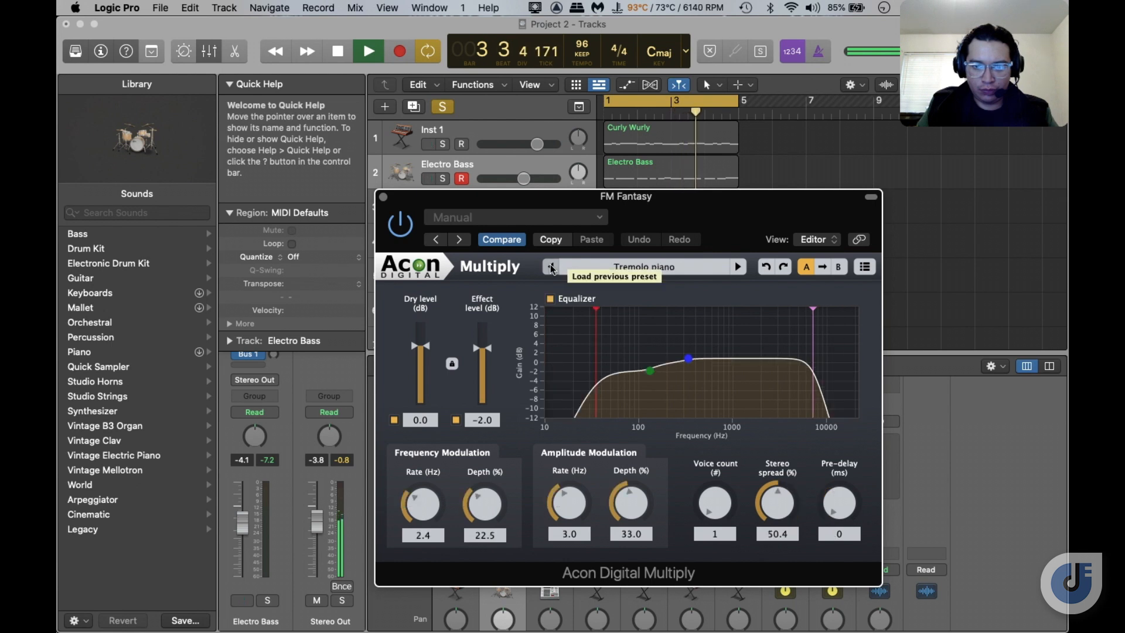
{"action": "left_click", "coordinate": [551, 267]}
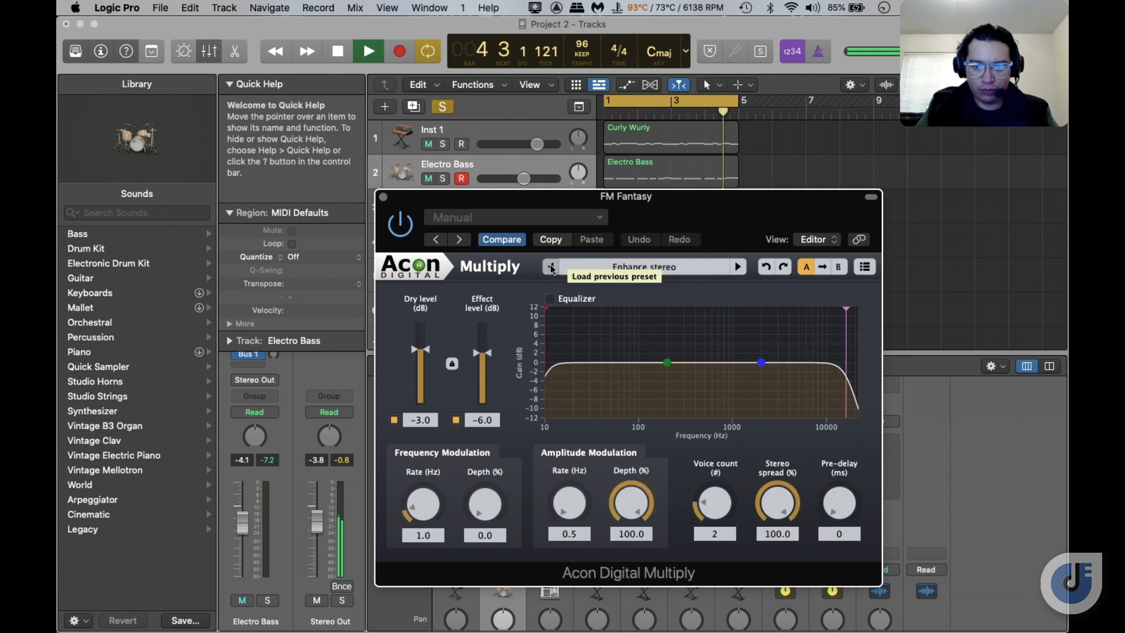
Set Multiply's frequency modulation to 1.5 Hz and 58.4%, amplitude rate to 8.7 Hz, voices to 3 and pre-delay to 185 ms, and close it
{"action": "left_click_drag", "start_coordinate": [569, 502], "coordinate": [560, 474]}
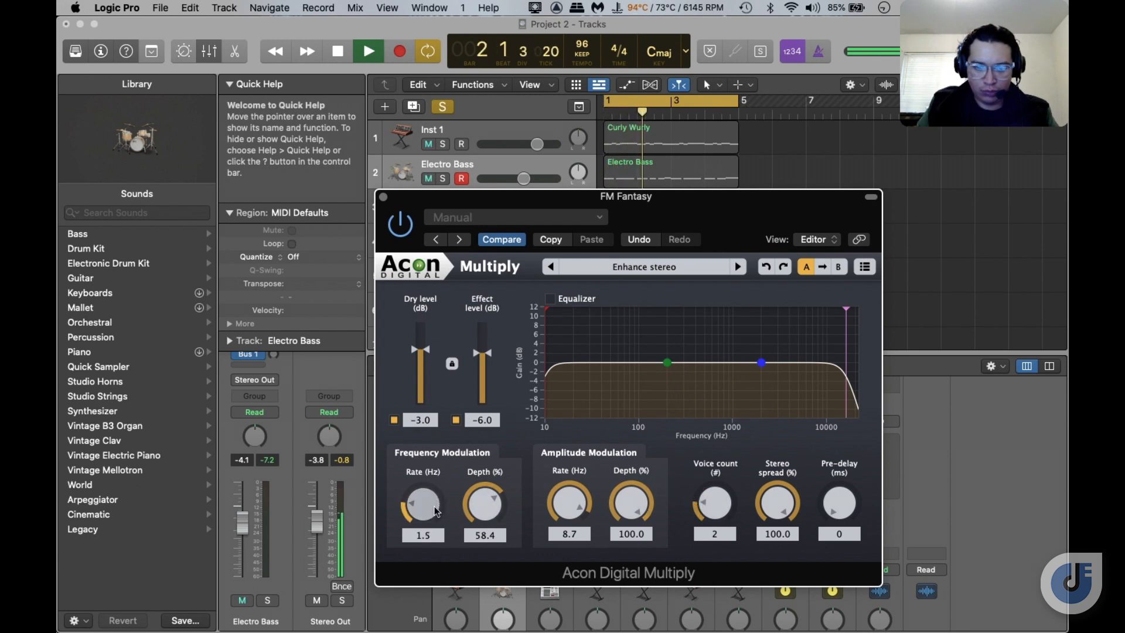
{"action": "left_click_drag", "start_coordinate": [706, 506], "coordinate": [707, 476]}
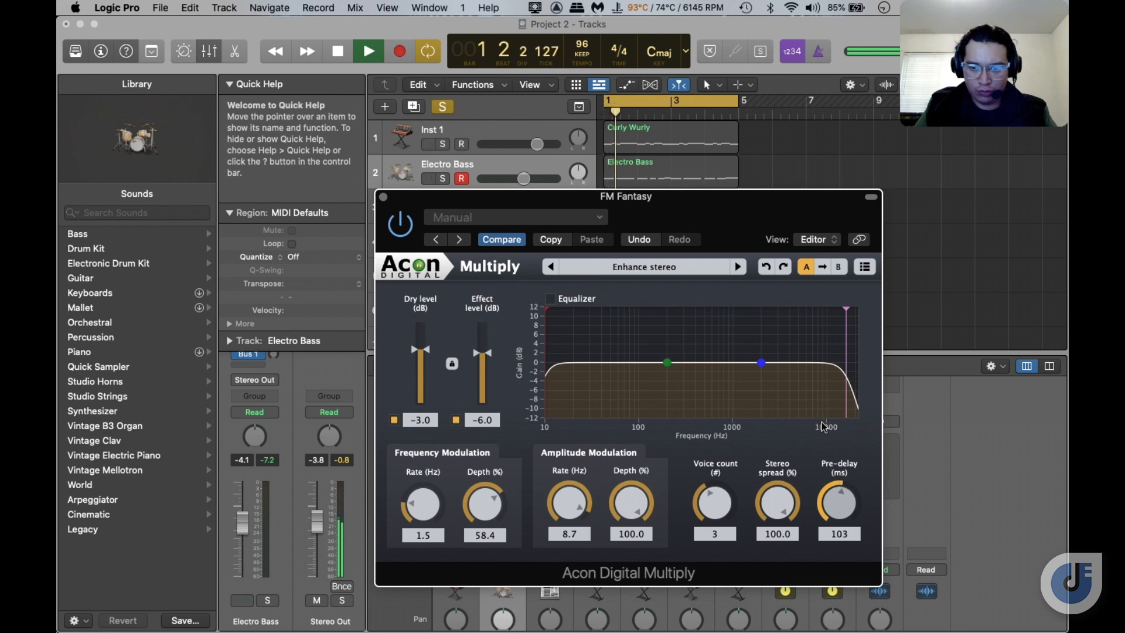
{"action": "left_click_drag", "start_coordinate": [825, 333], "coordinate": [825, 390]}
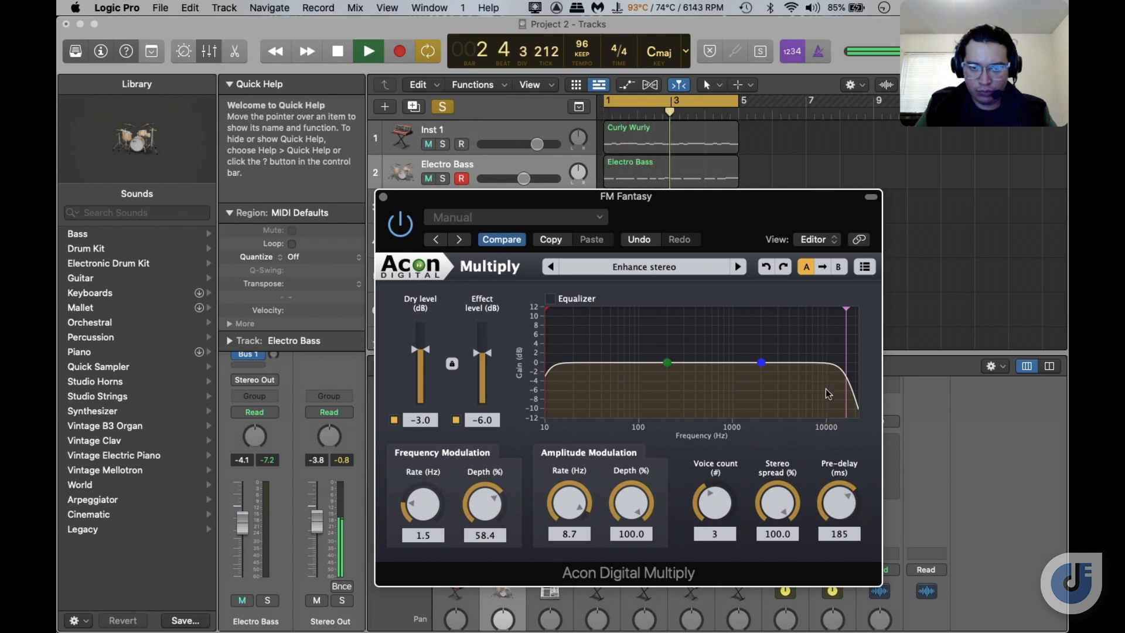
{"action": "left_click", "coordinate": [383, 197]}
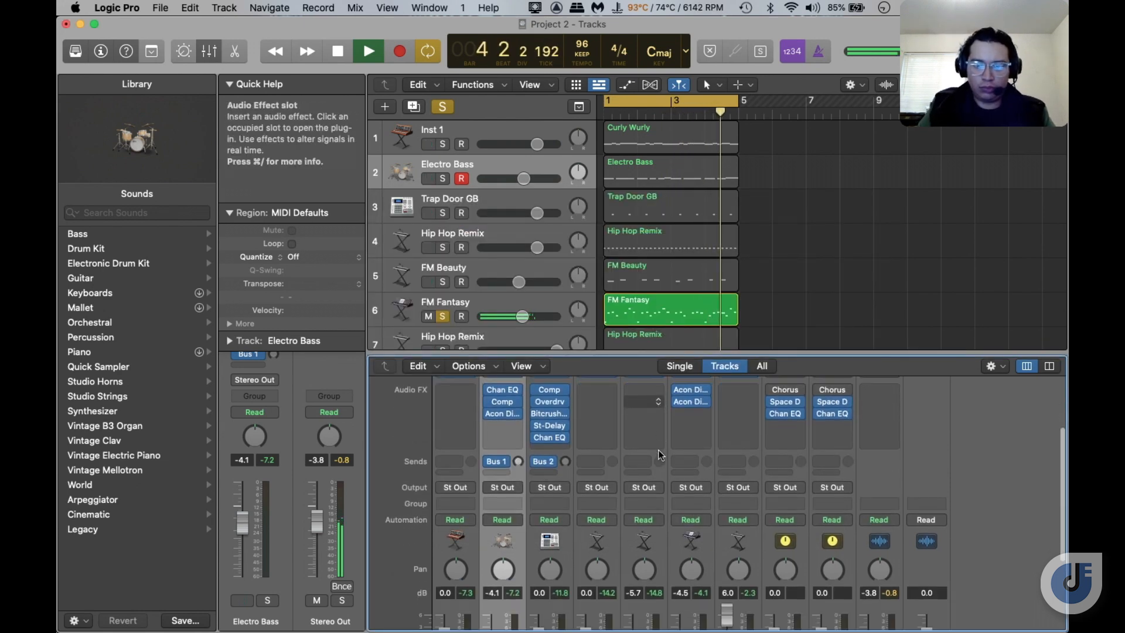
Unsolo the FM Fantasy channel and raise its volume fader to -1.8 dB
{"action": "scroll", "coordinate": [661, 455], "scroll_direction": "down", "scroll_amount": 5}
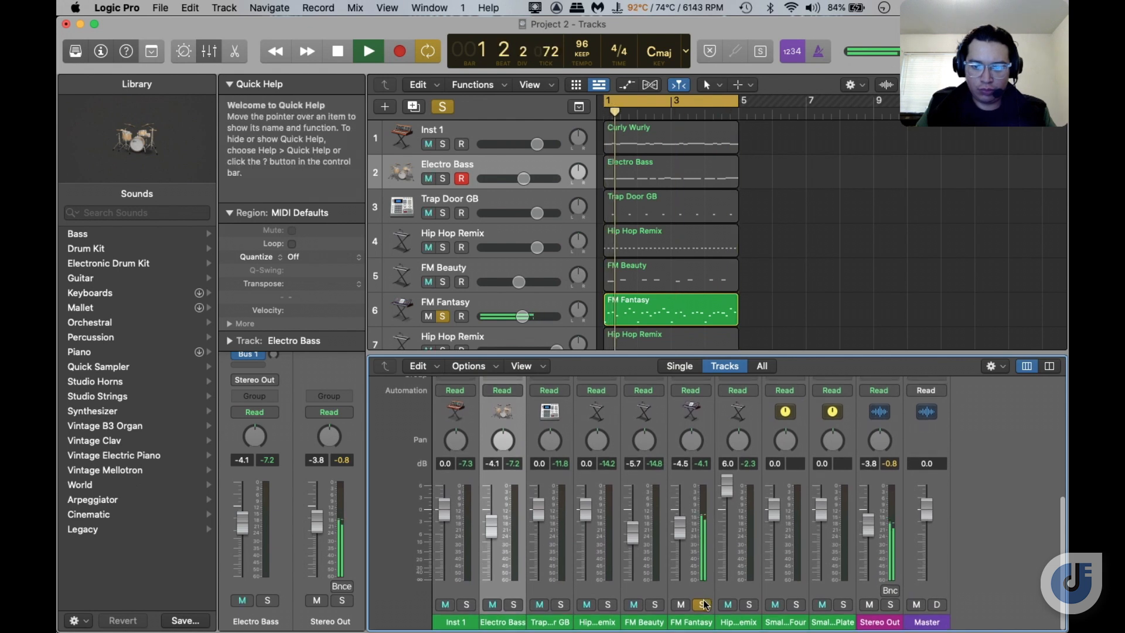
{"action": "left_click", "coordinate": [702, 604]}
{"action": "left_click_drag", "start_coordinate": [679, 529], "coordinate": [679, 508]}
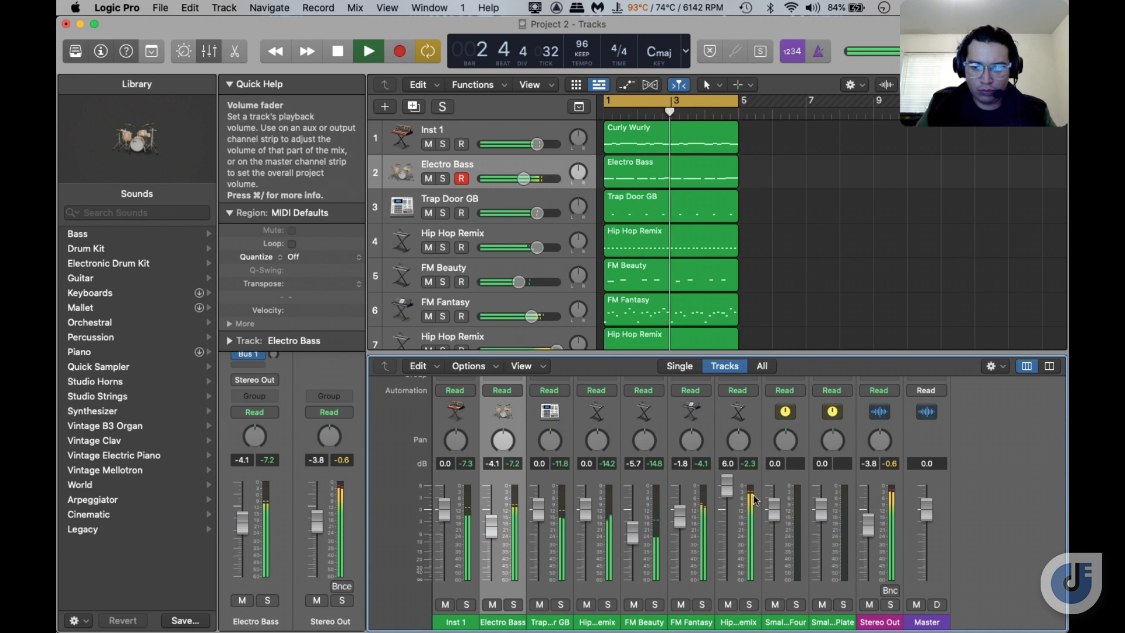
Look over the mixer's effect inserts and levels, and briefly solo FM Fantasy to hear it alone
{"action": "scroll", "coordinate": [948, 466], "scroll_direction": "down", "scroll_amount": 1}
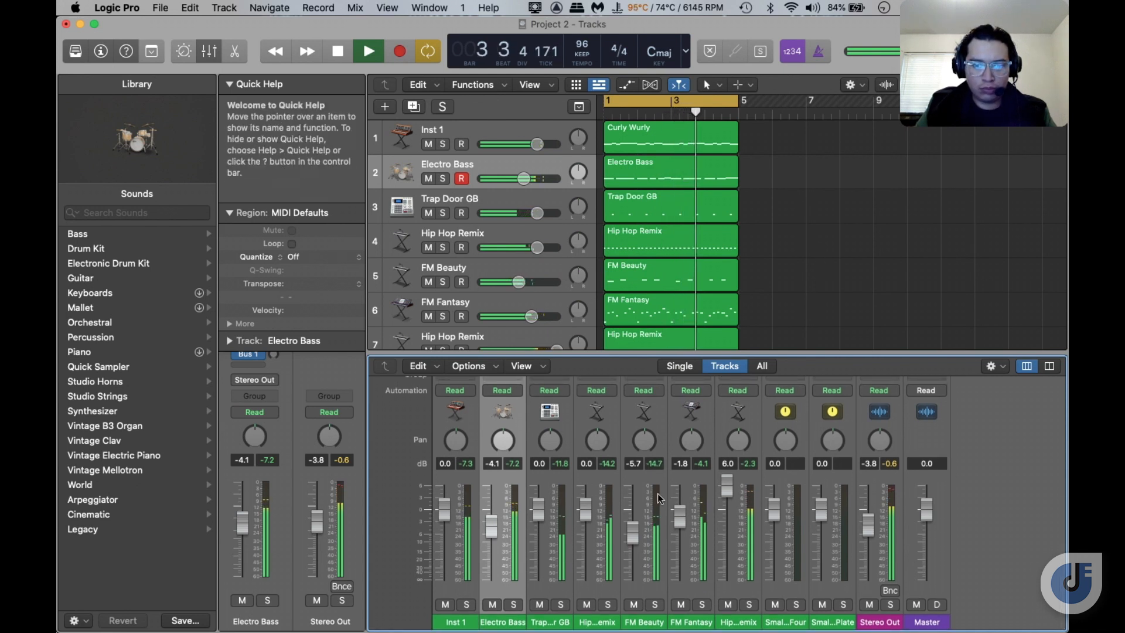
{"action": "scroll", "coordinate": [519, 487], "scroll_direction": "up", "scroll_amount": 5}
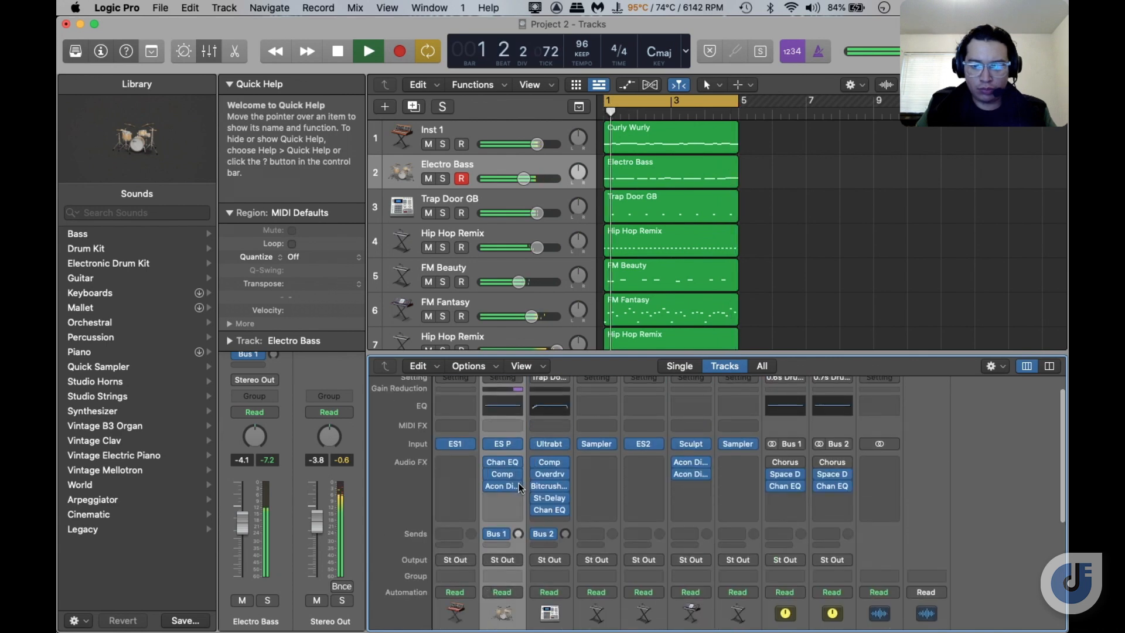
{"action": "scroll", "coordinate": [519, 483], "scroll_direction": "down", "scroll_amount": 5}
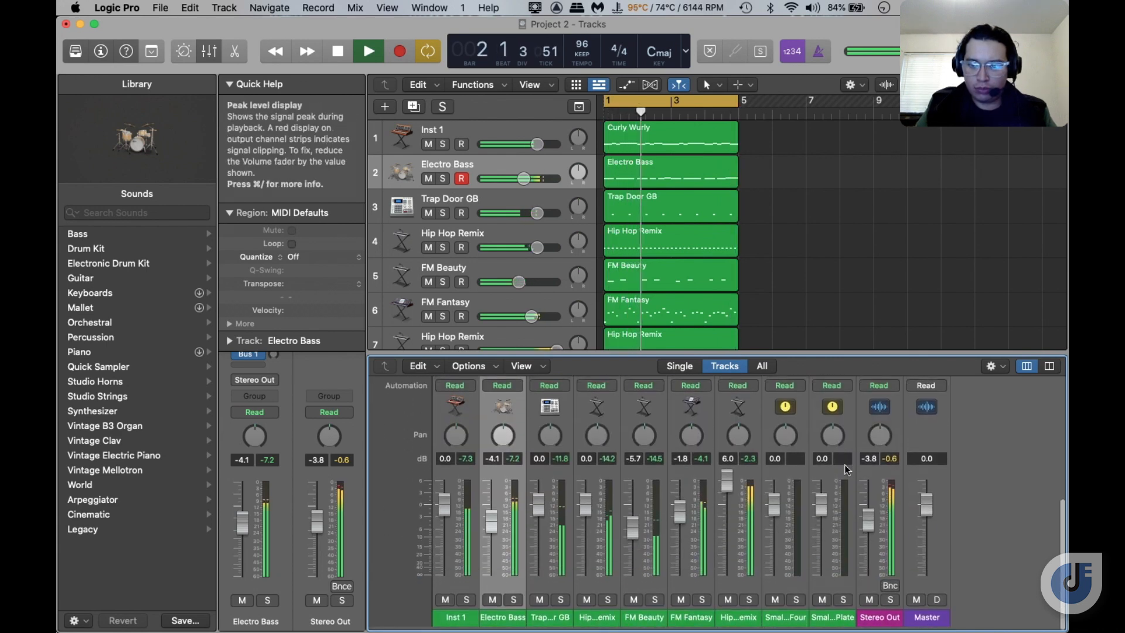
{"action": "left_click", "coordinate": [702, 603]}
{"action": "left_click", "coordinate": [702, 604]}
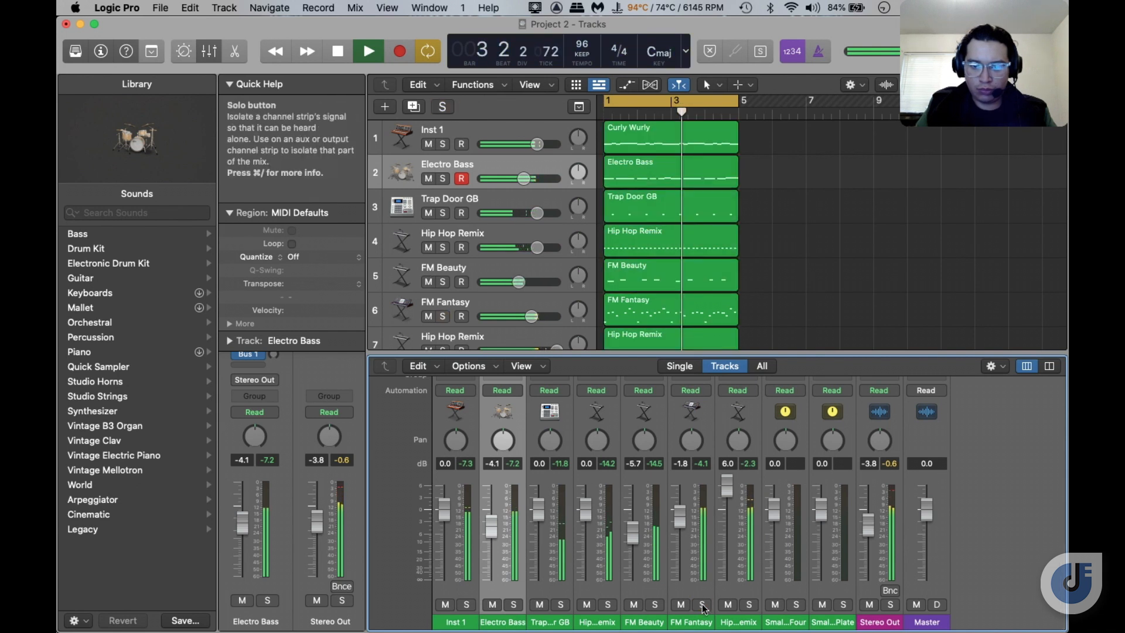
Solo the FM Beauty channel and lower the Stereo Out fader to -8.0 dB
{"action": "left_click", "coordinate": [654, 609]}
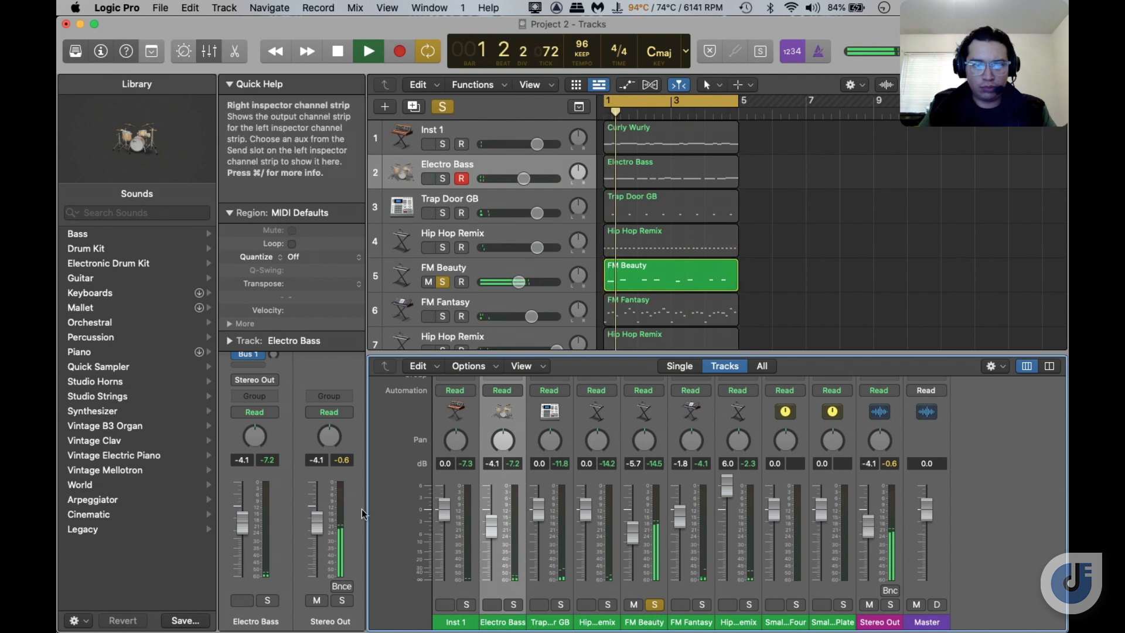
{"action": "scroll", "coordinate": [384, 450], "scroll_direction": "up", "scroll_amount": 4}
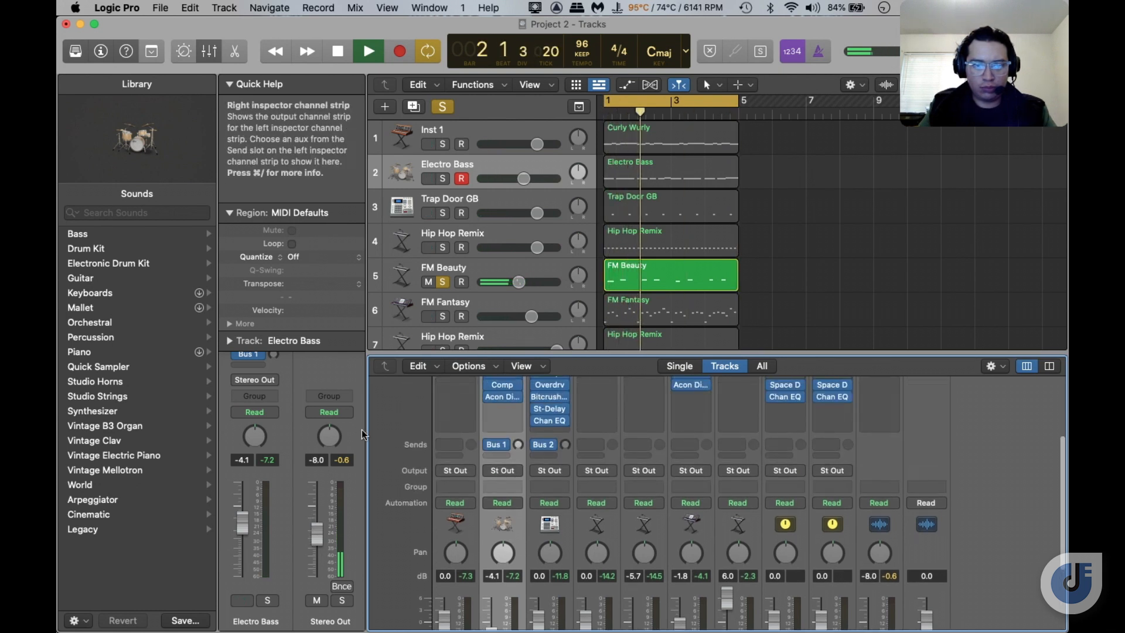
{"action": "scroll", "coordinate": [648, 514], "scroll_direction": "down", "scroll_amount": 4}
{"action": "scroll", "coordinate": [648, 515], "scroll_direction": "up", "scroll_amount": 4}
{"action": "scroll", "coordinate": [648, 511], "scroll_direction": "up", "scroll_amount": 3}
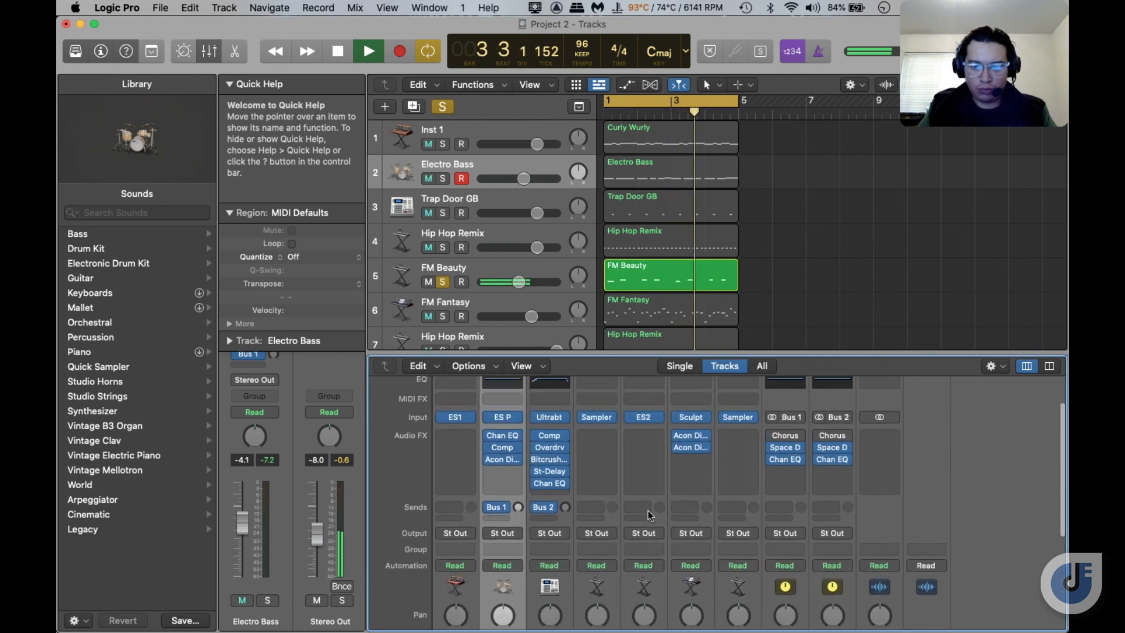
Insert the Acon Digital DeNoise 2 Audio Unit in stereo on the FM Beauty channel
{"action": "left_click", "coordinate": [653, 450]}
{"action": "mouse_move", "coordinate": [692, 623]}
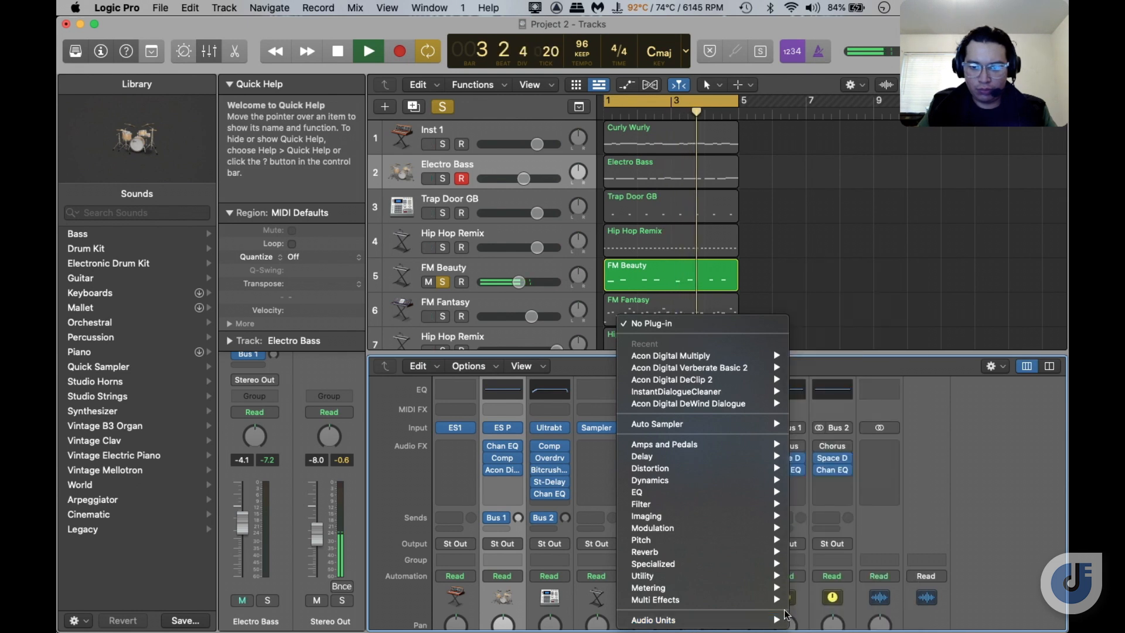
{"action": "mouse_move", "coordinate": [761, 620]}
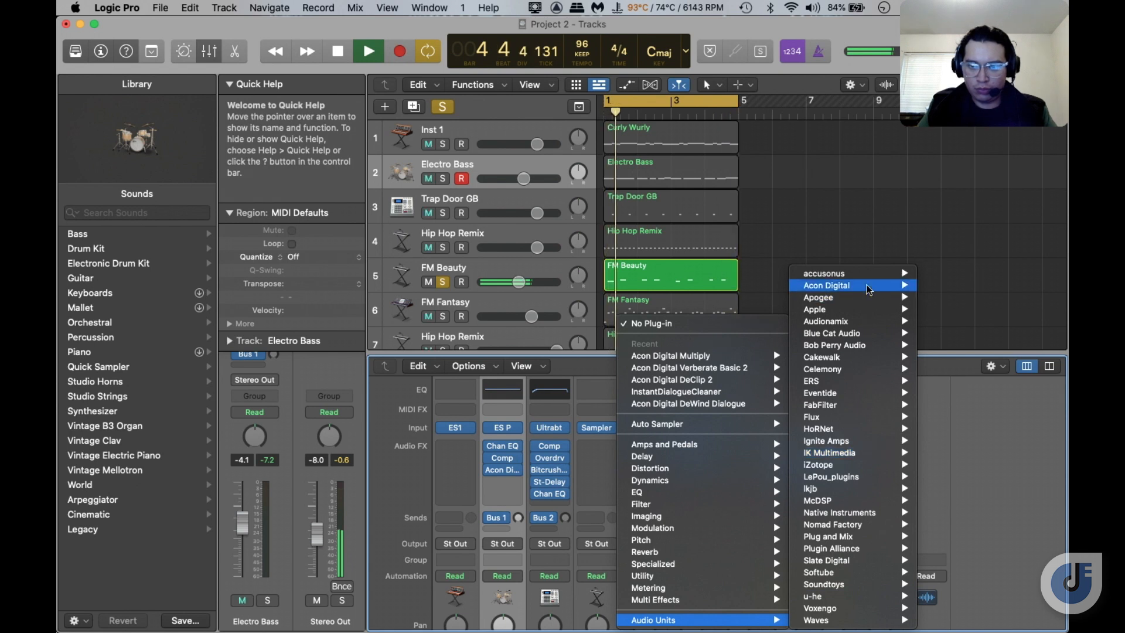
{"action": "mouse_move", "coordinate": [867, 287]}
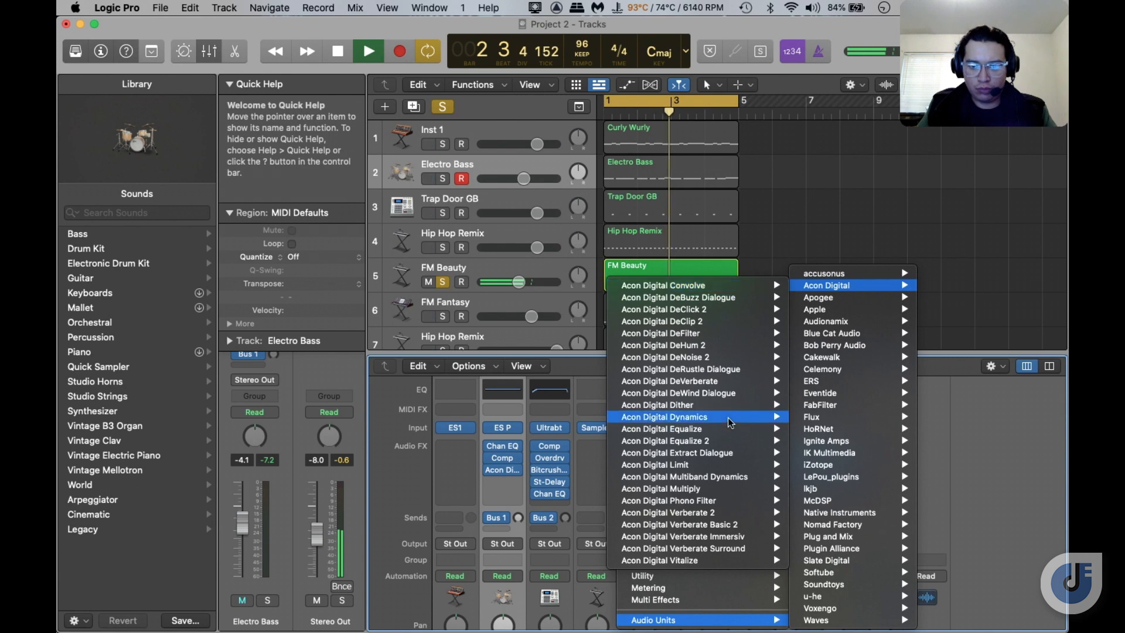
{"action": "mouse_move", "coordinate": [728, 420]}
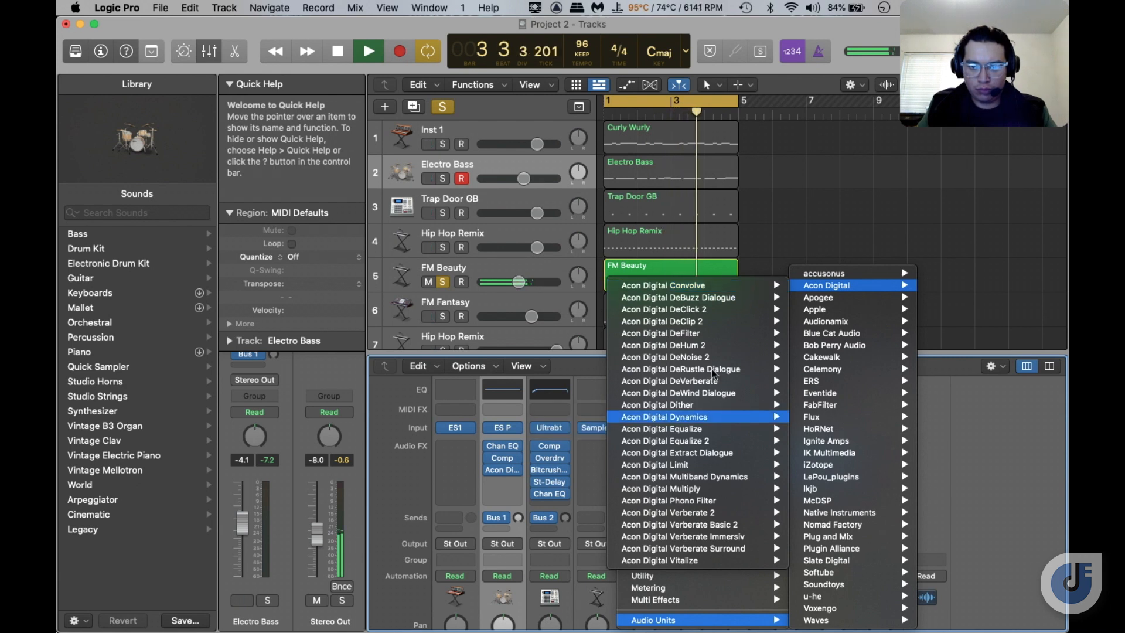
{"action": "mouse_move", "coordinate": [712, 359]}
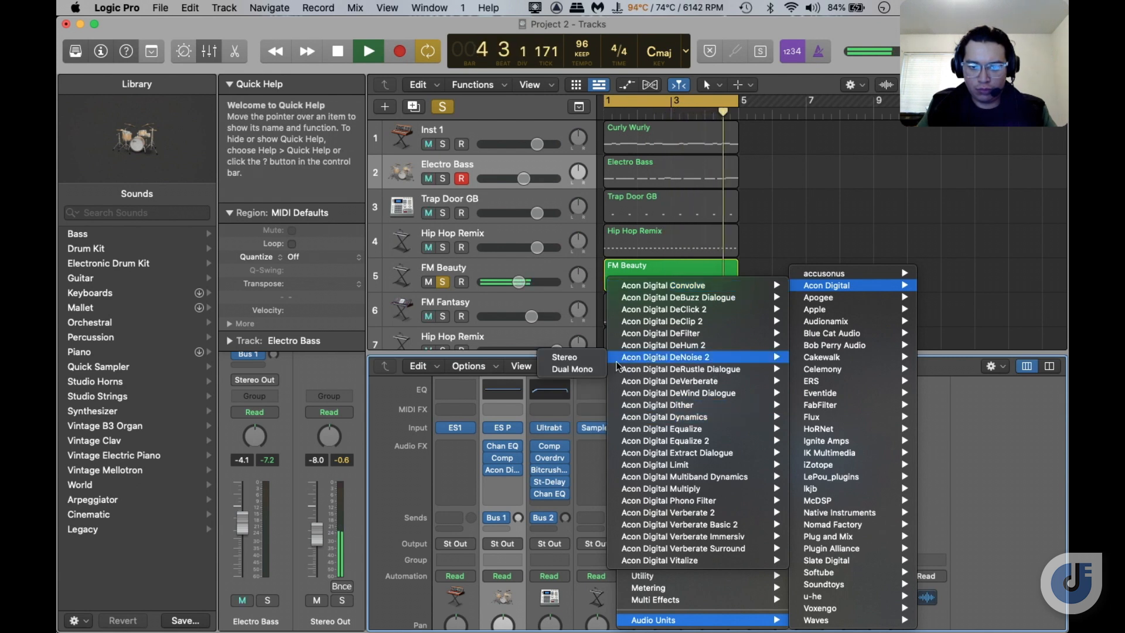
{"action": "left_click", "coordinate": [594, 356]}
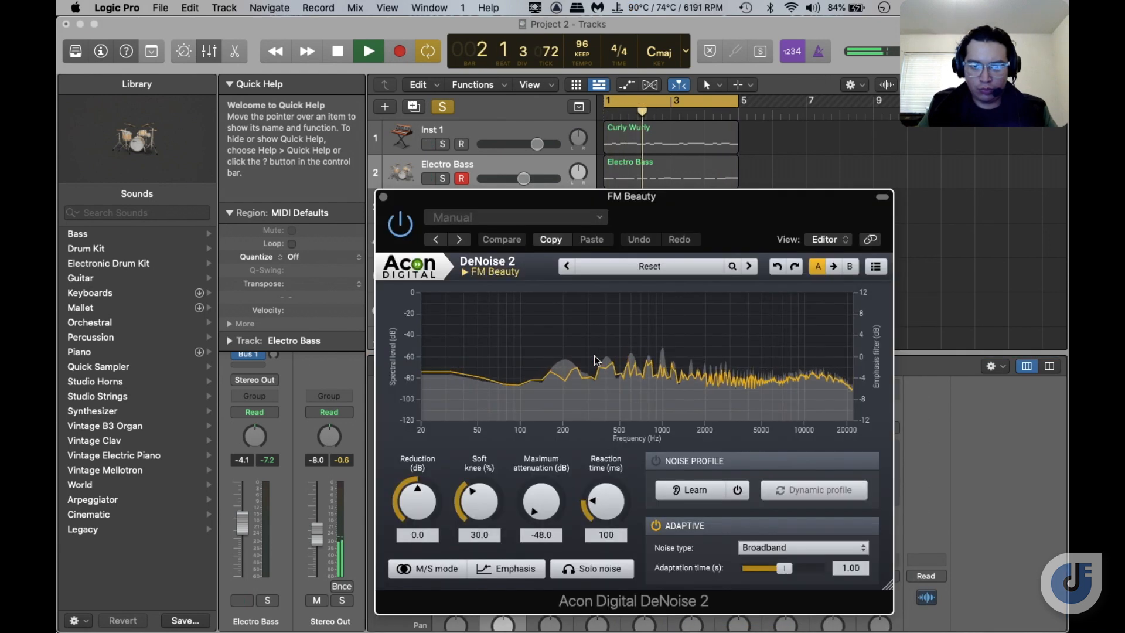
From the Reduce broadband noise preset, try noise profile learning with reduction at 15.0 dB and maximum attenuation at 0.0 dB
{"action": "left_click", "coordinate": [566, 269]}
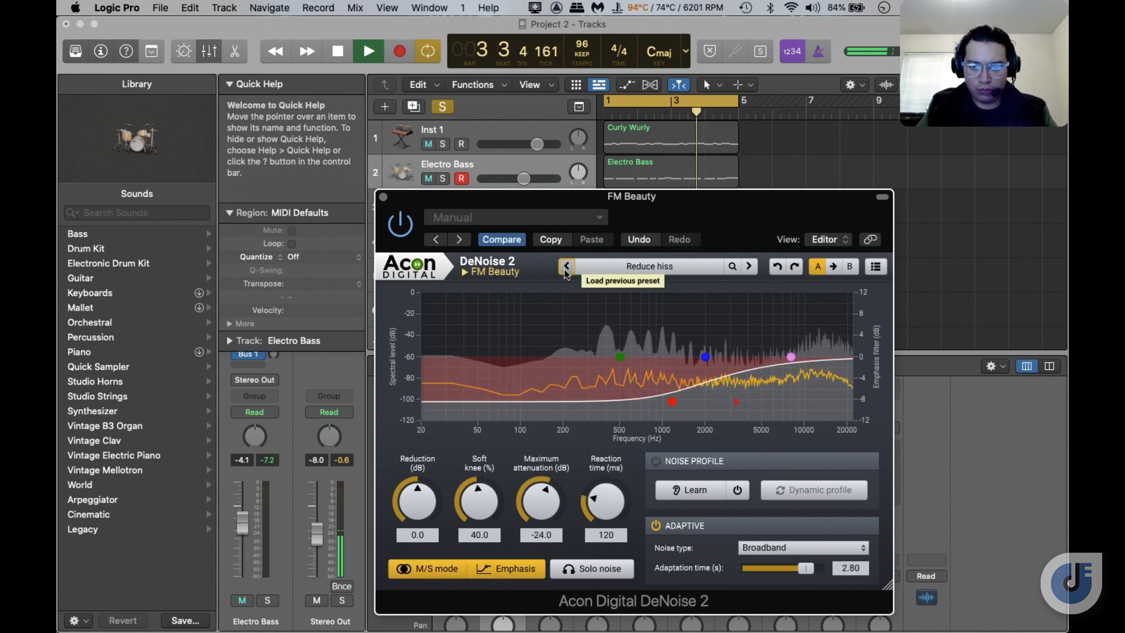
{"action": "left_click", "coordinate": [566, 267]}
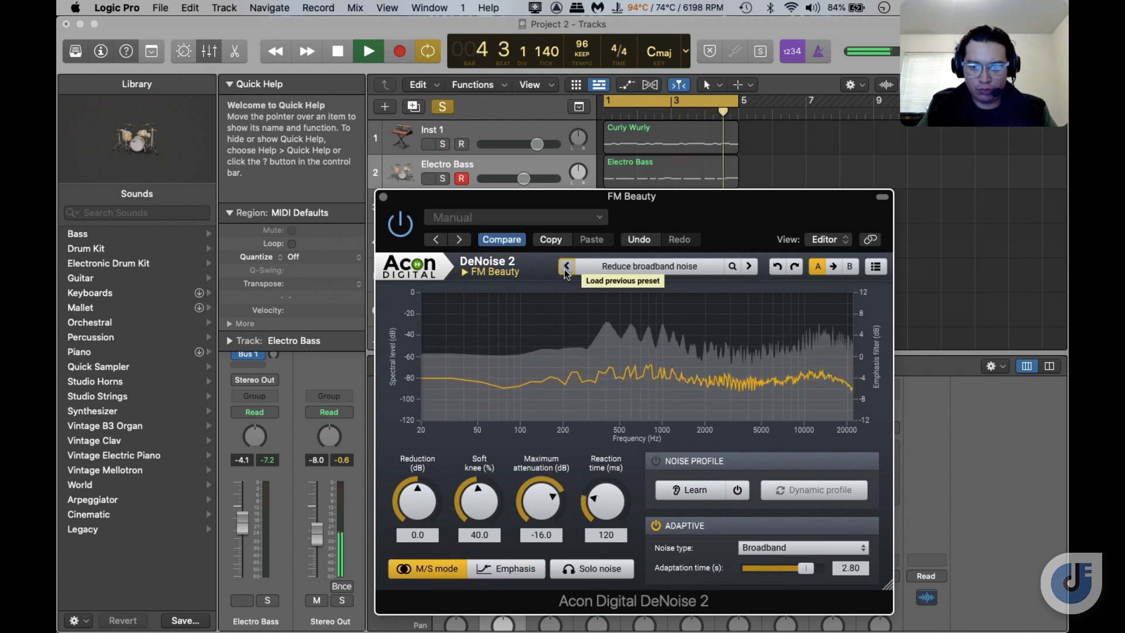
{"action": "left_click", "coordinate": [702, 494]}
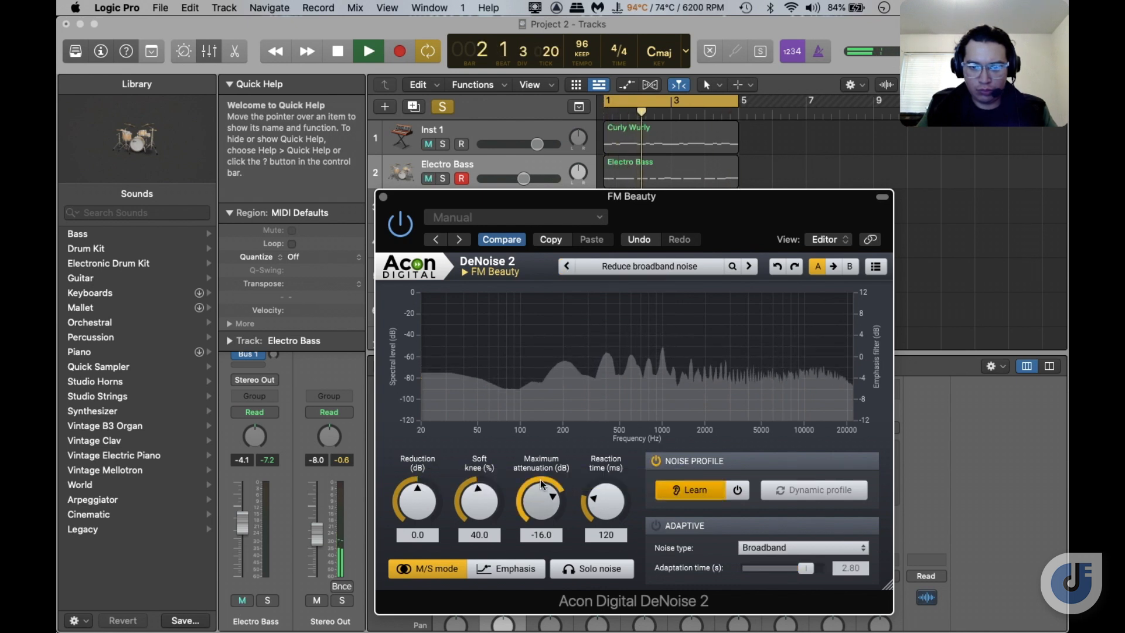
{"action": "left_click_drag", "start_coordinate": [542, 497], "coordinate": [541, 405]}
{"action": "left_click_drag", "start_coordinate": [542, 505], "coordinate": [540, 533]}
{"action": "left_click_drag", "start_coordinate": [416, 501], "coordinate": [409, 378]}
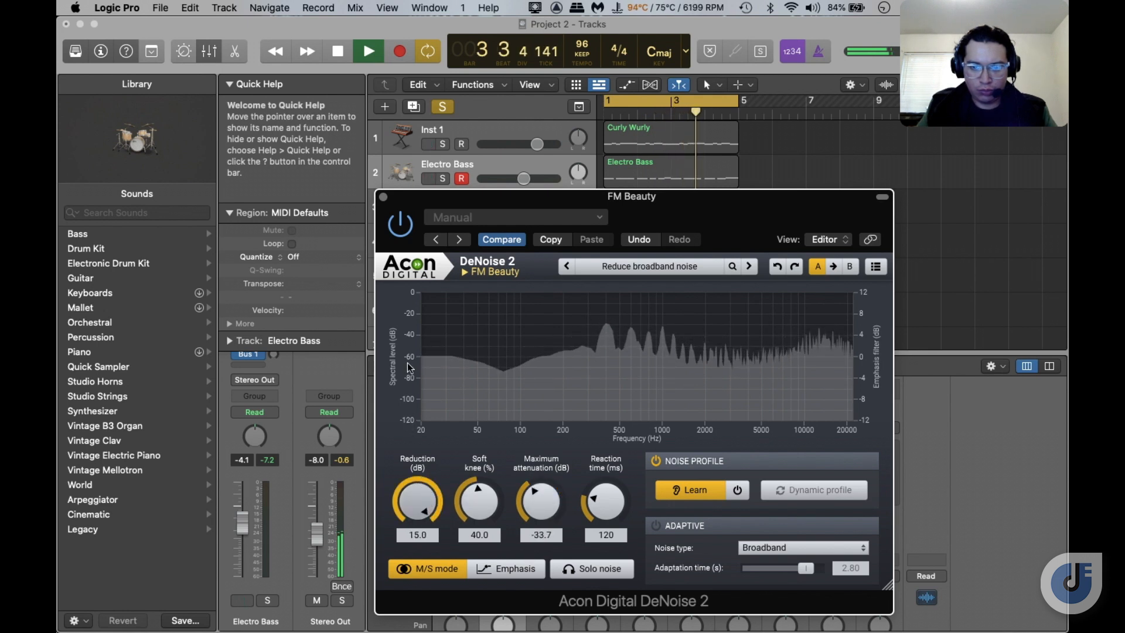
{"action": "left_click_drag", "start_coordinate": [532, 498], "coordinate": [526, 391]}
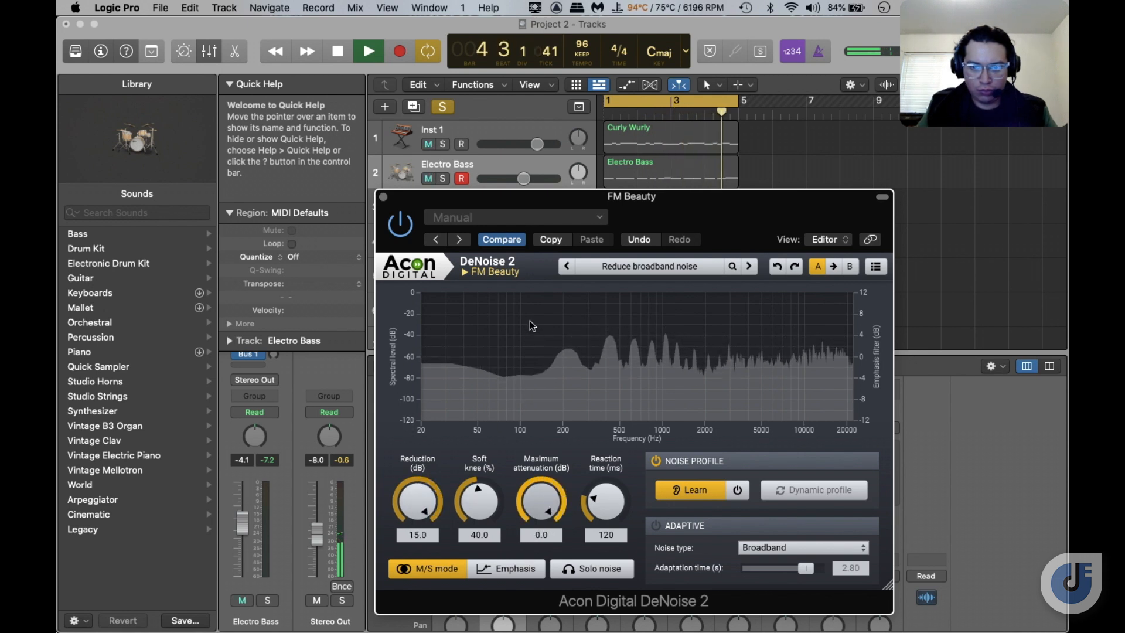
Reload Reduce broadband noise, set adaptation time to 5.00 s, maximum attenuation to -48.0 dB and reduction to 15.0 dB, and close DeNoise 2
{"action": "left_click", "coordinate": [566, 266]}
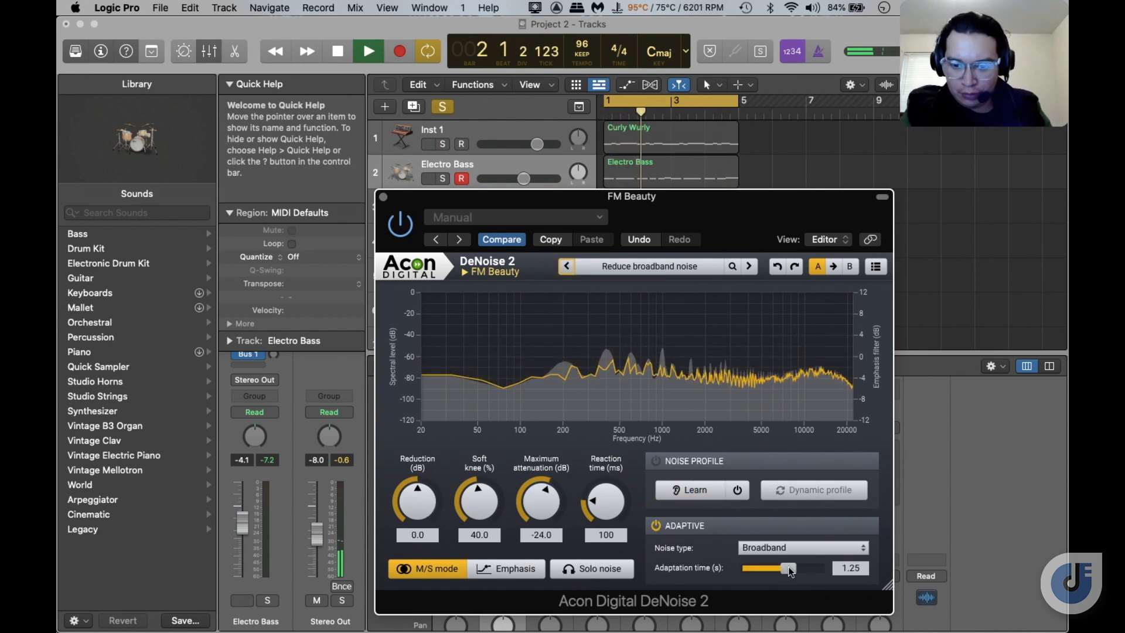
{"action": "left_click_drag", "start_coordinate": [771, 568], "coordinate": [823, 568]}
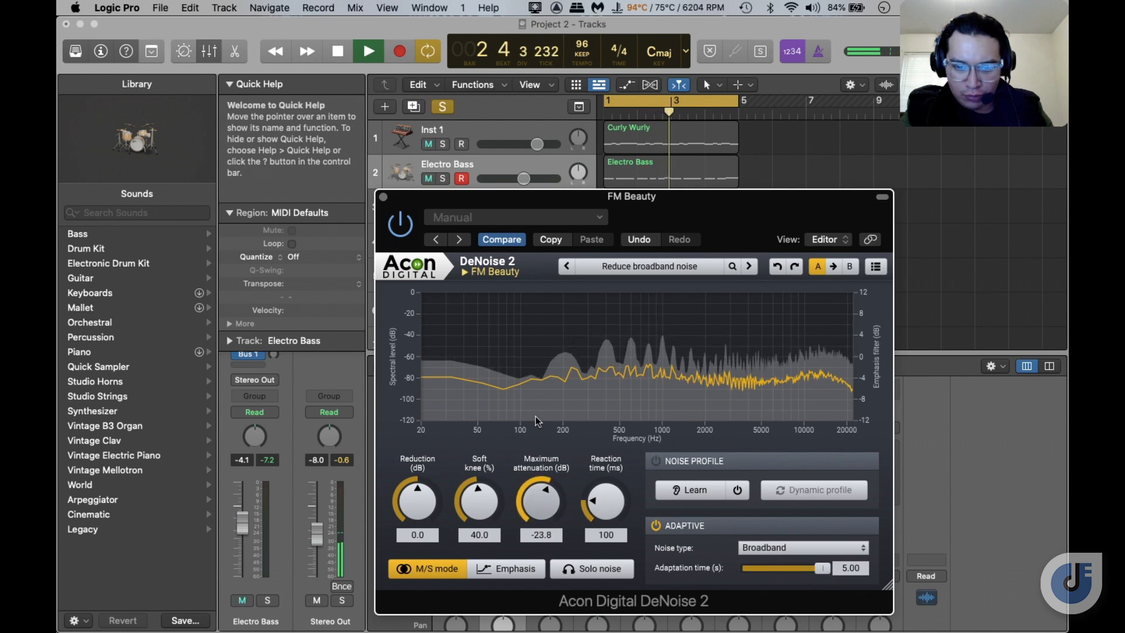
{"action": "double_click", "coordinate": [548, 505]}
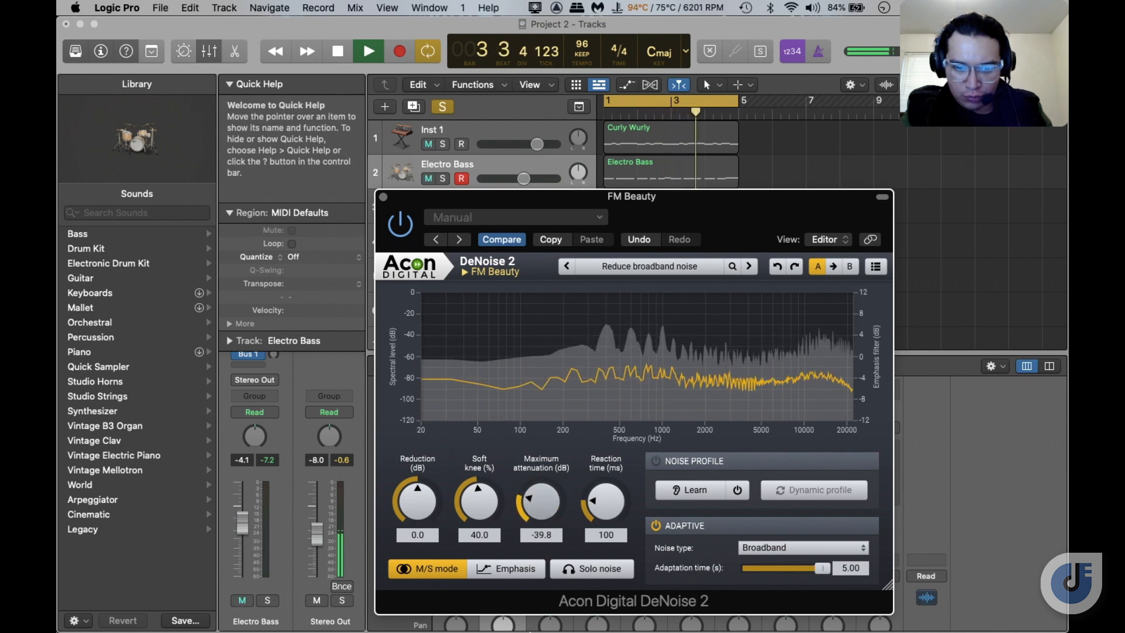
{"action": "left_click_drag", "start_coordinate": [534, 502], "coordinate": [563, 585]}
{"action": "left_click_drag", "start_coordinate": [418, 501], "coordinate": [412, 421]}
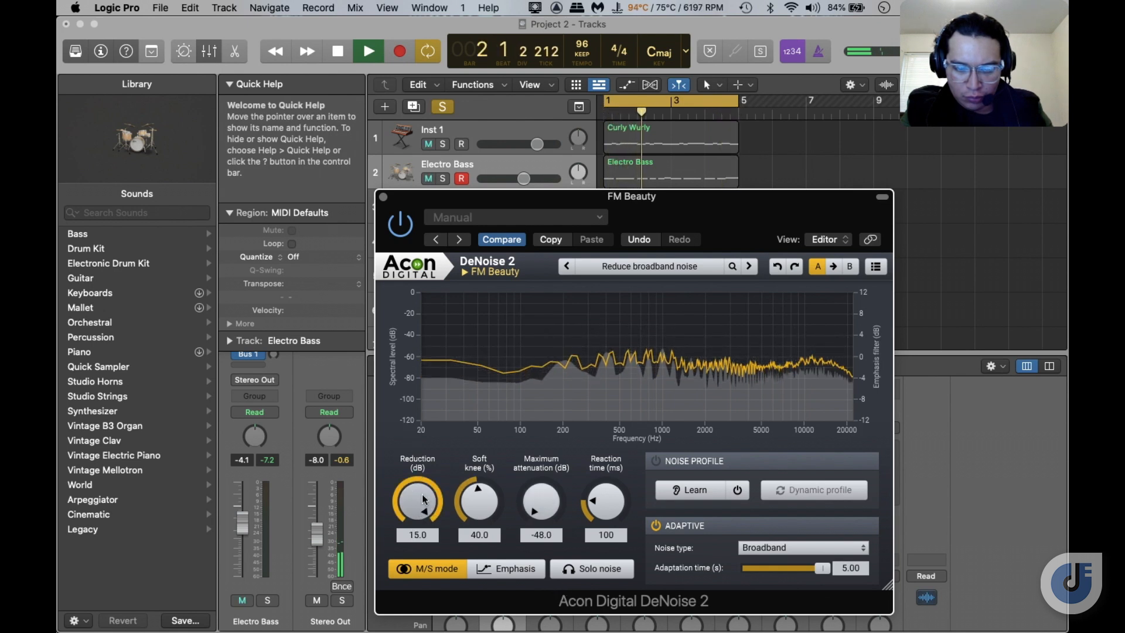
{"action": "left_click", "coordinate": [384, 197]}
Unsolo the FM Beauty channel and raise its volume fader to -2.3 dB
{"action": "scroll", "coordinate": [527, 483], "scroll_direction": "down", "scroll_amount": 3}
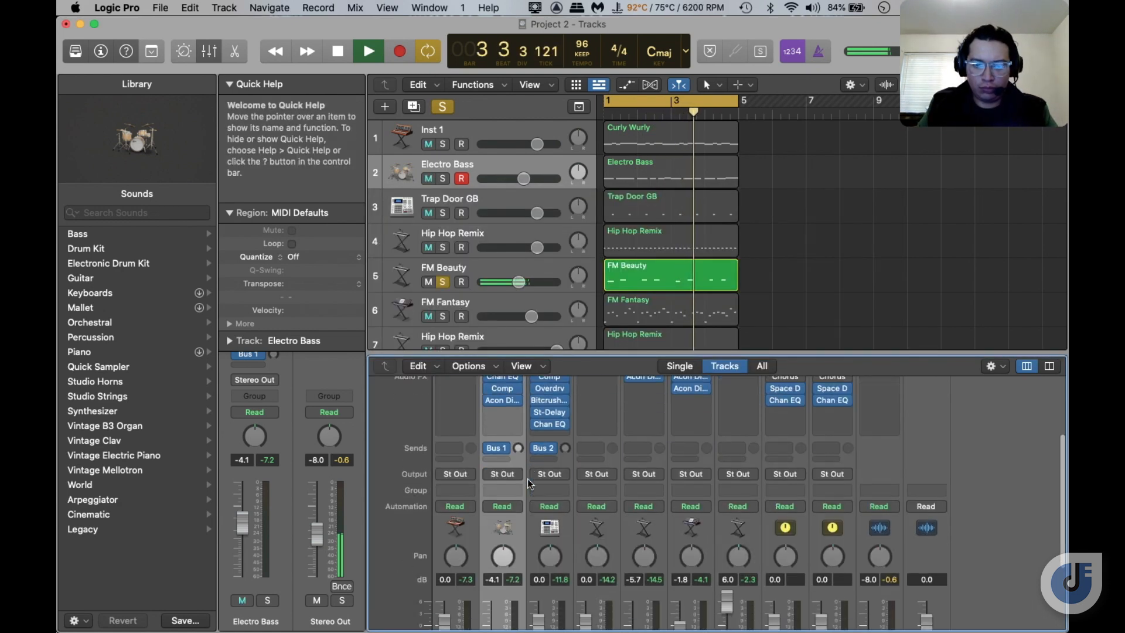
{"action": "scroll", "coordinate": [528, 483], "scroll_direction": "down", "scroll_amount": 4}
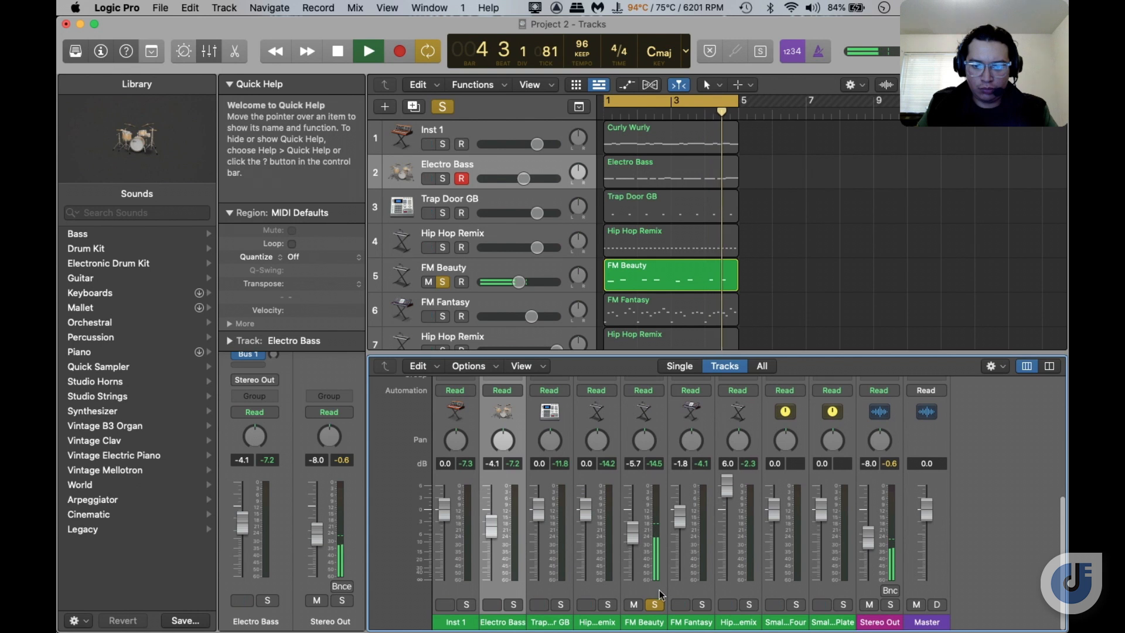
{"action": "left_click", "coordinate": [655, 604]}
{"action": "left_click_drag", "start_coordinate": [633, 532], "coordinate": [632, 520]}
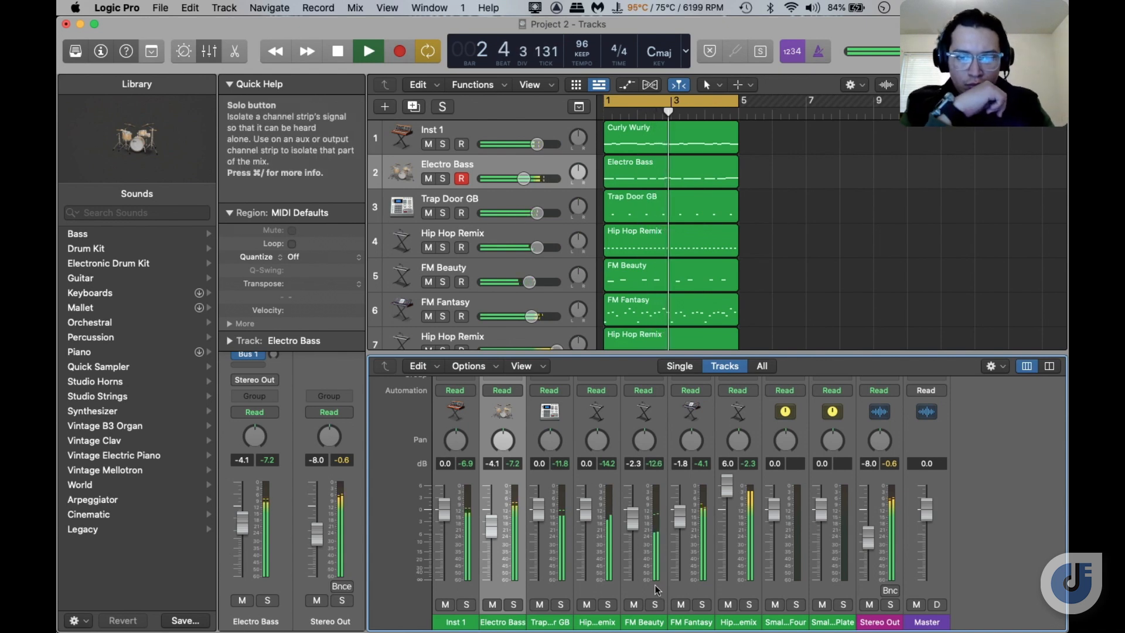
Bypass DeNoise 2 on the FM Beauty channel and close its plug-in window
{"action": "scroll", "coordinate": [658, 586], "scroll_direction": "up", "scroll_amount": 5}
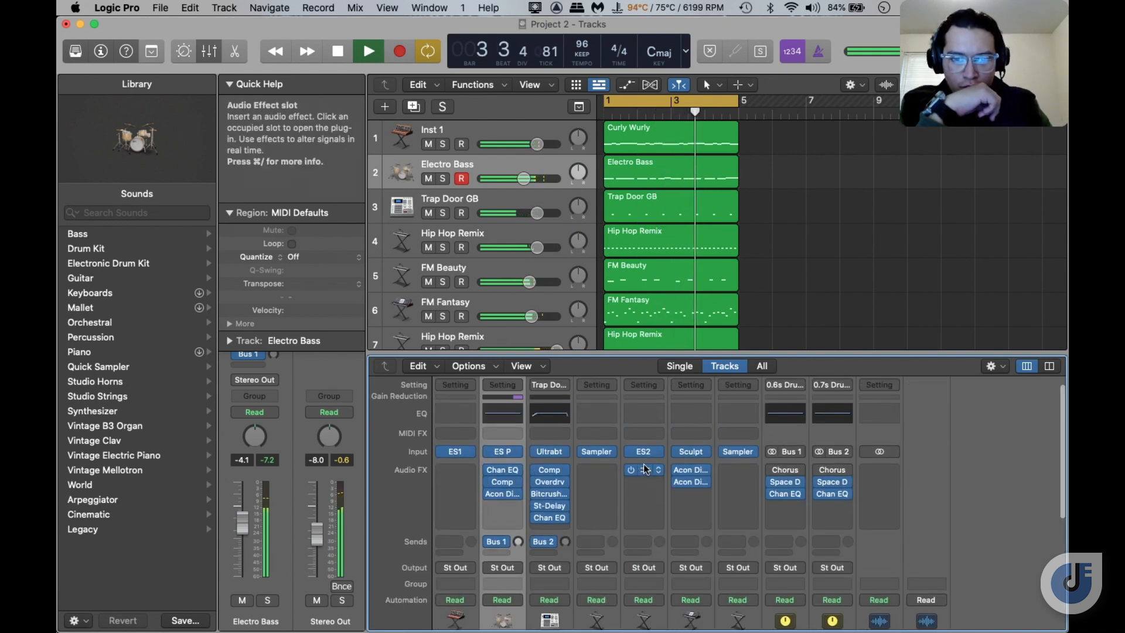
{"action": "left_click", "coordinate": [645, 472]}
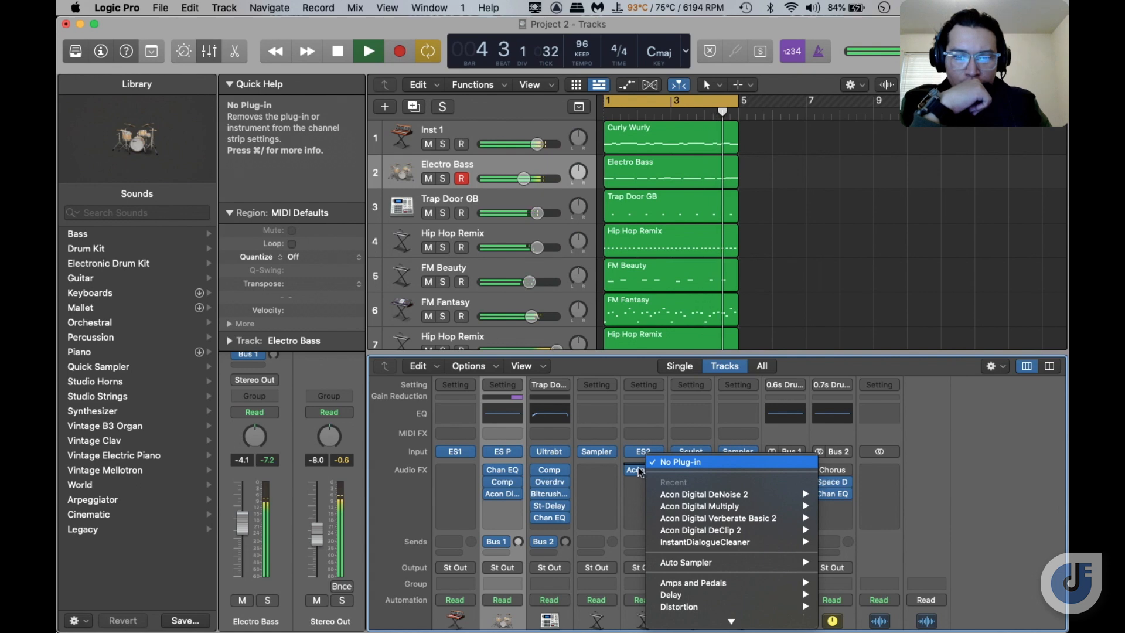
{"action": "left_click", "coordinate": [662, 462]}
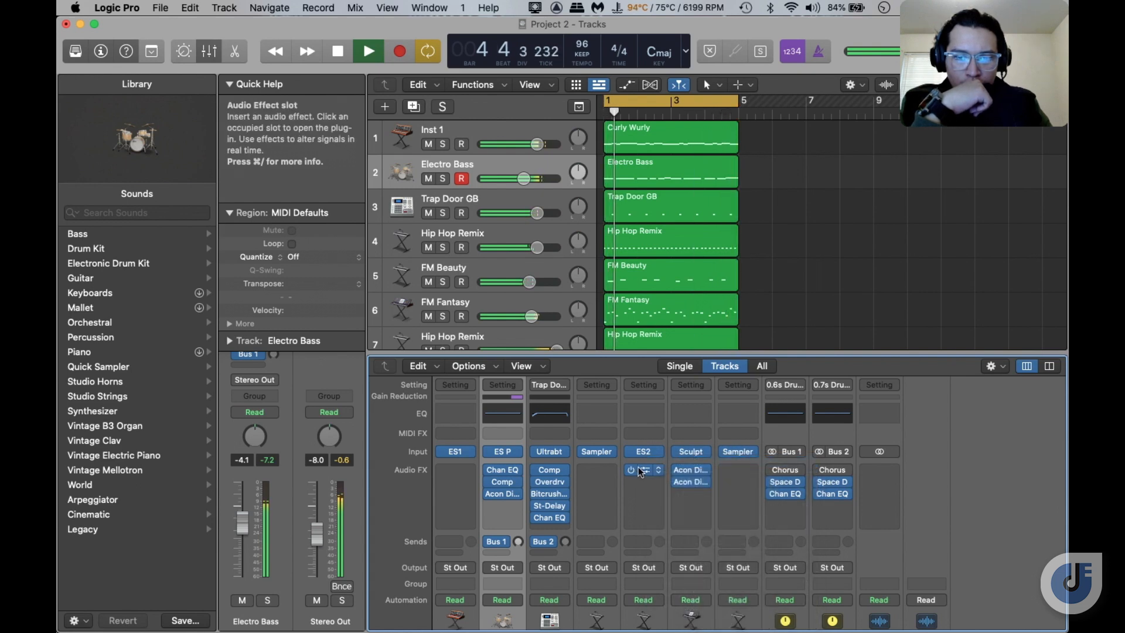
{"action": "left_click", "coordinate": [641, 472]}
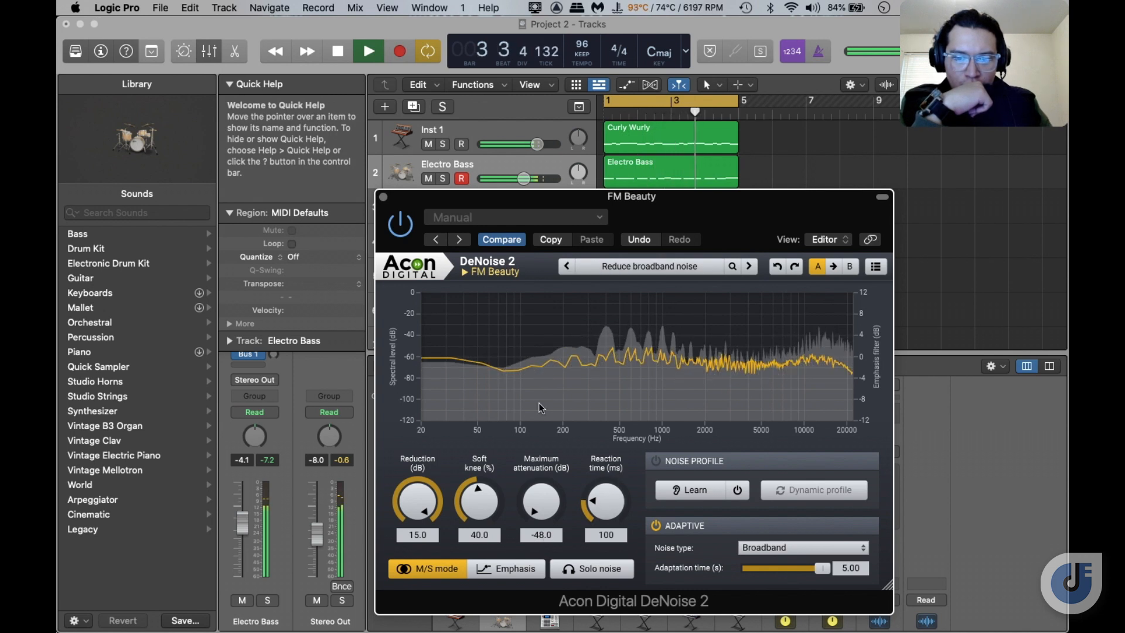
{"action": "left_click", "coordinate": [408, 221]}
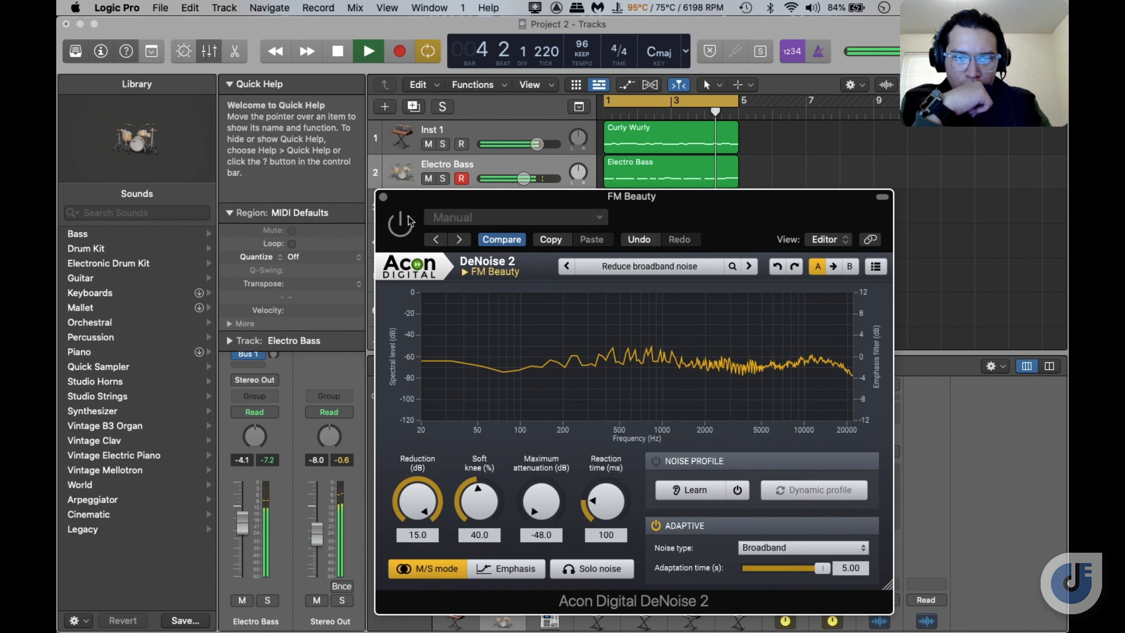
{"action": "left_click", "coordinate": [384, 197]}
Briefly solo the Hip Hop Remix channel beside FM Beauty and briefly mute FM Fantasy to compare the mix
{"action": "scroll", "coordinate": [492, 438], "scroll_direction": "down", "scroll_amount": 3}
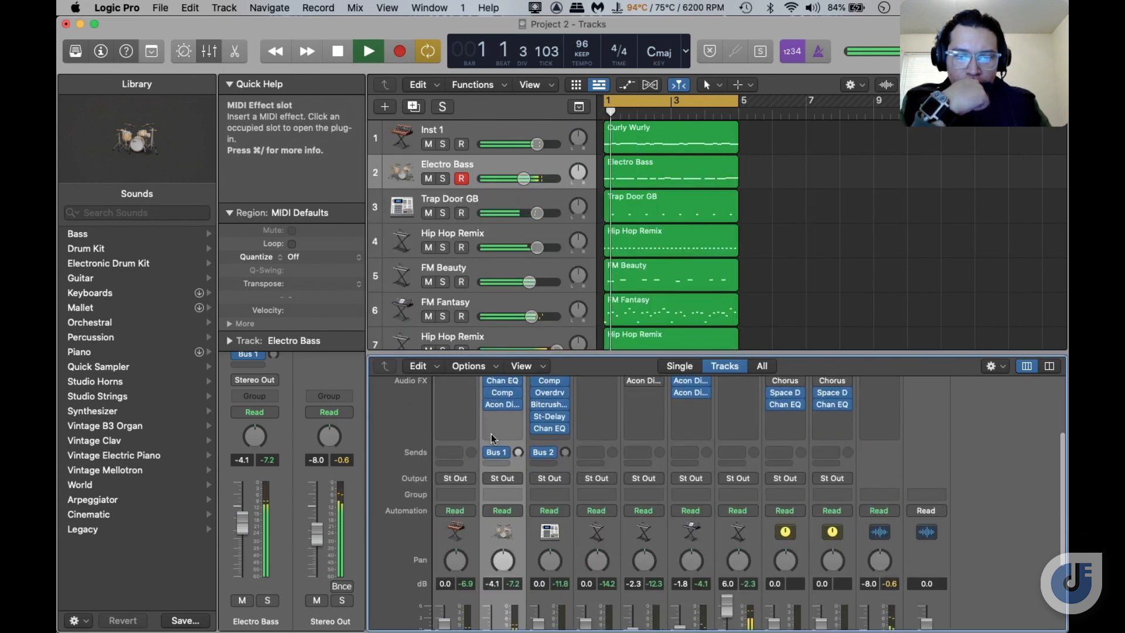
{"action": "scroll", "coordinate": [493, 438], "scroll_direction": "down", "scroll_amount": 3}
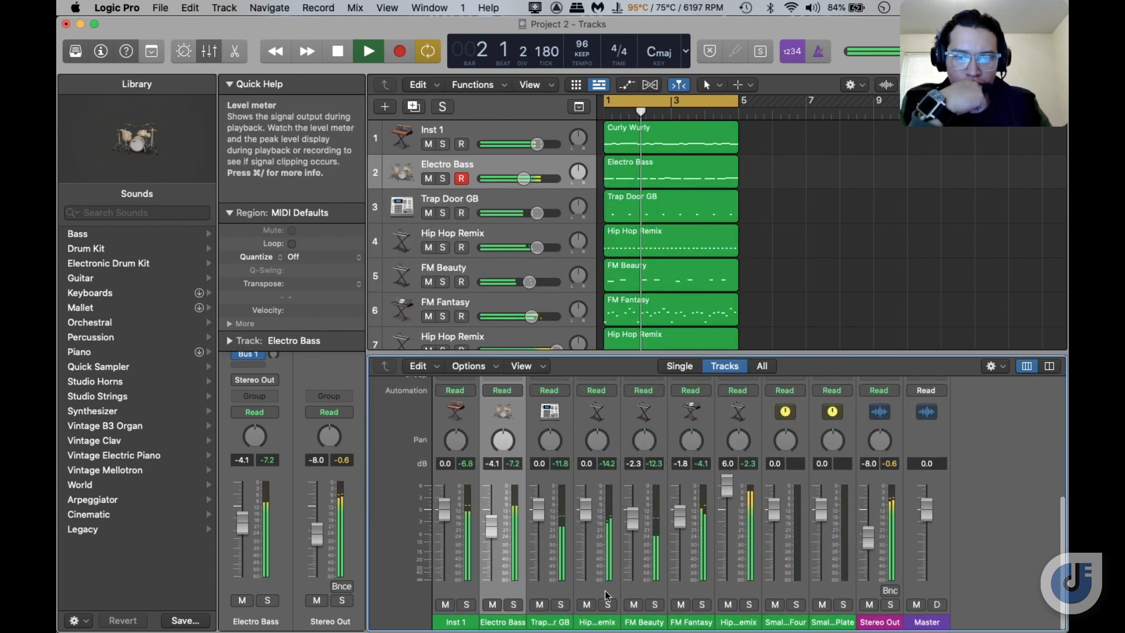
{"action": "left_click", "coordinate": [609, 605]}
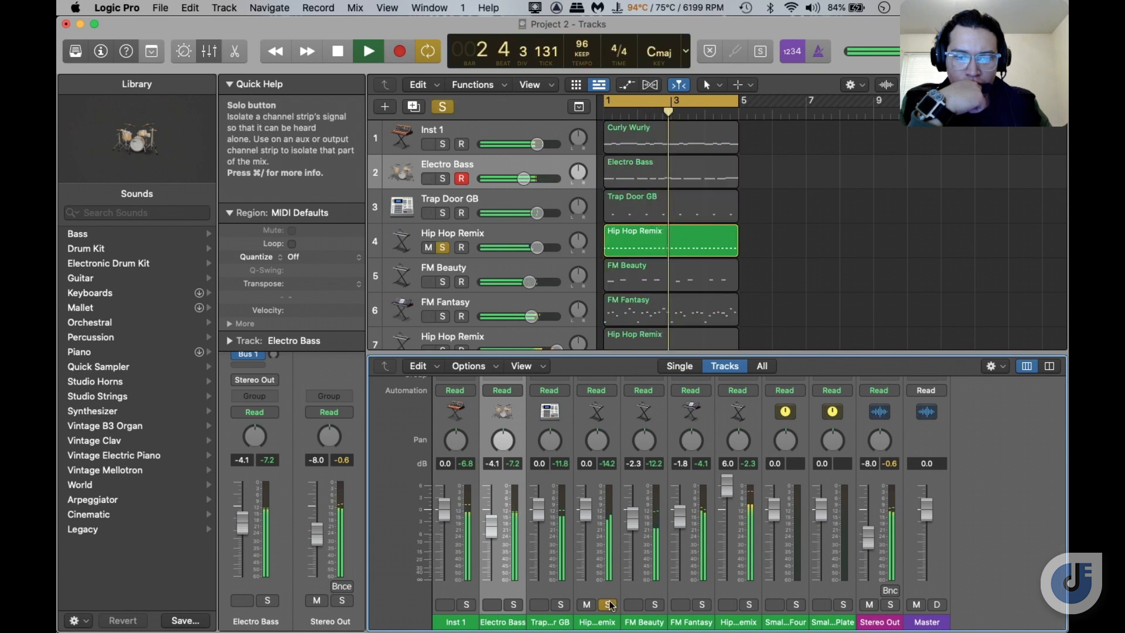
{"action": "left_click", "coordinate": [610, 604]}
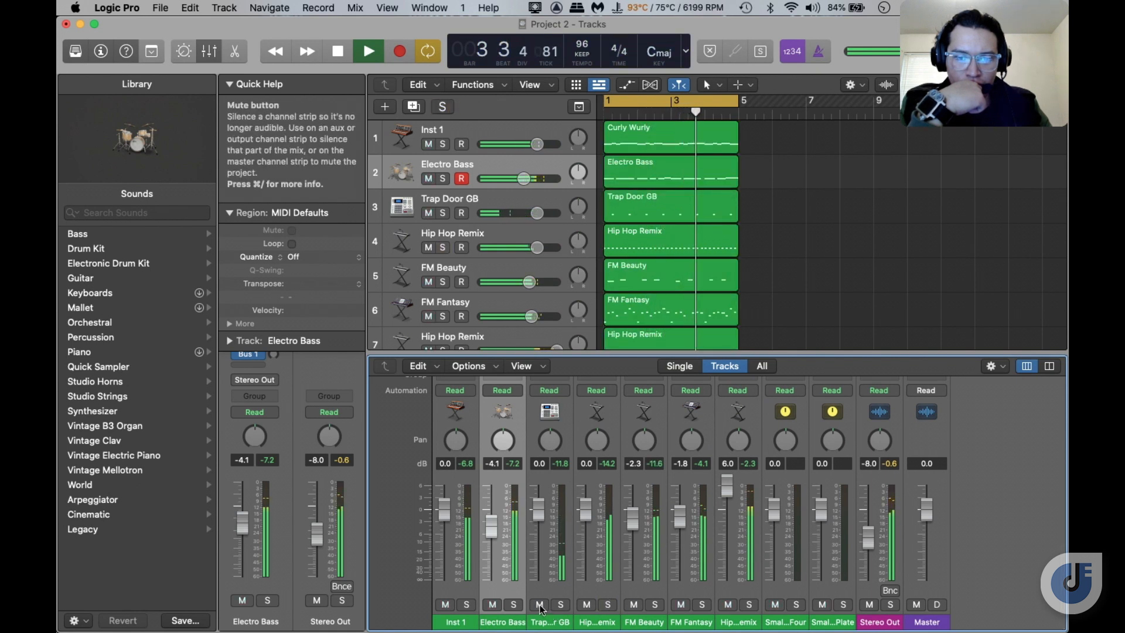
{"action": "left_click", "coordinate": [680, 604]}
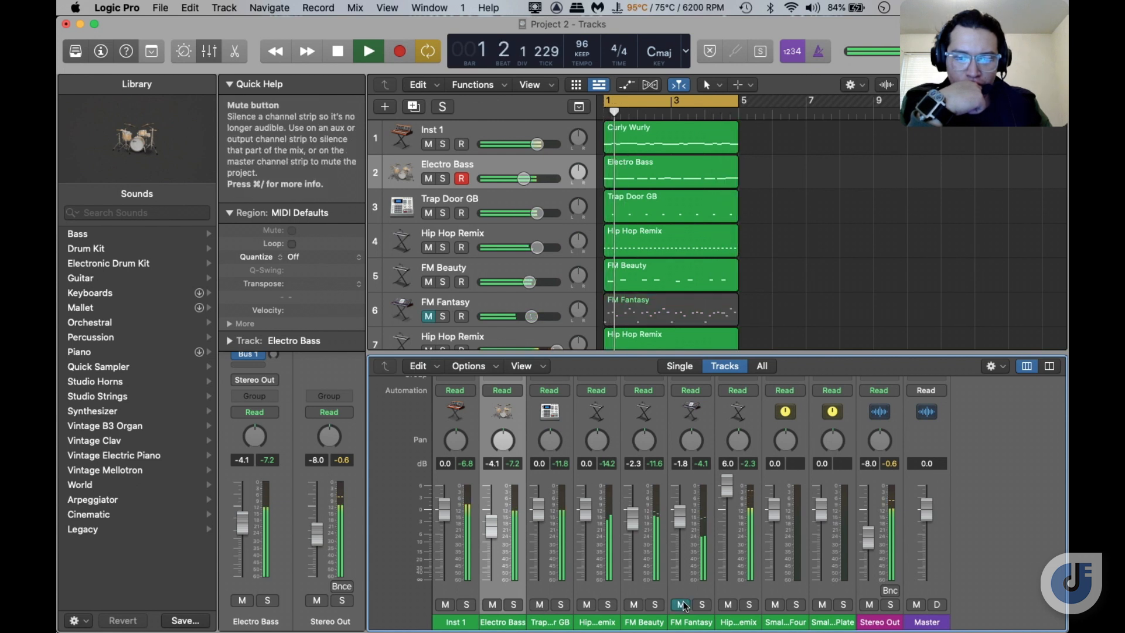
{"action": "left_click", "coordinate": [681, 604]}
Mute the FM Beauty channel and leave it unsoloed
{"action": "left_click", "coordinate": [655, 606]}
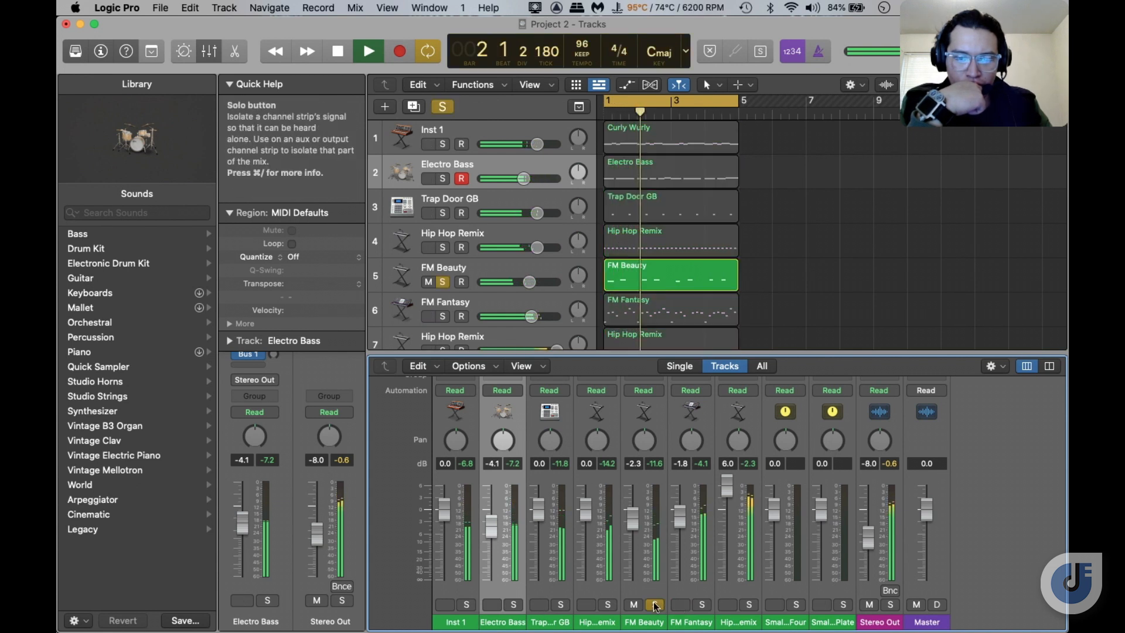
{"action": "left_click", "coordinate": [634, 604]}
{"action": "left_click", "coordinate": [655, 606]}
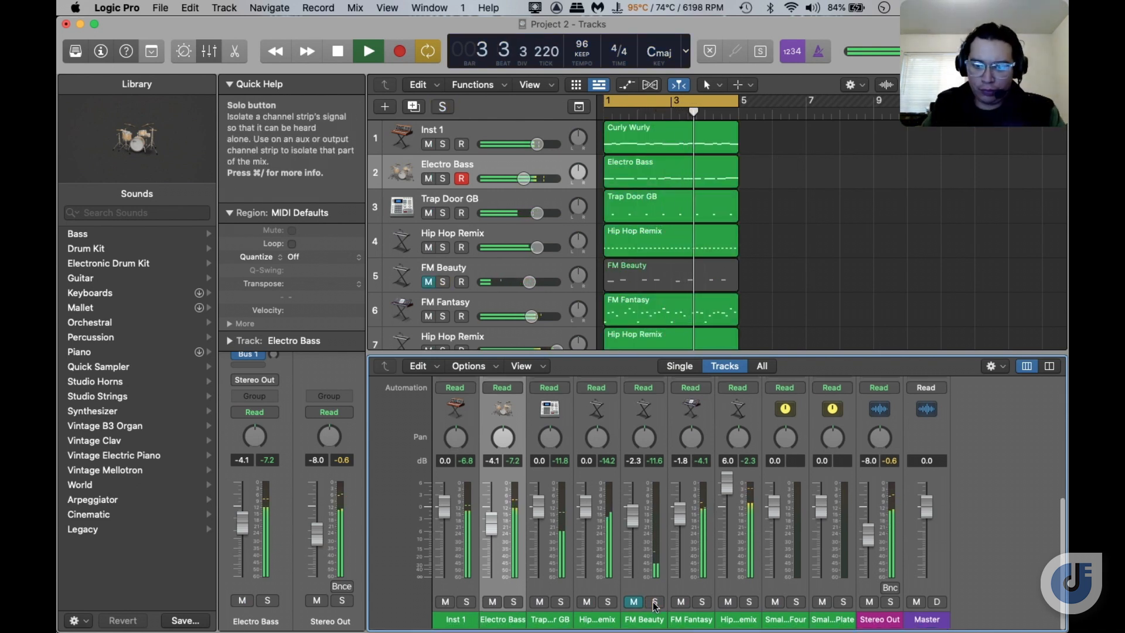
Solo the Trap Door GB channel and raise its volume fader
{"action": "left_click", "coordinate": [560, 605]}
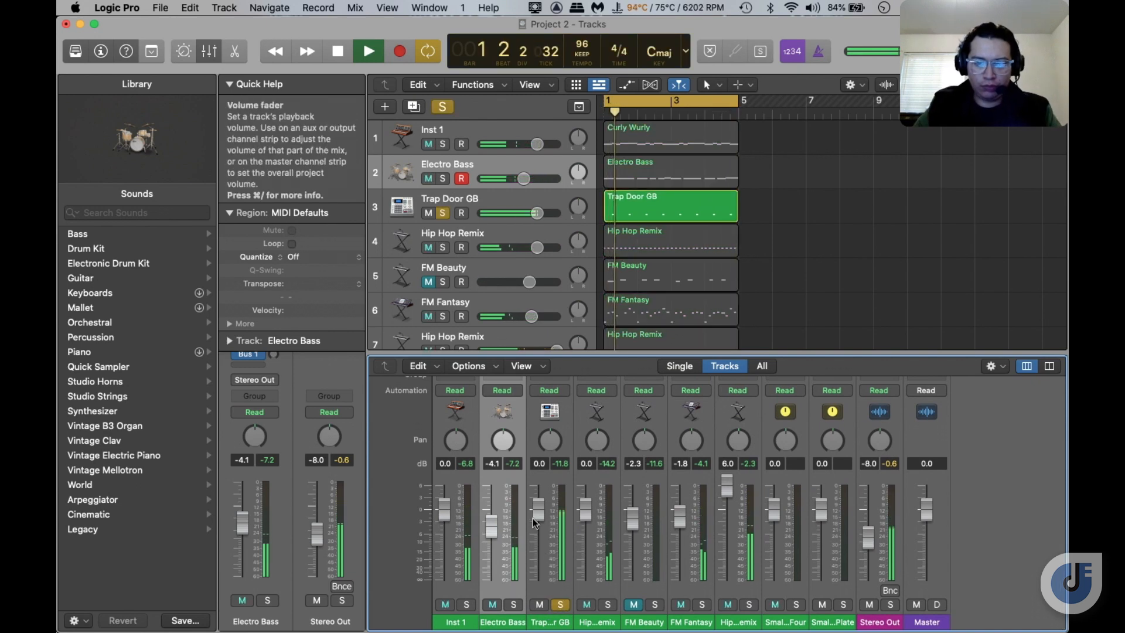
{"action": "left_click_drag", "start_coordinate": [538, 509], "coordinate": [540, 494]}
Insert Acon Digital Multiply in the free audio effect slot below Chan EQ on the Trap Door GB channel
{"action": "scroll", "coordinate": [542, 492], "scroll_direction": "up", "scroll_amount": 2}
{"action": "scroll", "coordinate": [539, 494], "scroll_direction": "up", "scroll_amount": 5}
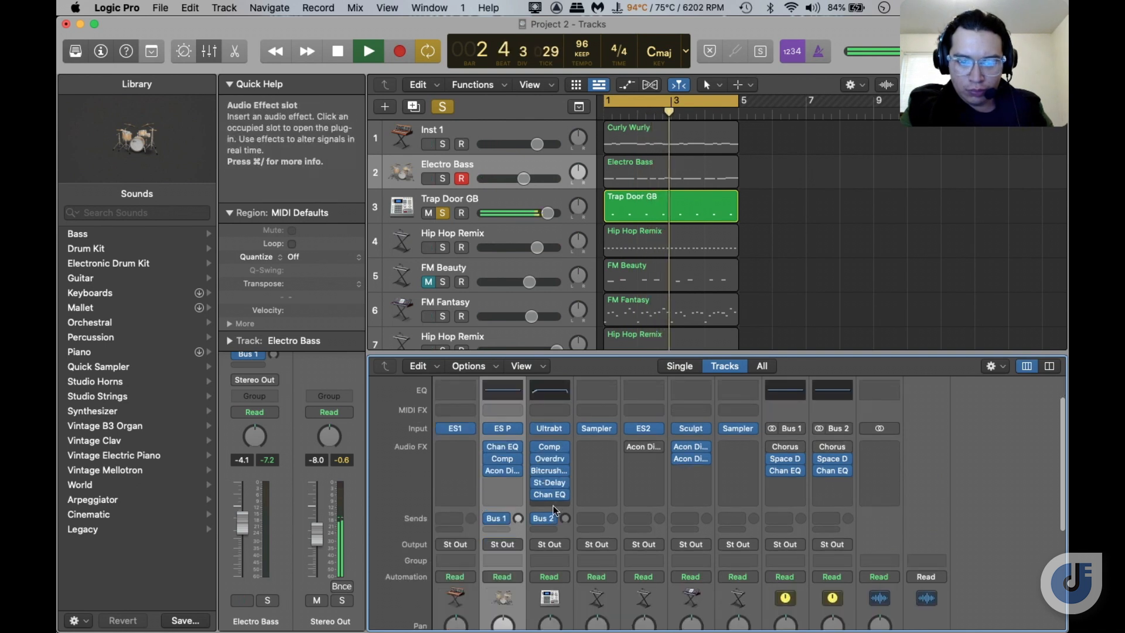
{"action": "left_click", "coordinate": [550, 506]}
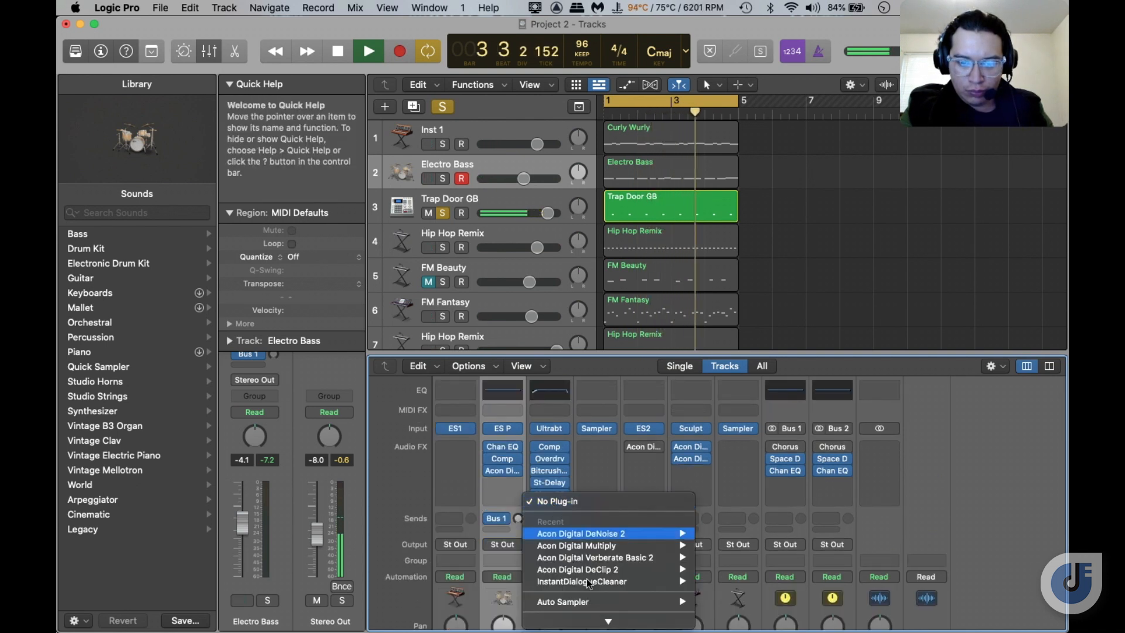
{"action": "mouse_move", "coordinate": [609, 622]}
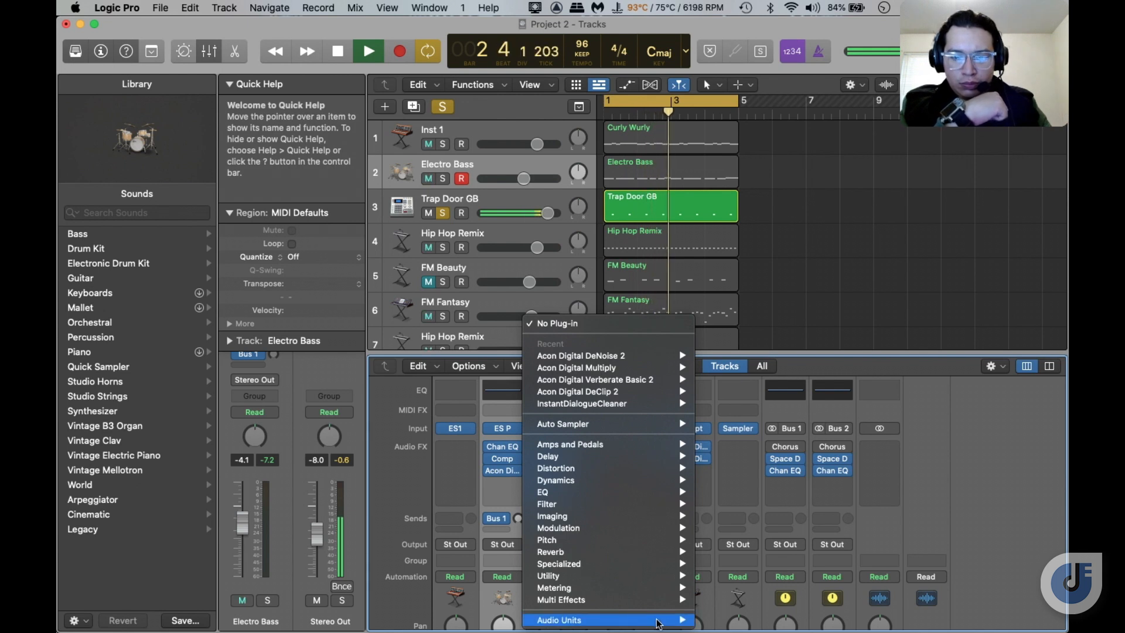
{"action": "mouse_move", "coordinate": [686, 621]}
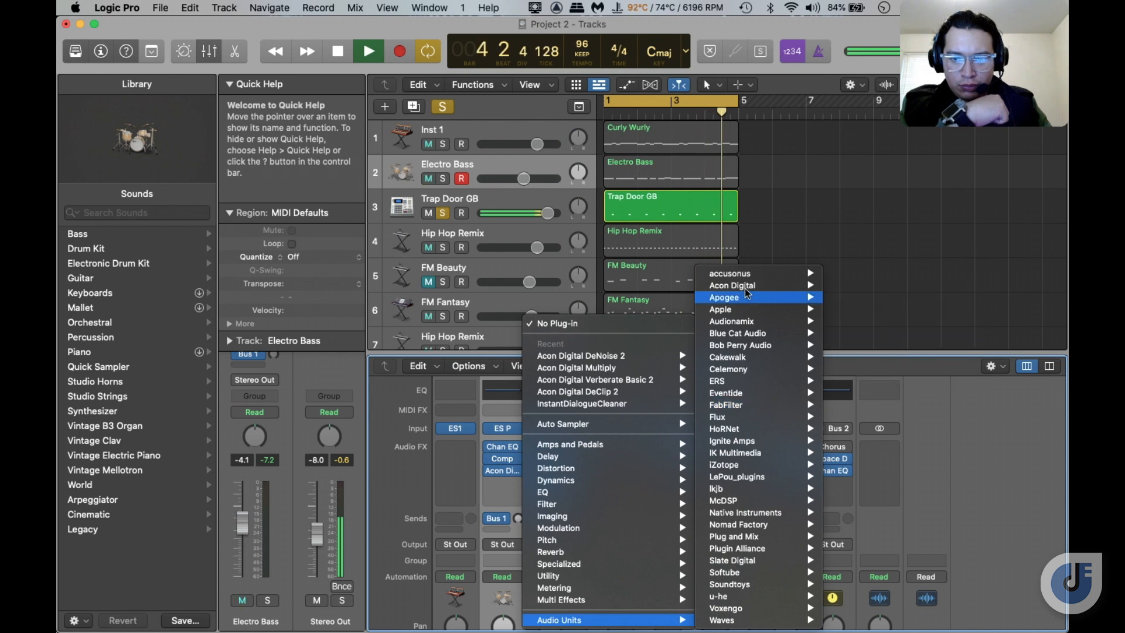
{"action": "mouse_move", "coordinate": [747, 293]}
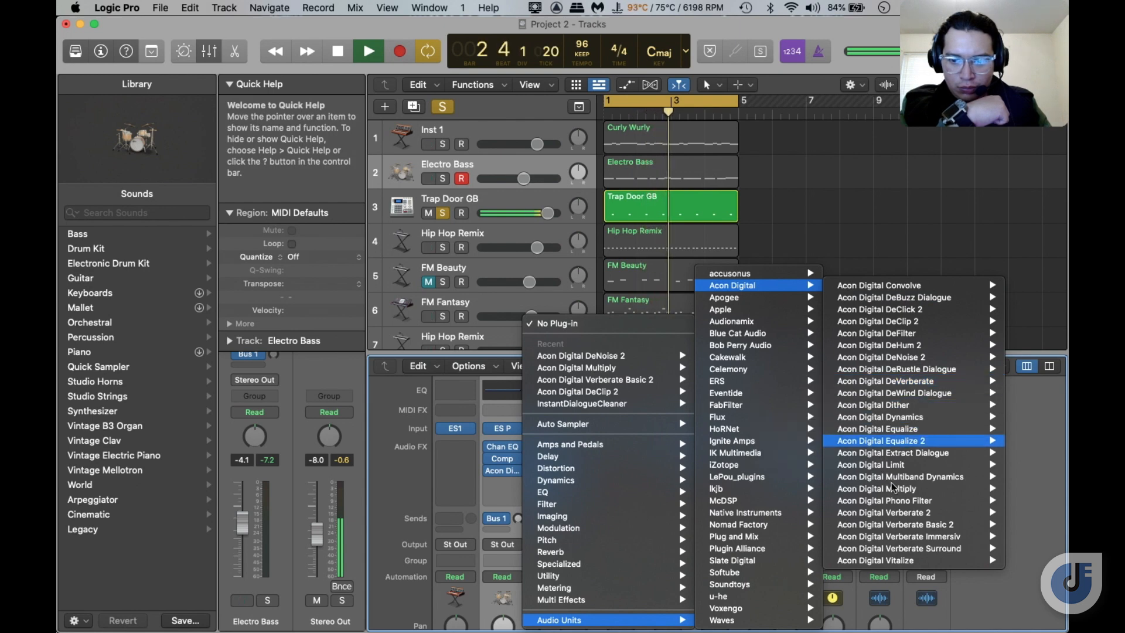
{"action": "mouse_move", "coordinate": [890, 486]}
{"action": "left_click", "coordinate": [804, 488]}
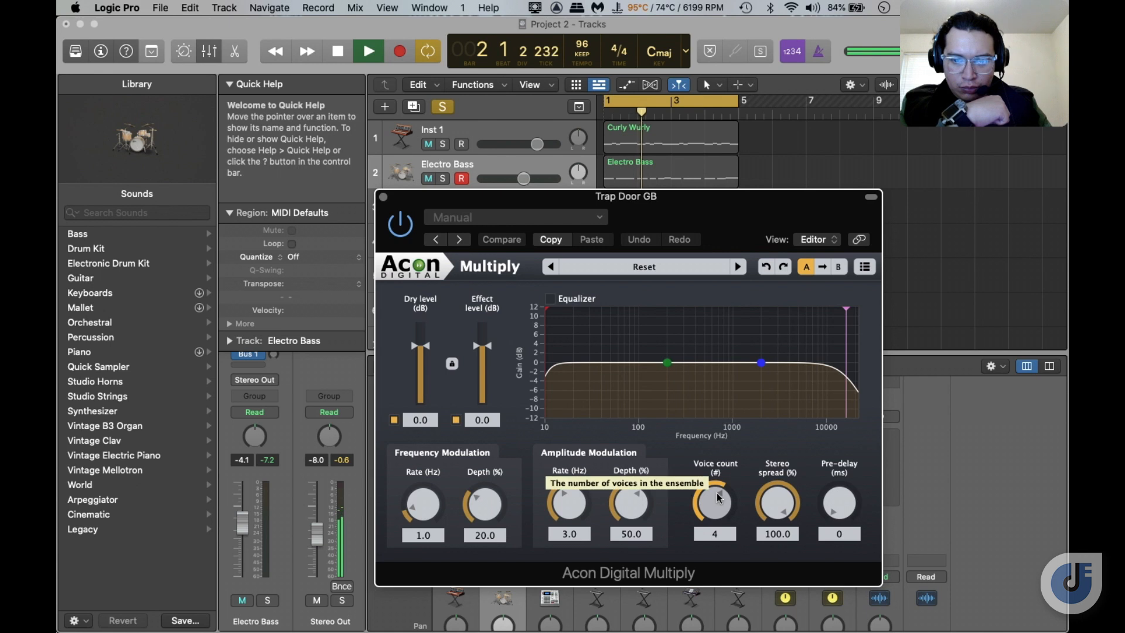
Set Multiply's voice count to 1 and amplitude modulation rate to 0.5 Hz, and lower both modulation depths
{"action": "left_click_drag", "start_coordinate": [716, 499], "coordinate": [716, 519]}
{"action": "left_click_drag", "start_coordinate": [718, 632], "coordinate": [717, 632]}
{"action": "left_click_drag", "start_coordinate": [570, 503], "coordinate": [573, 586]}
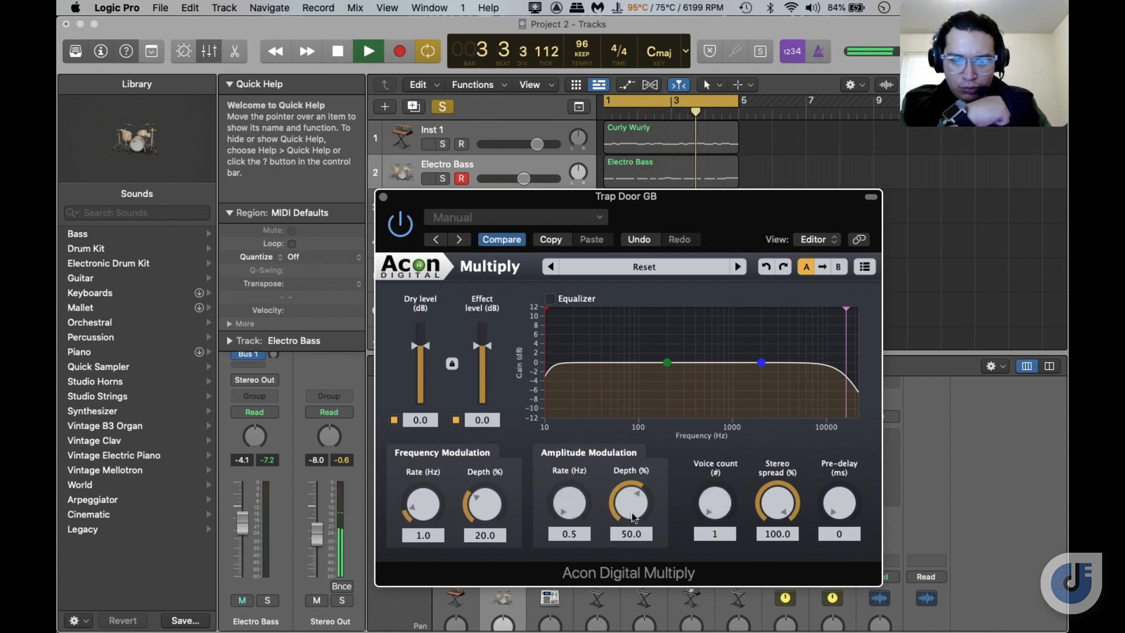
{"action": "left_click_drag", "start_coordinate": [634, 517], "coordinate": [634, 571]}
{"action": "left_click_drag", "start_coordinate": [485, 505], "coordinate": [485, 571]}
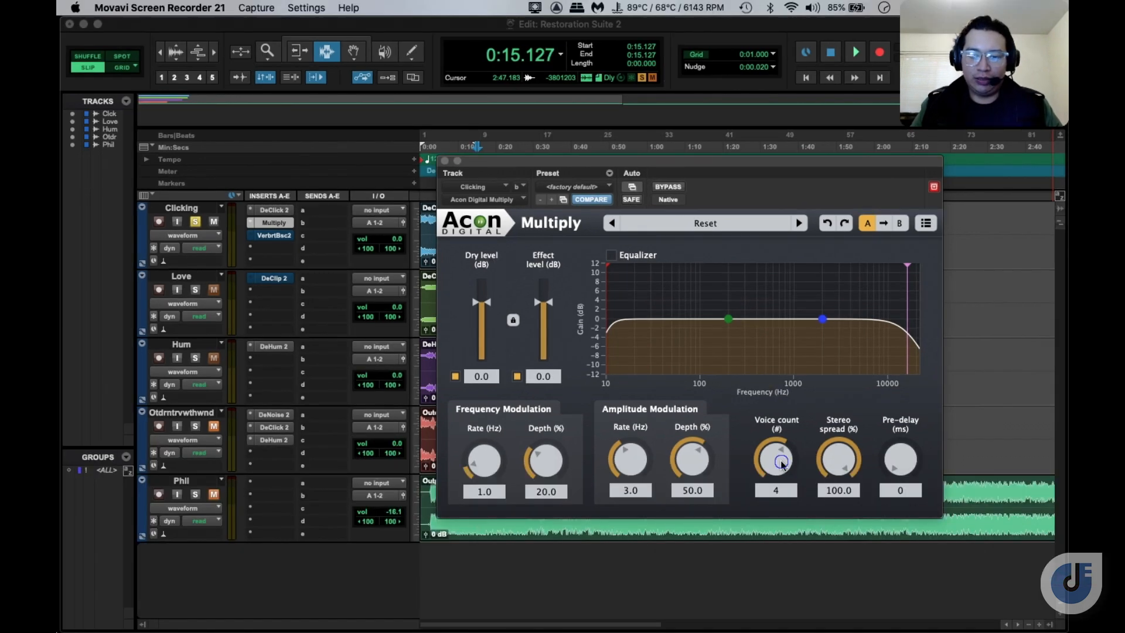
In Pro Tools, set Multiply's voice count to 1 on the Clicking track and start playback from about 0.9 seconds
{"action": "left_click", "coordinate": [781, 462]}
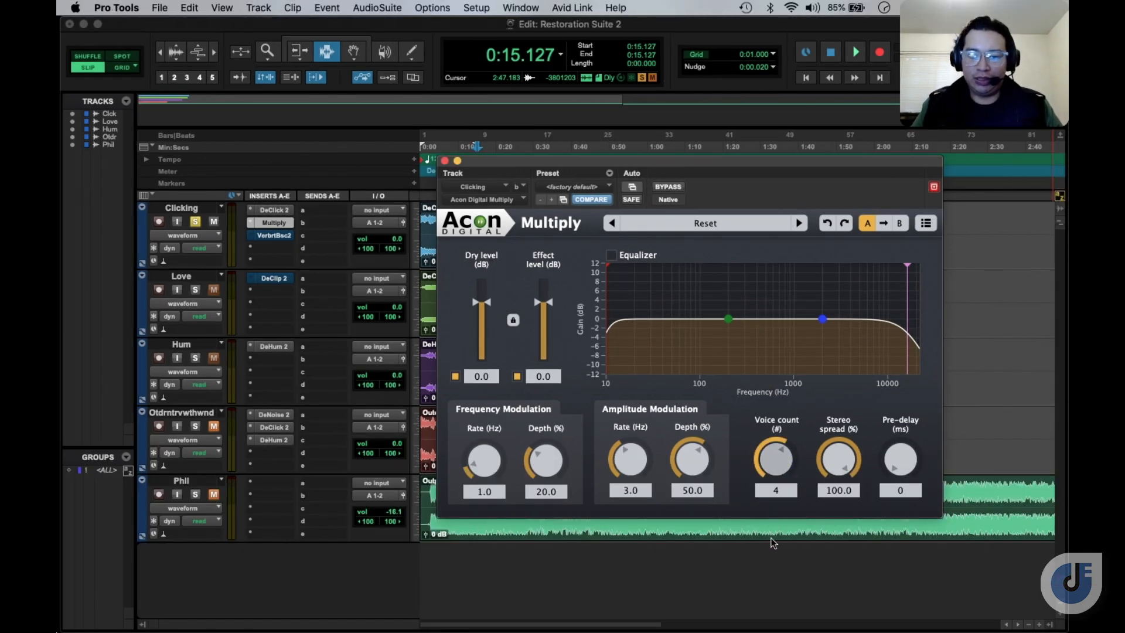
{"action": "left_click_drag", "start_coordinate": [771, 538], "coordinate": [771, 540]}
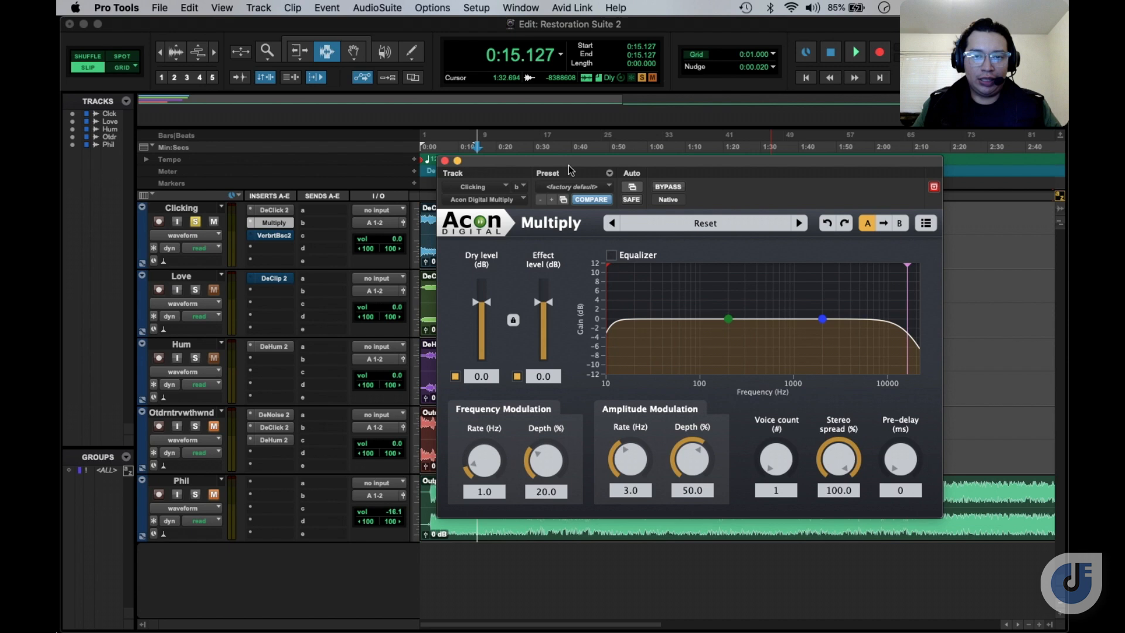
{"action": "left_click_drag", "start_coordinate": [556, 163], "coordinate": [678, 205]}
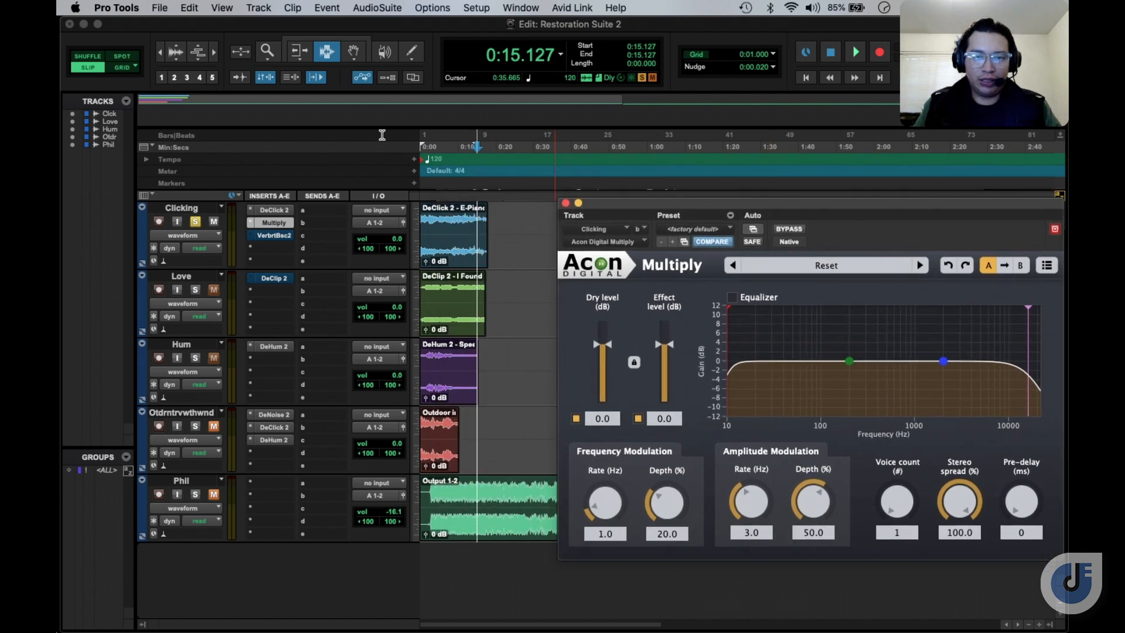
{"action": "left_click", "coordinate": [423, 149]}
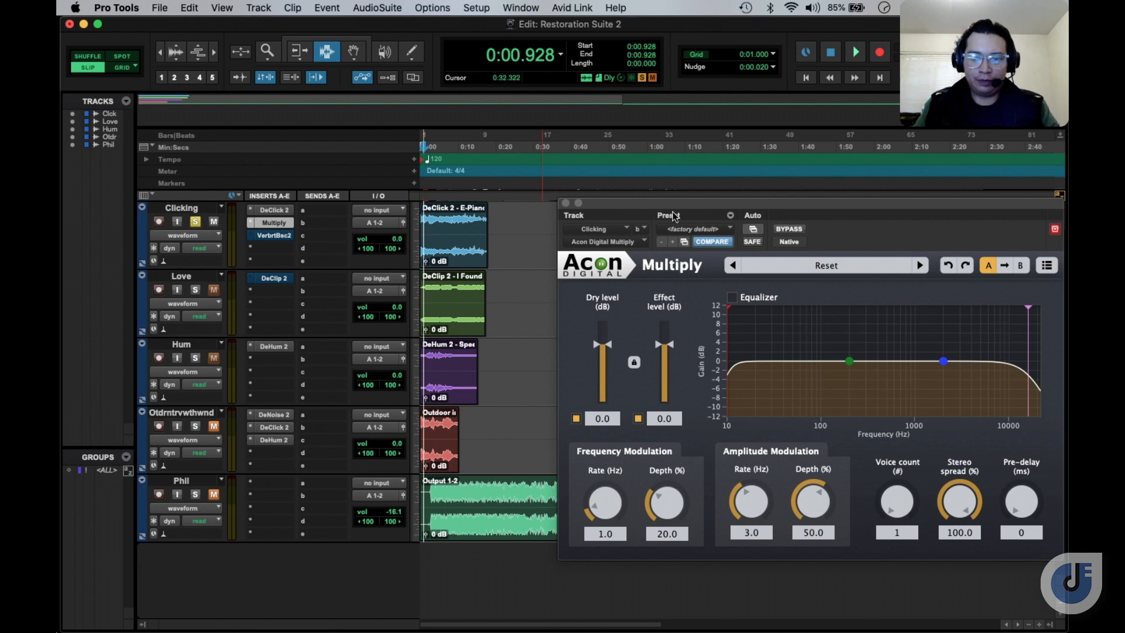
{"action": "key", "text": "space"}
While listening, set Multiply's frequency modulation rate to 7.7 Hz, amplitude modulation depth to 100% and voice count to 2
{"action": "left_click_drag", "start_coordinate": [713, 206], "coordinate": [589, 173]}
{"action": "left_click_drag", "start_coordinate": [482, 441], "coordinate": [478, 337]}
{"action": "left_click_drag", "start_coordinate": [690, 468], "coordinate": [628, 282]}
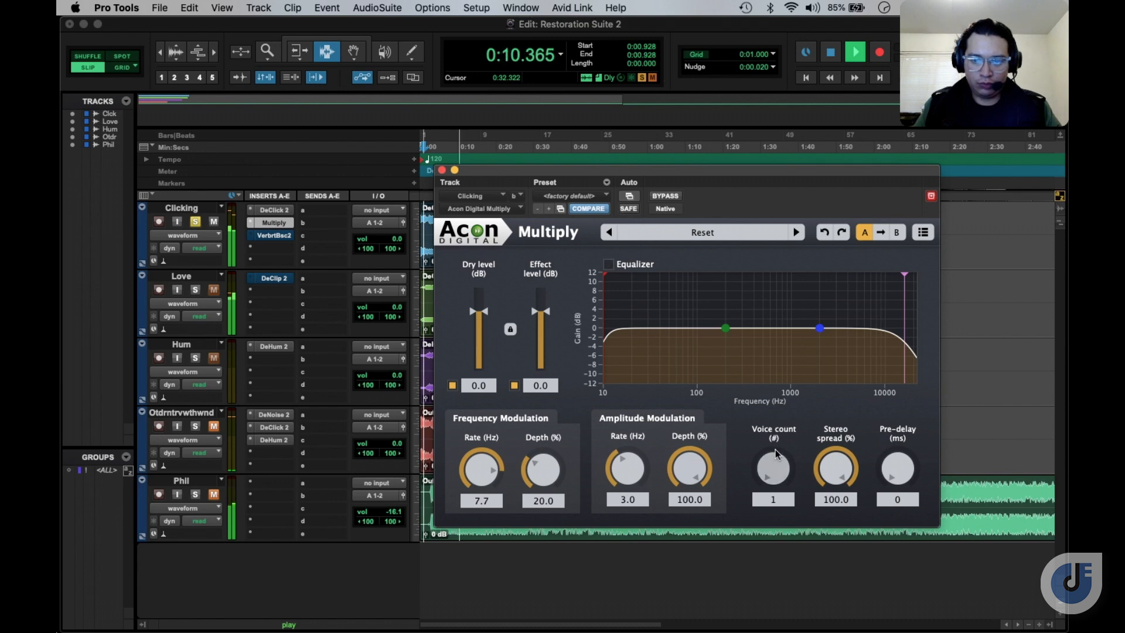
{"action": "left_click_drag", "start_coordinate": [777, 461], "coordinate": [769, 436]}
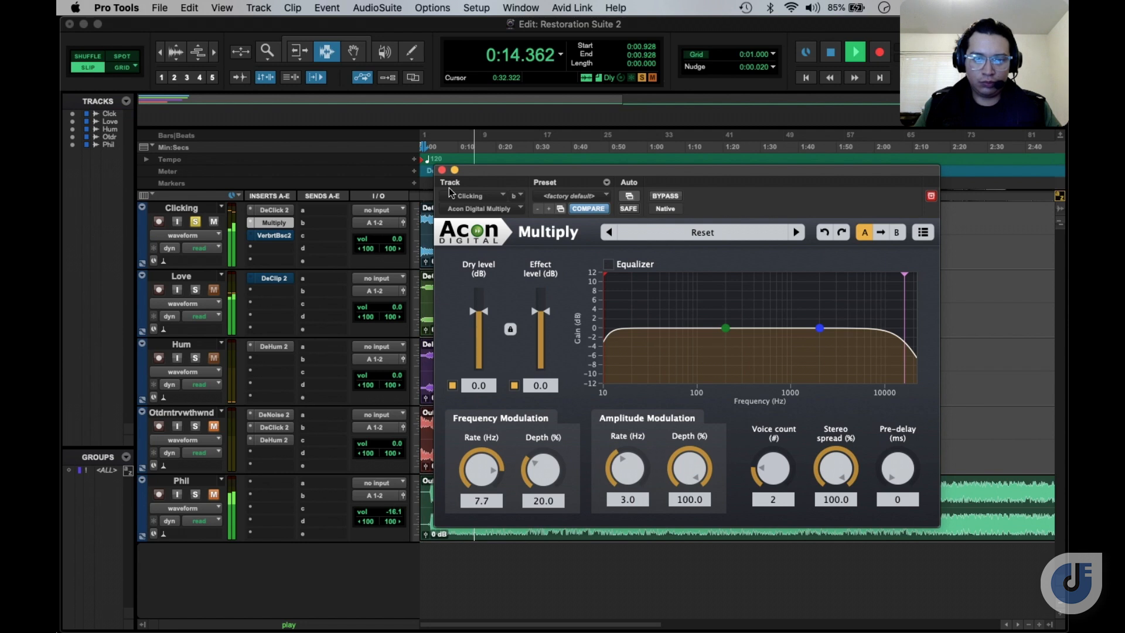
Replay from about 2.8 seconds and set Multiply's voice count to 5, amplitude modulation rate to 2.9 Hz and frequency modulation depth to 61.4%
{"action": "left_click", "coordinate": [431, 156]}
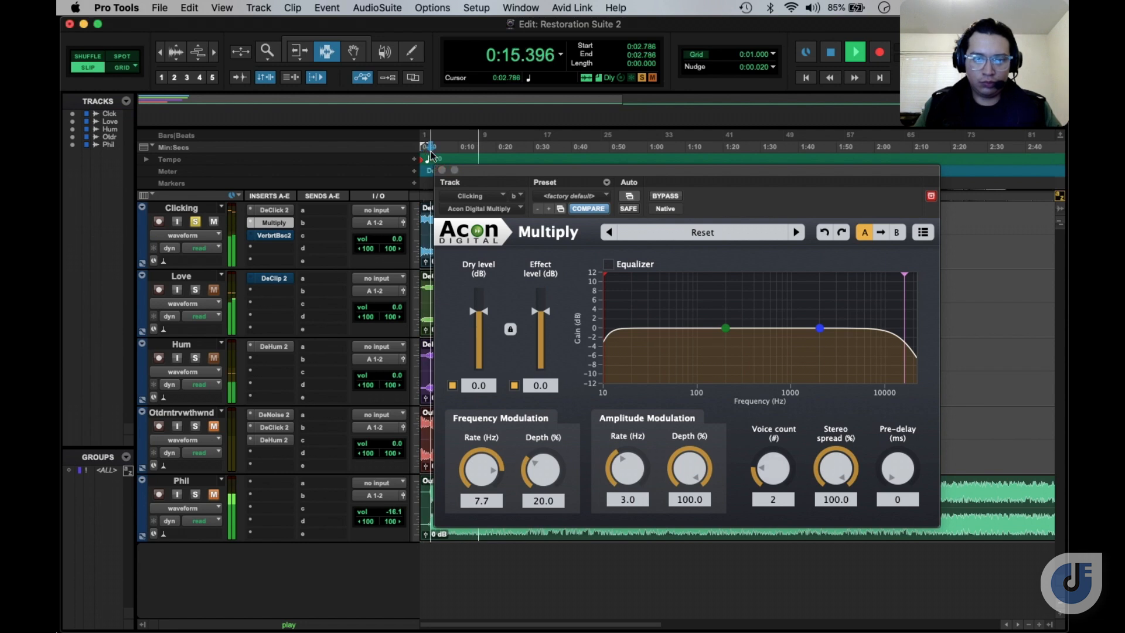
{"action": "key", "text": "space"}
{"action": "key", "text": "space"}
{"action": "left_click_drag", "start_coordinate": [786, 468], "coordinate": [776, 407]}
{"action": "left_click_drag", "start_coordinate": [777, 467], "coordinate": [774, 441]}
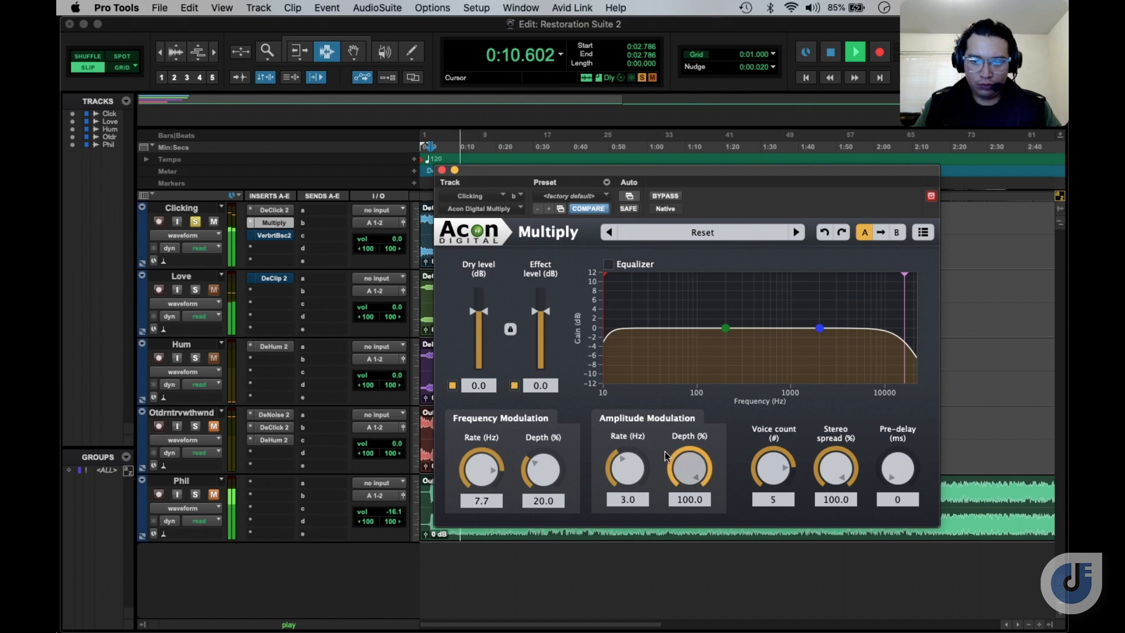
{"action": "mouse_move", "coordinate": [616, 464]}
{"action": "left_mouse_down"}
{"action": "mouse_move", "coordinate": [621, 394]}
{"action": "mouse_move", "coordinate": [615, 464]}
{"action": "left_mouse_up"}
{"action": "left_click_drag", "start_coordinate": [542, 466], "coordinate": [544, 440]}
Replay from about 1.3 seconds, try a frequency modulation depth of 100%, and settle it at 85.8%
{"action": "left_click_drag", "start_coordinate": [498, 169], "coordinate": [626, 270]}
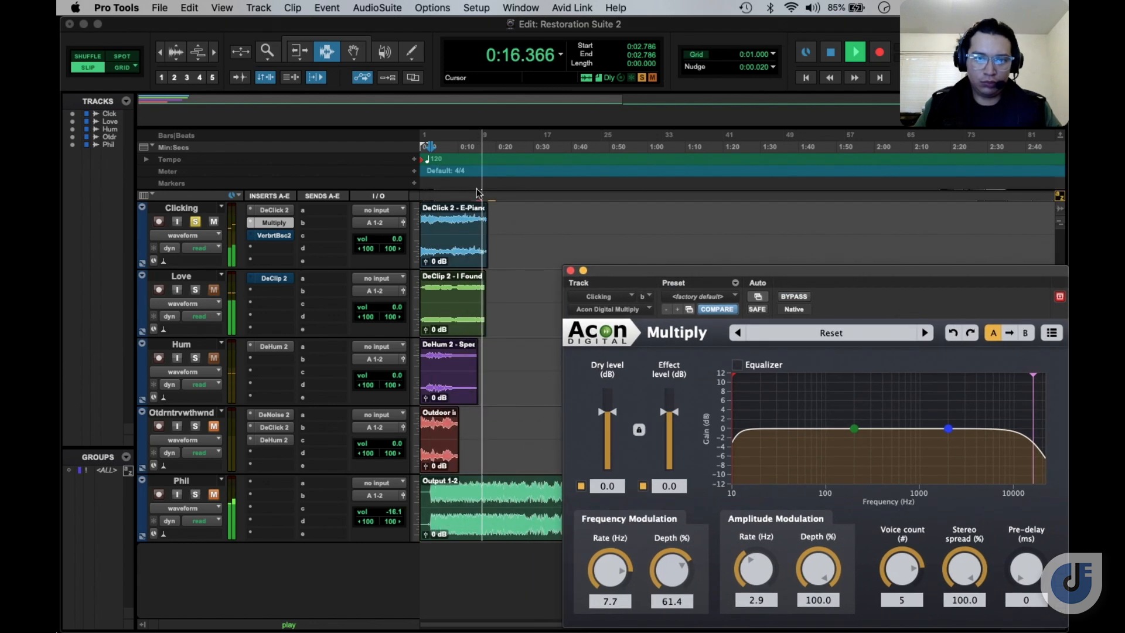
{"action": "left_click", "coordinate": [425, 147]}
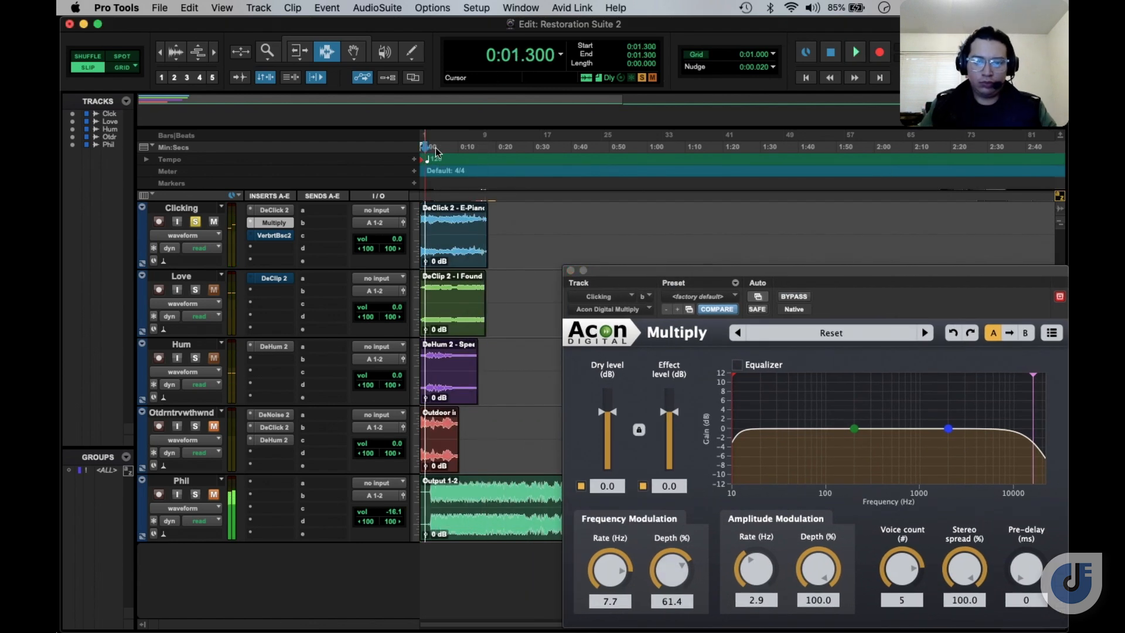
{"action": "left_click_drag", "start_coordinate": [614, 276], "coordinate": [534, 185]}
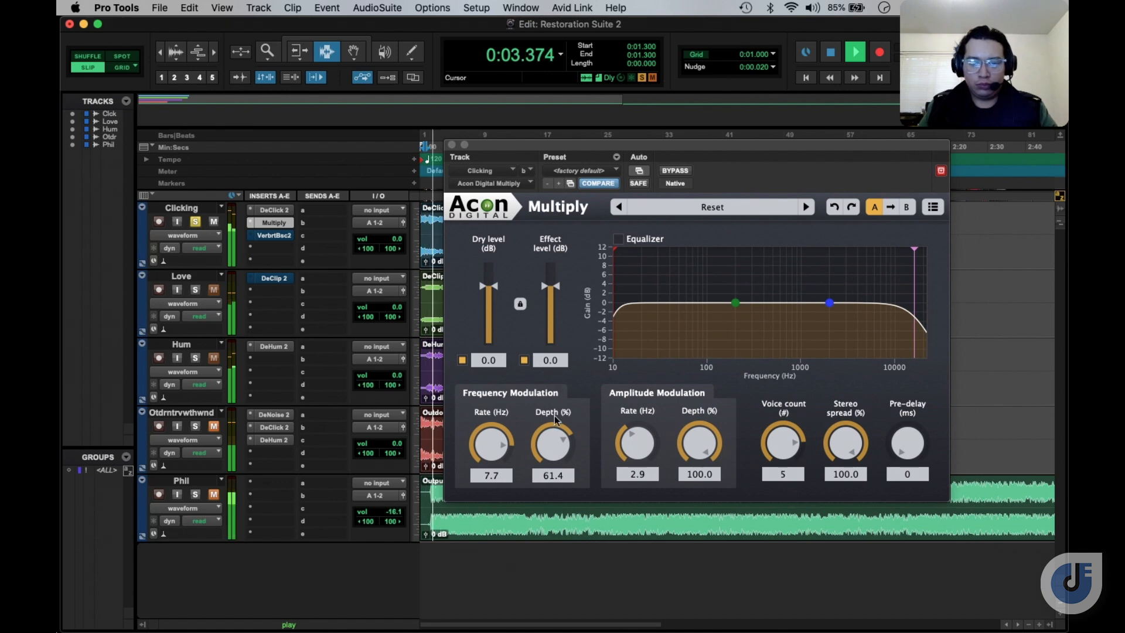
{"action": "left_click_drag", "start_coordinate": [552, 368], "coordinate": [553, 366]}
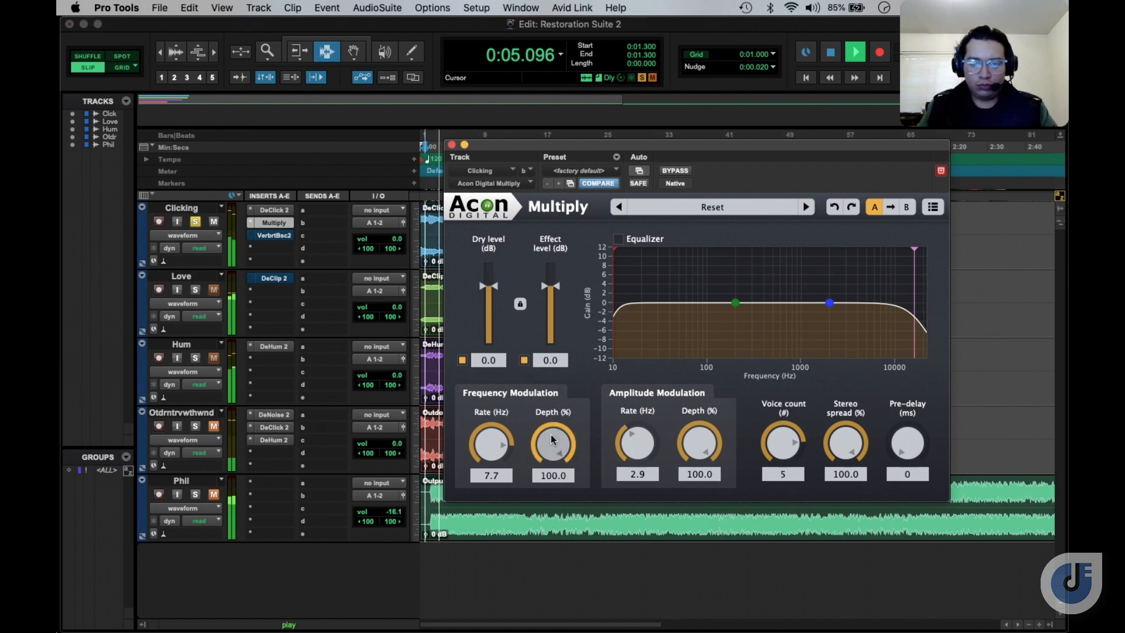
{"action": "left_click_drag", "start_coordinate": [557, 447], "coordinate": [556, 474]}
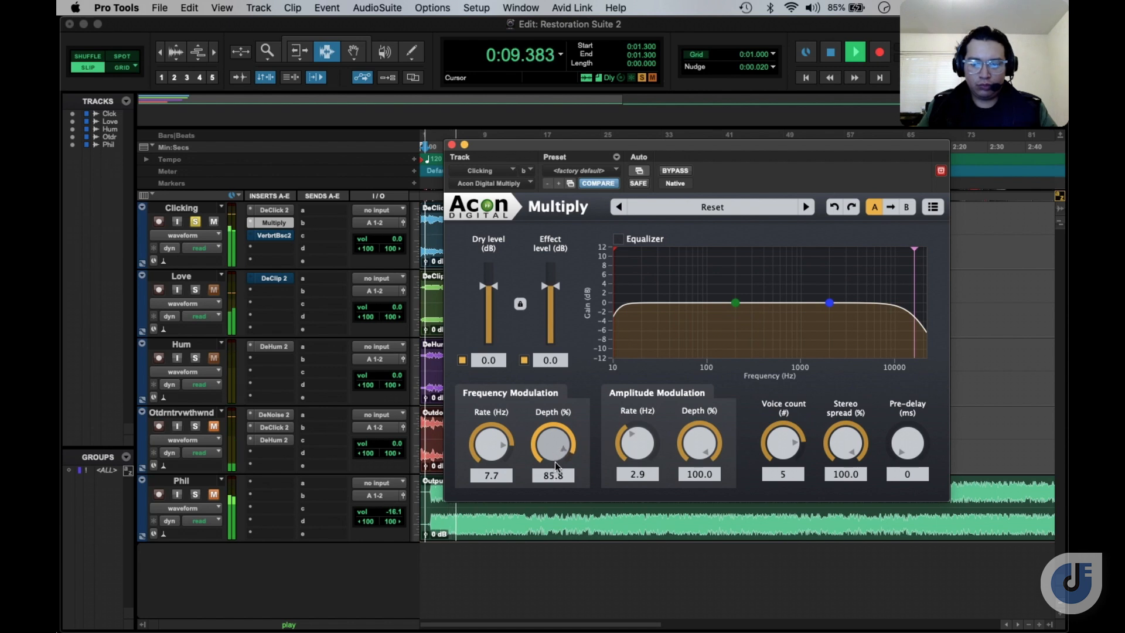
Replay from about 5.2 seconds, set Multiply's voice count to 3, and stop playback after listening
{"action": "left_click_drag", "start_coordinate": [571, 147], "coordinate": [656, 155]}
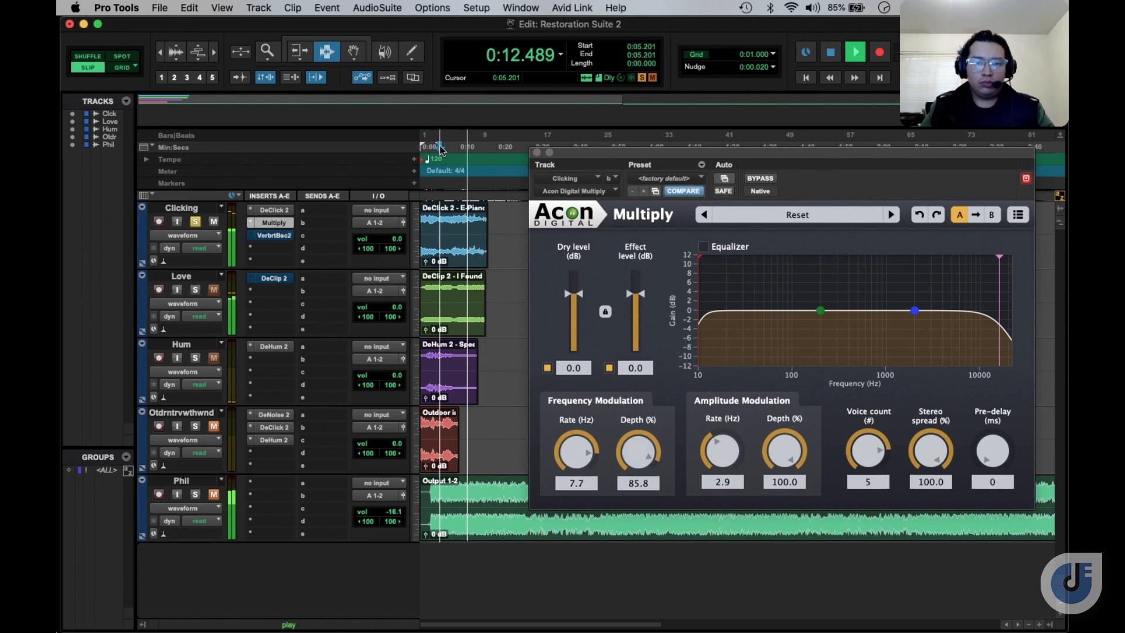
{"action": "left_click", "coordinate": [440, 148]}
{"action": "key", "text": "space"}
{"action": "left_click_drag", "start_coordinate": [577, 159], "coordinate": [462, 120]}
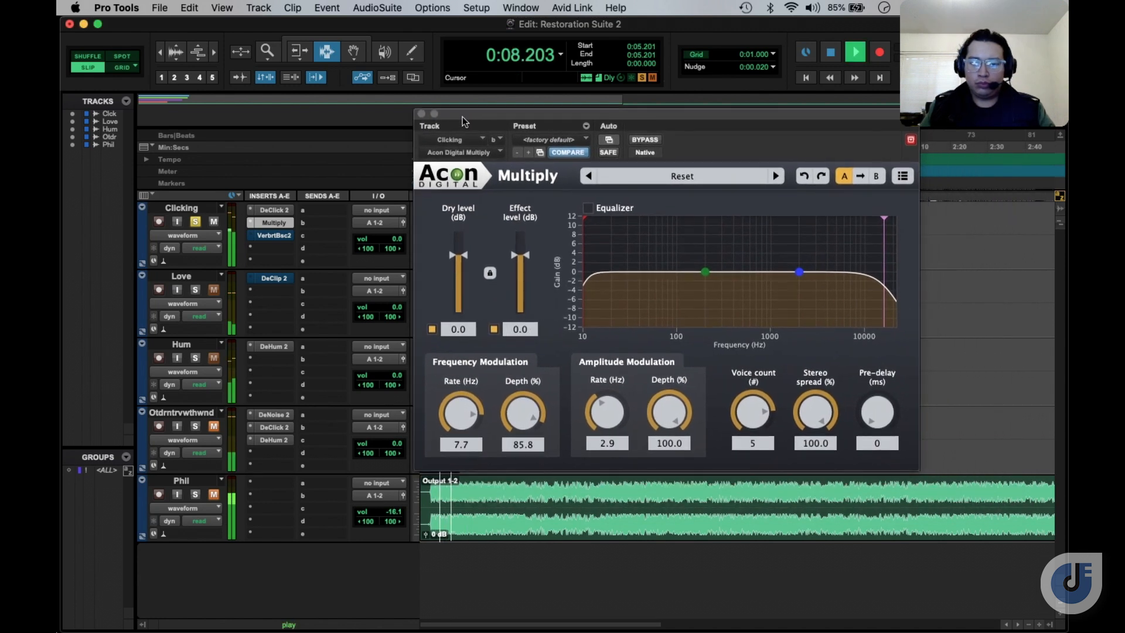
{"action": "left_click_drag", "start_coordinate": [756, 430], "coordinate": [740, 475]}
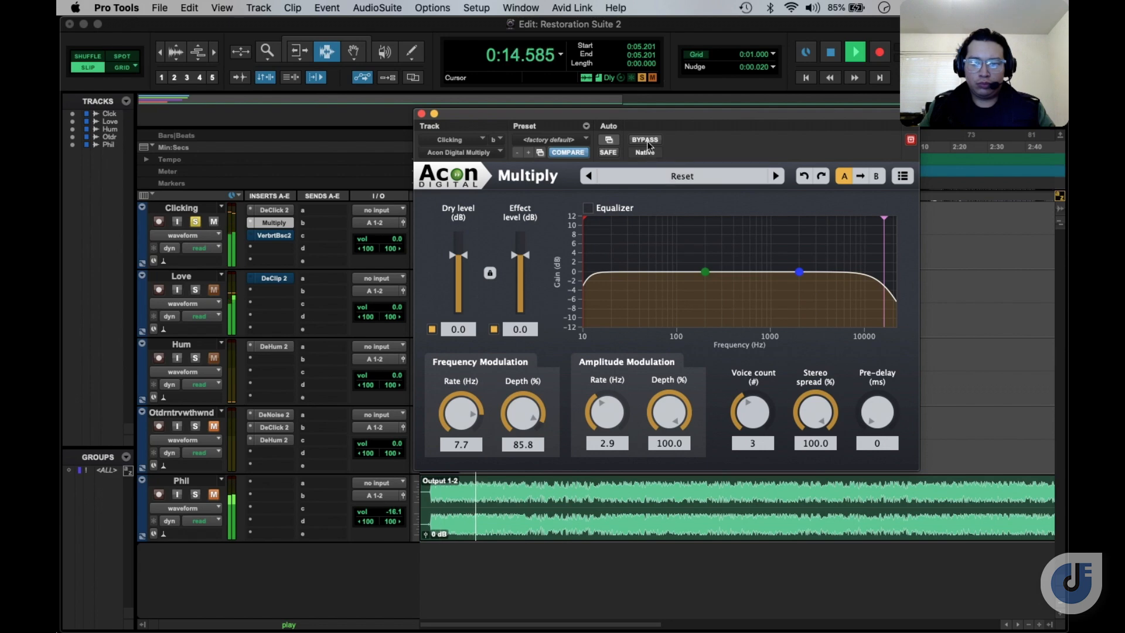
{"action": "left_click_drag", "start_coordinate": [638, 121], "coordinate": [791, 251]}
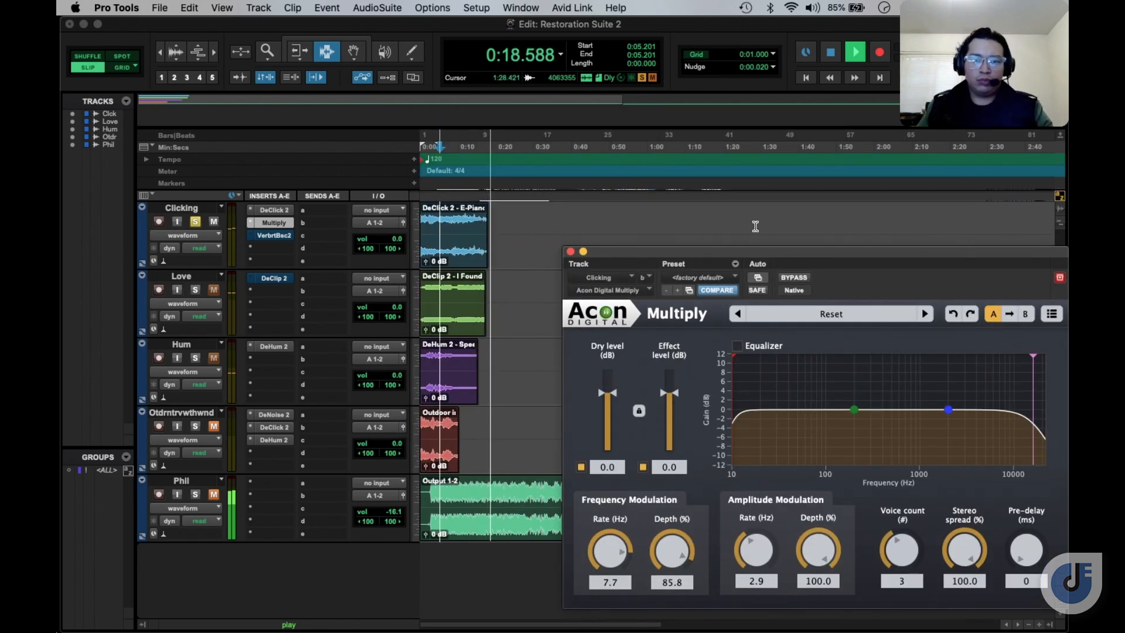
{"action": "key", "text": "space"}
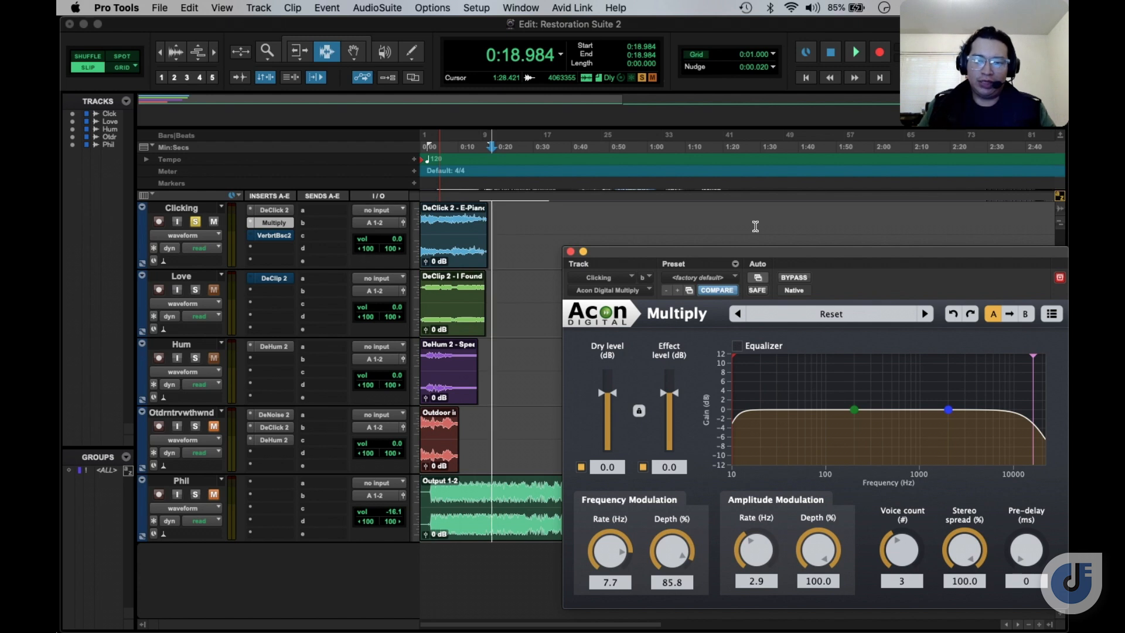
Play from about 3 seconds, enable Multiply's equalizer, cut the high band to about -7 dB and boost the low band to about 6 dB
{"action": "left_click_drag", "start_coordinate": [769, 249], "coordinate": [681, 166]}
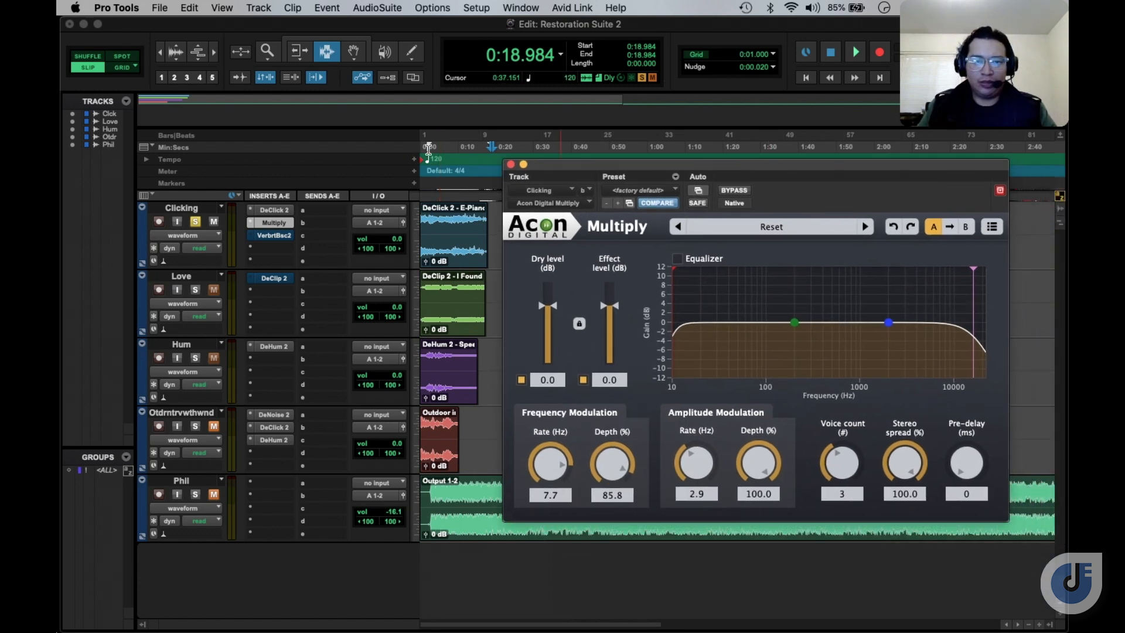
{"action": "left_click", "coordinate": [431, 148]}
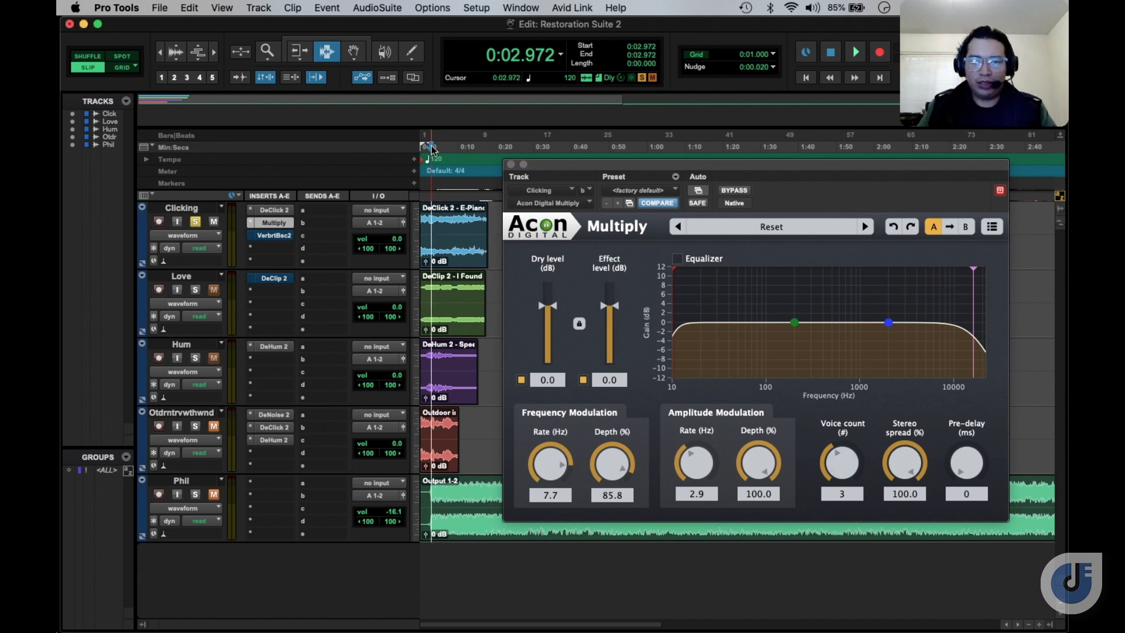
{"action": "key", "text": "space"}
{"action": "left_click", "coordinate": [676, 258]}
{"action": "left_click_drag", "start_coordinate": [889, 321], "coordinate": [887, 354]}
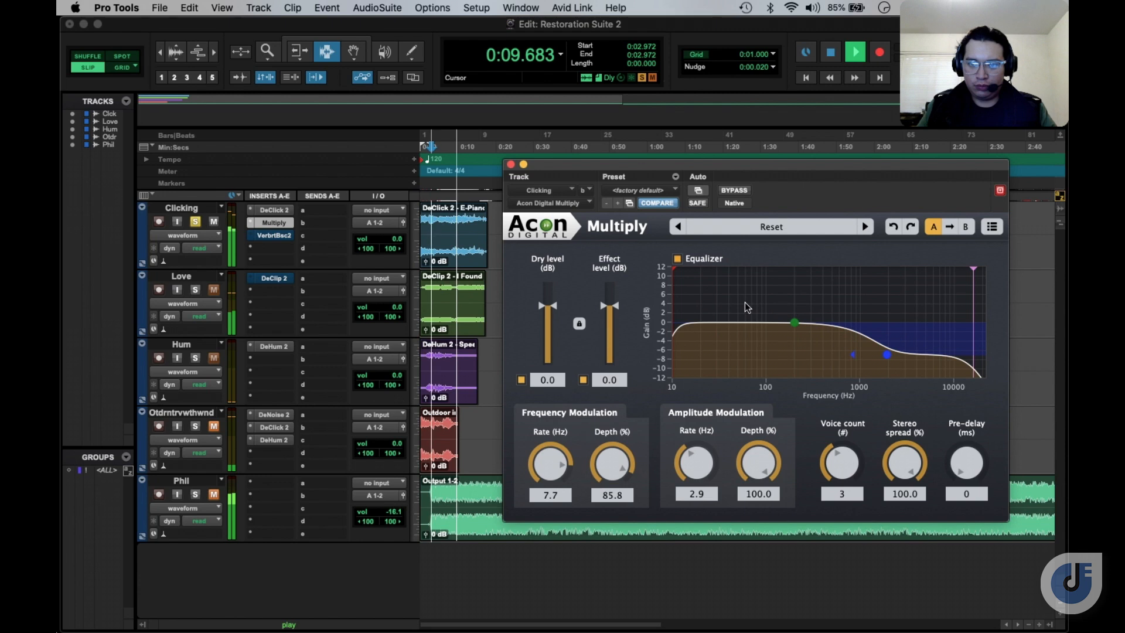
{"action": "left_click_drag", "start_coordinate": [794, 322], "coordinate": [787, 293]}
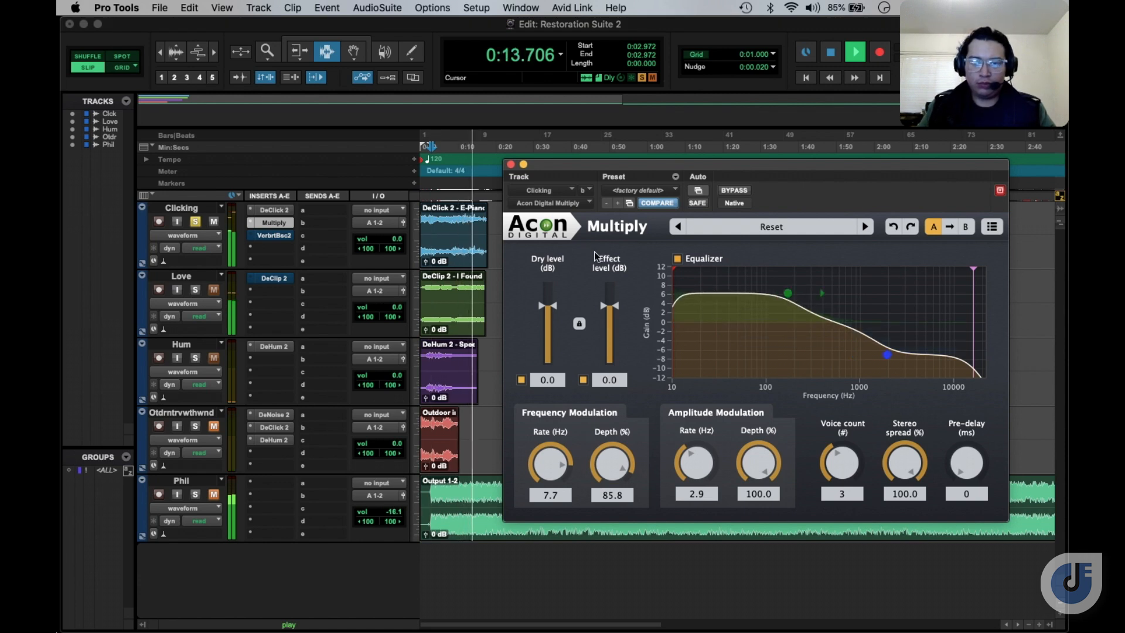
Replay the Clicking track from about 5.9 seconds to hear Multiply's equalizer settings, and stop playback
{"action": "left_click", "coordinate": [442, 152]}
{"action": "key", "text": "space"}
{"action": "key", "text": "space"}
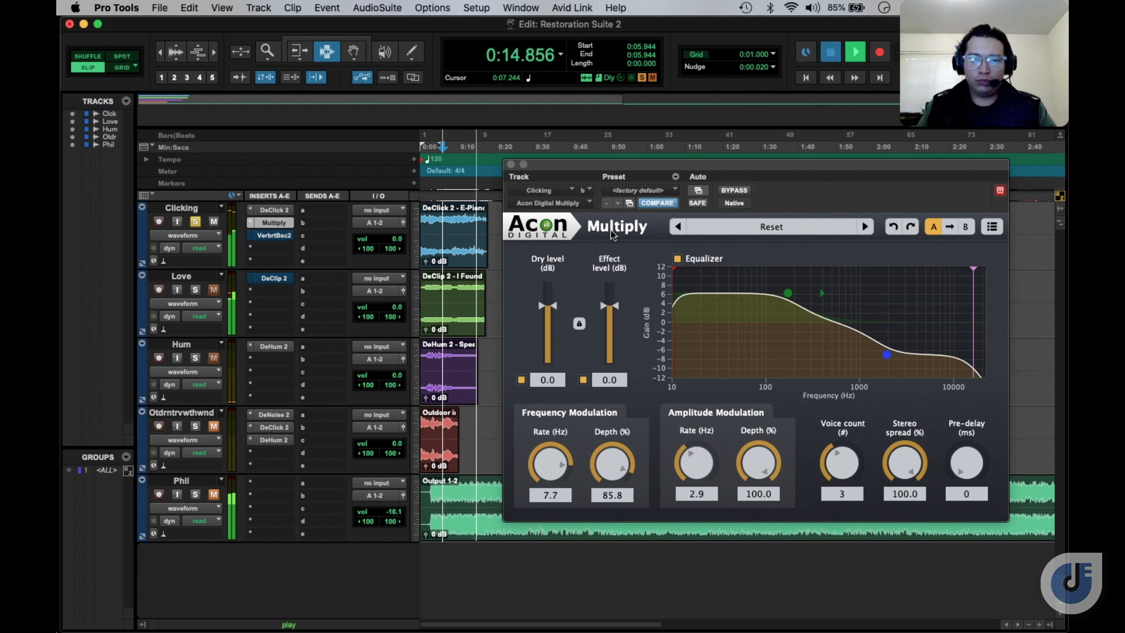
{"action": "key", "text": "space"}
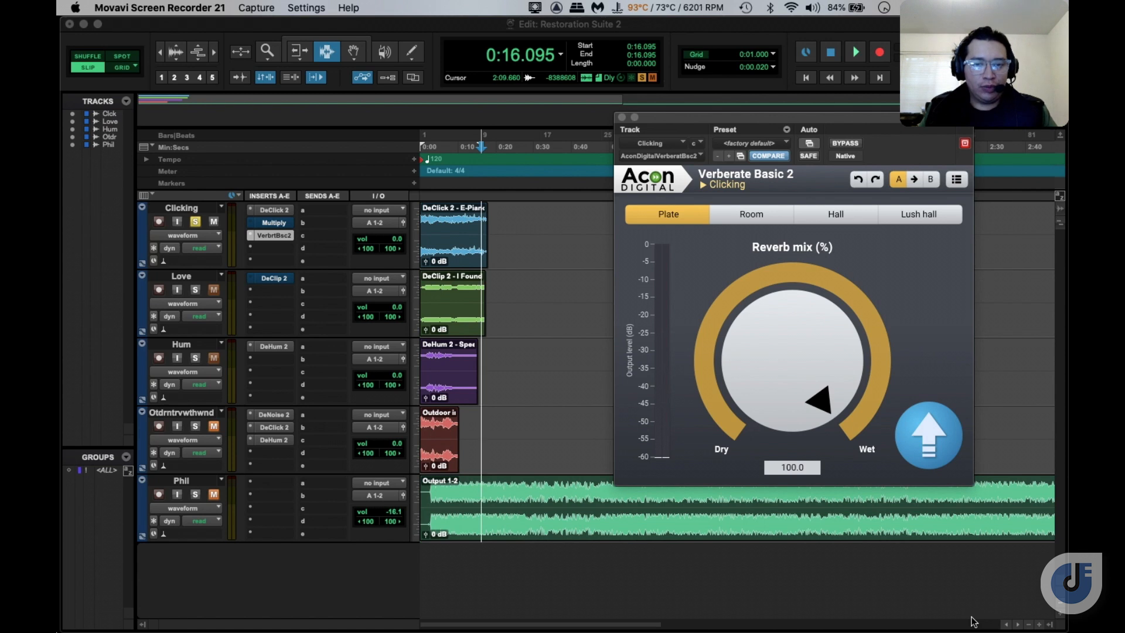
Play the Clicking track from about 3 seconds and switch Verberate Basic 2 to the Room reverb
{"action": "left_click", "coordinate": [430, 149]}
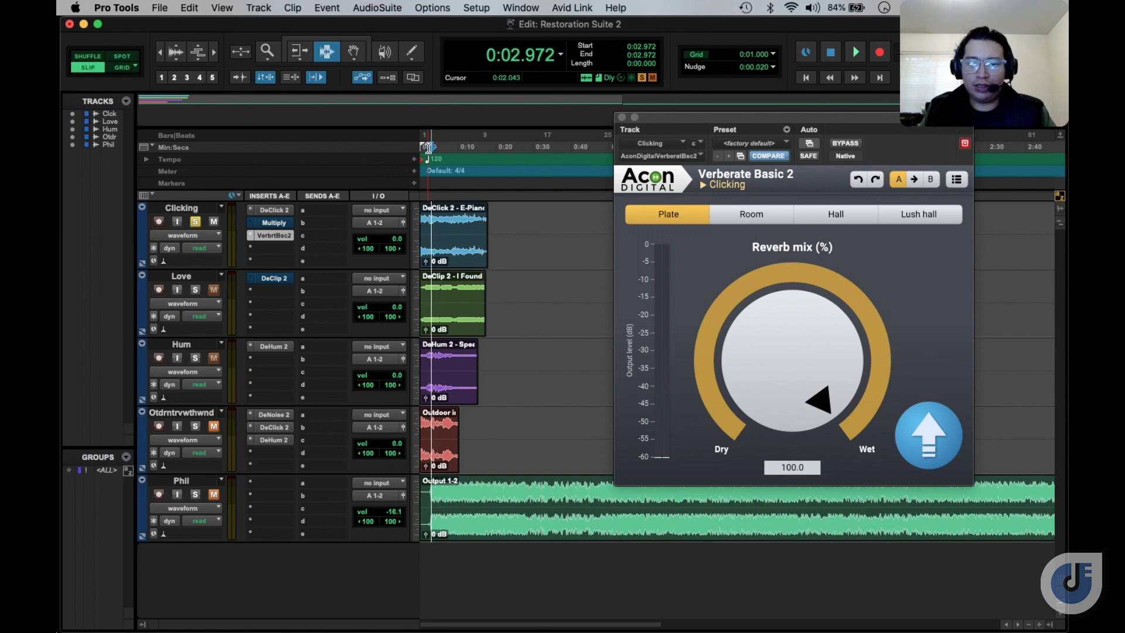
{"action": "key", "text": "space"}
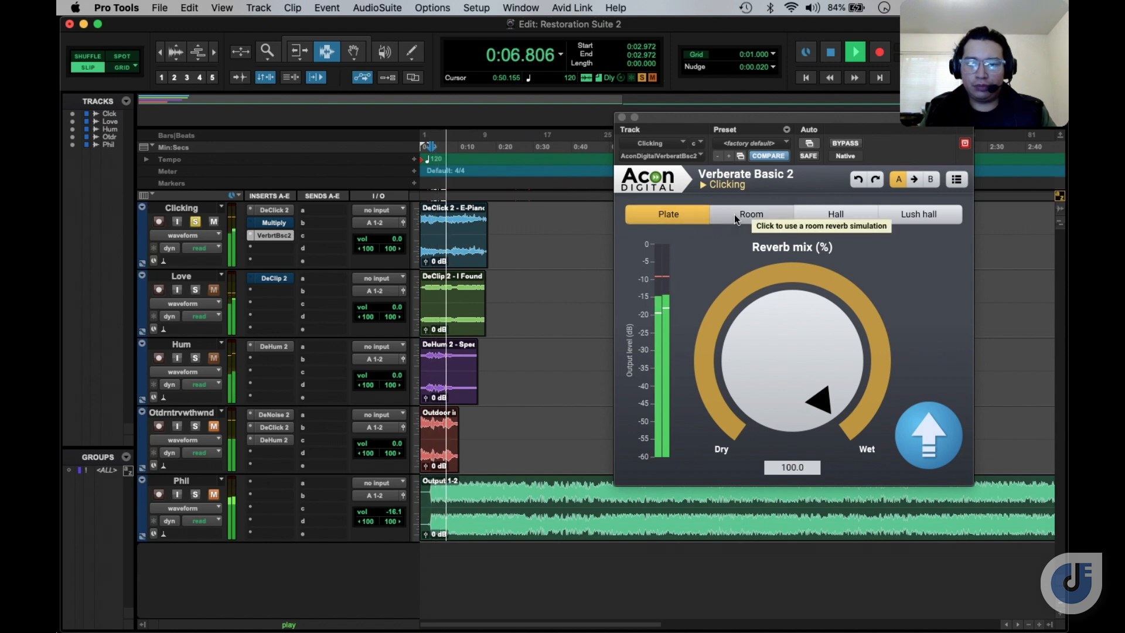
{"action": "left_click", "coordinate": [734, 214]}
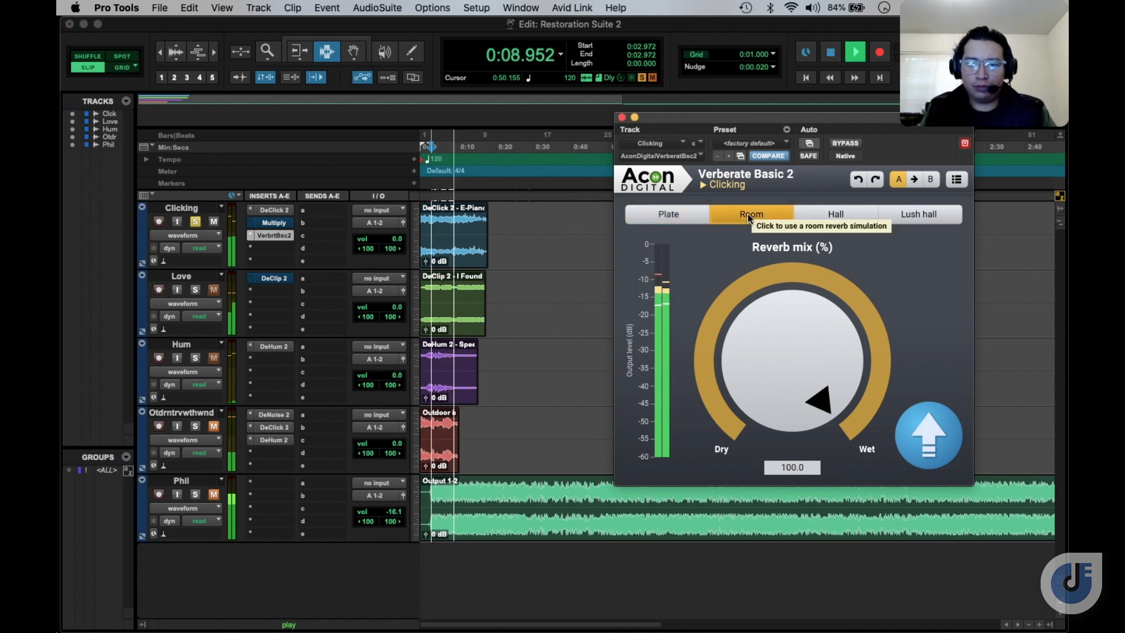
Audition Verberate Basic 2's Hall and Lush hall reverbs, replay Lush hall from about 5.8 seconds, and stop playback
{"action": "left_click", "coordinate": [812, 210]}
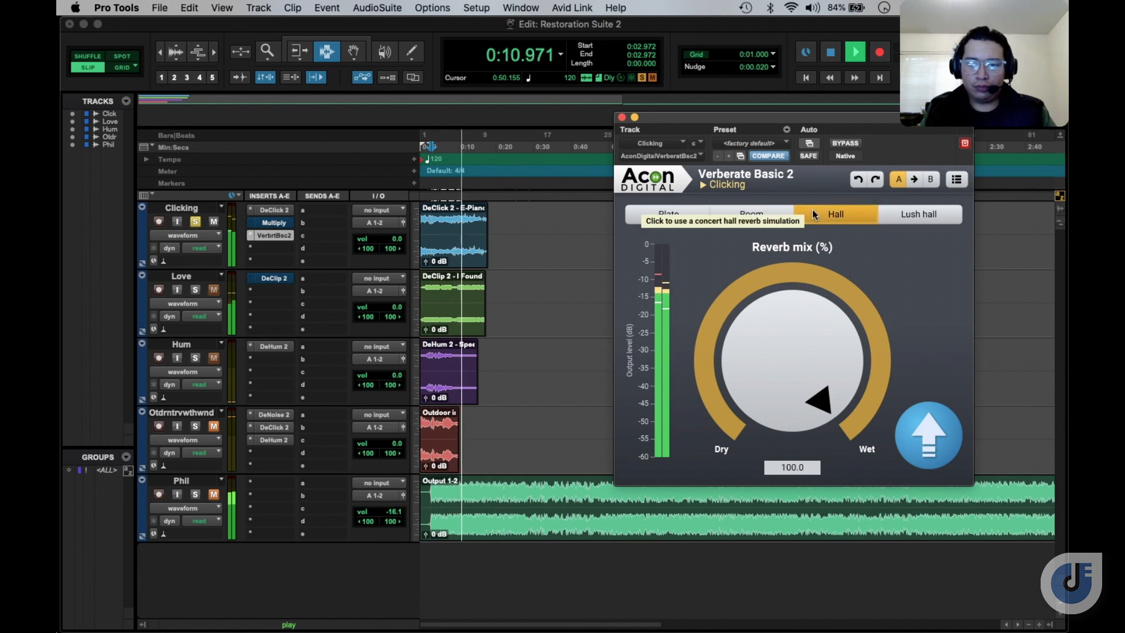
{"action": "left_click", "coordinate": [895, 215]}
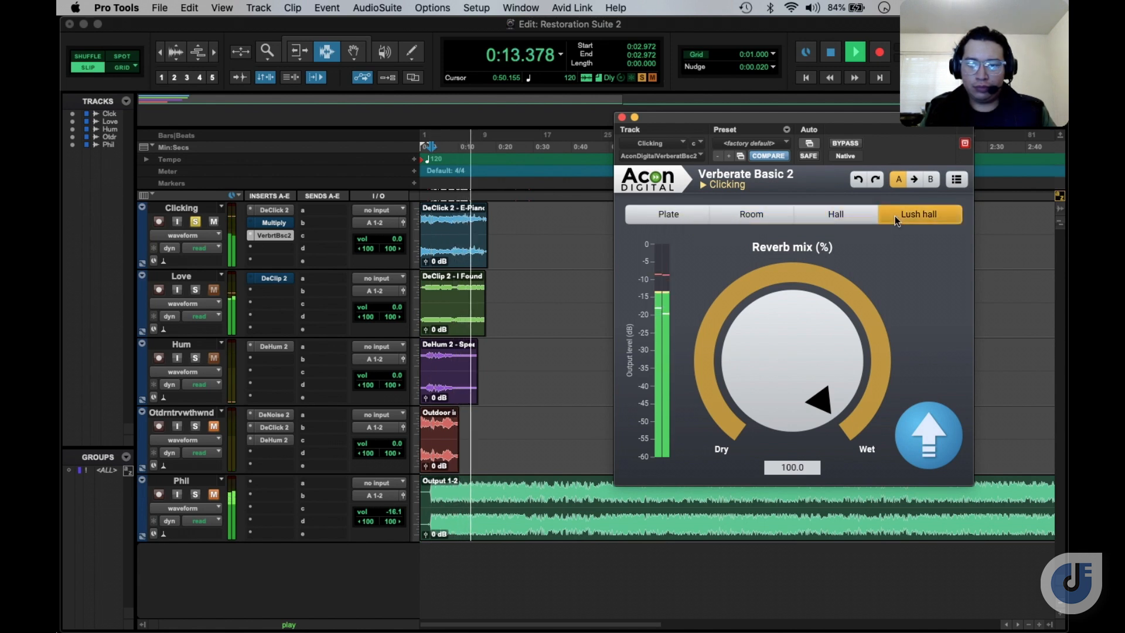
{"action": "left_click", "coordinate": [443, 149]}
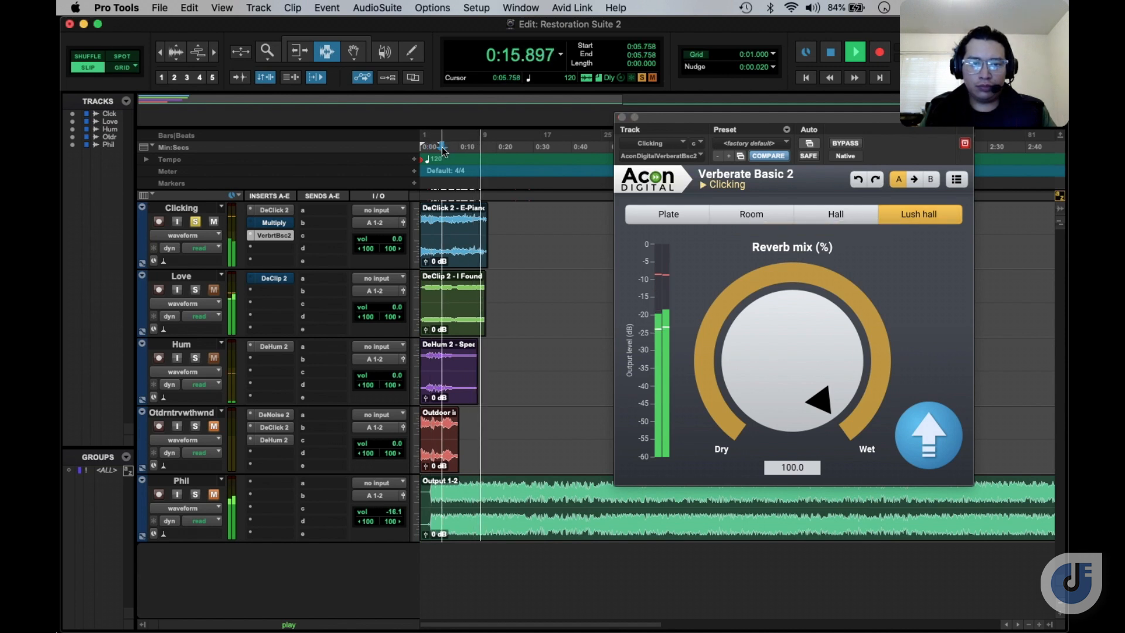
{"action": "key", "text": "space"}
{"action": "key", "text": "space"}
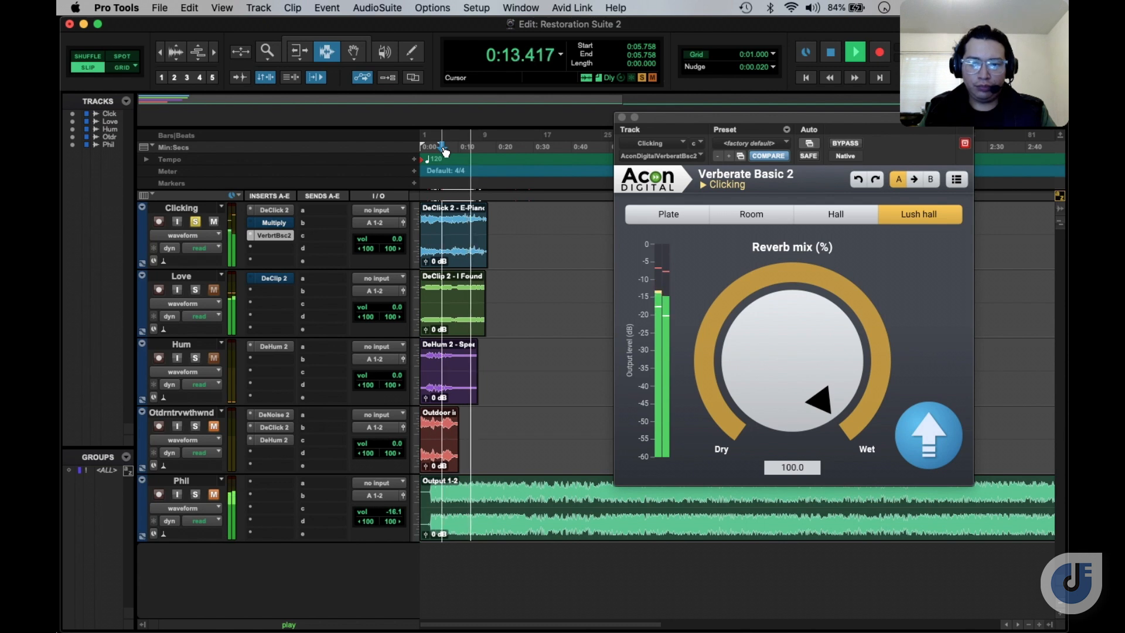
{"action": "key", "text": "space"}
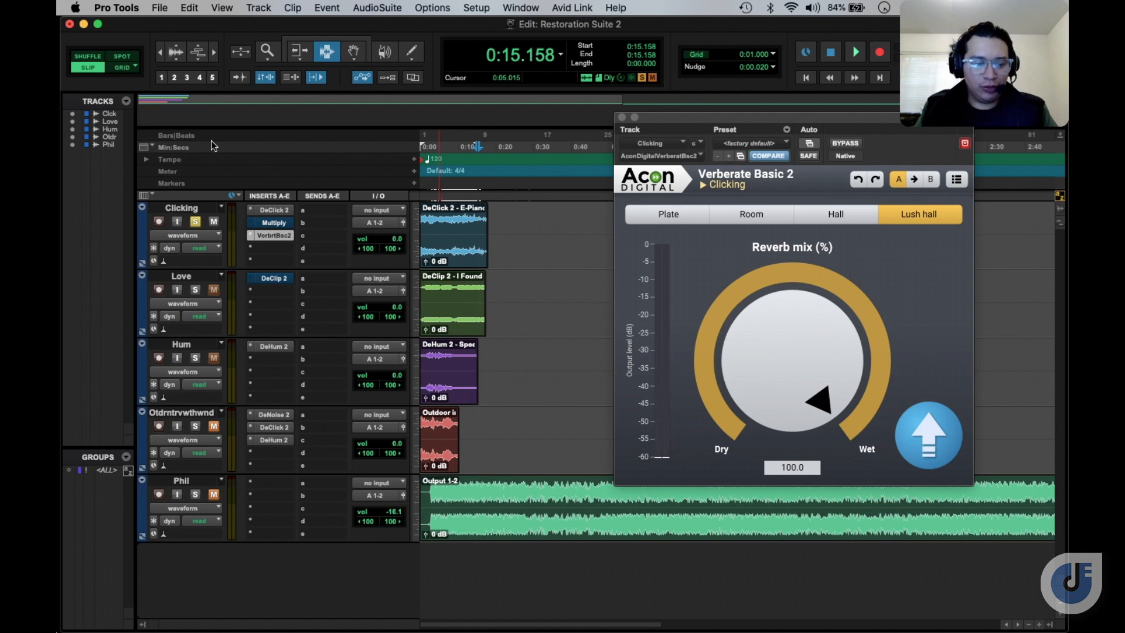
Open Multiply on the Clicking track, take it out of bypass, and arrange its window beside Verberate Basic 2 below the timeline ruler
{"action": "left_click", "coordinate": [267, 224]}
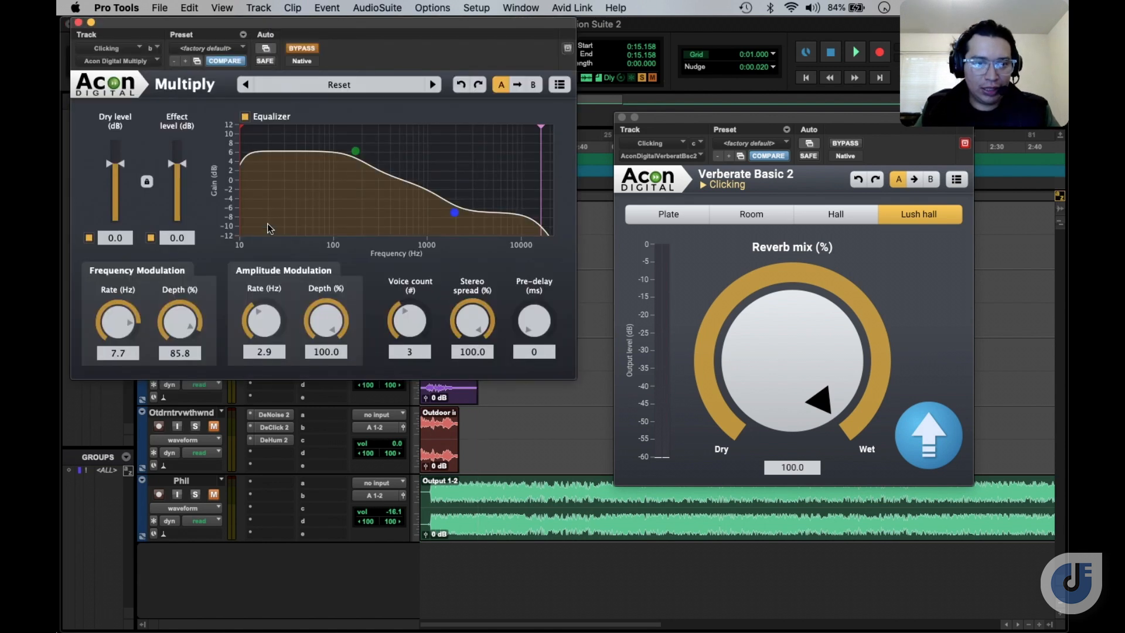
{"action": "left_click", "coordinate": [301, 49]}
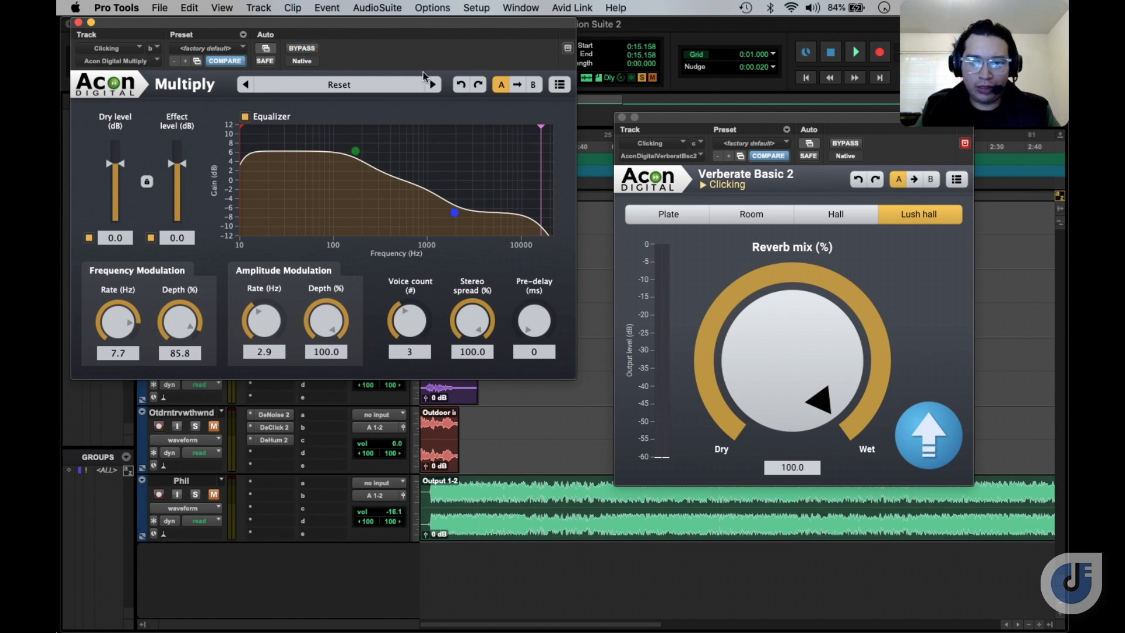
{"action": "left_click_drag", "start_coordinate": [758, 123], "coordinate": [778, 112]}
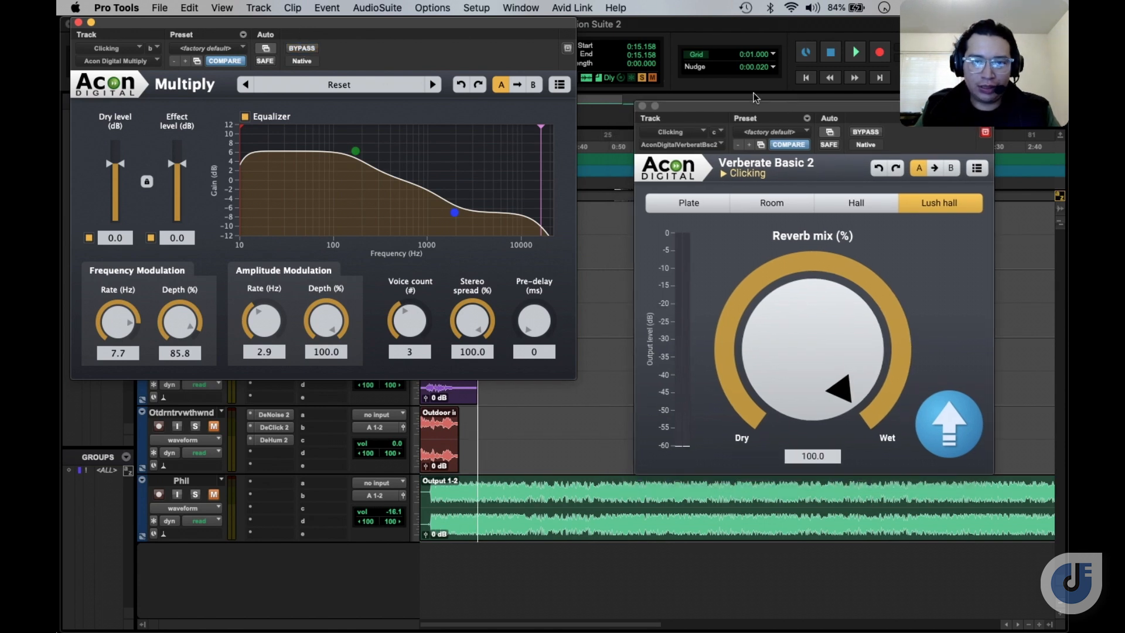
{"action": "left_click_drag", "start_coordinate": [531, 27], "coordinate": [540, 166]}
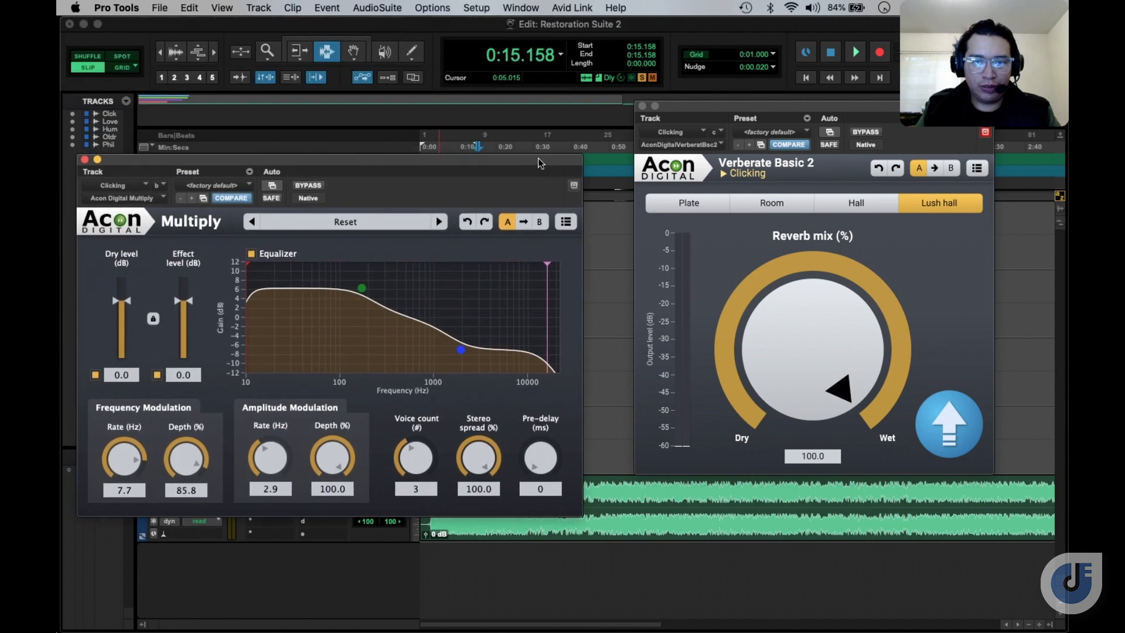
{"action": "left_click_drag", "start_coordinate": [677, 106], "coordinate": [682, 209]}
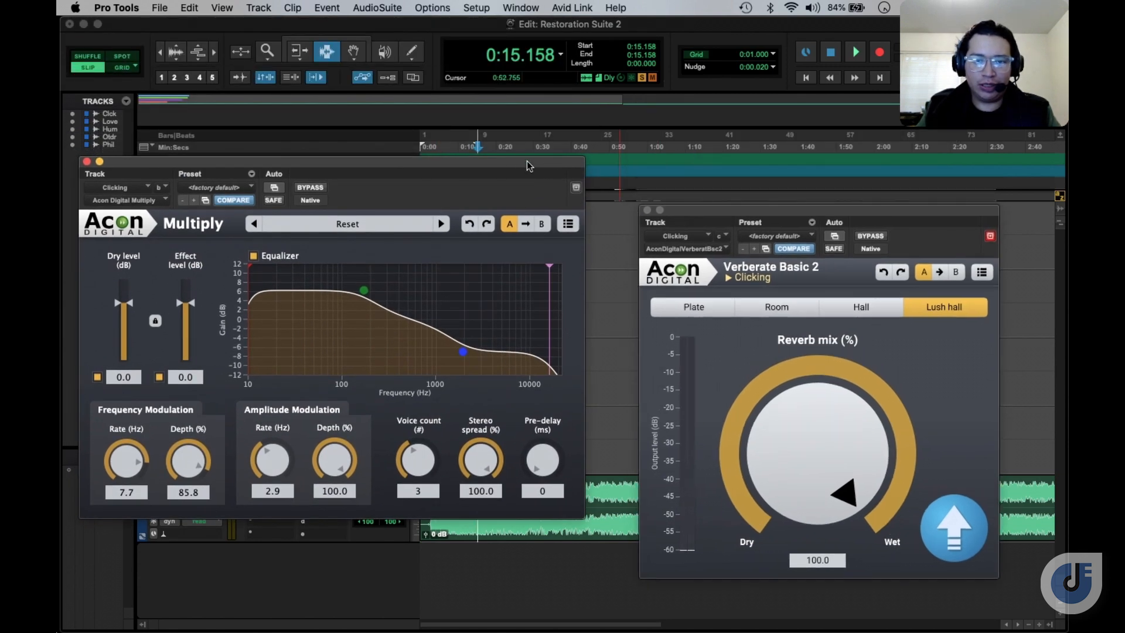
{"action": "left_click_drag", "start_coordinate": [508, 164], "coordinate": [508, 212]}
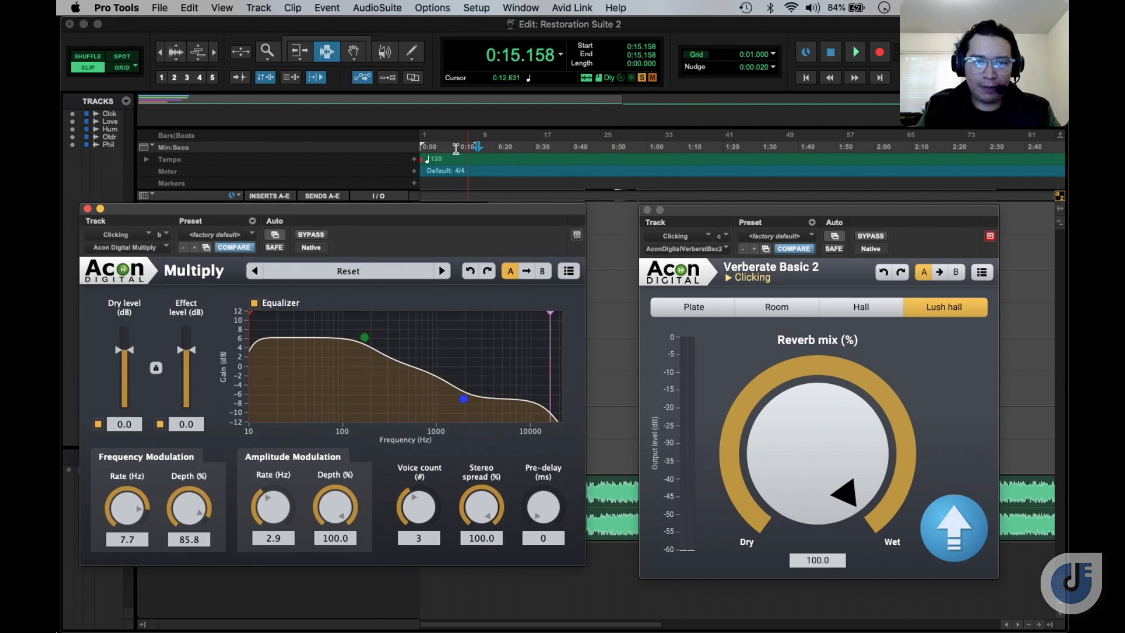
Play from about 8.4 seconds, reduce Verberate Basic 2's reverb mix to 53.4%, and stop playback
{"action": "left_click", "coordinate": [453, 150]}
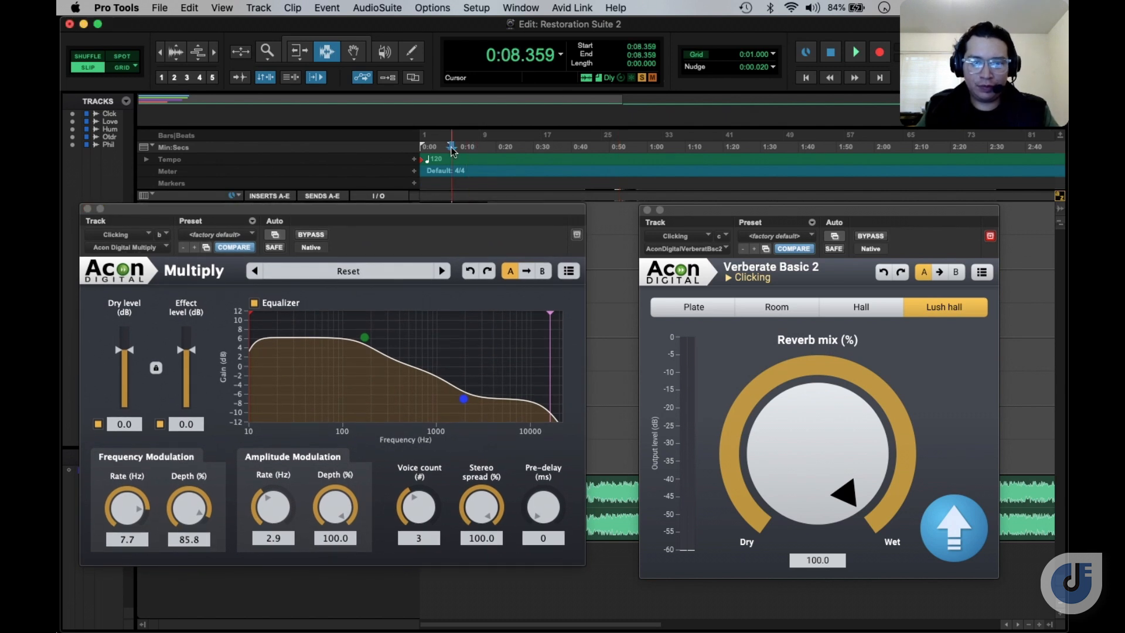
{"action": "key", "text": "space"}
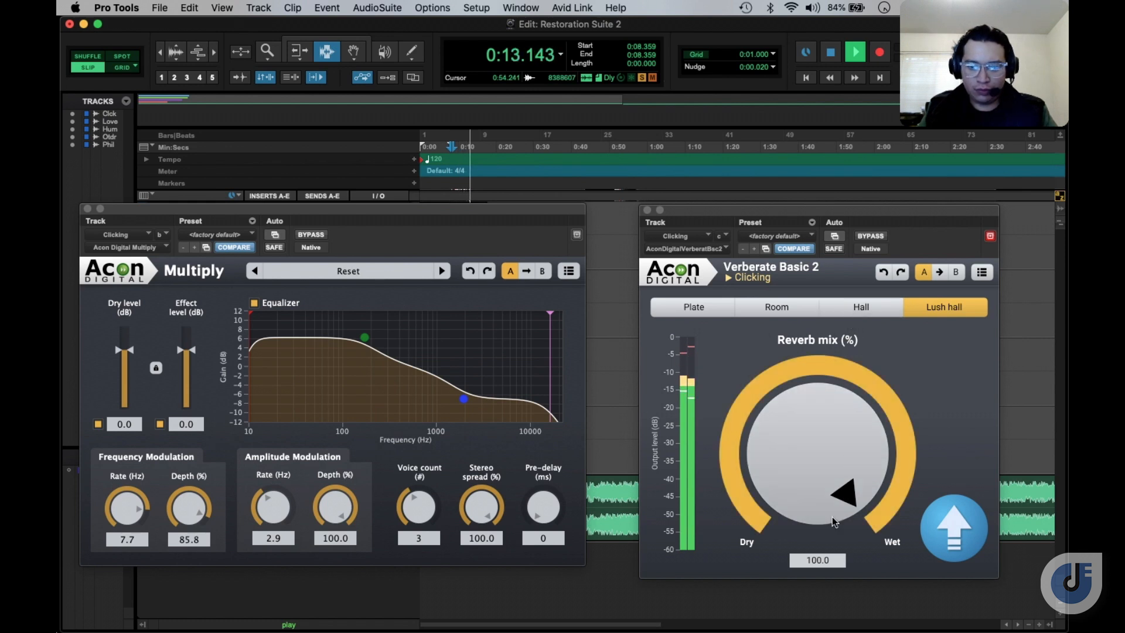
{"action": "mouse_move", "coordinate": [832, 515]}
{"action": "left_mouse_down"}
{"action": "mouse_move", "coordinate": [825, 479]}
{"action": "mouse_move", "coordinate": [825, 503]}
{"action": "left_mouse_up"}
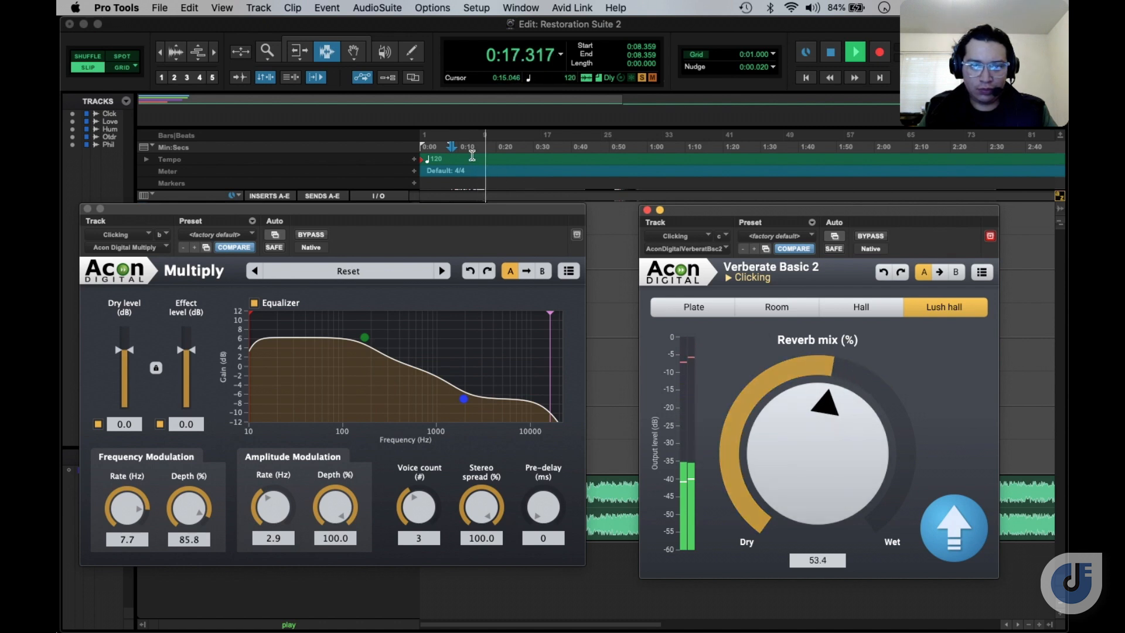
{"action": "key", "text": "space"}
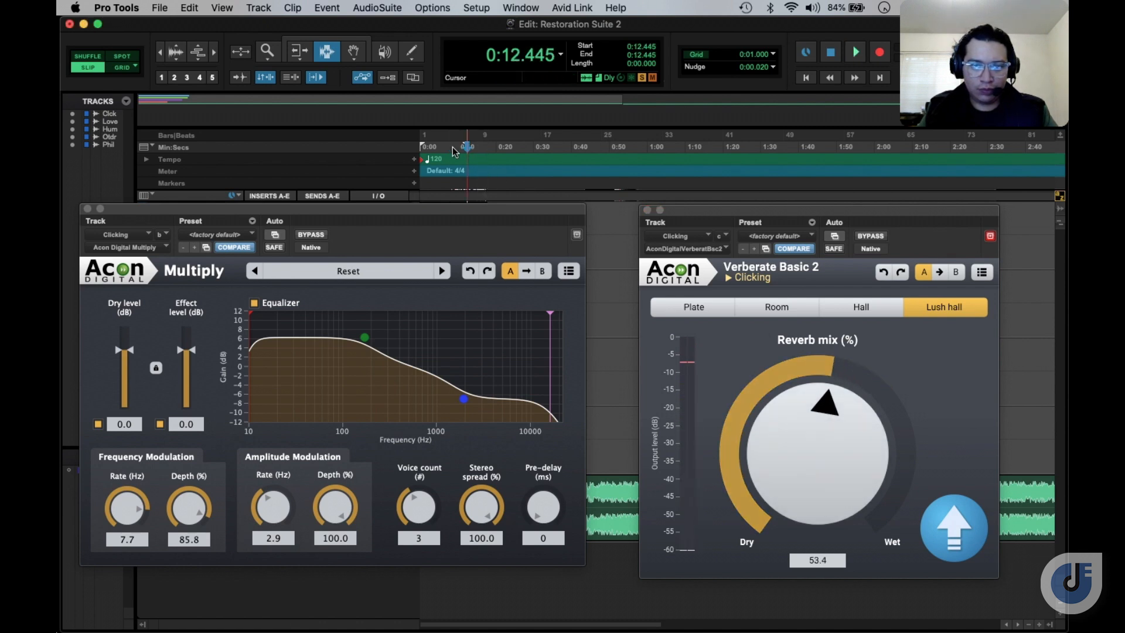
Replay the Clicking track from about 12.4 and 5.8 seconds to hear Multiply and Verberate Basic 2 together
{"action": "key", "text": "space"}
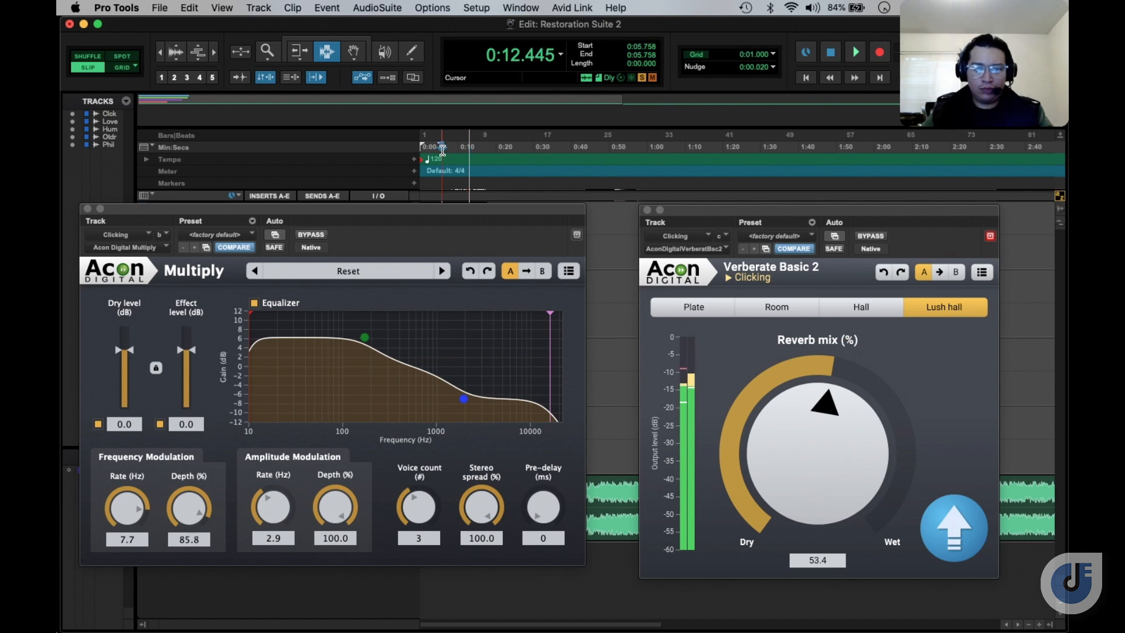
{"action": "key", "text": "space"}
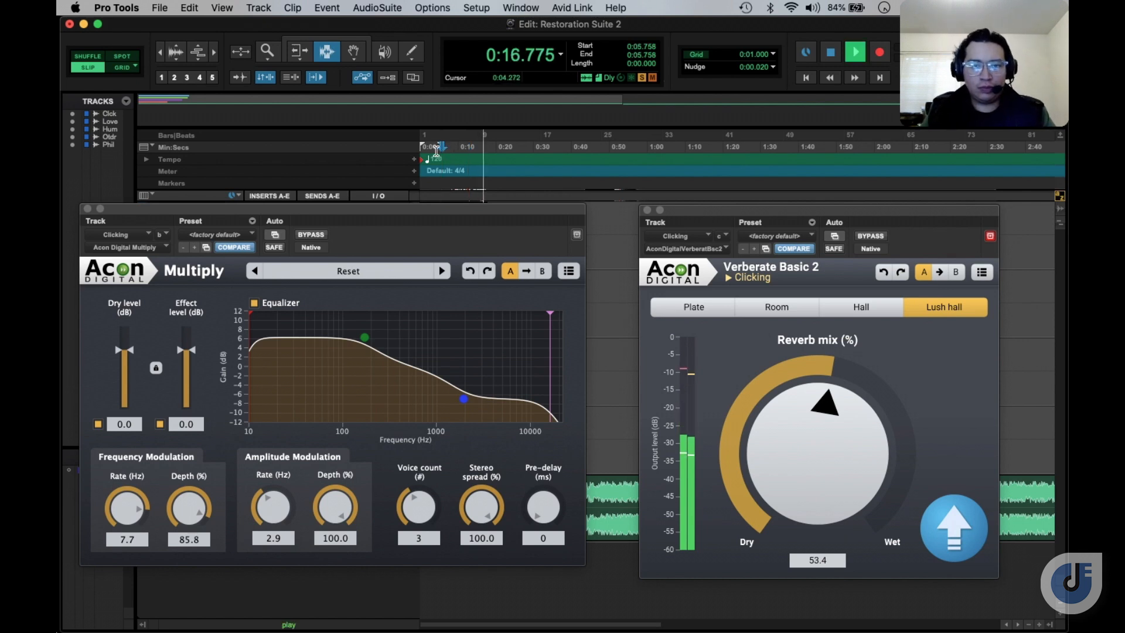
{"action": "key", "text": "space"}
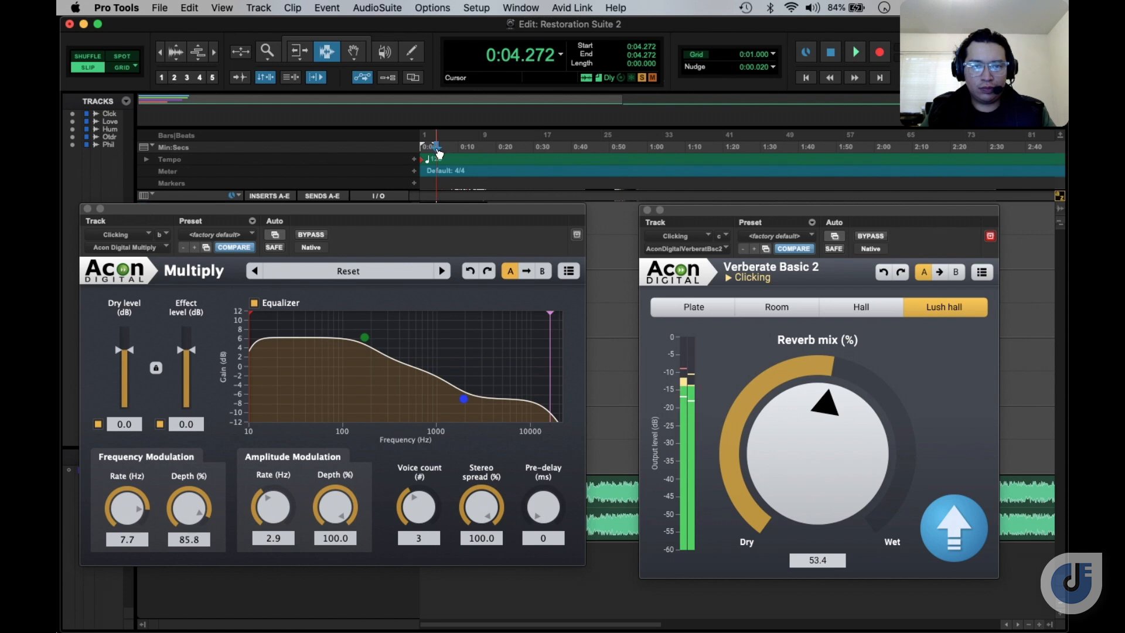
Play from about 4.3 seconds, set Multiply's amplitude modulation rate to 3.7 Hz, and stop playback
{"action": "key", "text": "space"}
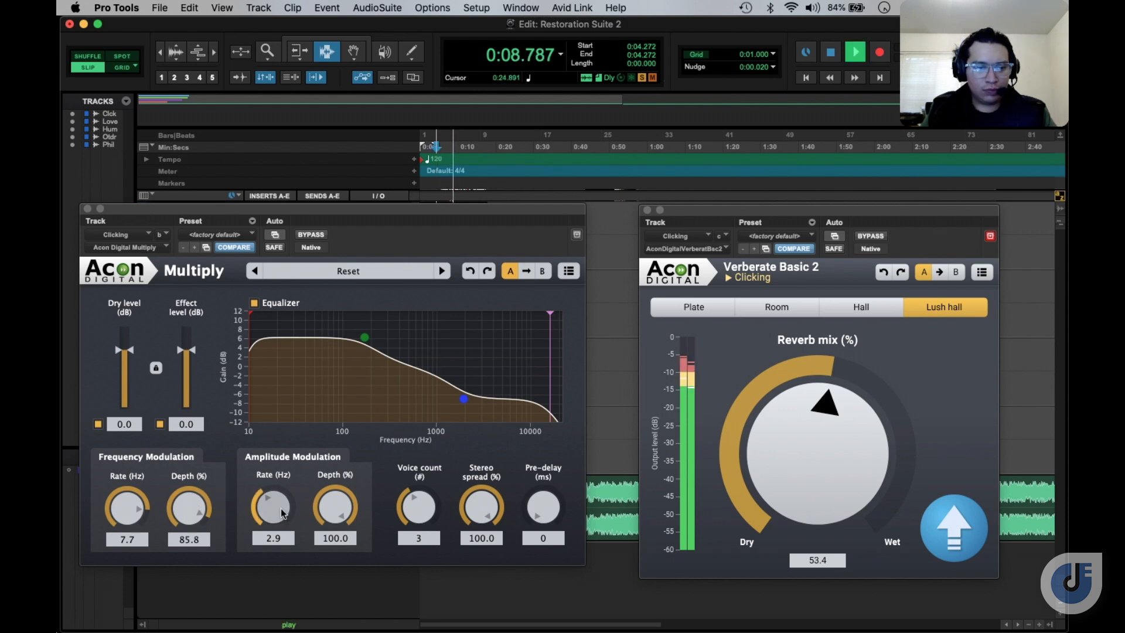
{"action": "left_click_drag", "start_coordinate": [278, 412], "coordinate": [276, 403]}
{"action": "left_click_drag", "start_coordinate": [274, 501], "coordinate": [288, 593]}
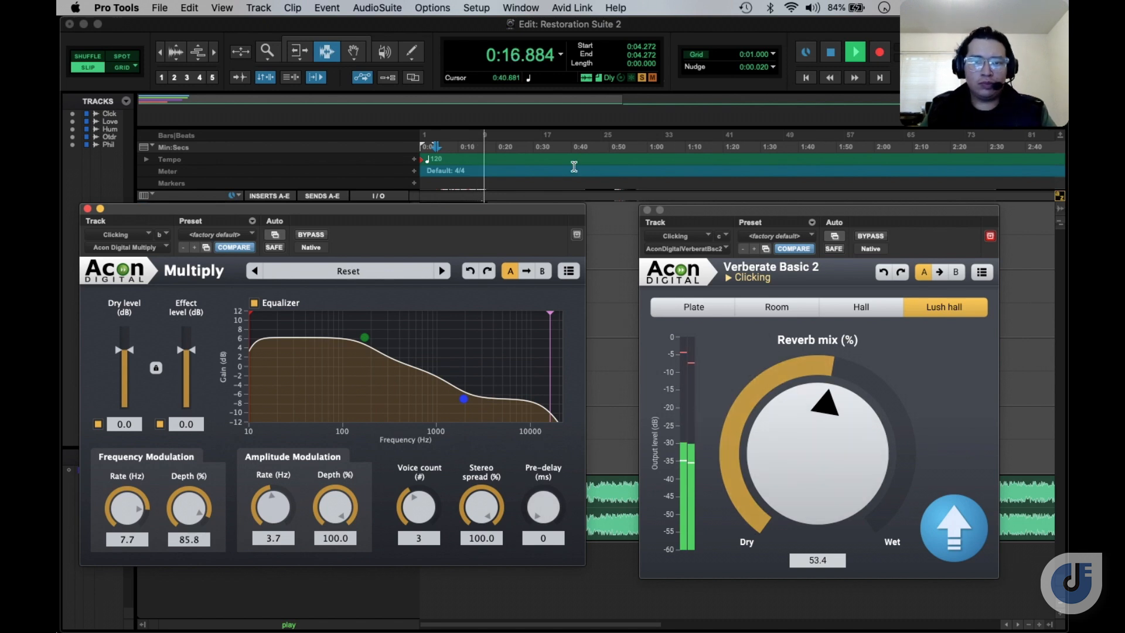
{"action": "key", "text": "space"}
Close the Multiply and Verberate Basic 2 plug-in windows
{"action": "left_click_drag", "start_coordinate": [502, 208], "coordinate": [773, 197]}
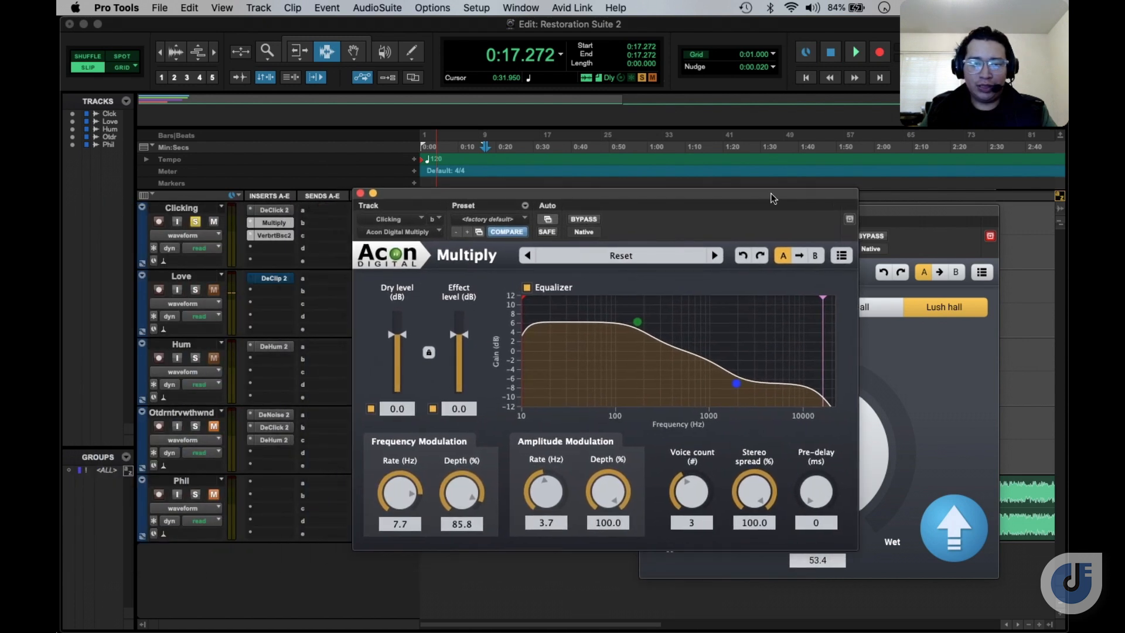
{"action": "left_click", "coordinate": [360, 194]}
{"action": "left_click", "coordinate": [647, 215]}
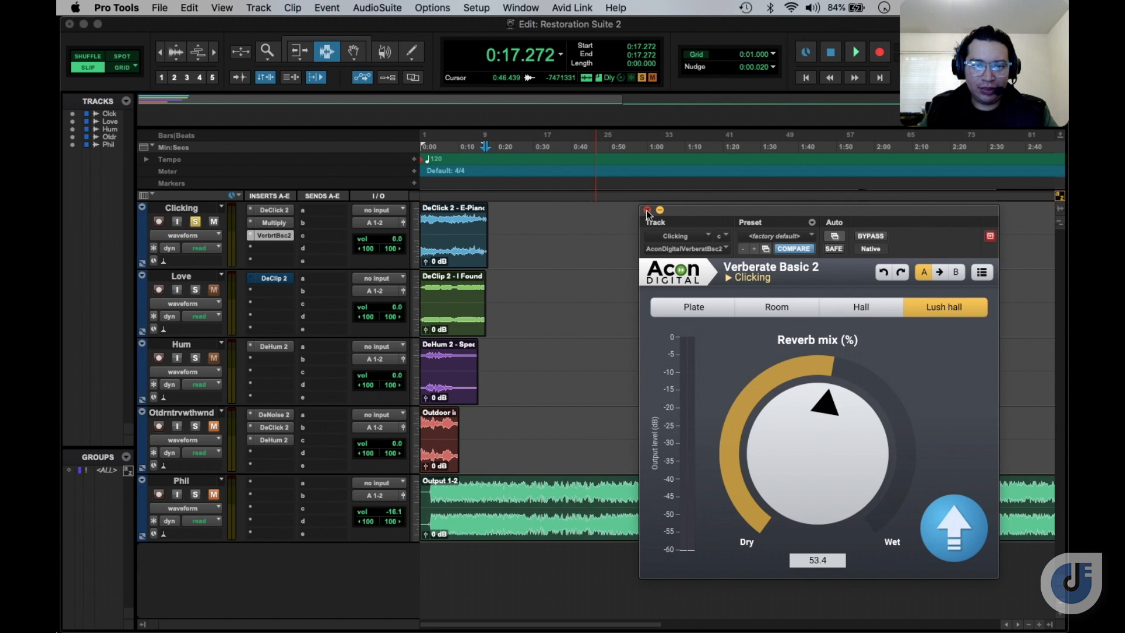
{"action": "left_click", "coordinate": [647, 210]}
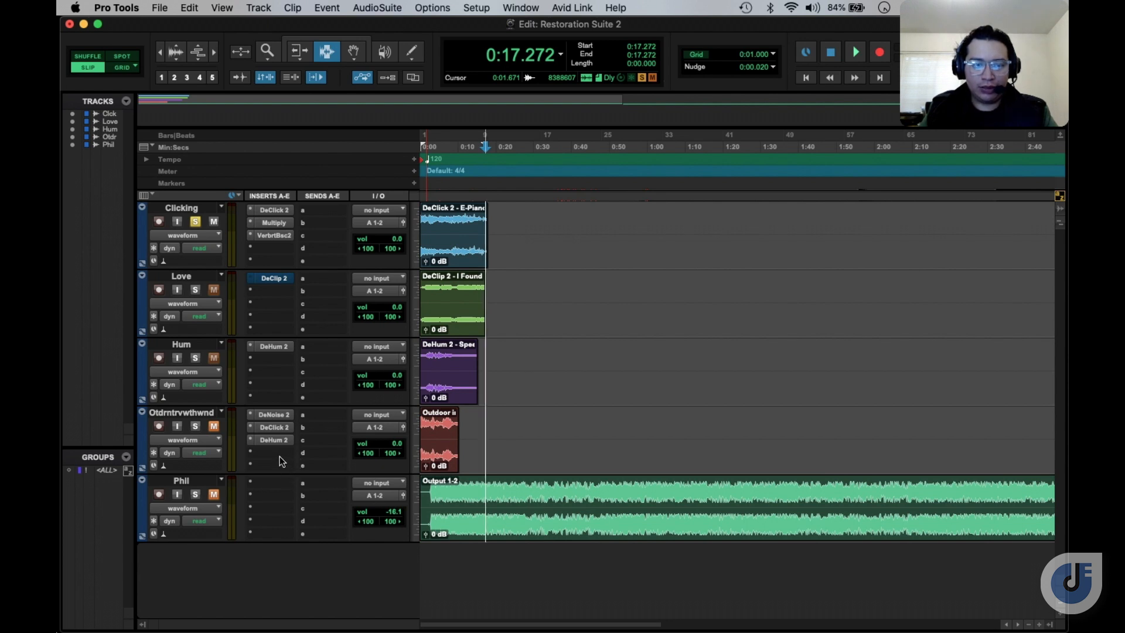
Solo the Otdrntrvwthwnd track instead of Clicking and add Acon Digital Verberate Basic 2 (stereo) to its insert slot d
{"action": "left_click", "coordinate": [196, 428]}
{"action": "left_click", "coordinate": [195, 222]}
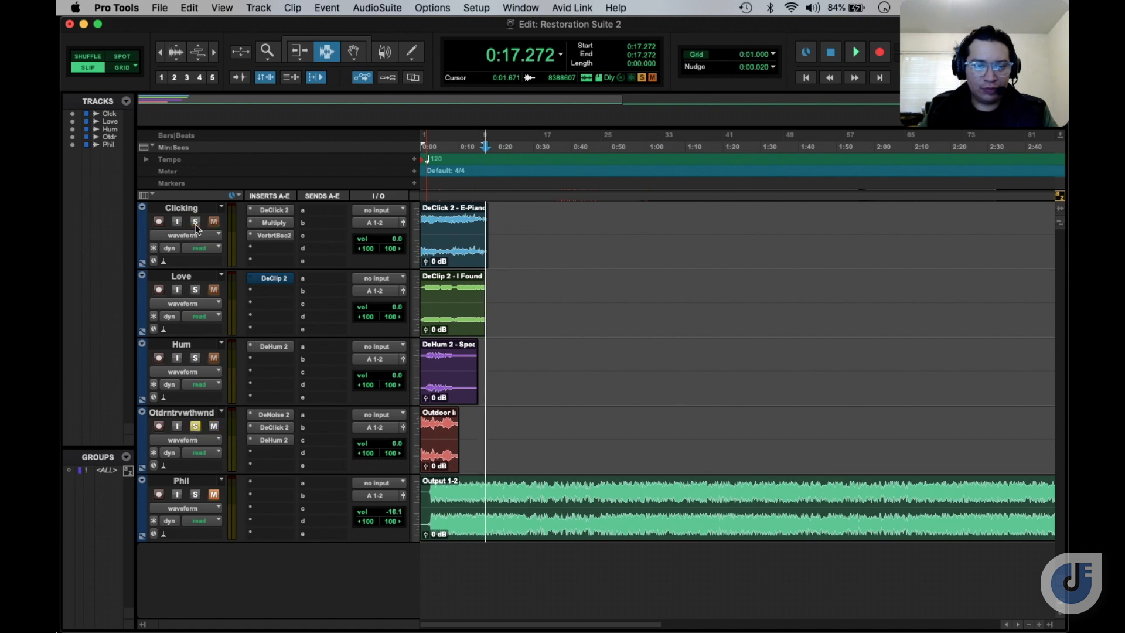
{"action": "left_click", "coordinate": [252, 452]}
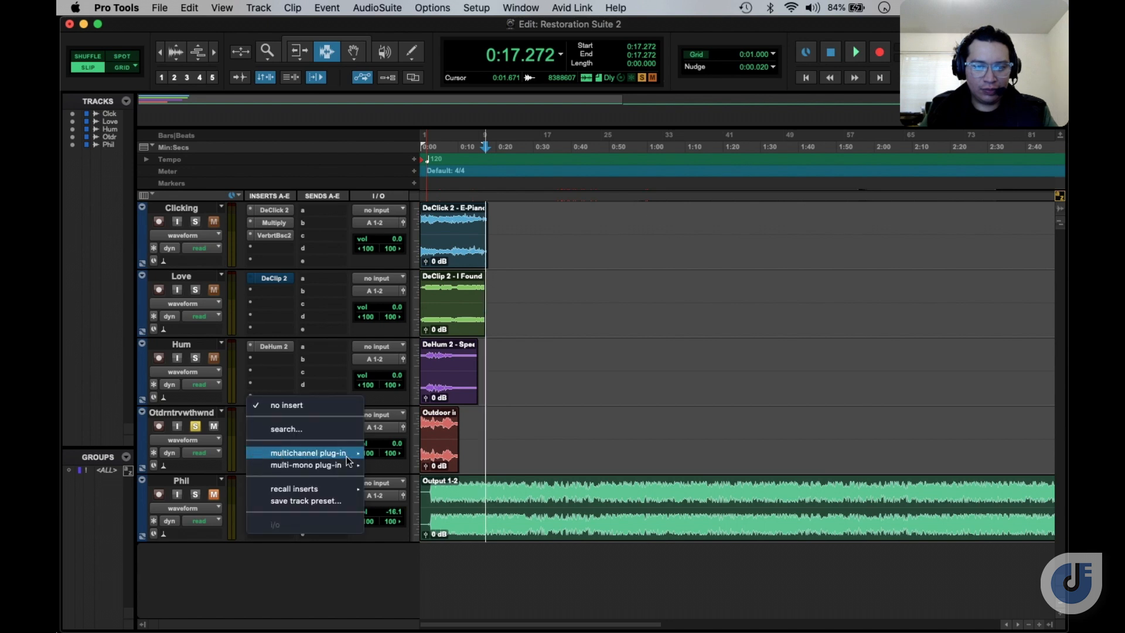
{"action": "mouse_move", "coordinate": [358, 459]}
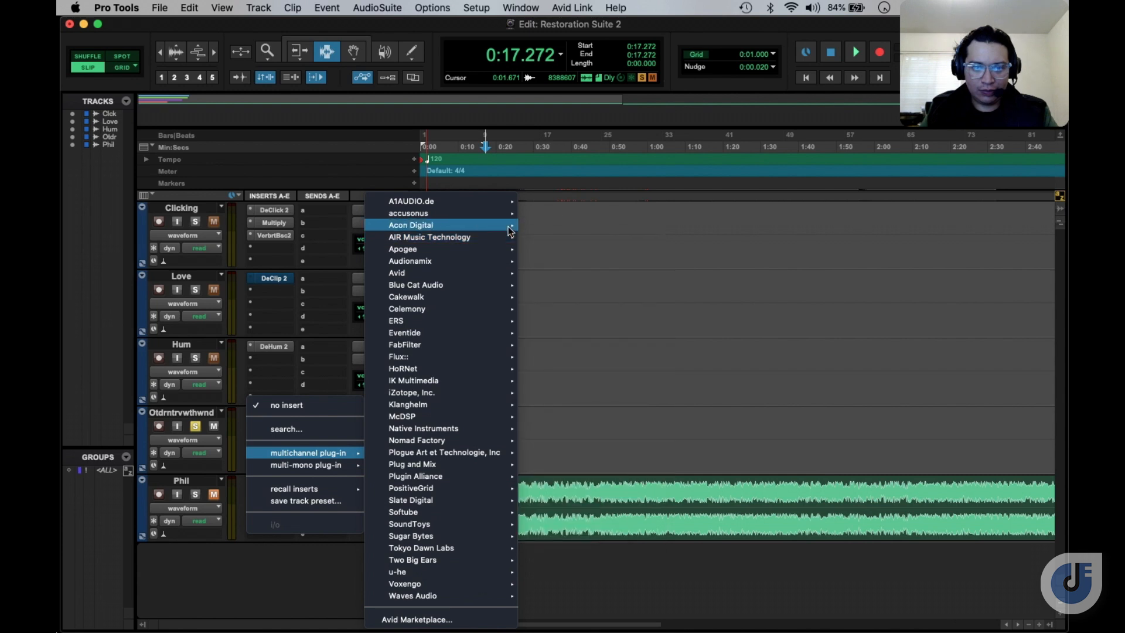
{"action": "mouse_move", "coordinate": [509, 228]}
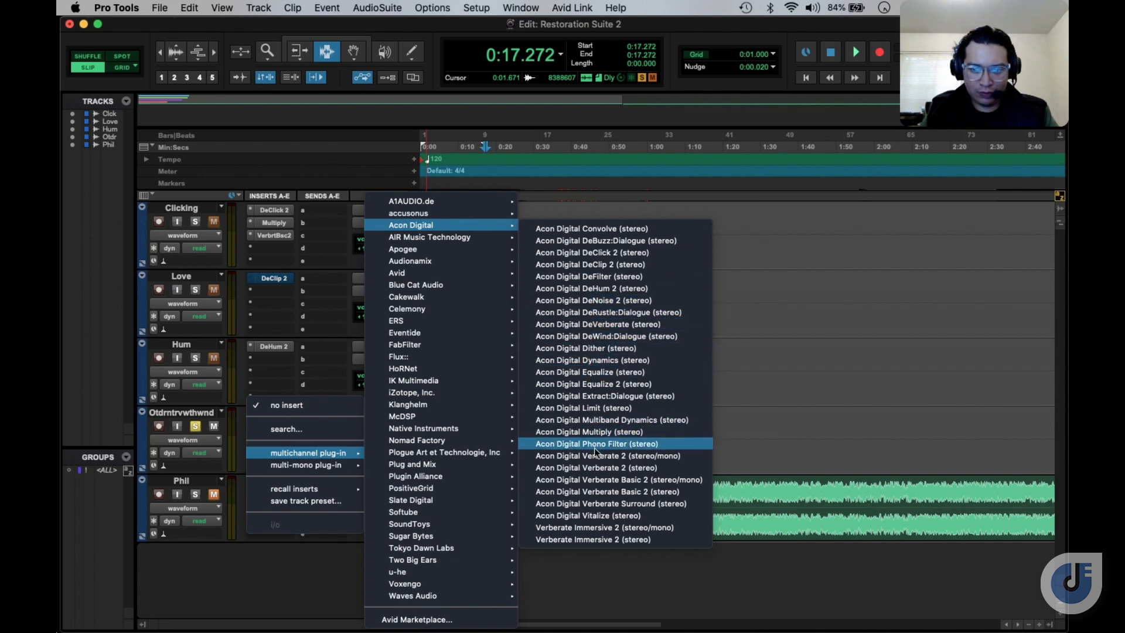
{"action": "left_click", "coordinate": [601, 491]}
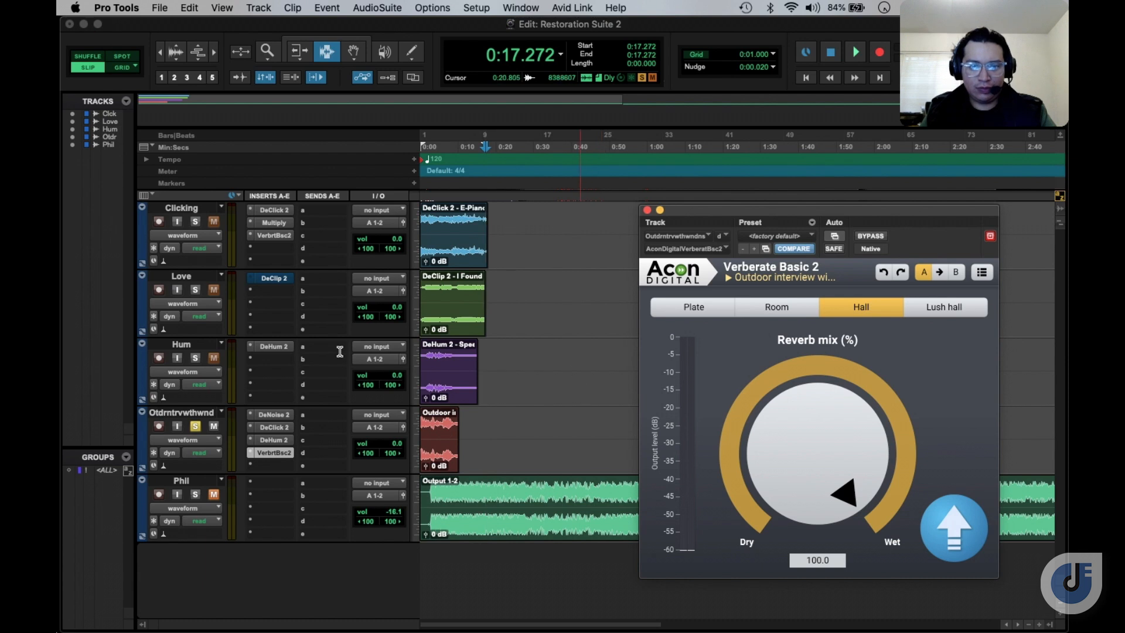
Play the outdoor interview from about 1.9 seconds, comparing the Lush hall and Plate reverbs
{"action": "left_click", "coordinate": [428, 147]}
{"action": "key", "text": "space"}
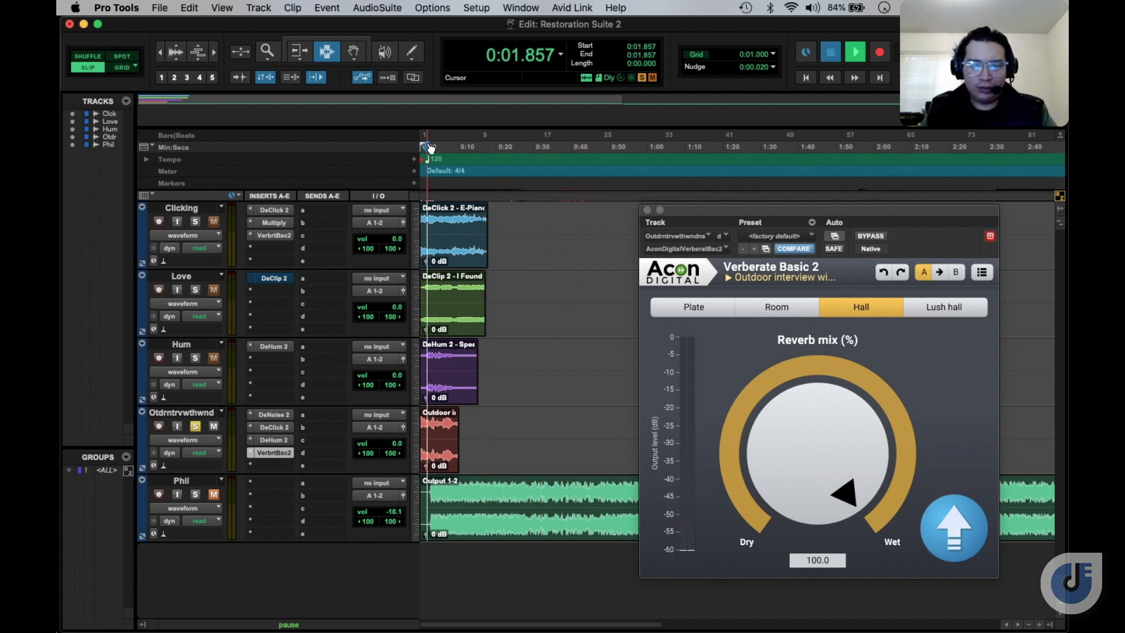
{"action": "left_click", "coordinate": [930, 309]}
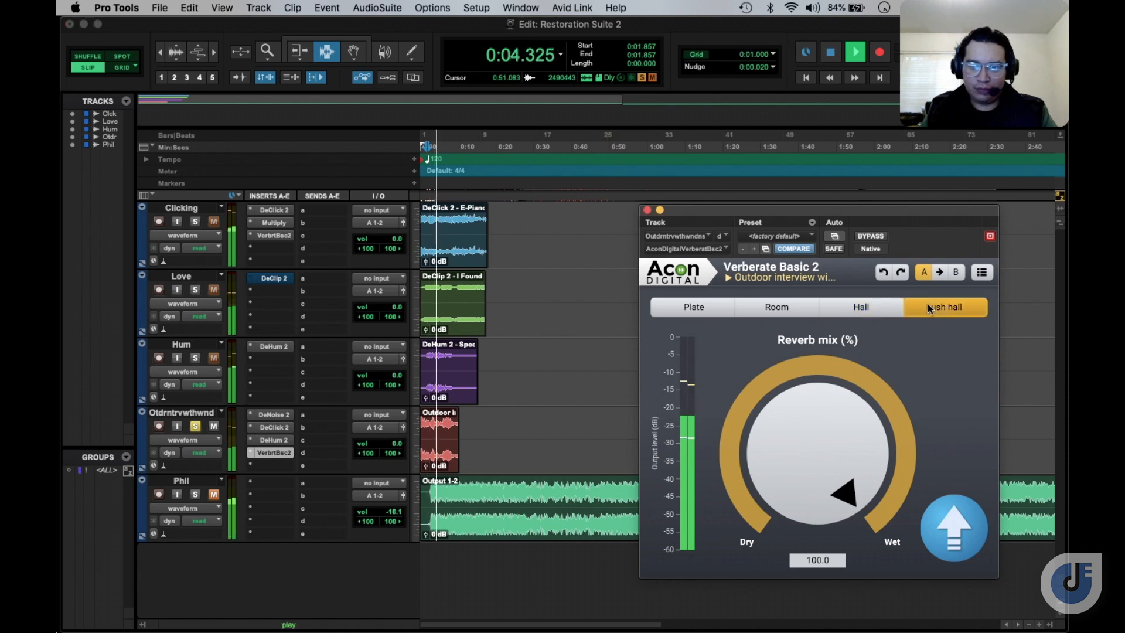
{"action": "left_click", "coordinate": [702, 311]}
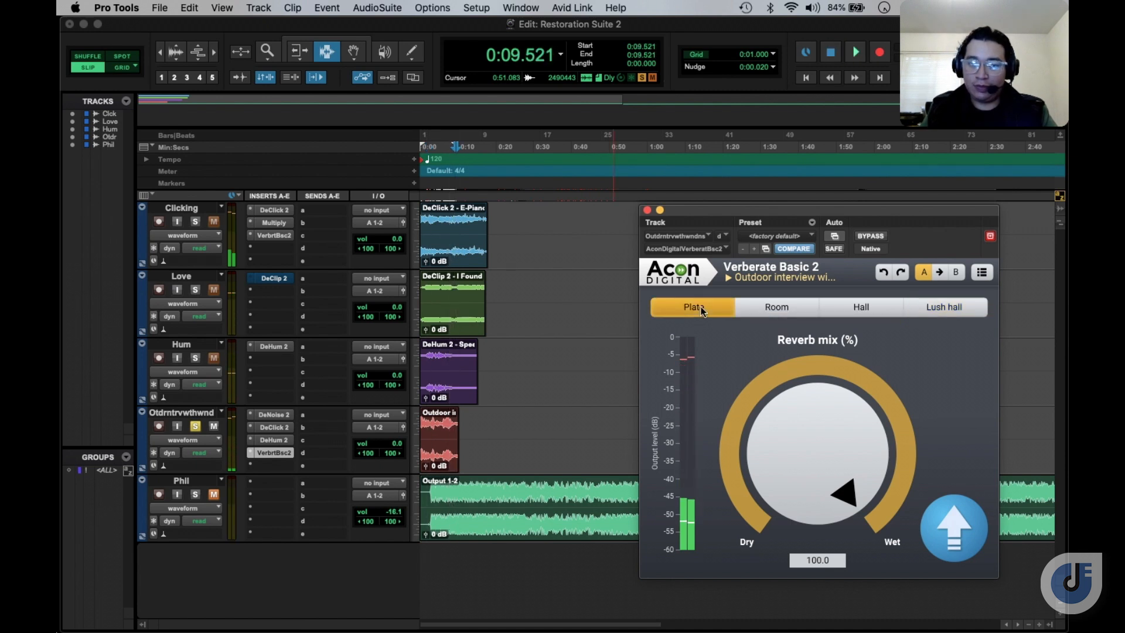
Play the outdoor interview from about 1.7 seconds with the Room reverb, replay it from about 4.8 seconds, and stop playback
{"action": "left_click", "coordinate": [427, 151]}
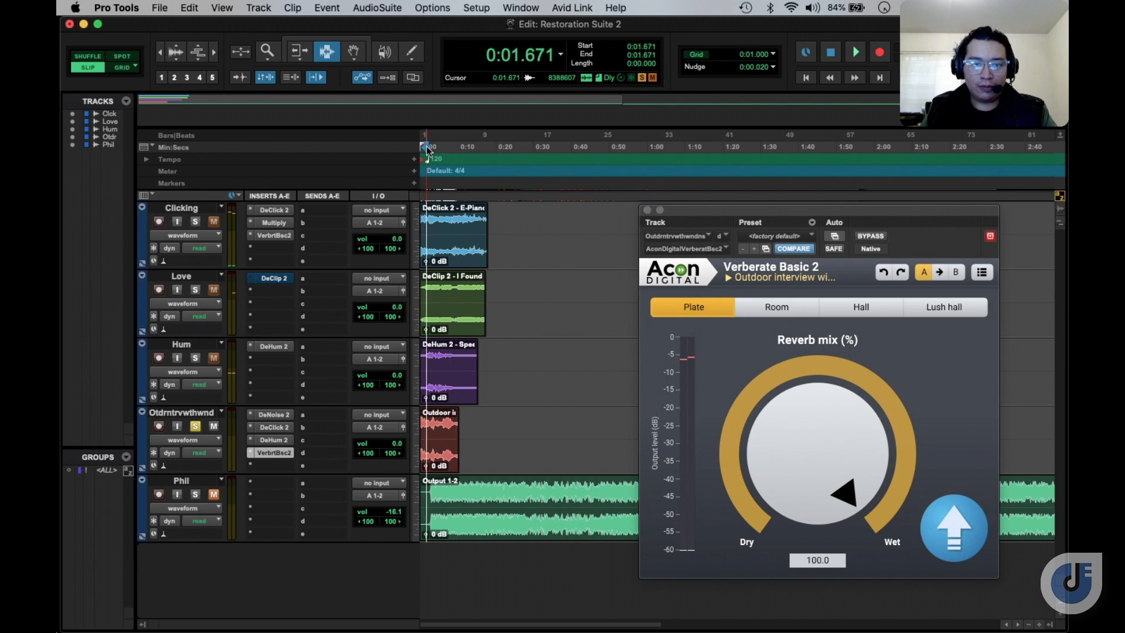
{"action": "key", "text": "space"}
{"action": "left_click", "coordinate": [790, 308]}
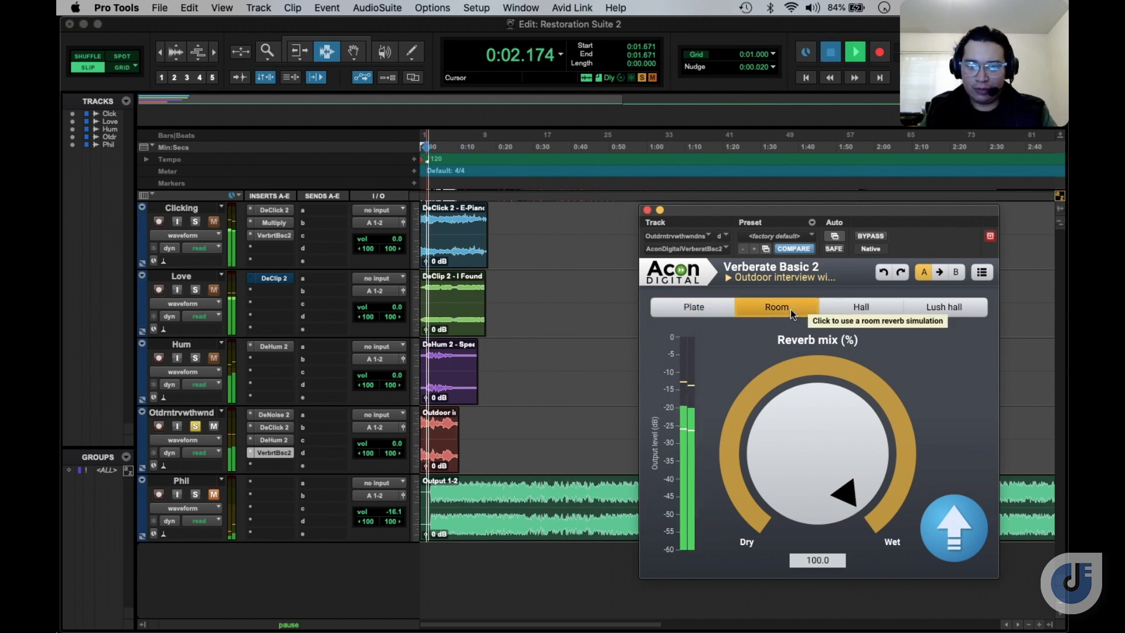
{"action": "left_click", "coordinate": [438, 149]}
{"action": "key", "text": "space"}
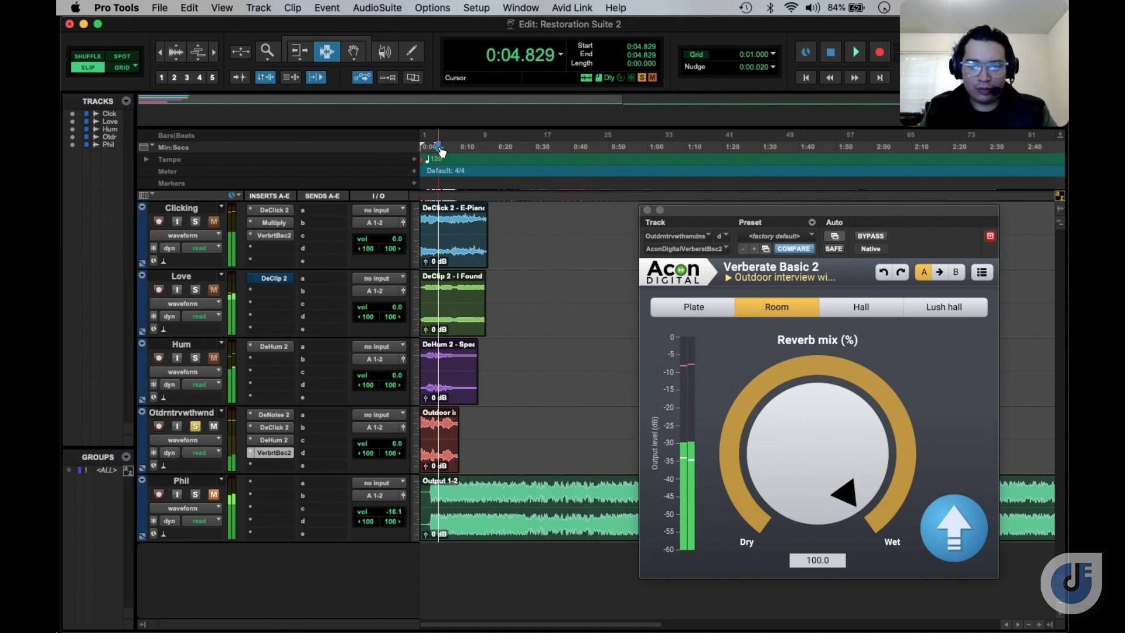
{"action": "key", "text": "space"}
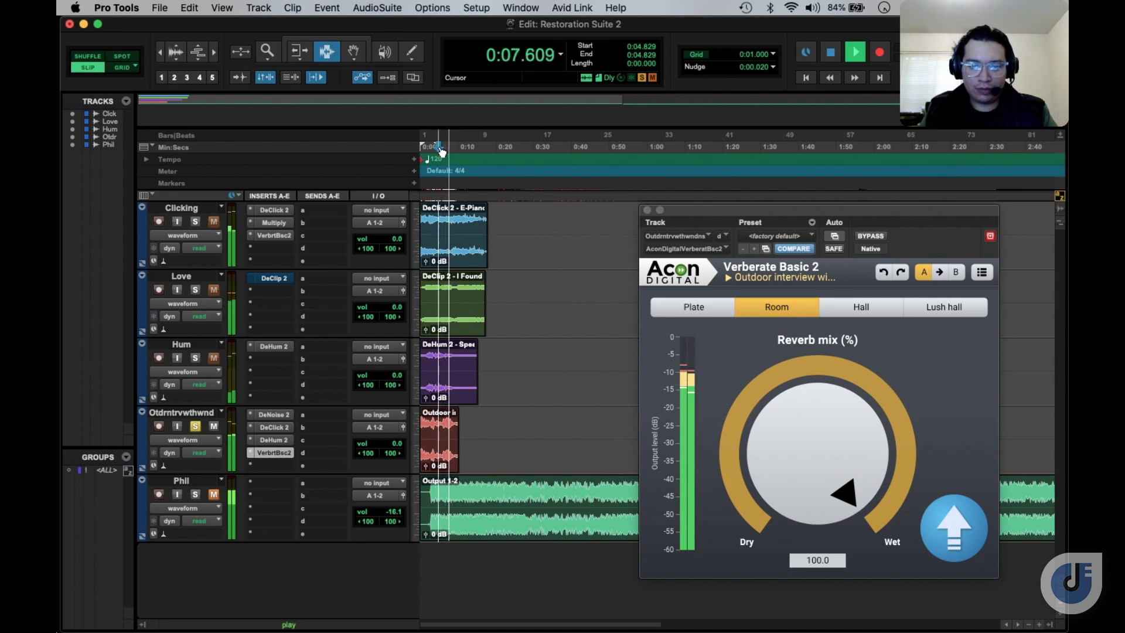
{"action": "key", "text": "space"}
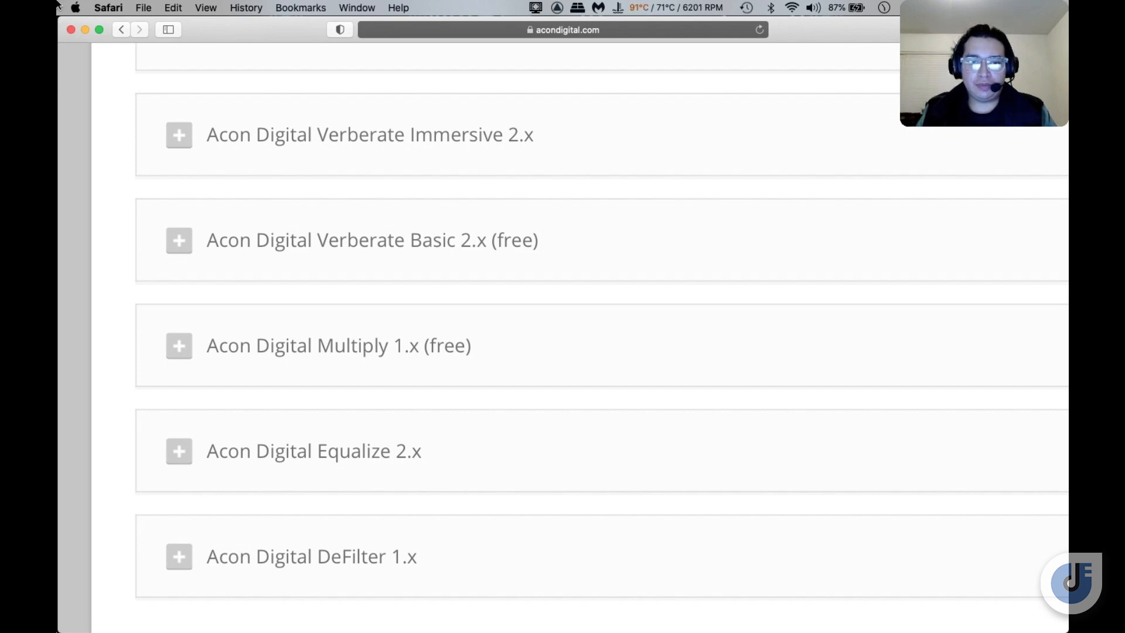
Browse Acon Digital's Downloads page in Safari down to the free Verberate Basic 2.x and Multiply 1.x entries
{"action": "scroll", "coordinate": [334, 190], "scroll_direction": "up", "scroll_amount": 20}
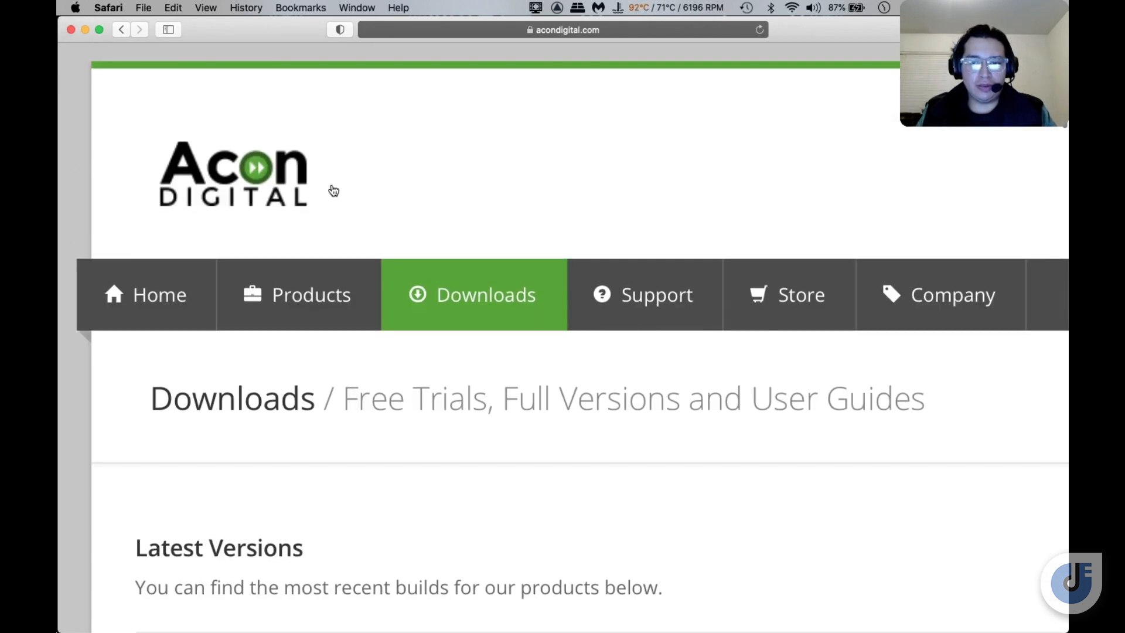
{"action": "scroll", "coordinate": [333, 190], "scroll_direction": "down", "scroll_amount": 15}
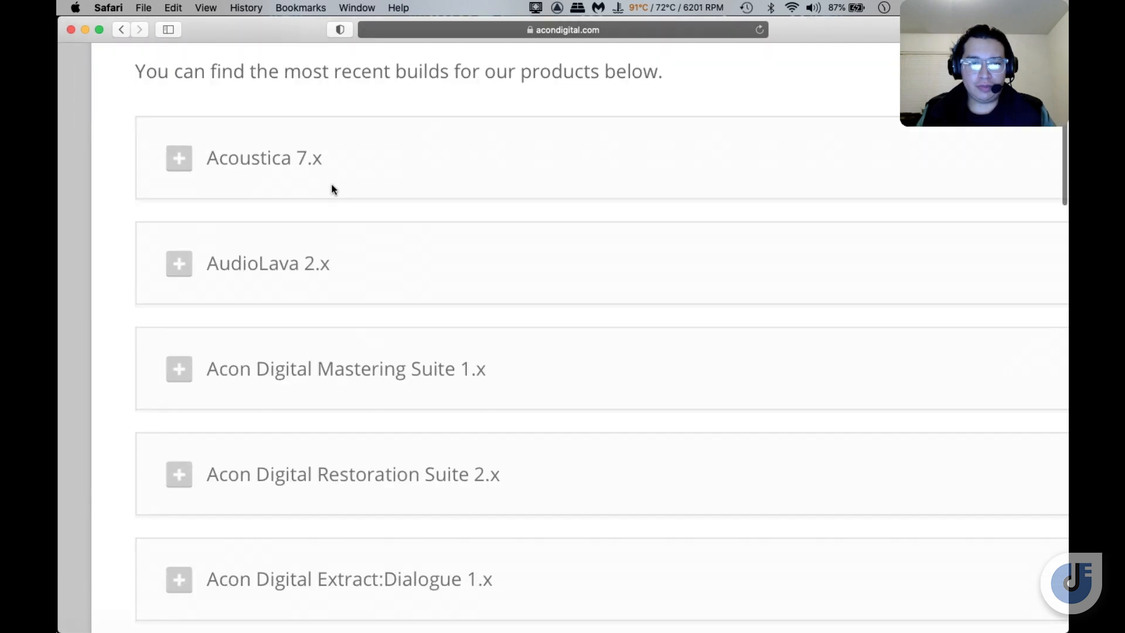
{"action": "scroll", "coordinate": [334, 189], "scroll_direction": "down", "scroll_amount": 5}
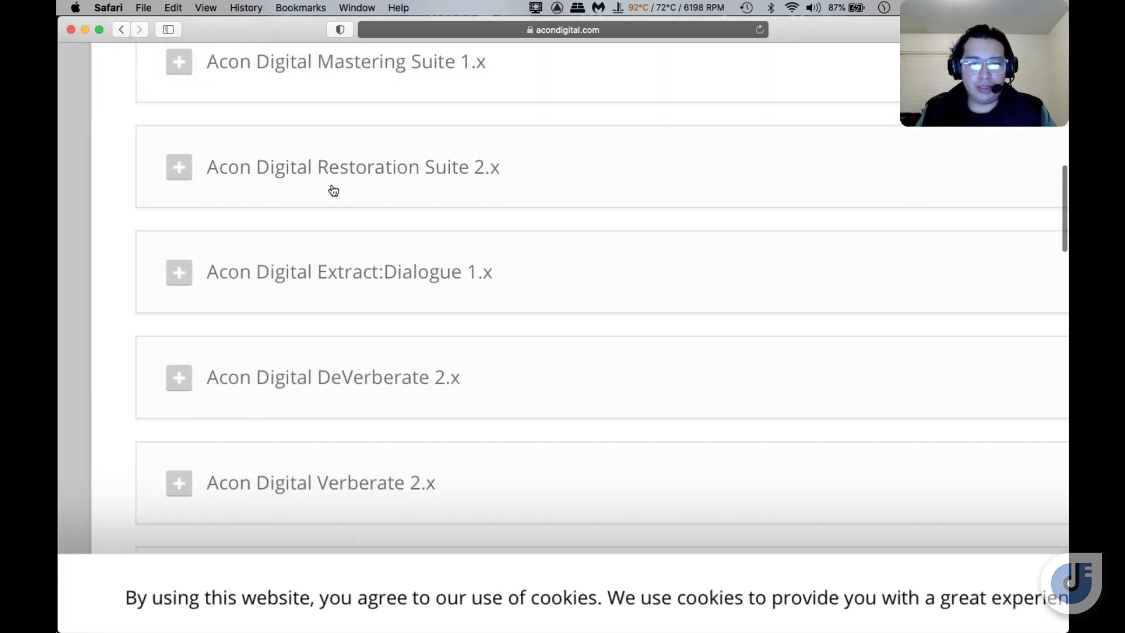
{"action": "scroll", "coordinate": [333, 190], "scroll_direction": "down", "scroll_amount": 5}
{"action": "scroll", "coordinate": [462, 276], "scroll_direction": "down", "scroll_amount": 1}
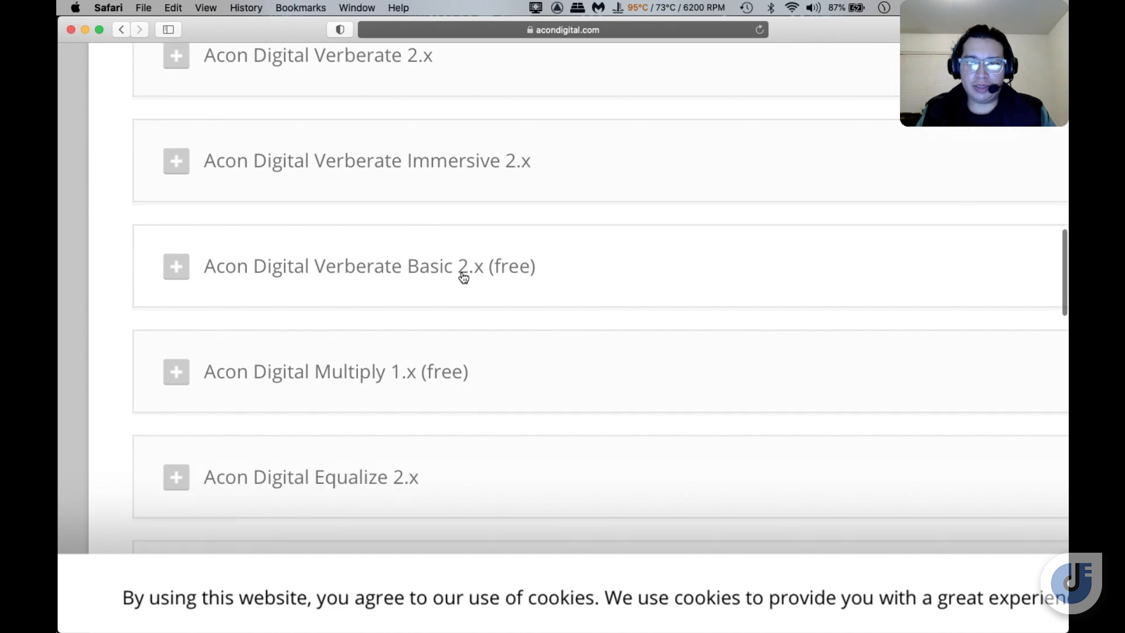